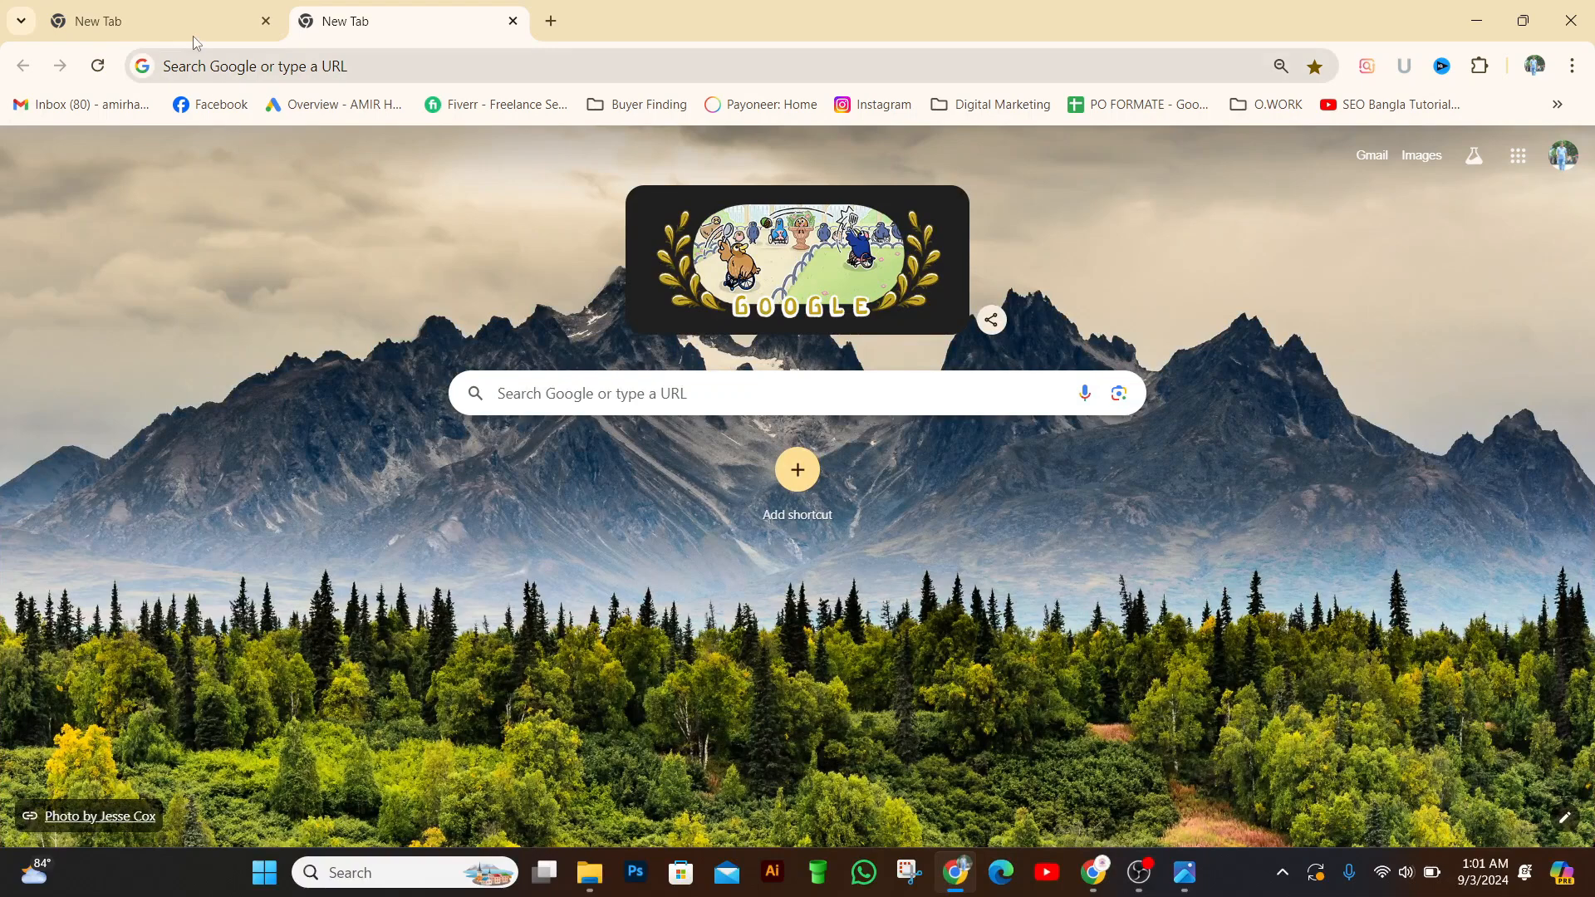
pyautogui.click(191, 24)
pyautogui.click(254, 62)
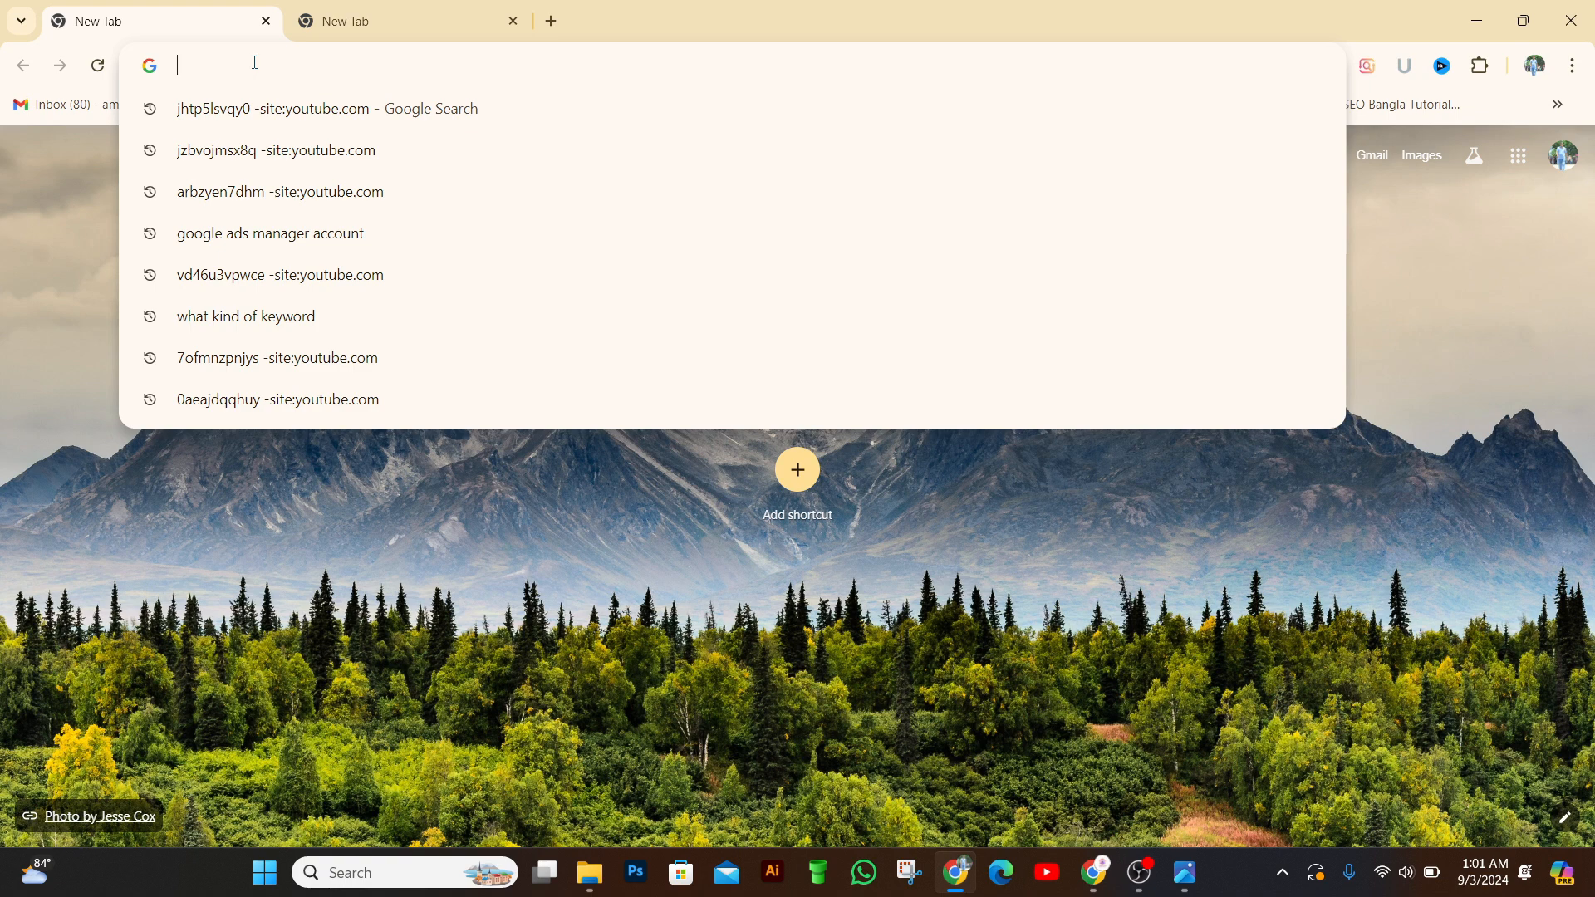
pyautogui.write('mo')
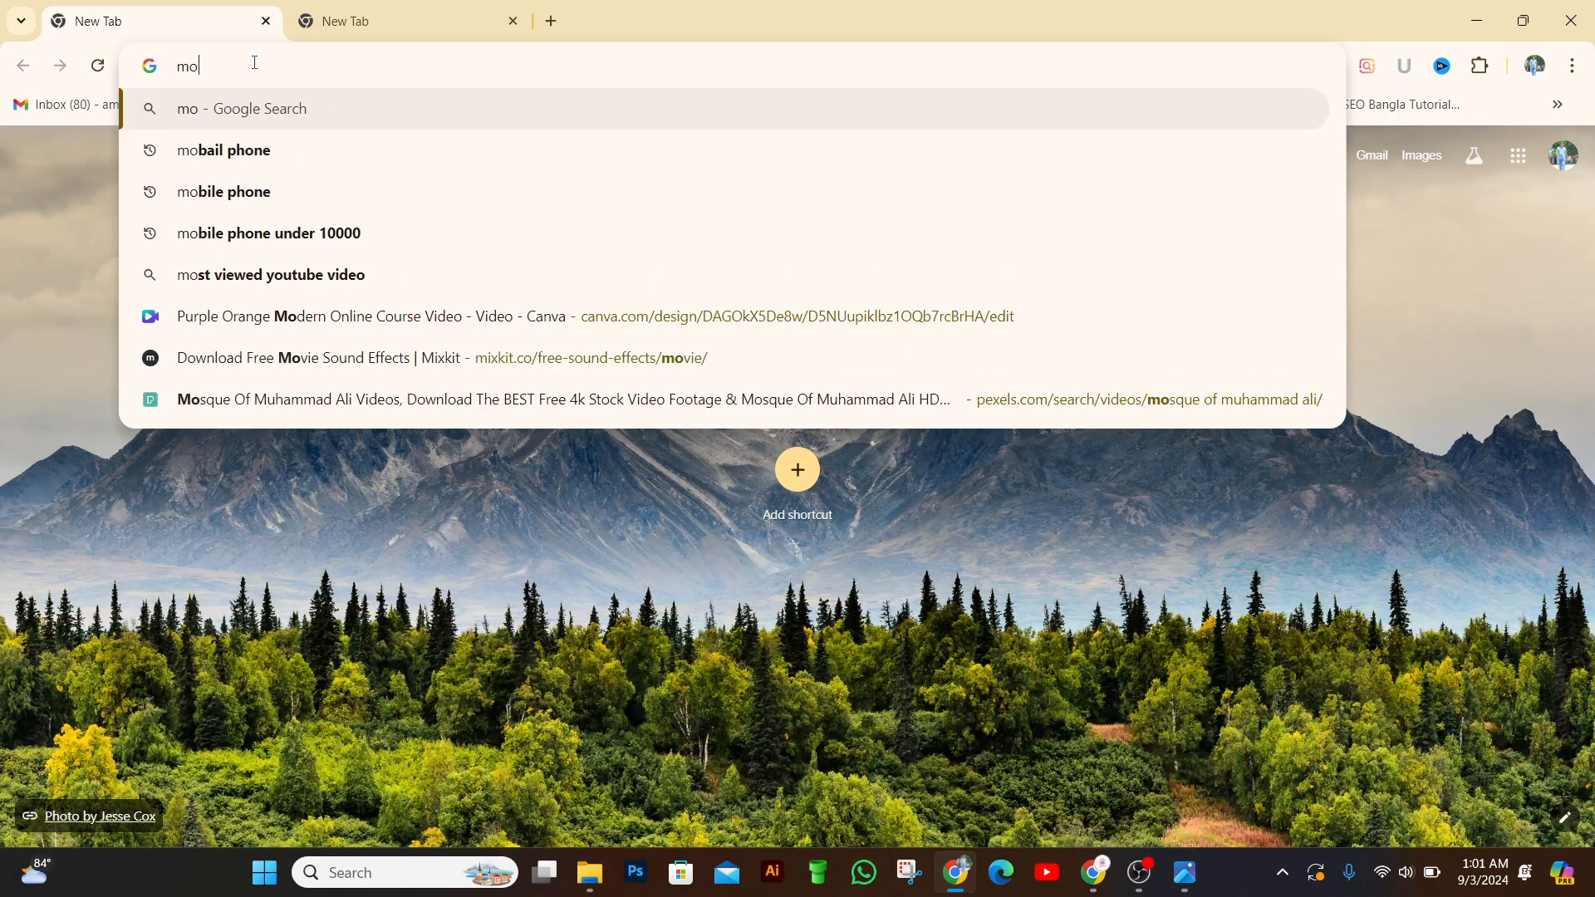
pyautogui.write('b')
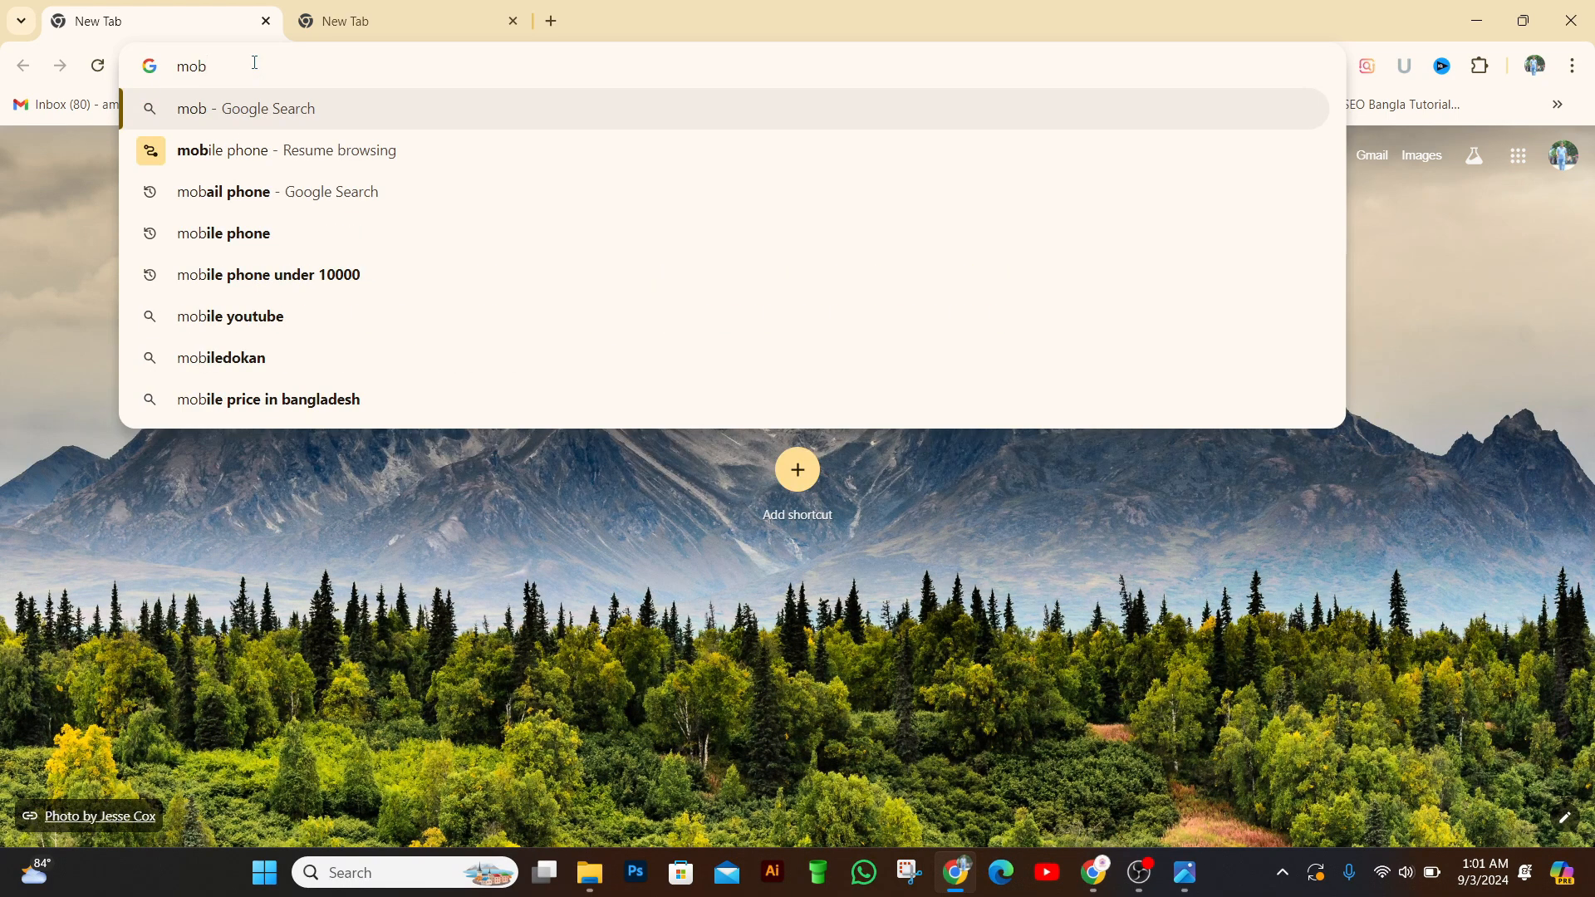
pyautogui.press('Escape')
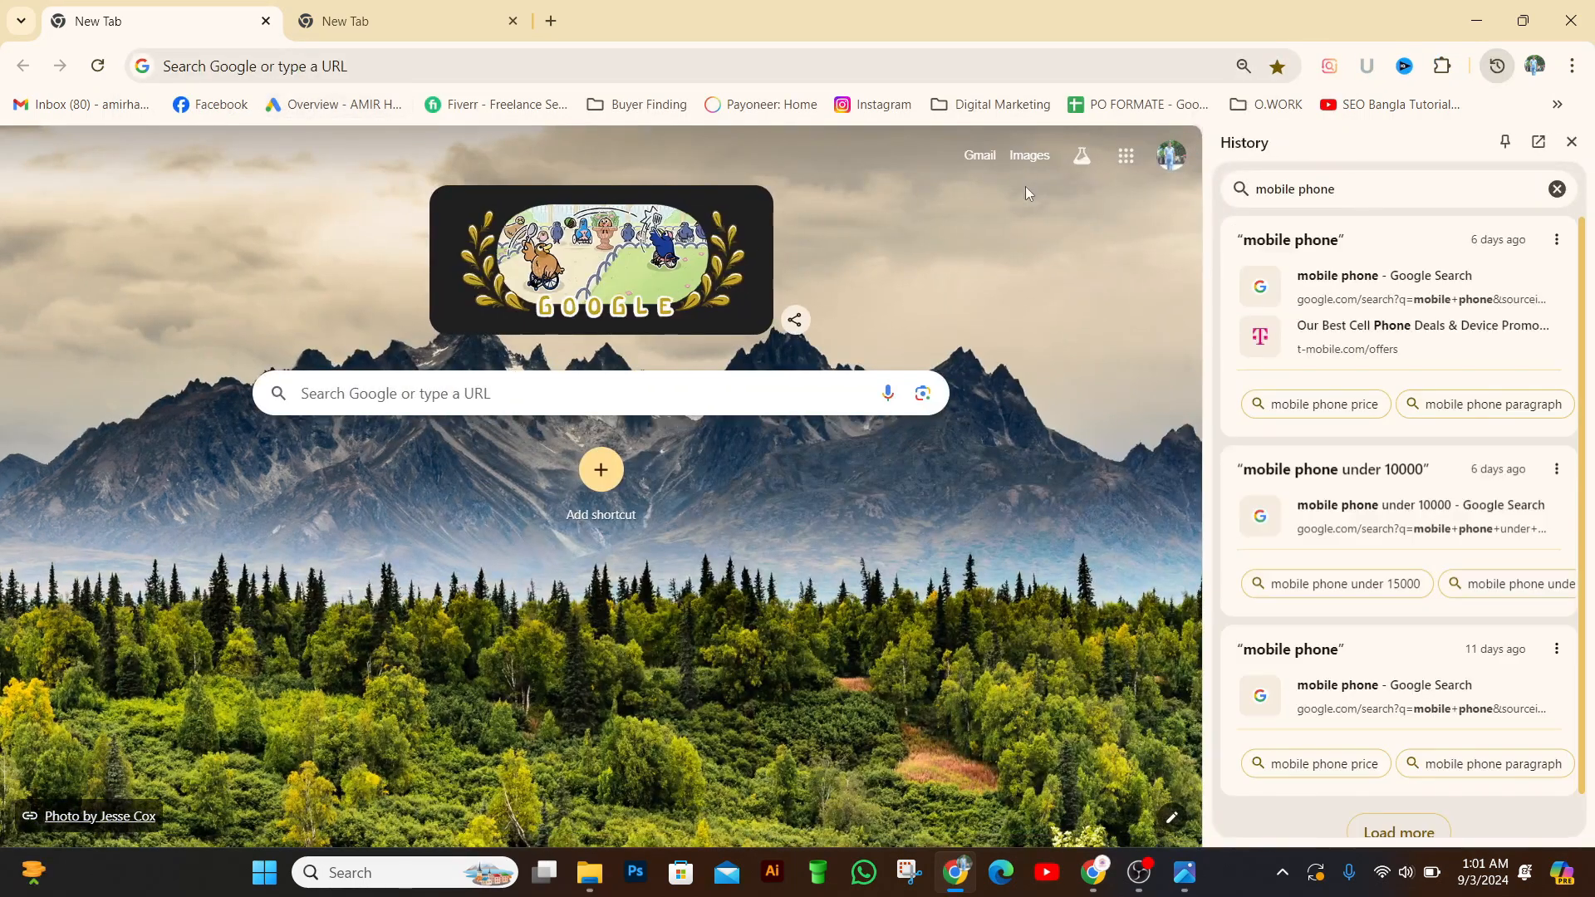
pyautogui.click(1571, 142)
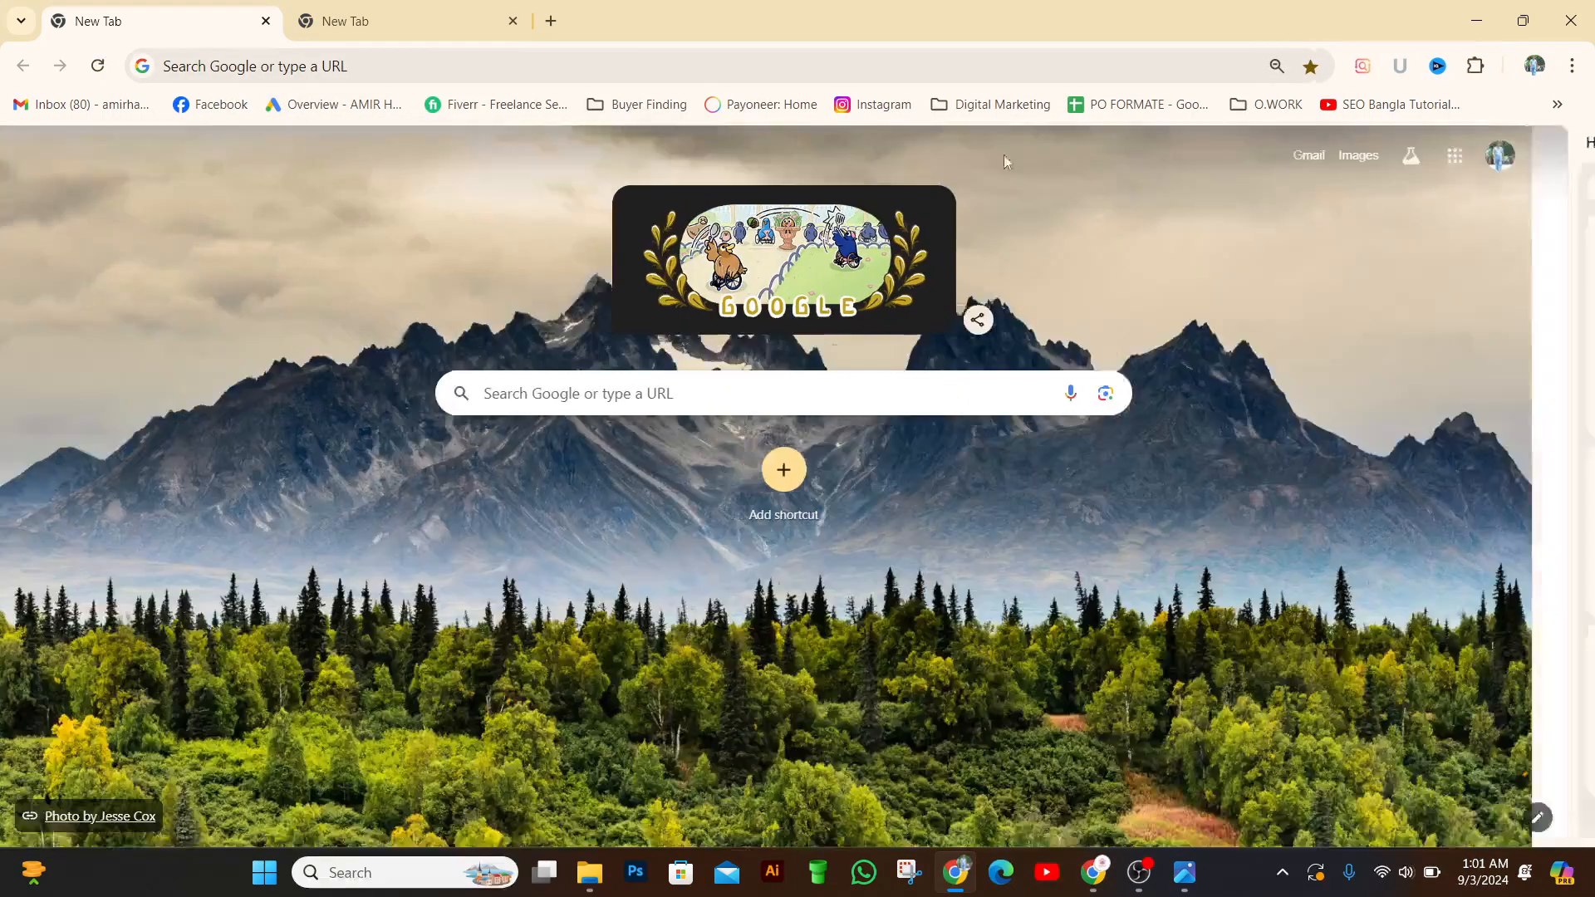
# - Search Google for "blak t-shirt" and look through the image and shop results
pyautogui.click(302, 64)
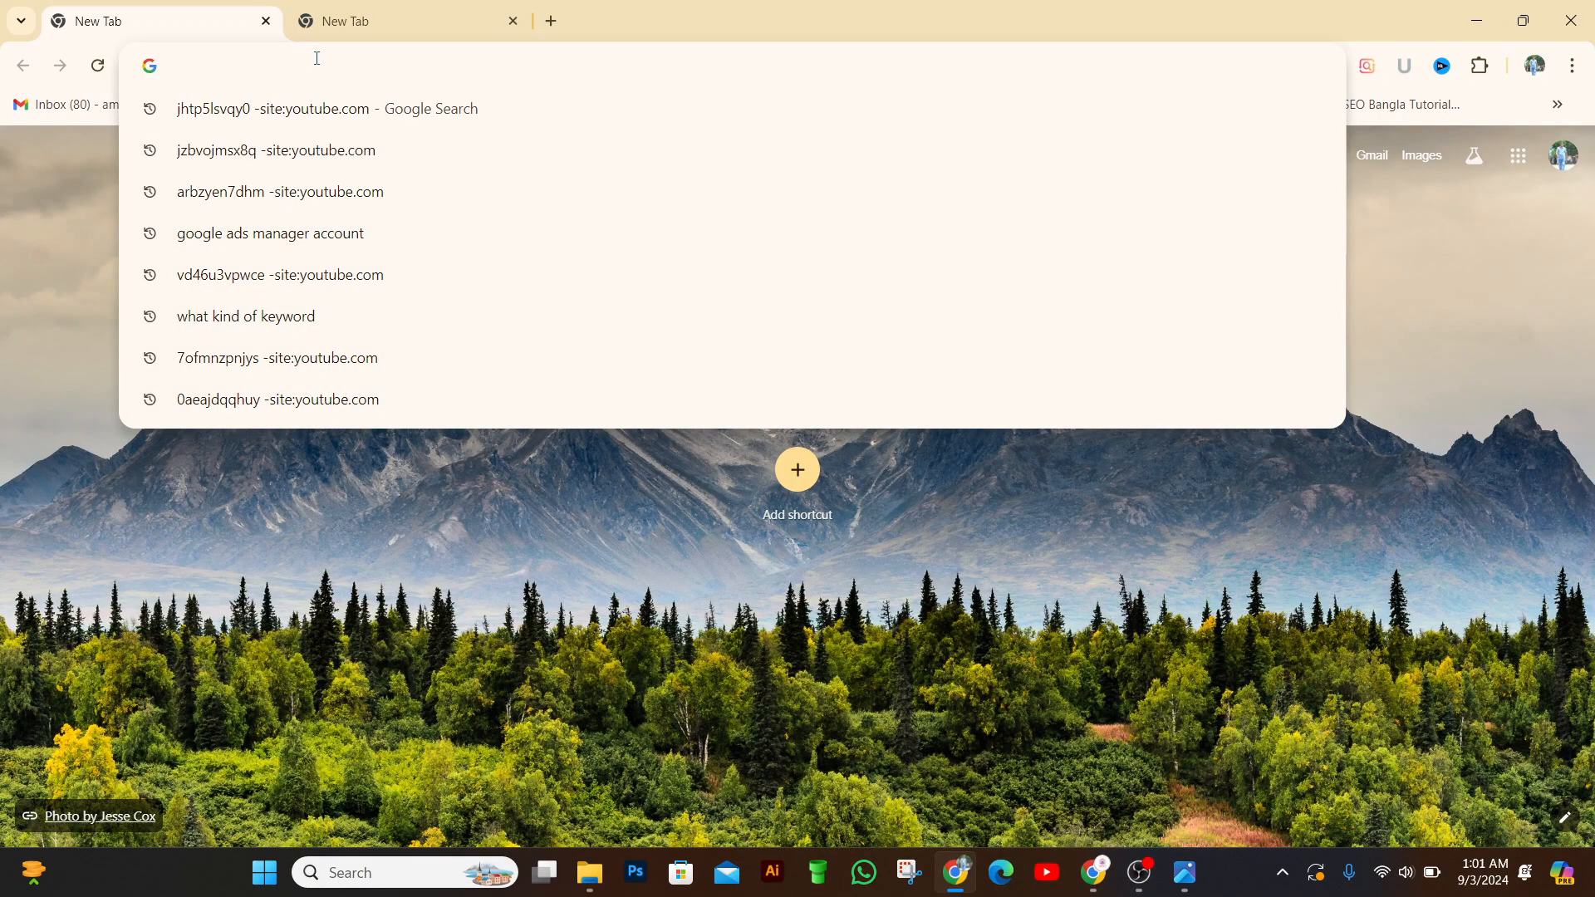
pyautogui.write('bk')
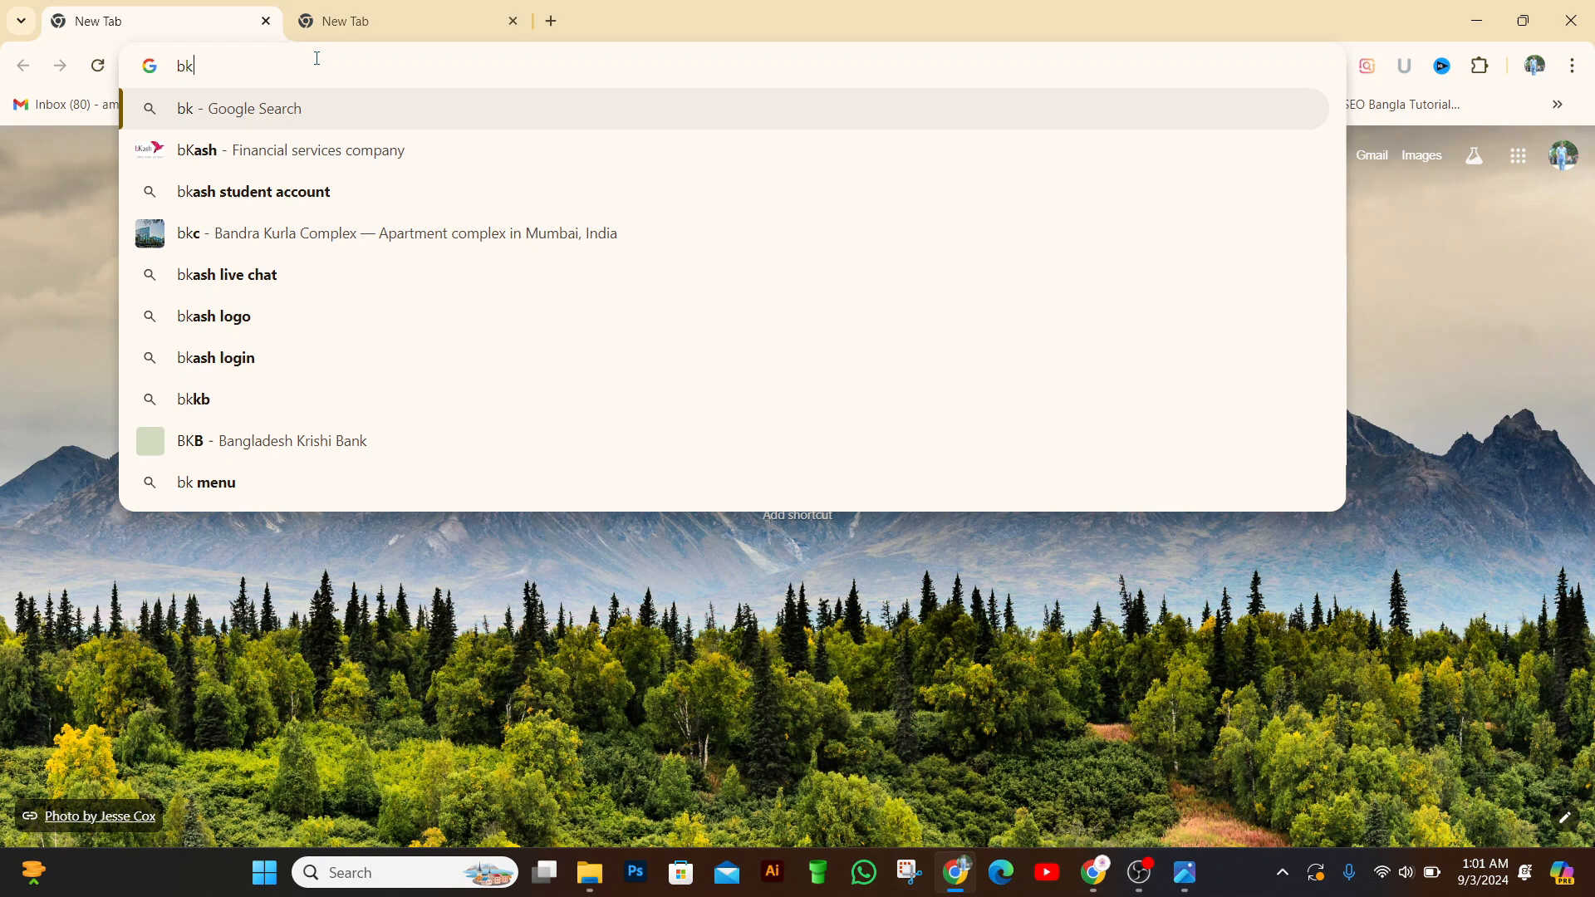
pyautogui.press('BackSpace')
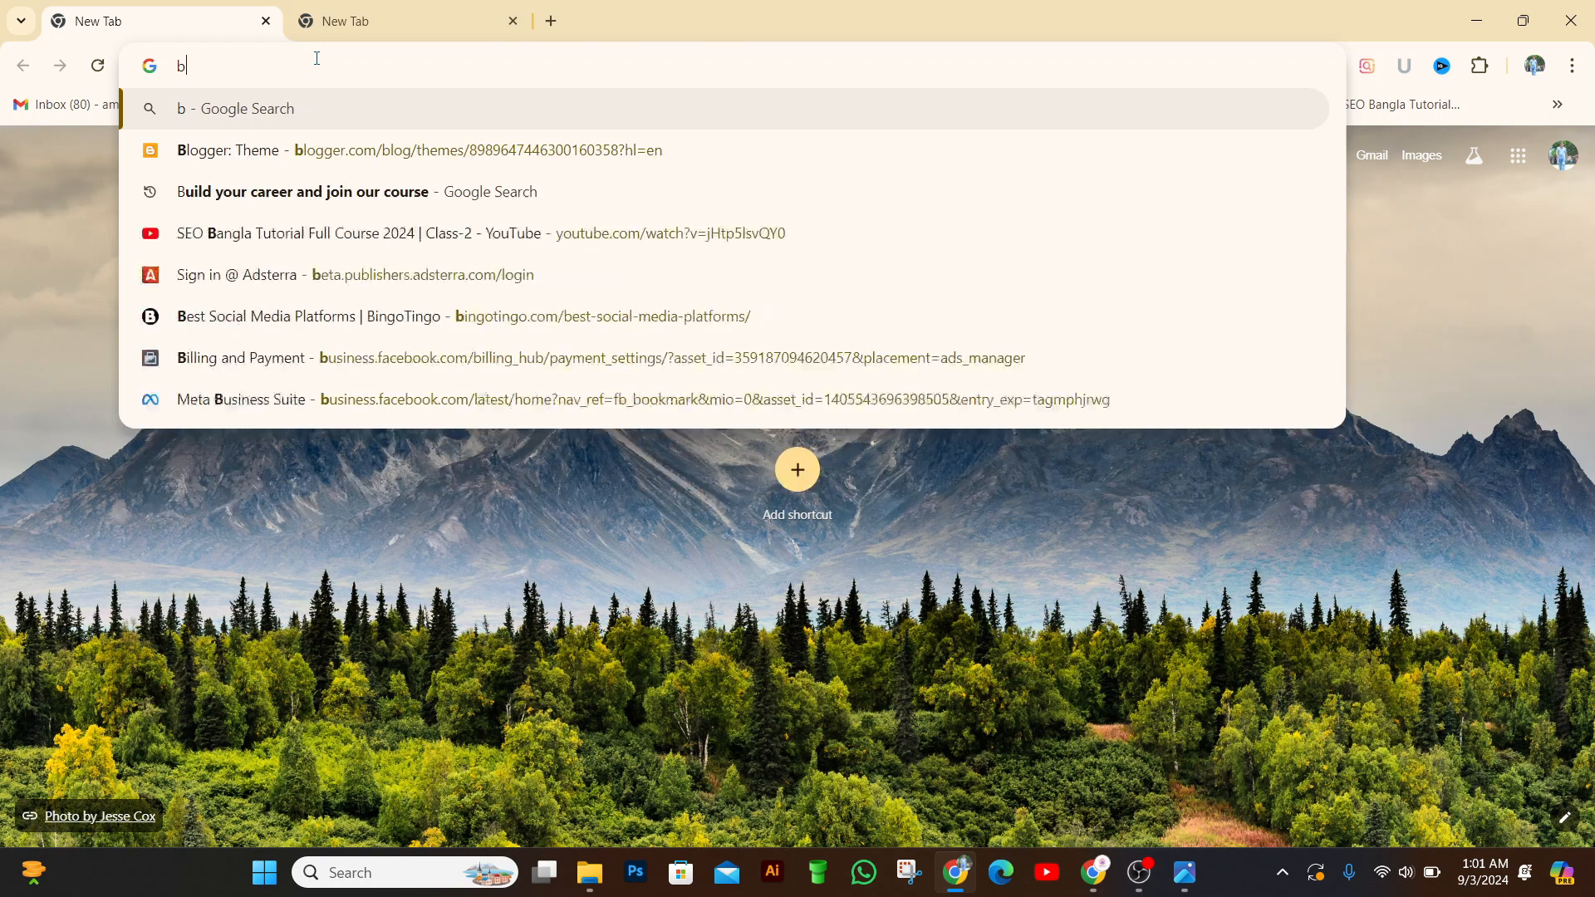
pyautogui.write('lak ')
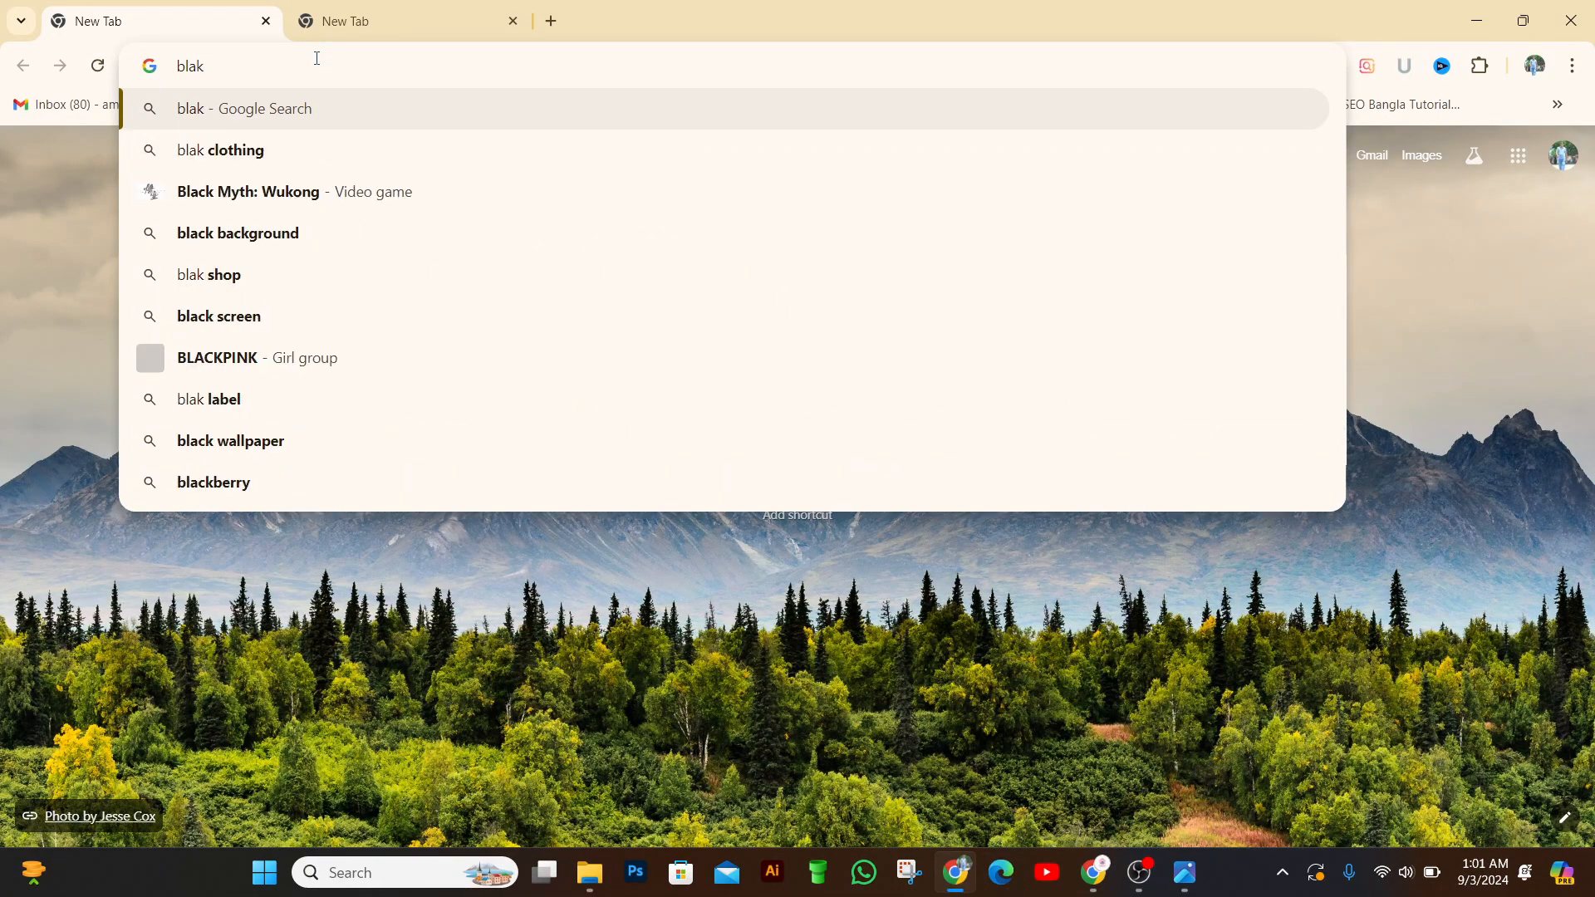
pyautogui.write('t-')
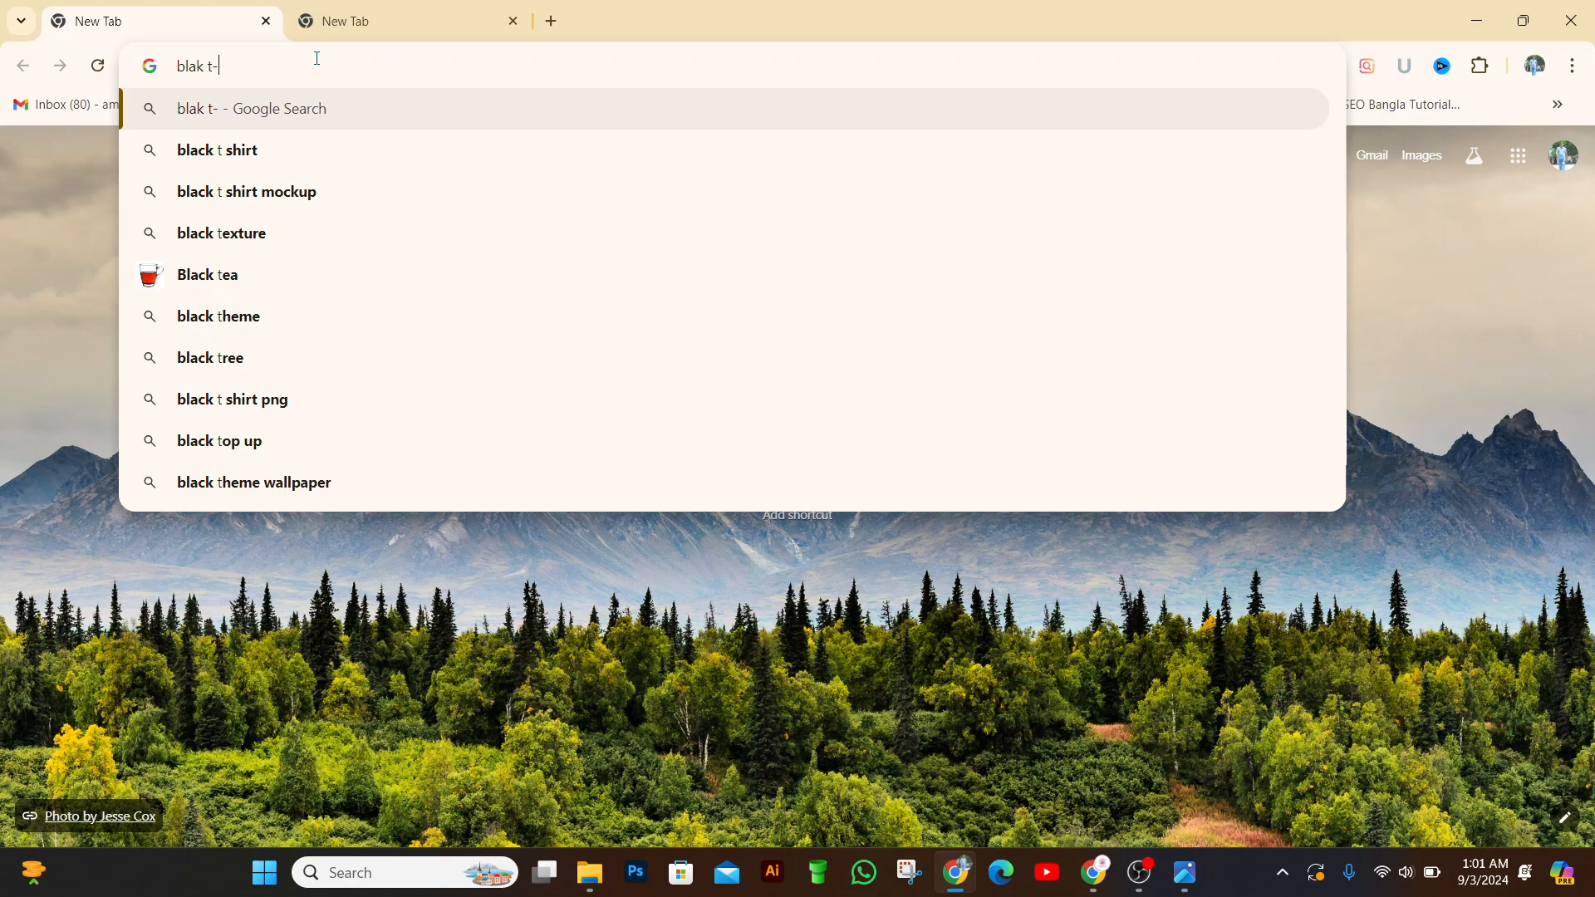
pyautogui.write('shir')
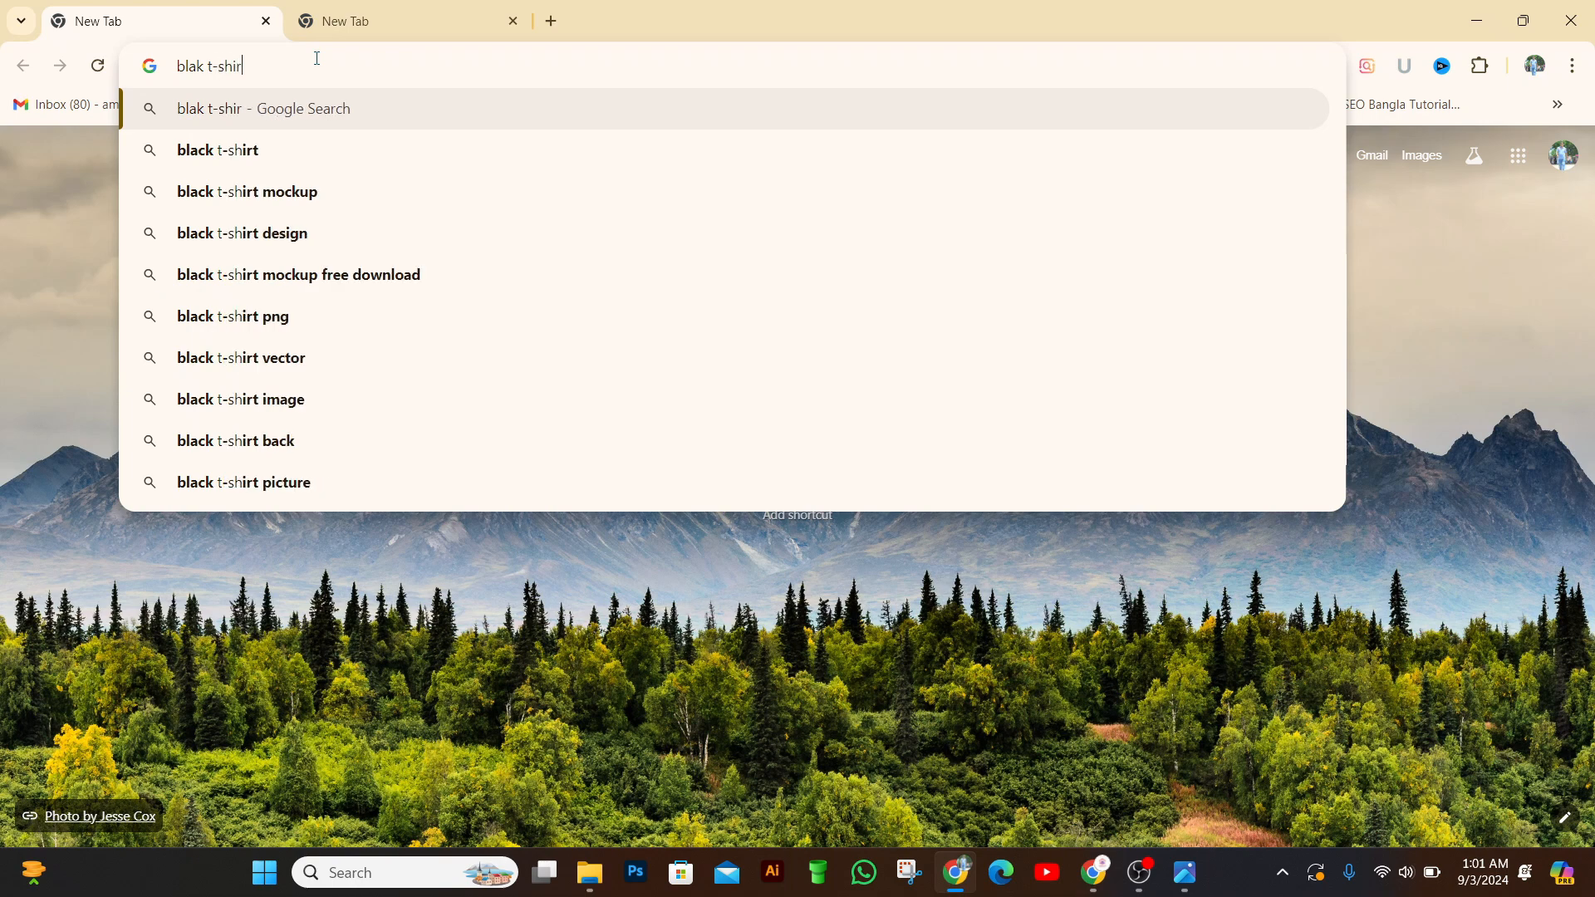
pyautogui.write('t')
pyautogui.press('Return')
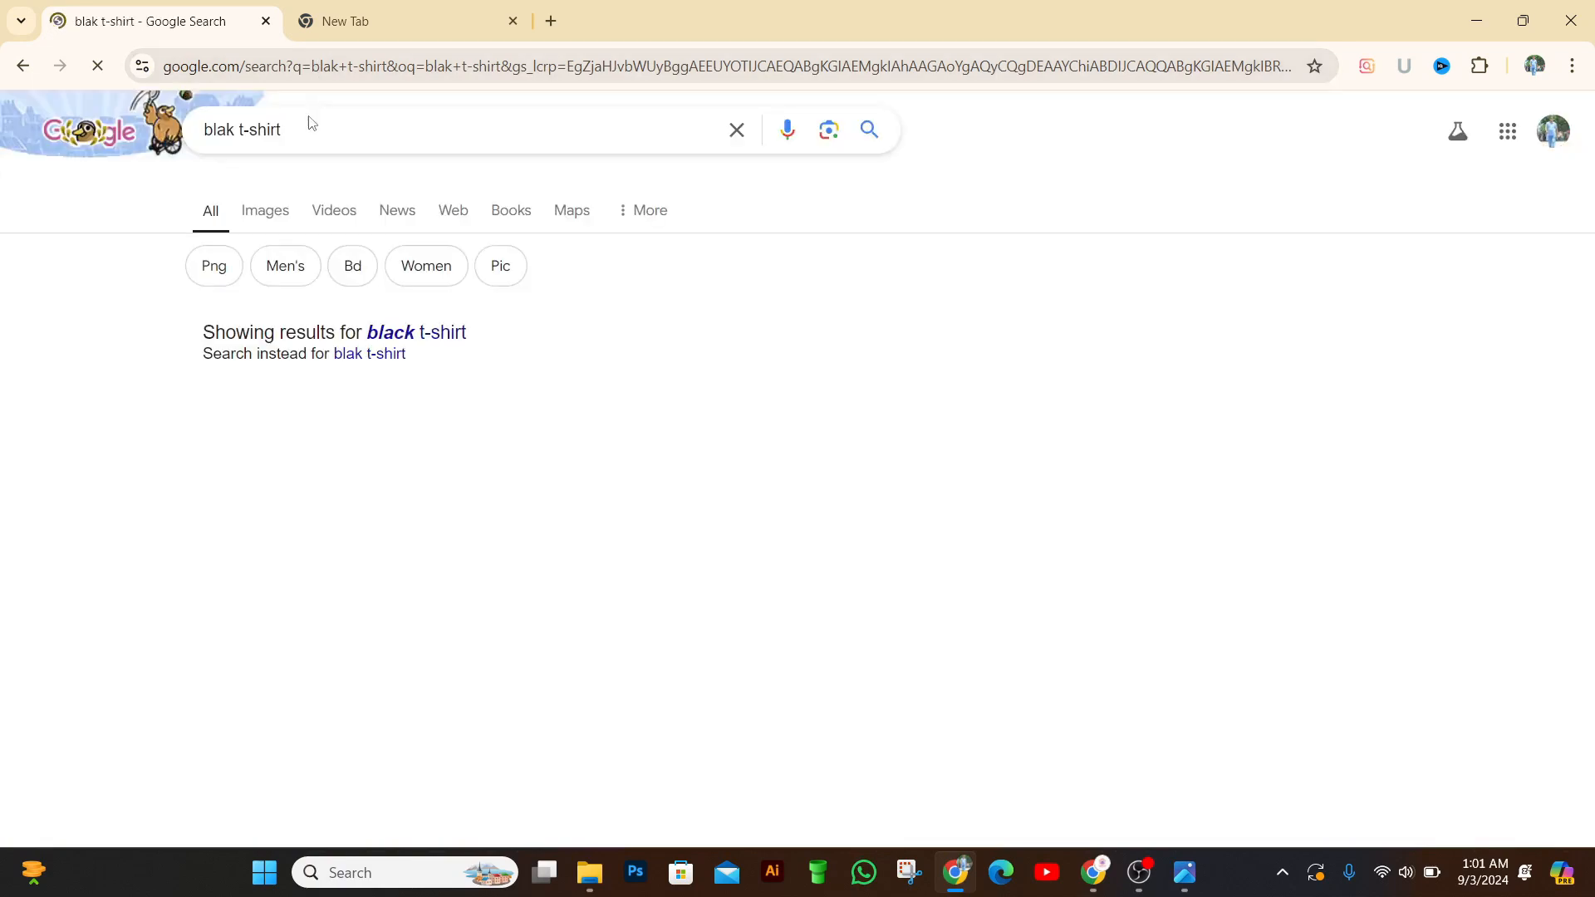
pyautogui.scroll(-3, 469, 387)
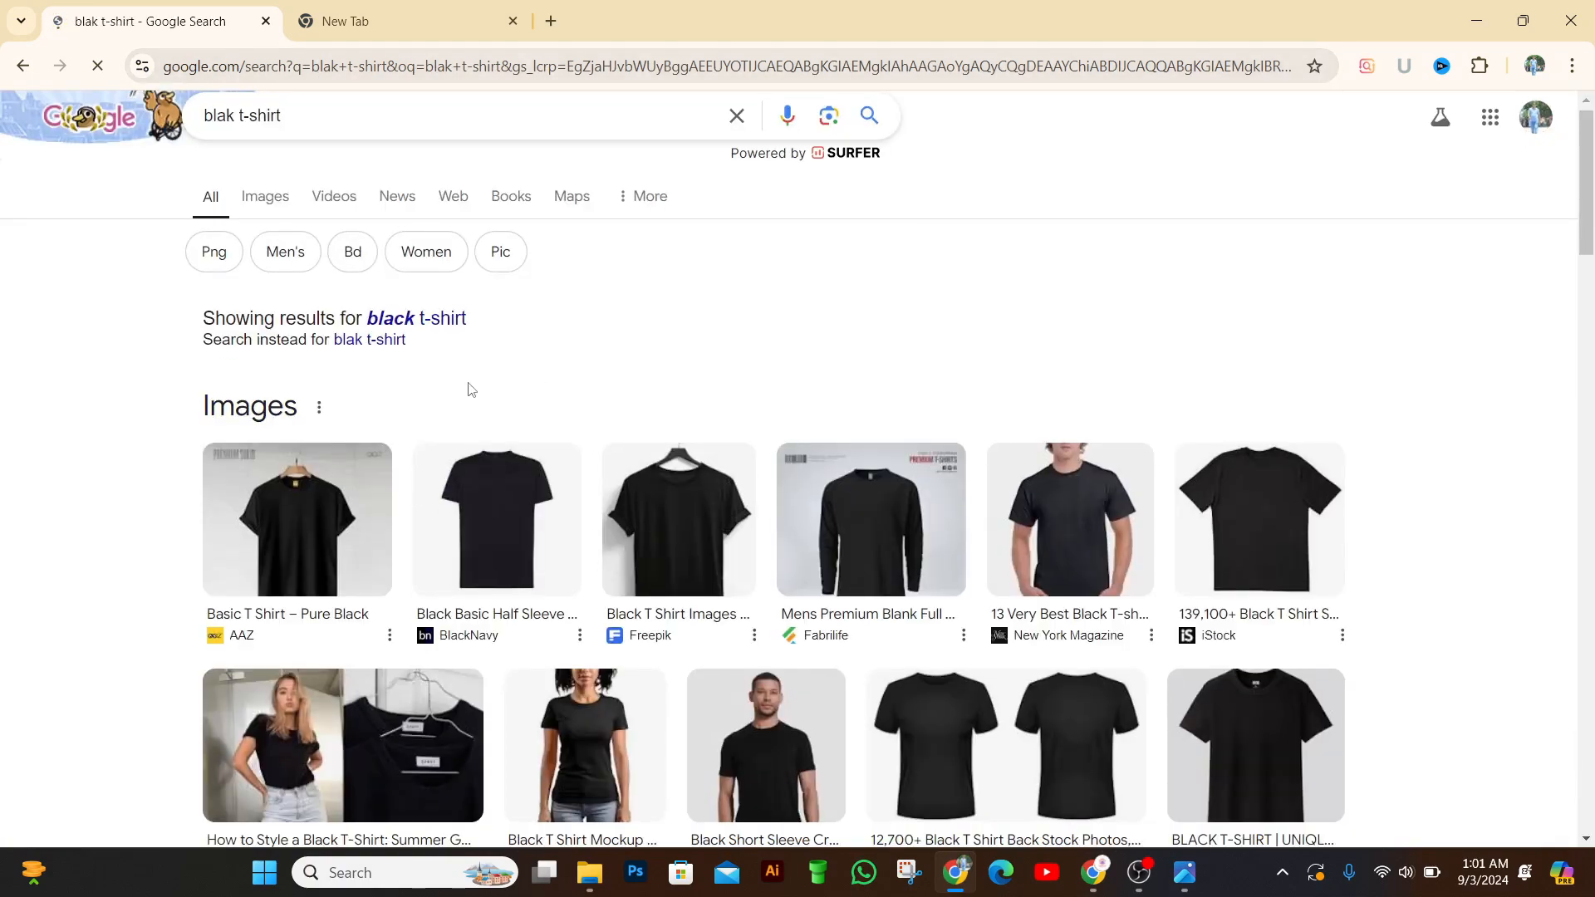
pyautogui.scroll(-15, 355, 588)
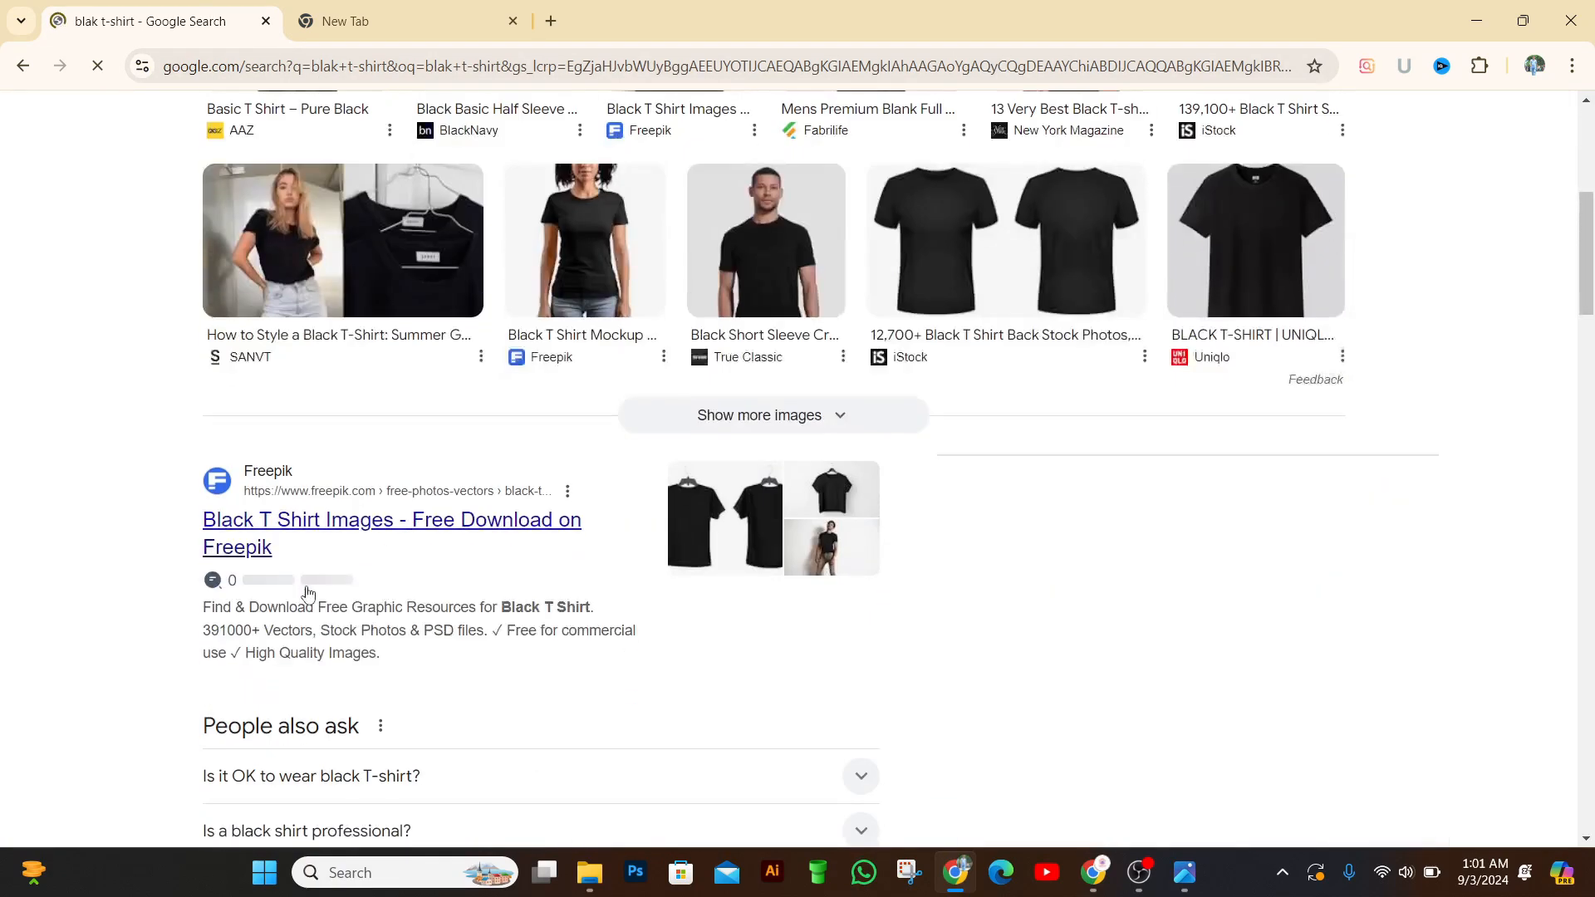
pyautogui.scroll(-3, 317, 595)
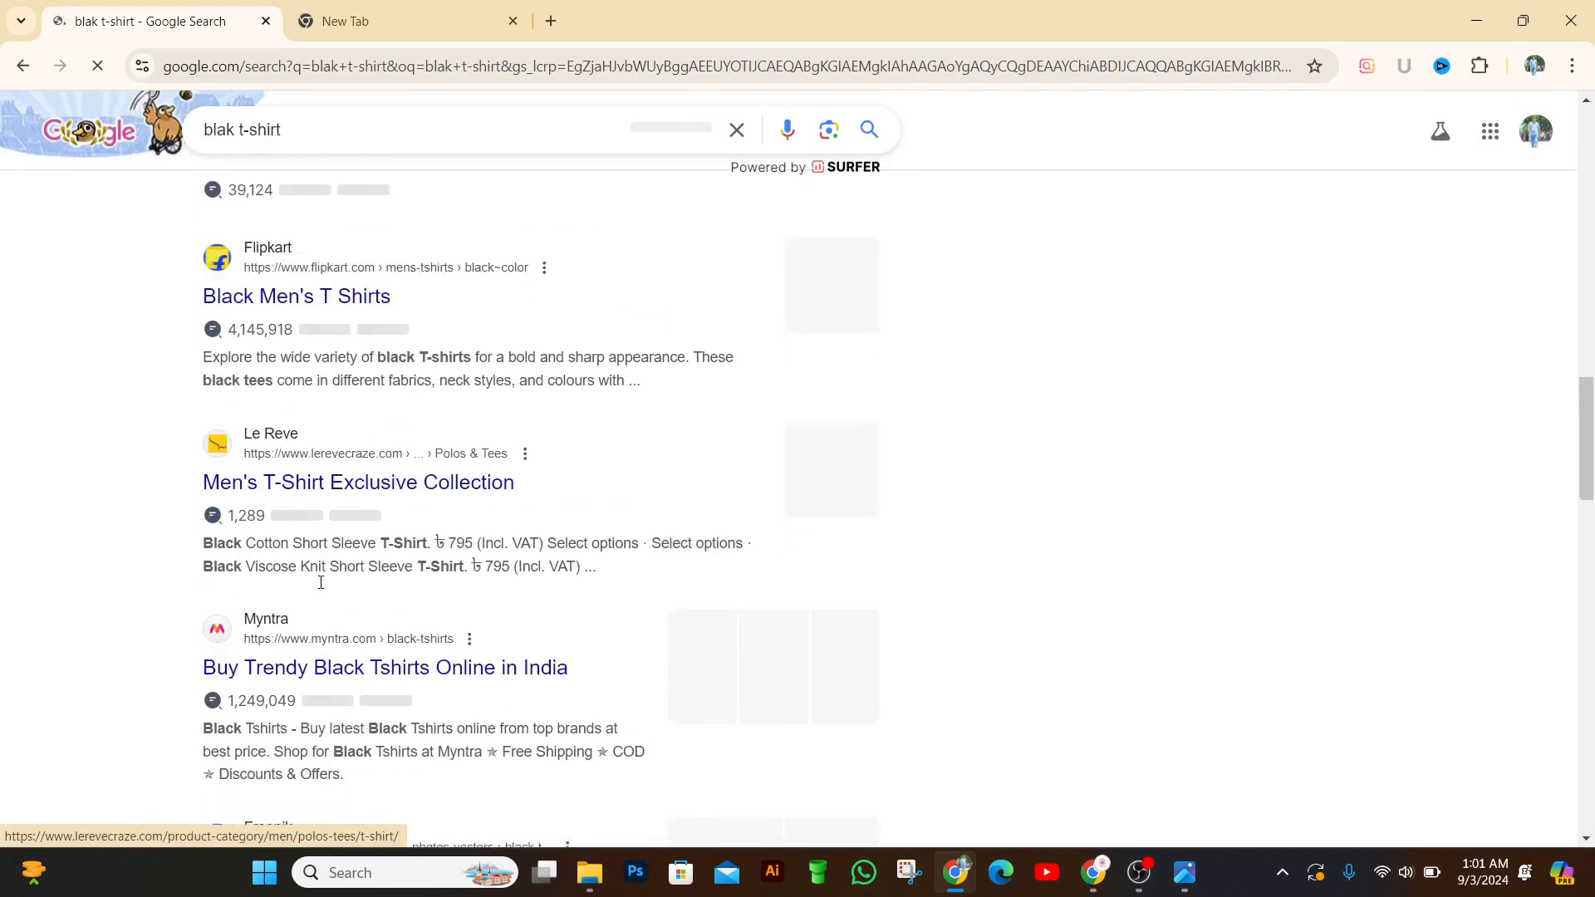
pyautogui.scroll(5, 332, 573)
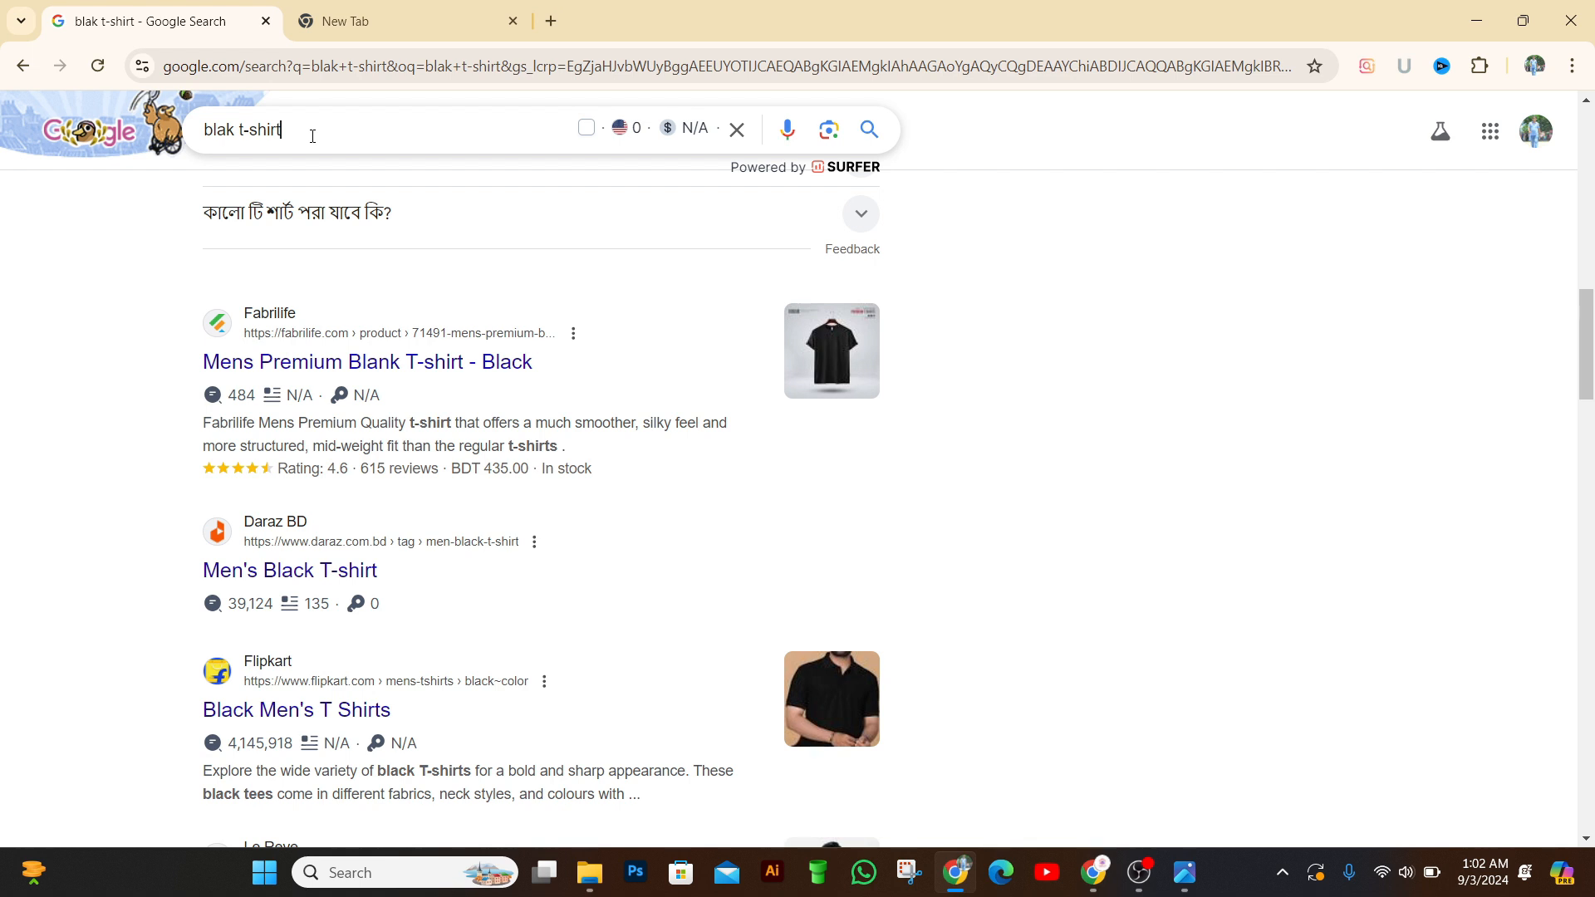
# - Replace the search query with the suggested "t-shirt" and skim the results for the broader keyword
pyautogui.press('BackSpace')
pyautogui.press('BackSpace')
pyautogui.press('BackSpace')
pyautogui.press('BackSpace')
pyautogui.press('BackSpace')
pyautogui.press('BackSpace')
pyautogui.press('BackSpace')
pyautogui.press('BackSpace')
pyautogui.press('BackSpace')
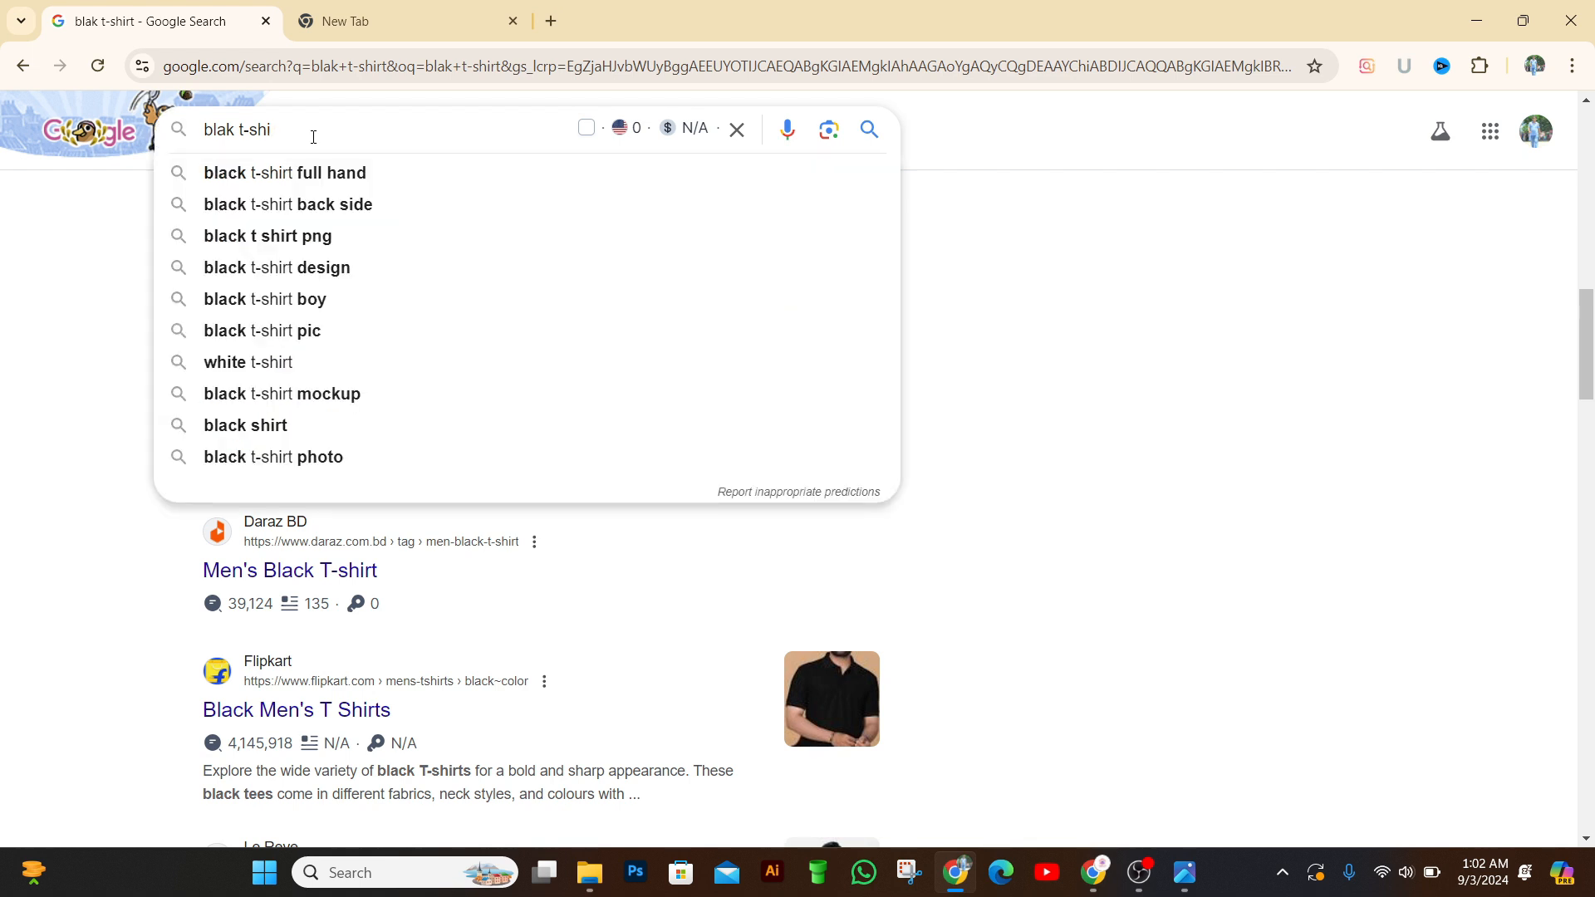
pyautogui.press('BackSpace')
pyautogui.press('BackSpace')
pyautogui.press('BackSpace')
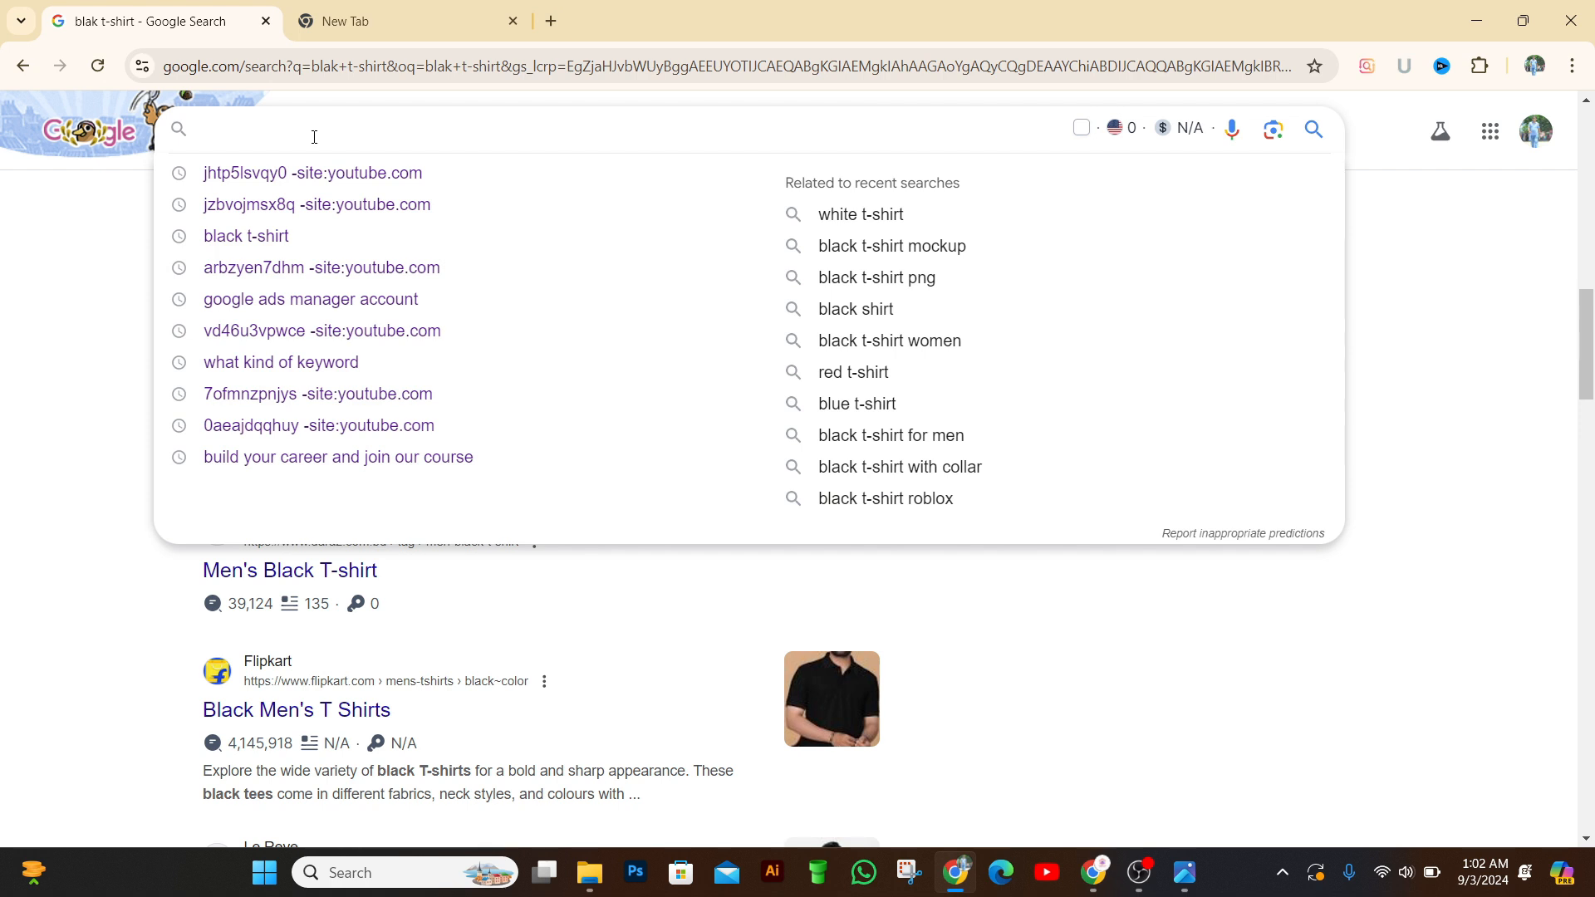
pyautogui.write('t')
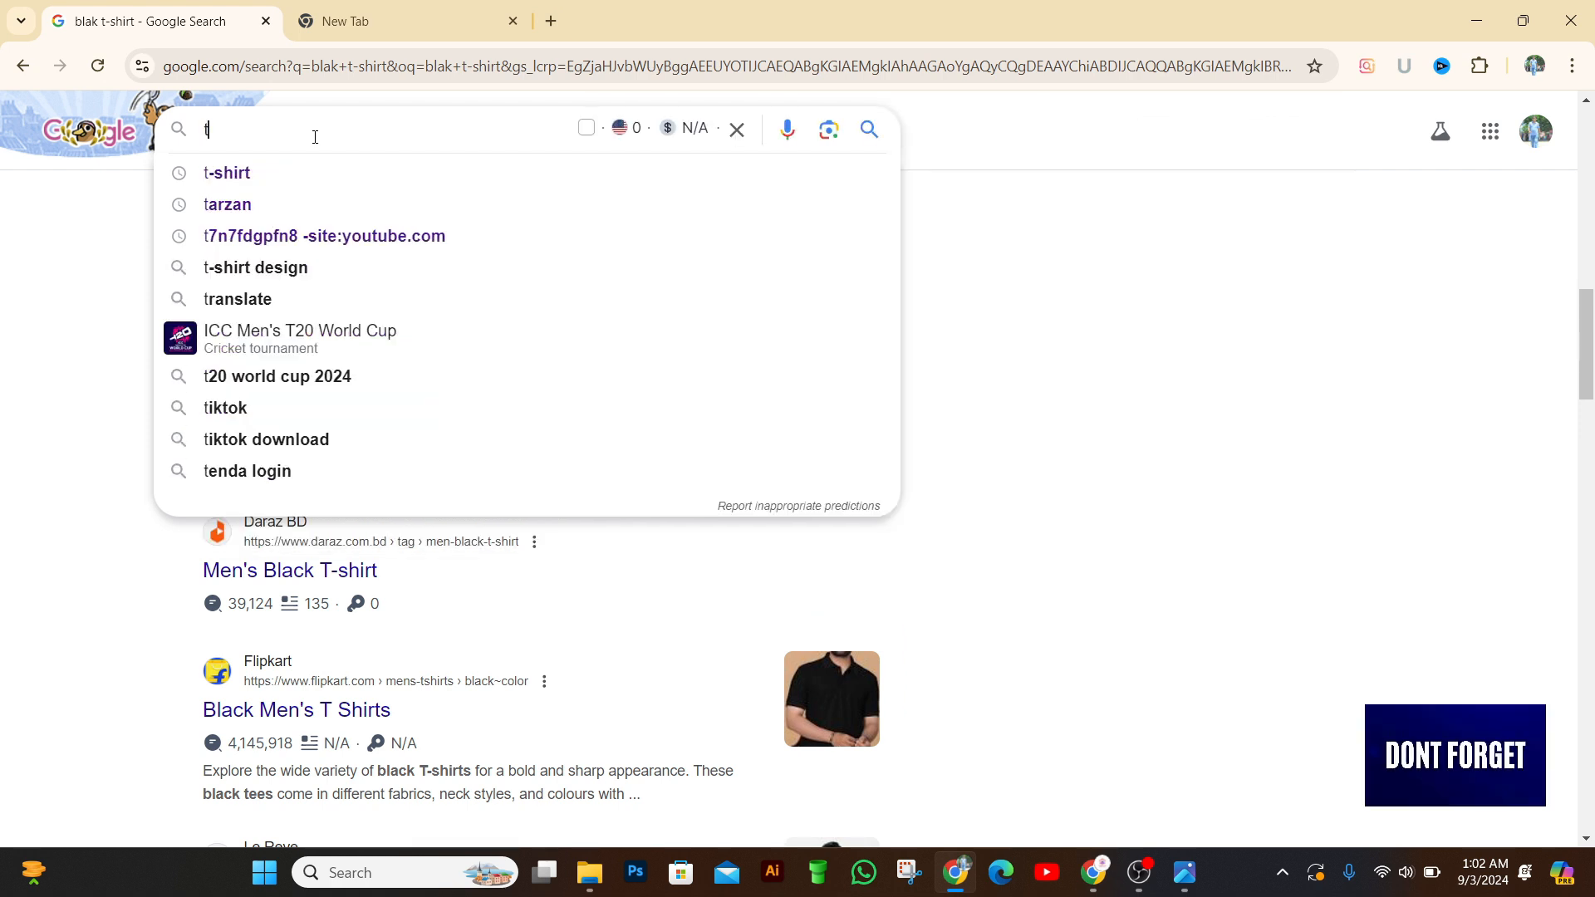
pyautogui.write('-')
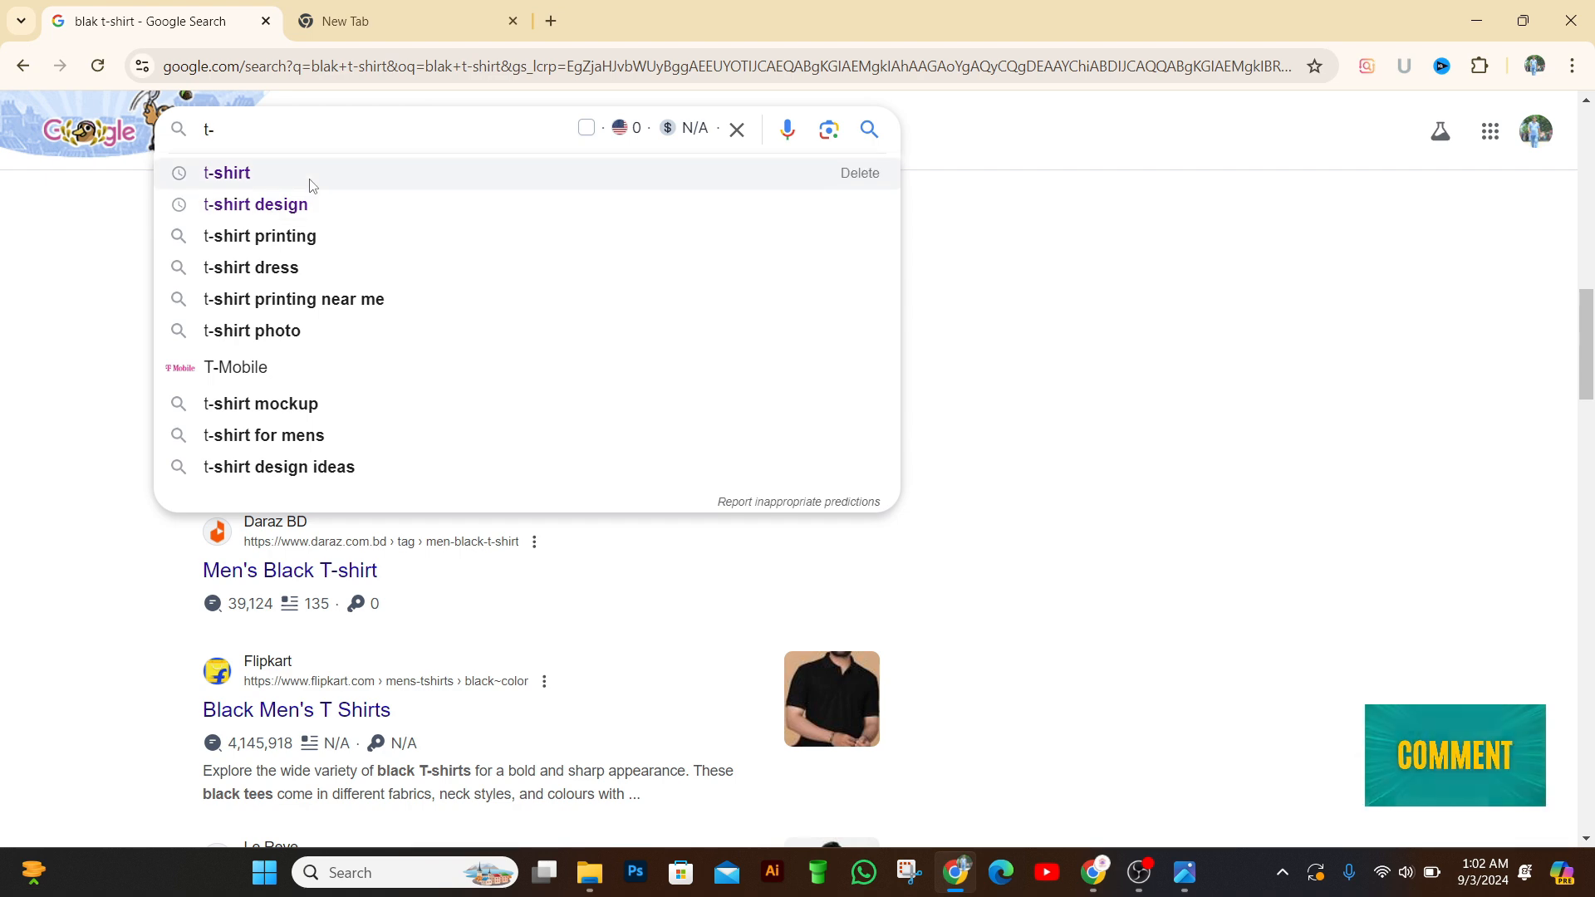
pyautogui.click(310, 176)
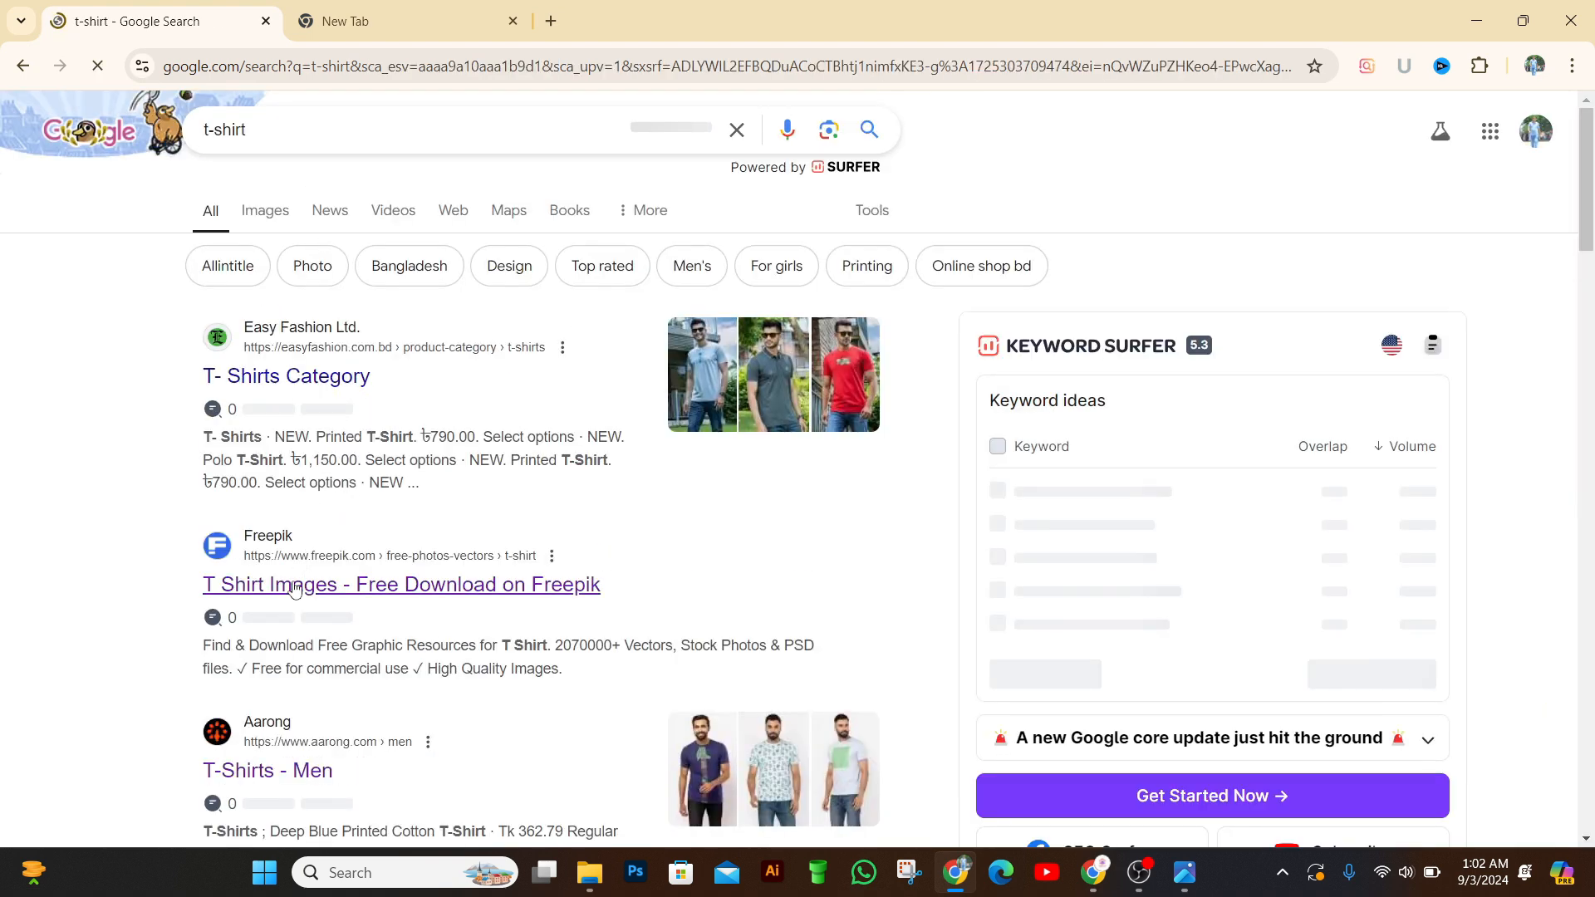
pyautogui.scroll(-2, 302, 619)
pyautogui.scroll(3, 285, 581)
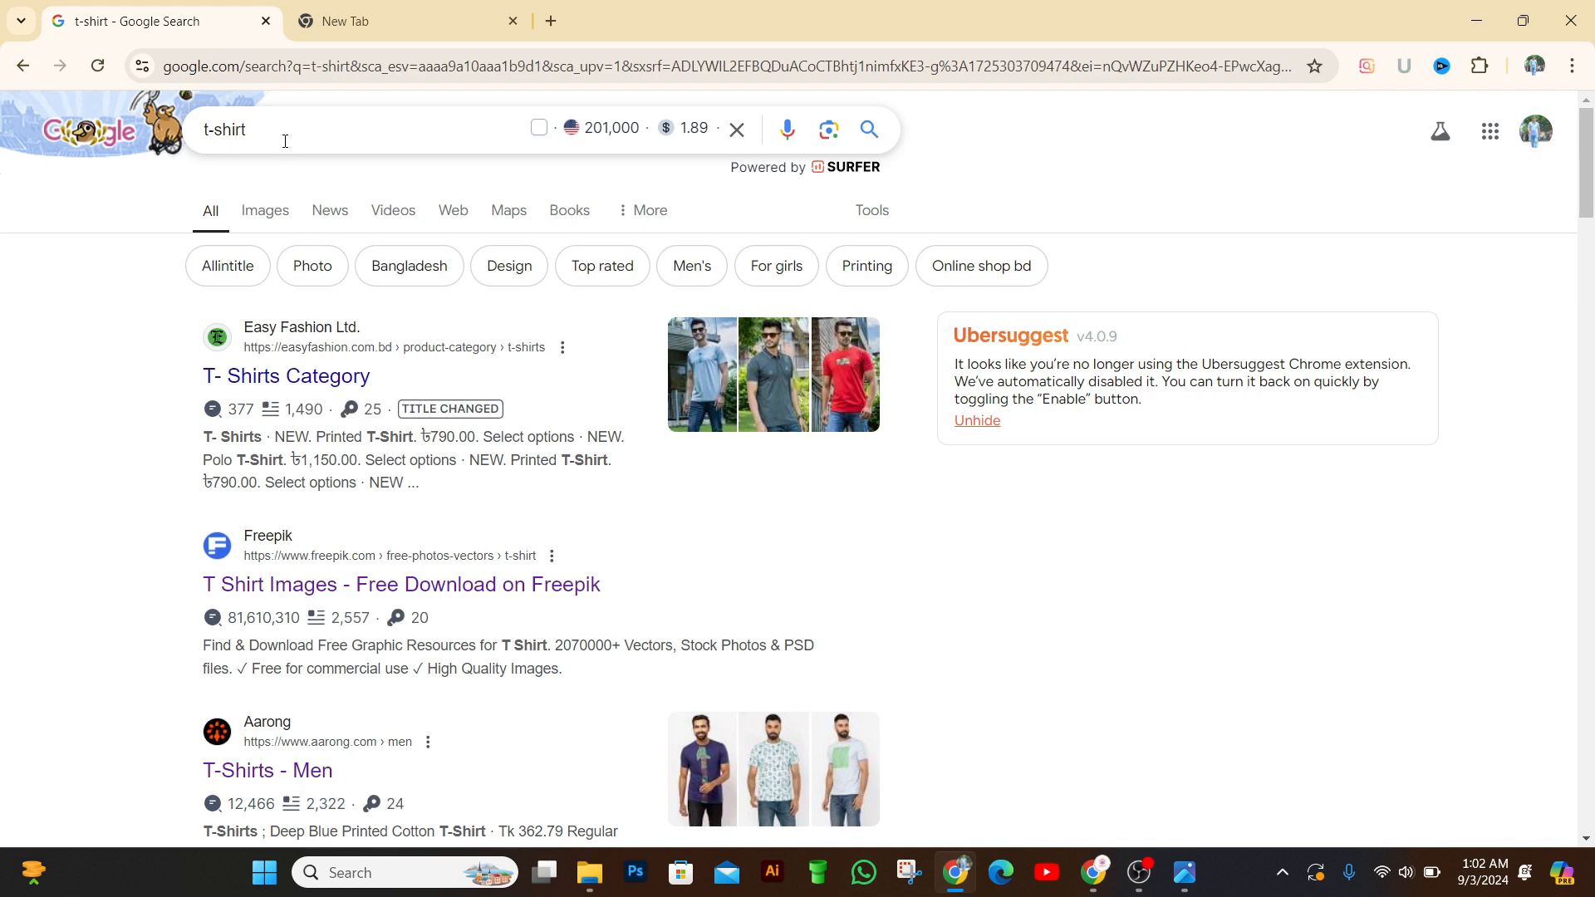
# - Clear the query and search for the suggested phrase "black colour t-shirt"
pyautogui.click(276, 130)
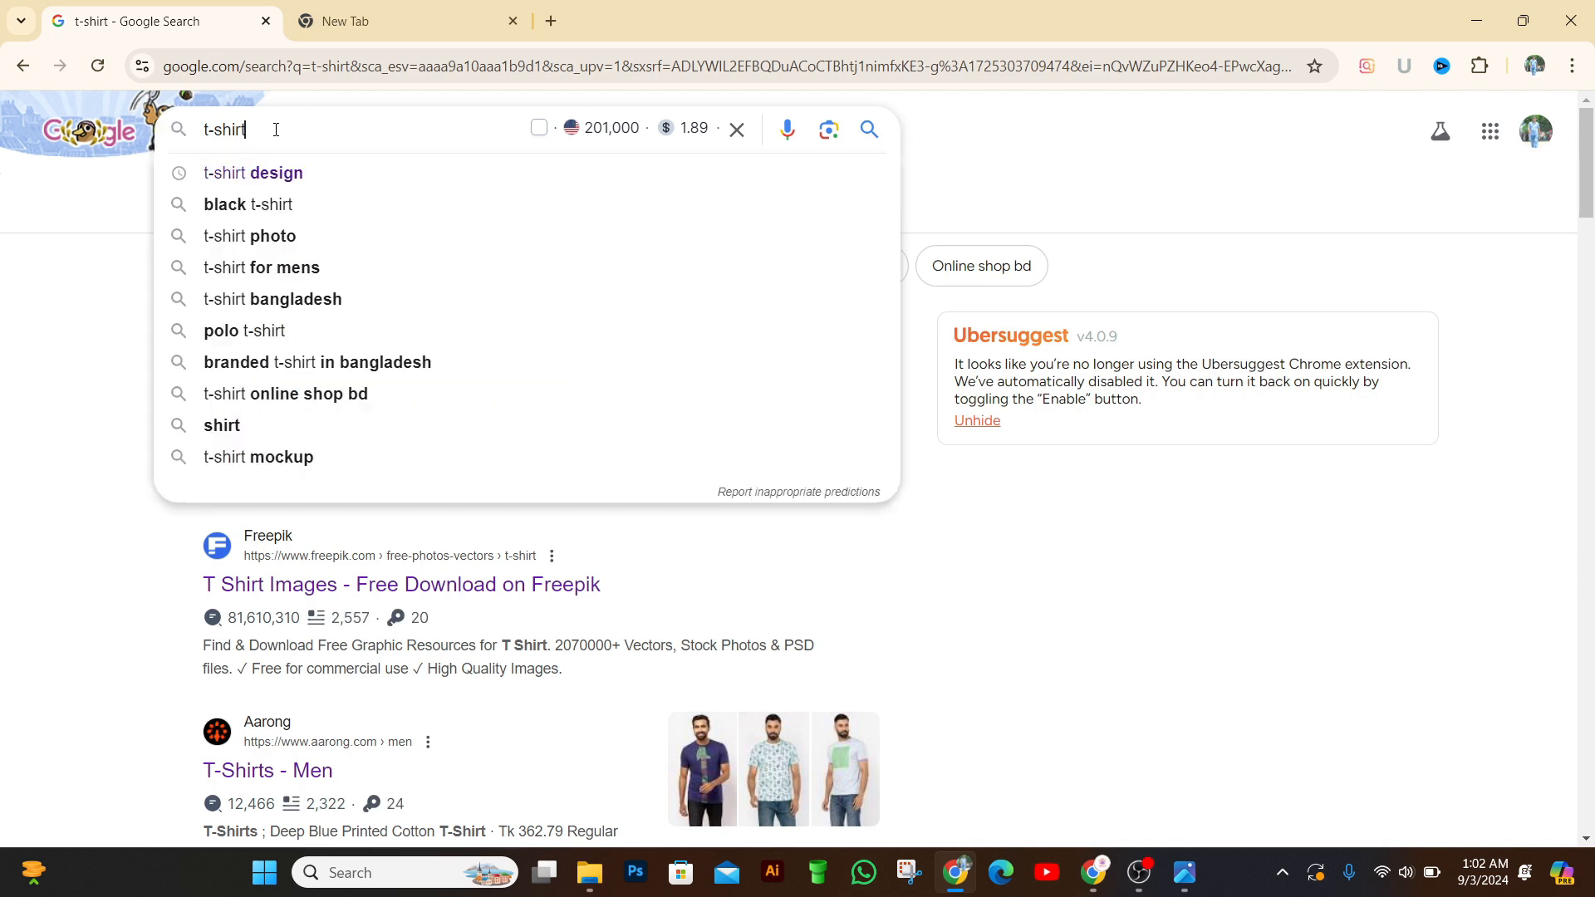
pyautogui.press('BackSpace')
pyautogui.press('BackSpace')
pyautogui.press('BackSpace')
pyautogui.press('BackSpace')
pyautogui.press('BackSpace')
pyautogui.press('BackSpace')
pyautogui.press('BackSpace')
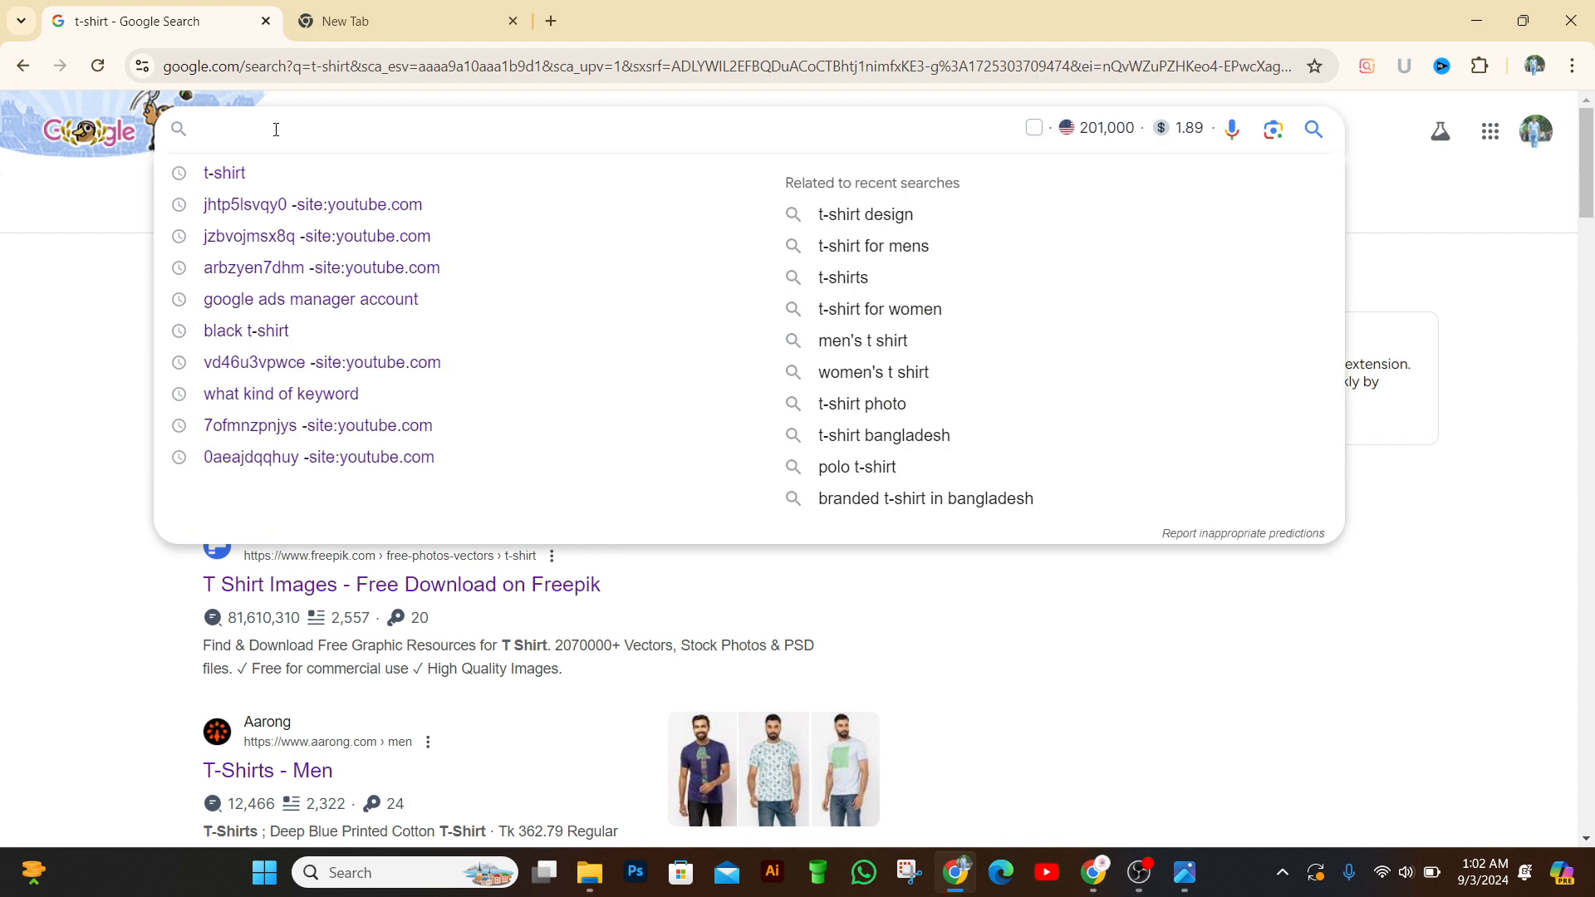
pyautogui.write('b')
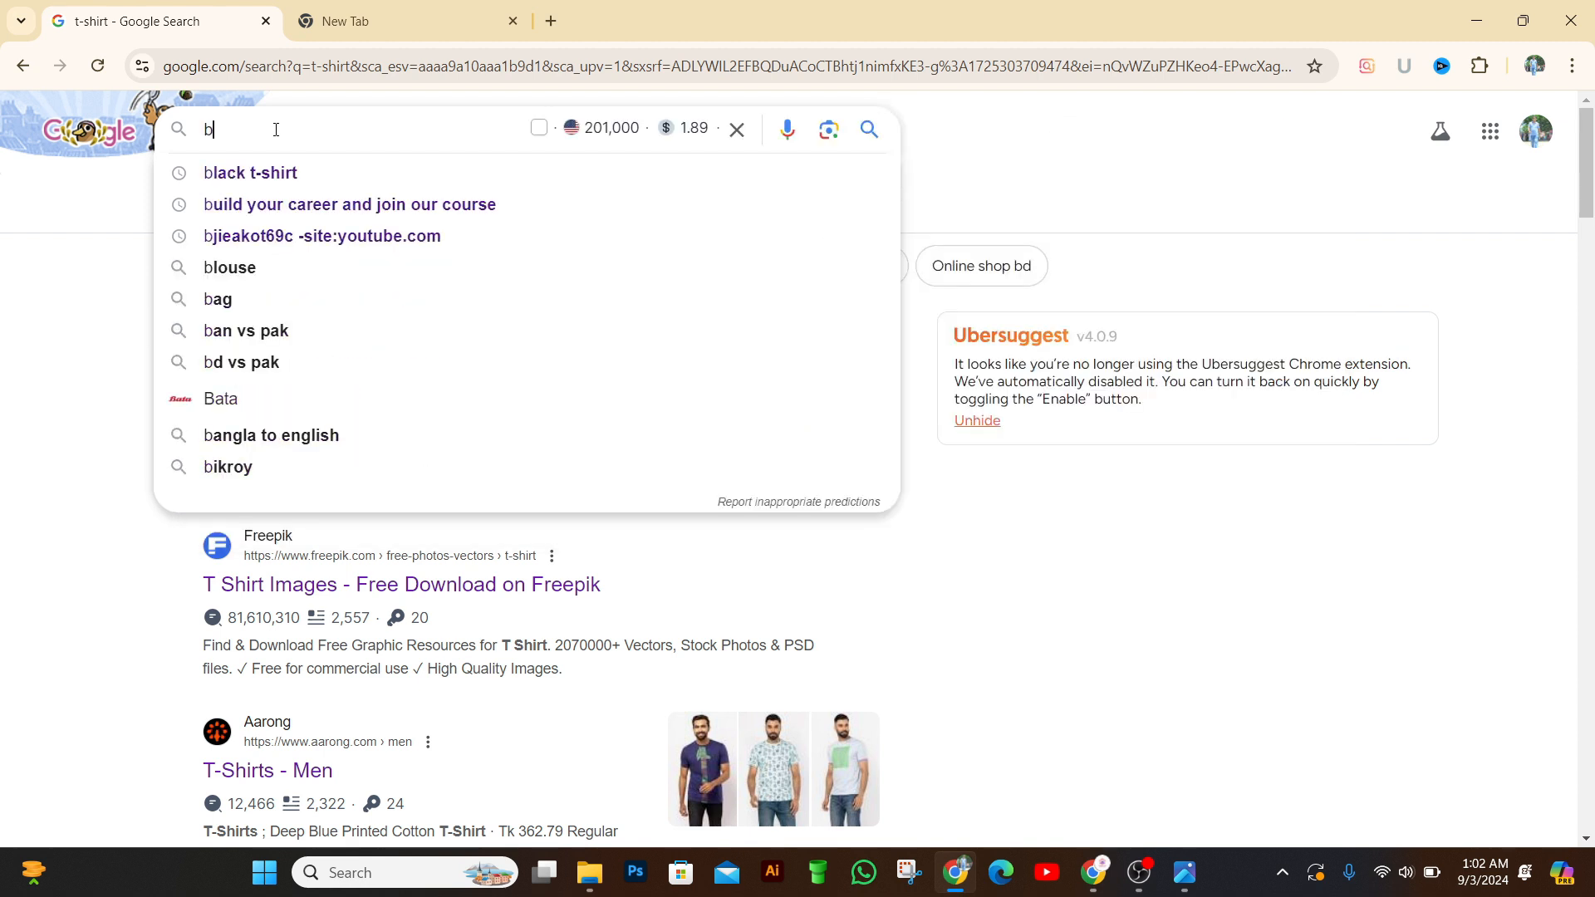
pyautogui.write('la')
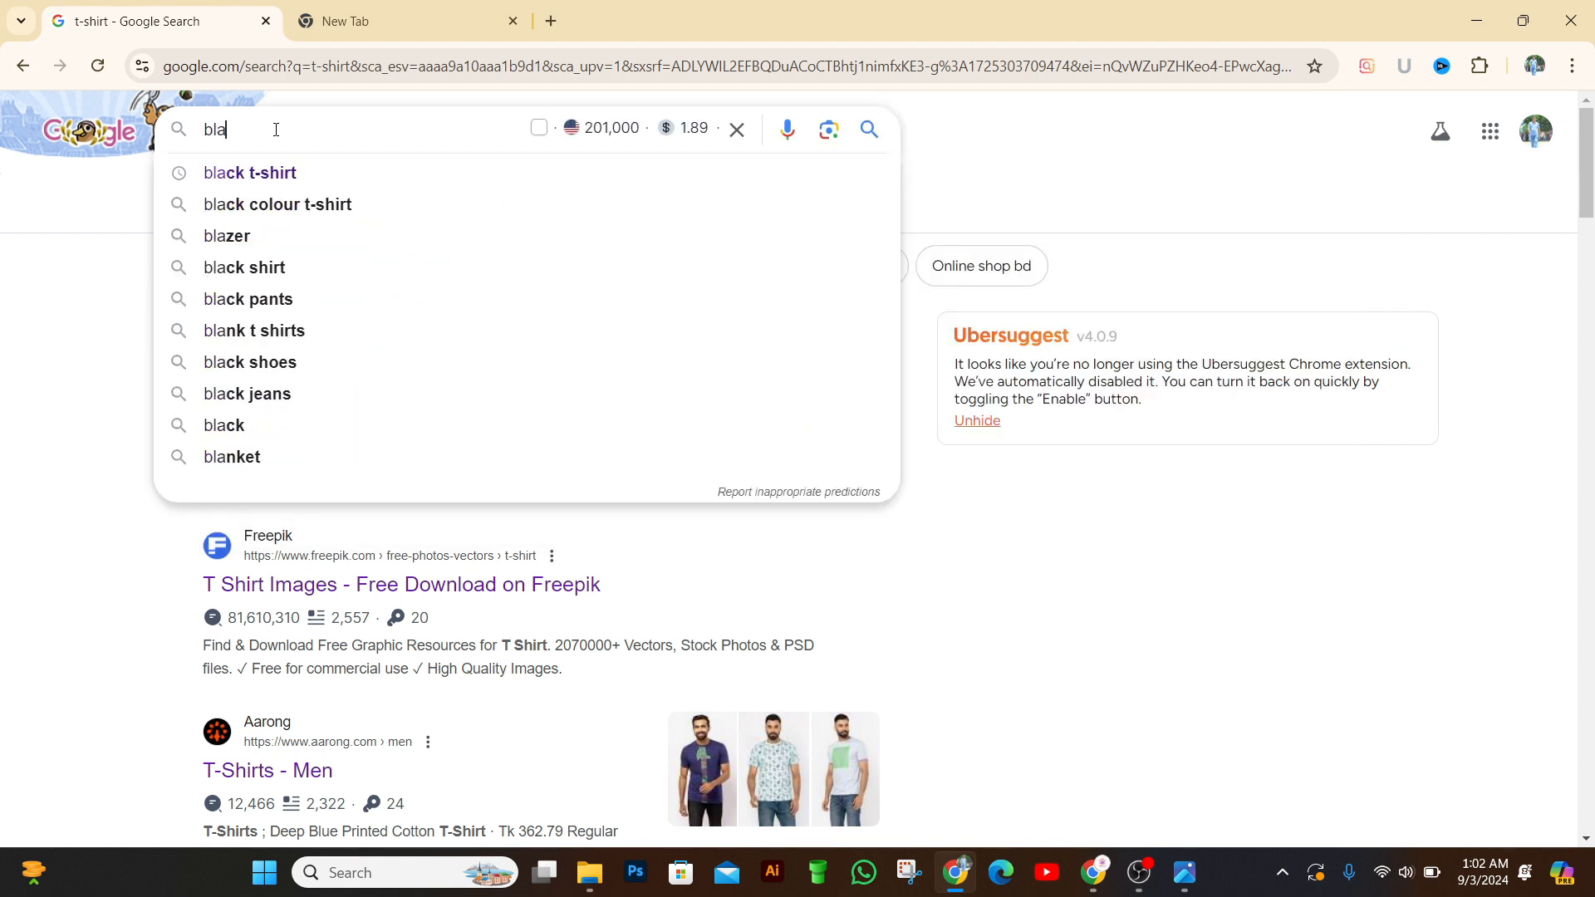
pyautogui.click(237, 205)
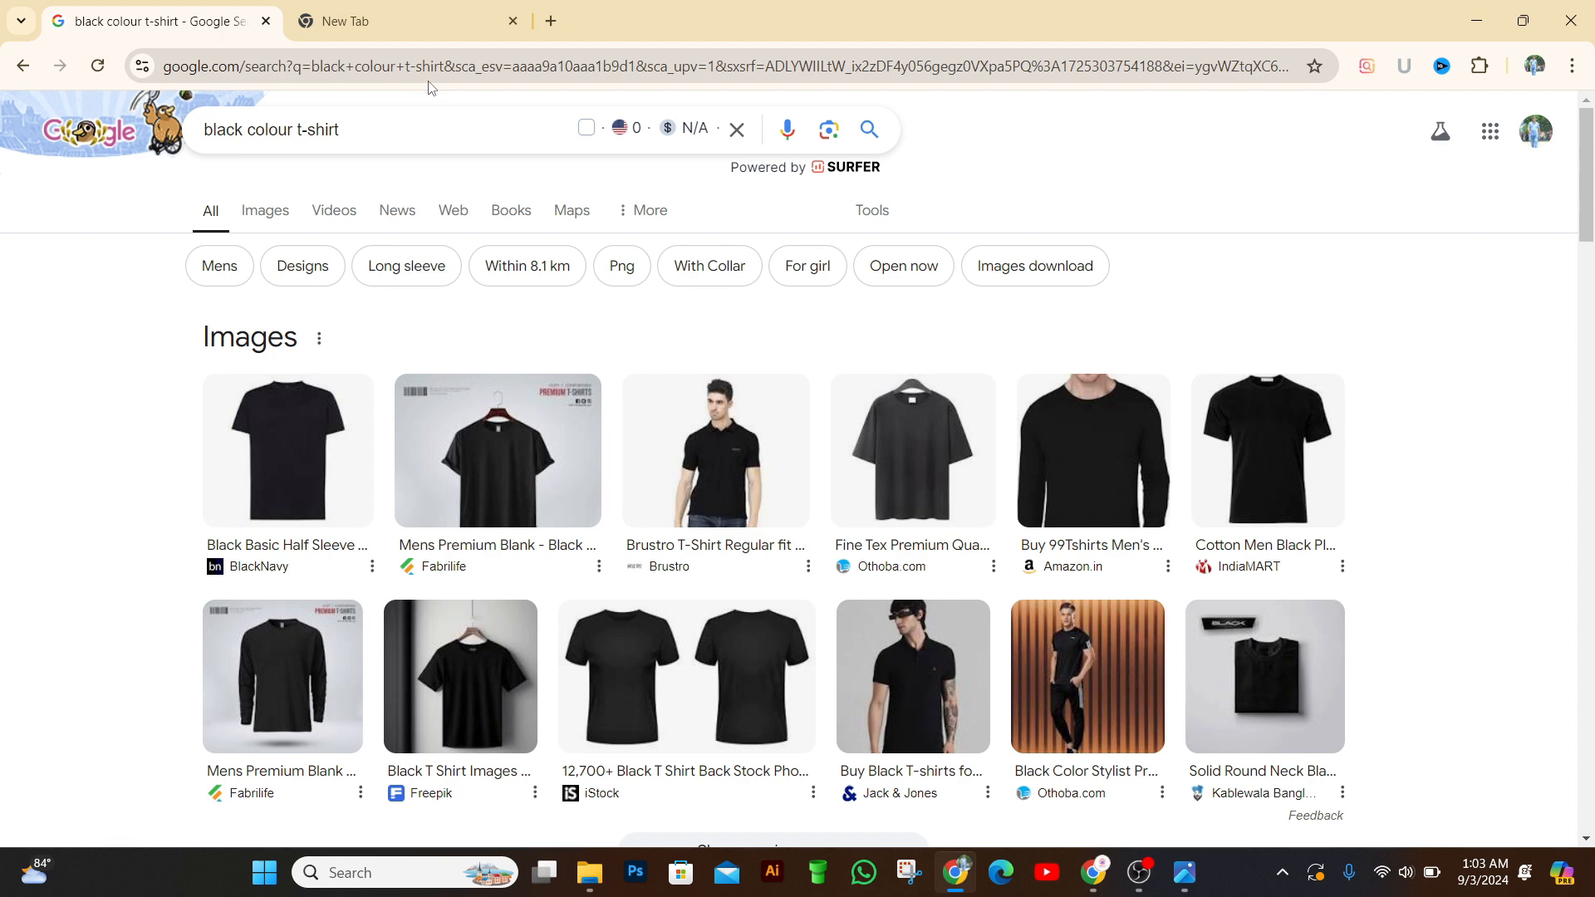
# - Clear the query and search for the suggested phrase "broad match keyword example"
pyautogui.click(405, 133)
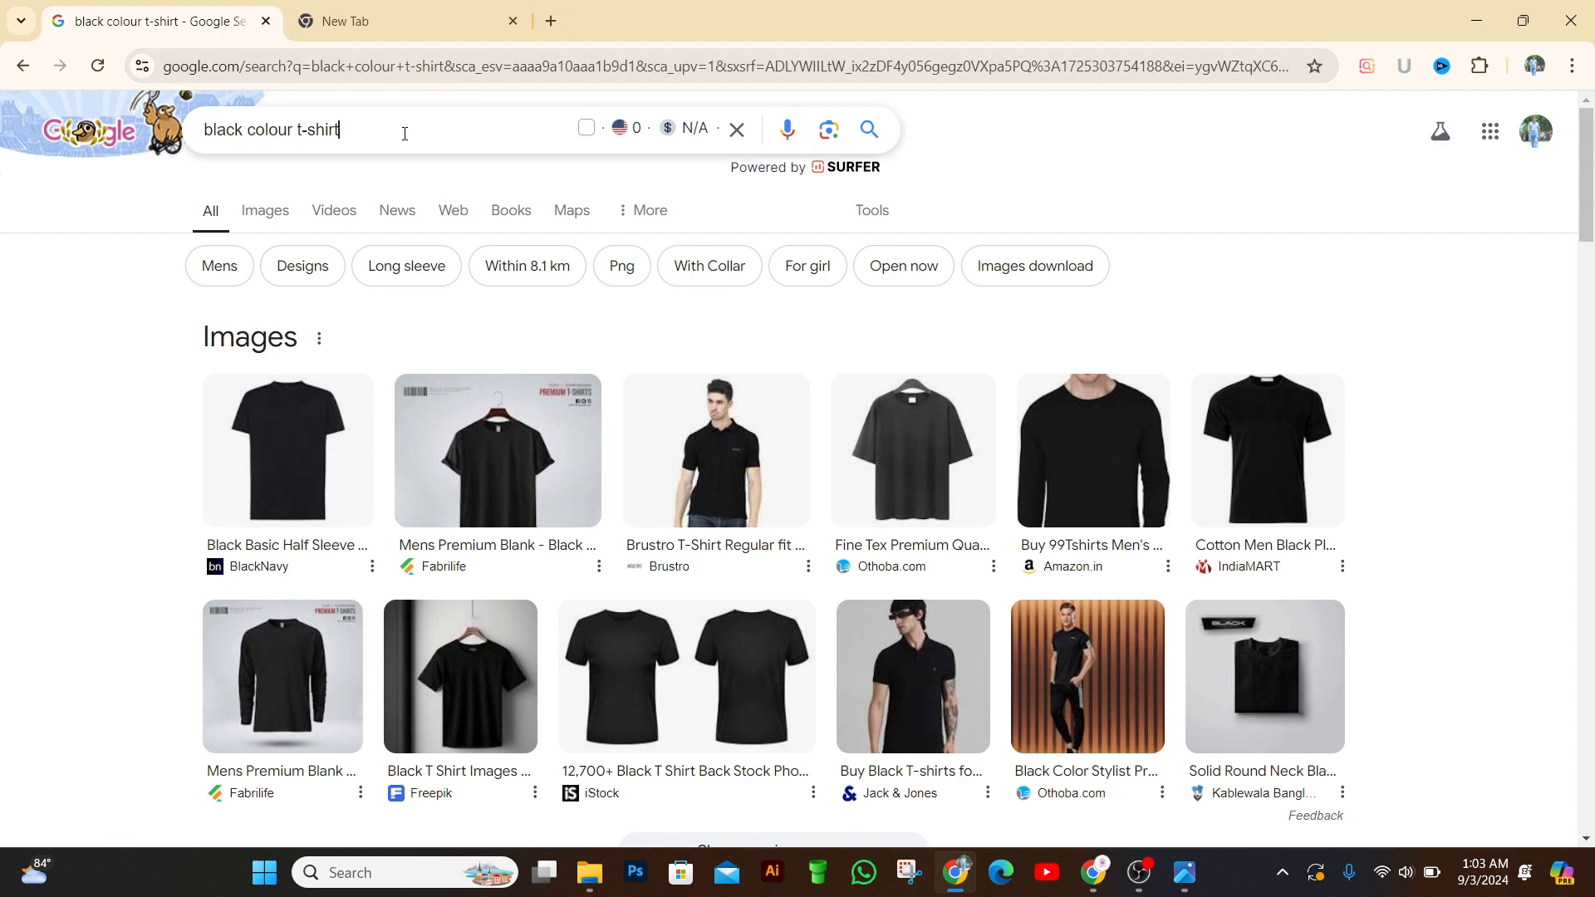
pyautogui.press('BackSpace')
pyautogui.press('BackSpace')
pyautogui.press('BackSpace')
pyautogui.press('BackSpace')
pyautogui.press('BackSpace')
pyautogui.press('BackSpace')
pyautogui.press('BackSpace')
pyautogui.press('BackSpace')
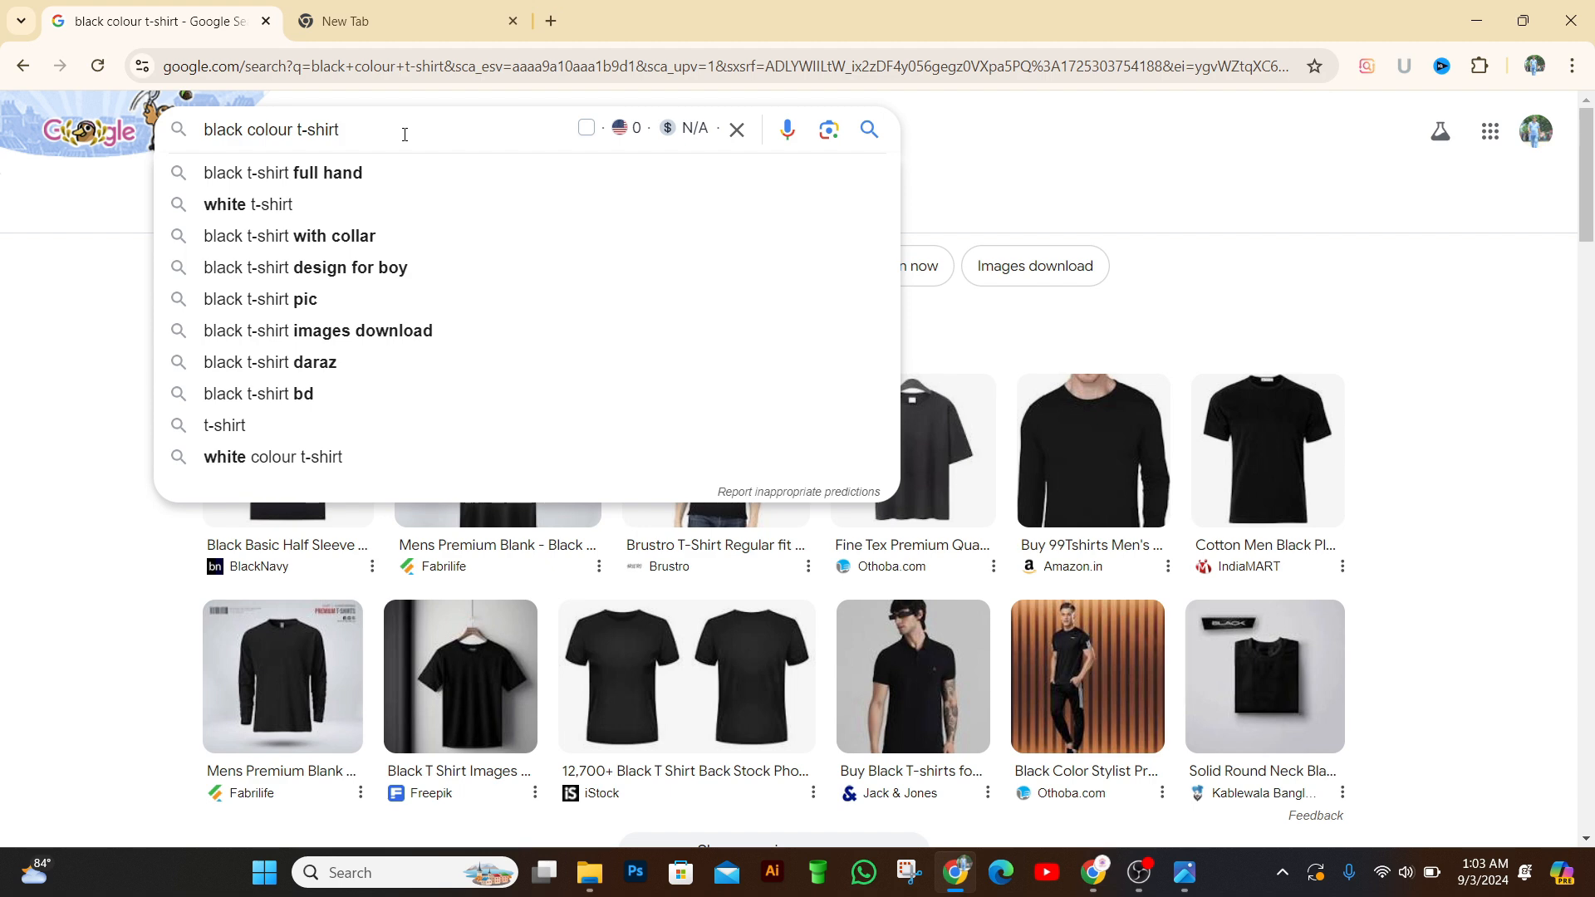
pyautogui.press('BackSpace')
pyautogui.press('BackSpace')
pyautogui.press('BackSpace')
pyautogui.press('BackSpace')
pyautogui.press('BackSpace')
pyautogui.press('BackSpace')
pyautogui.press('BackSpace')
pyautogui.press('BackSpace')
pyautogui.press('BackSpace')
pyautogui.press('BackSpace')
pyautogui.press('BackSpace')
pyautogui.press('BackSpace')
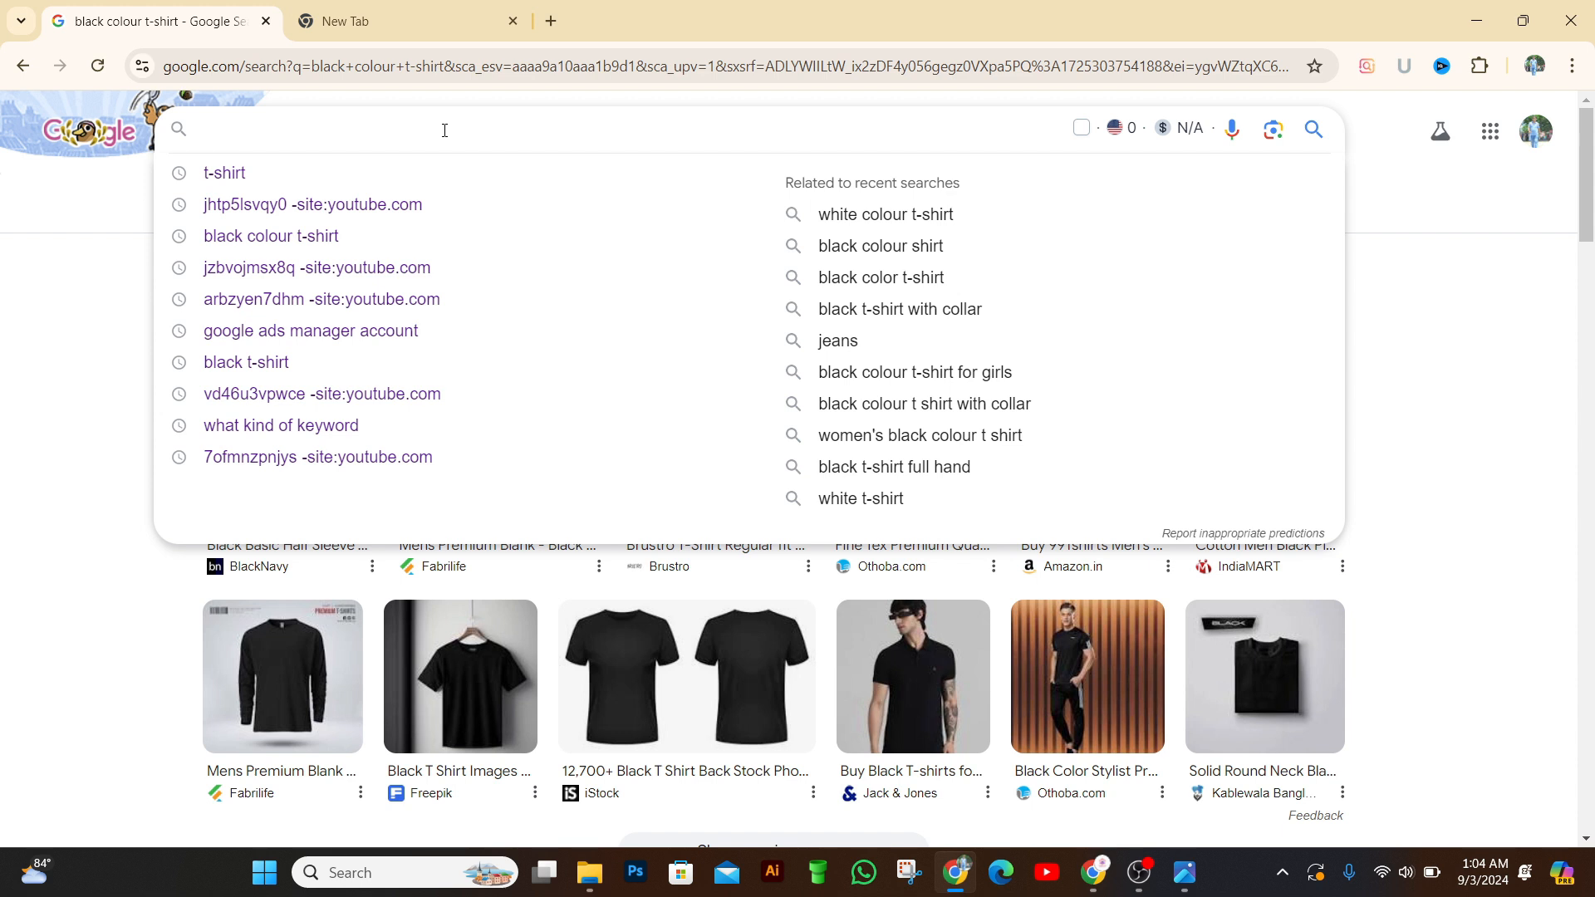
pyautogui.write('b')
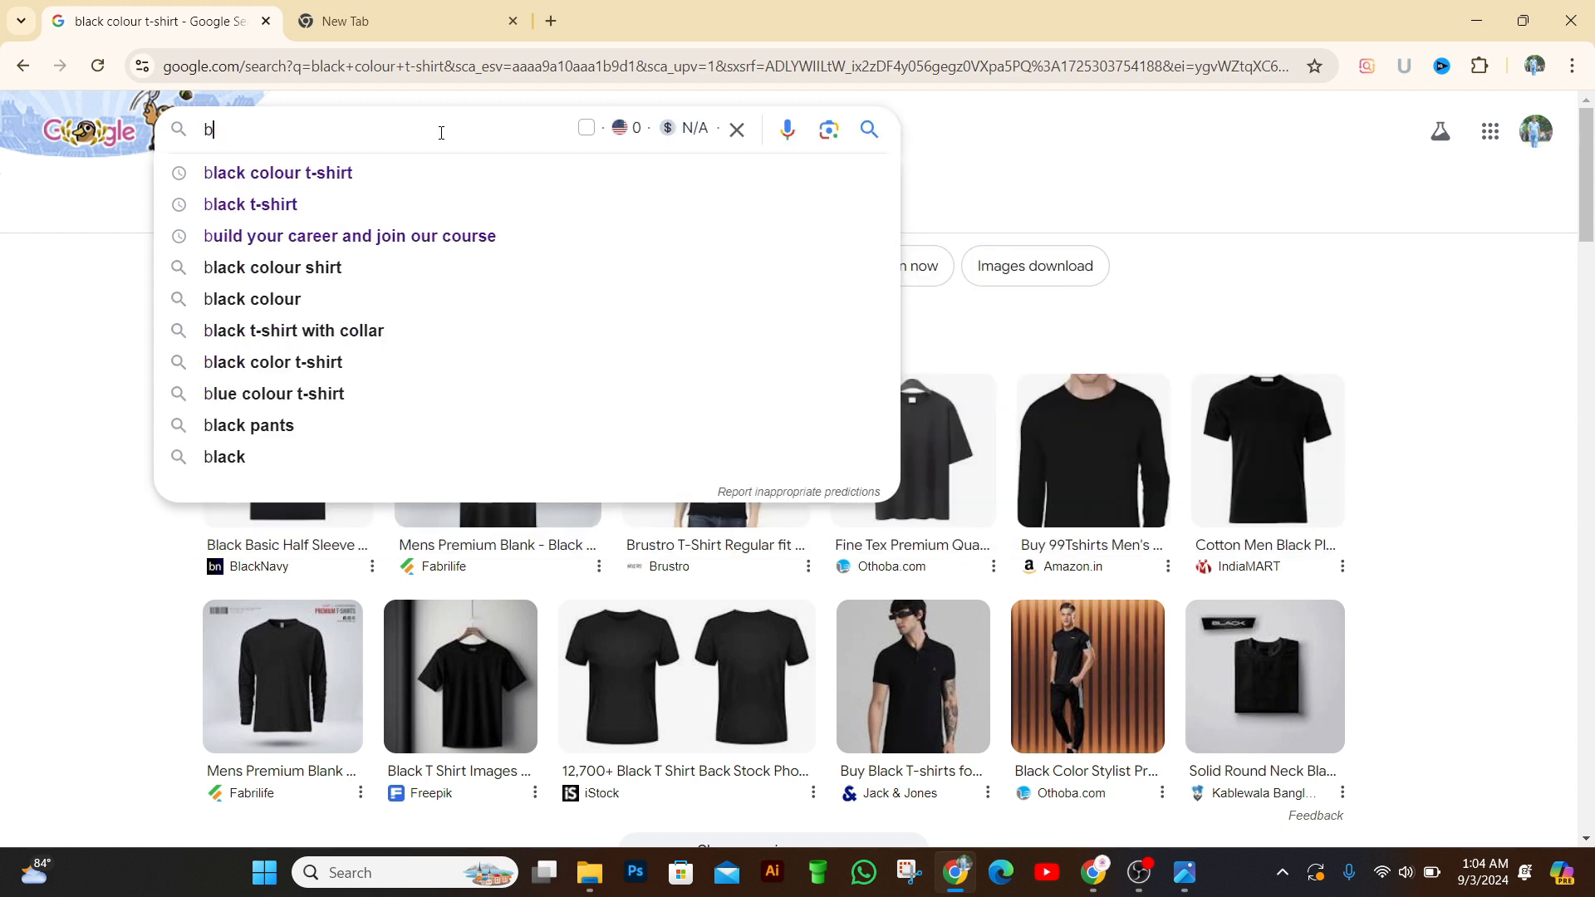
pyautogui.write('roa')
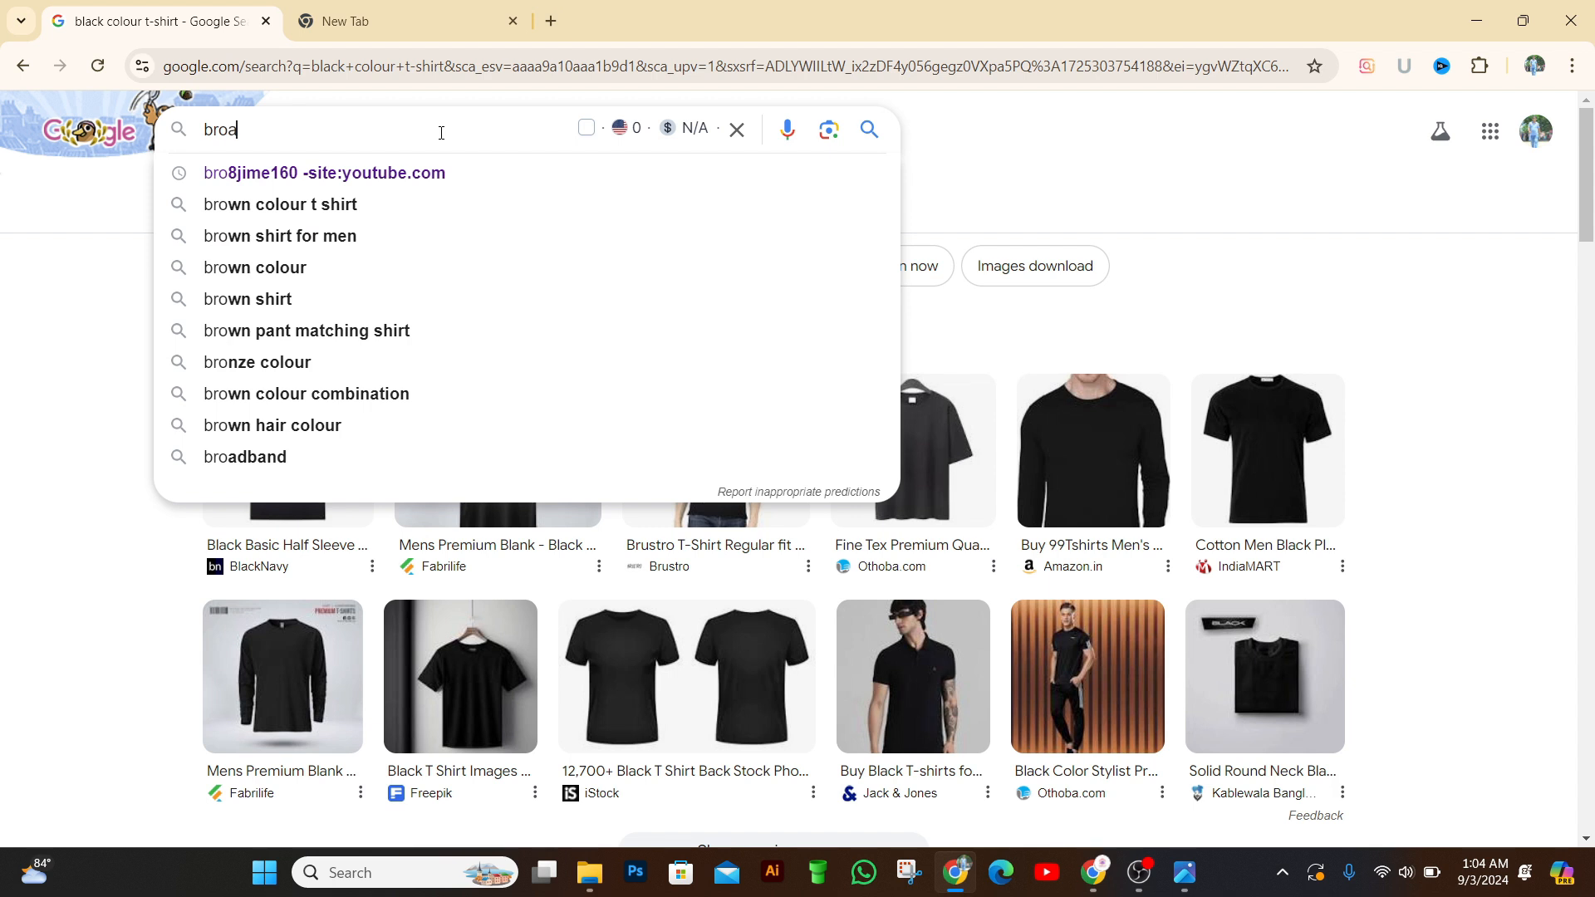
pyautogui.write('d')
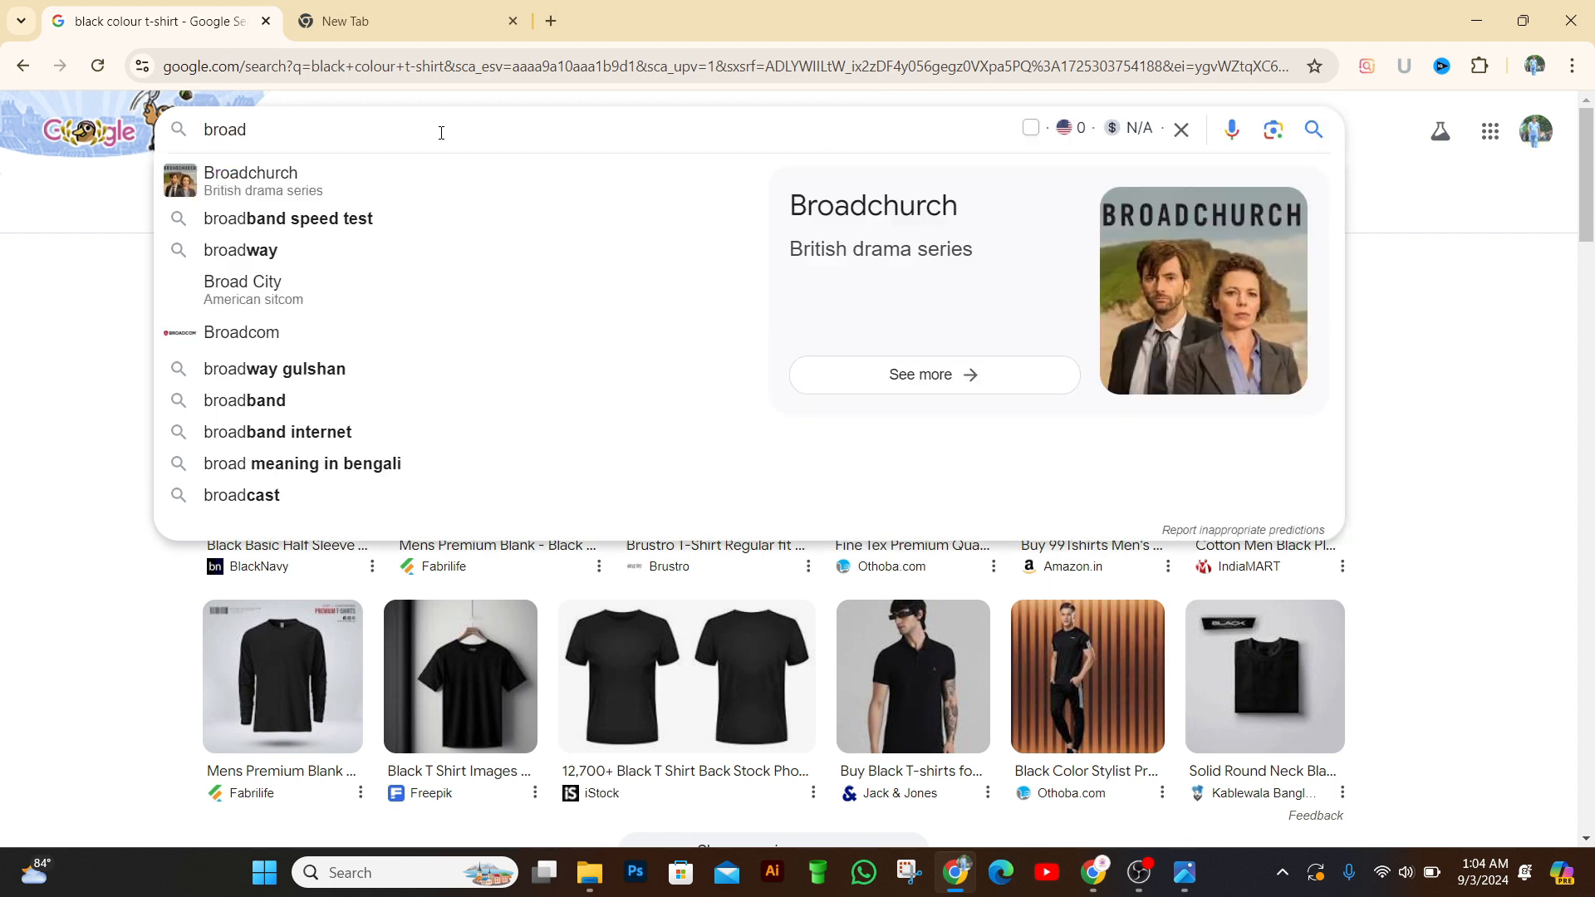
pyautogui.write(' mat')
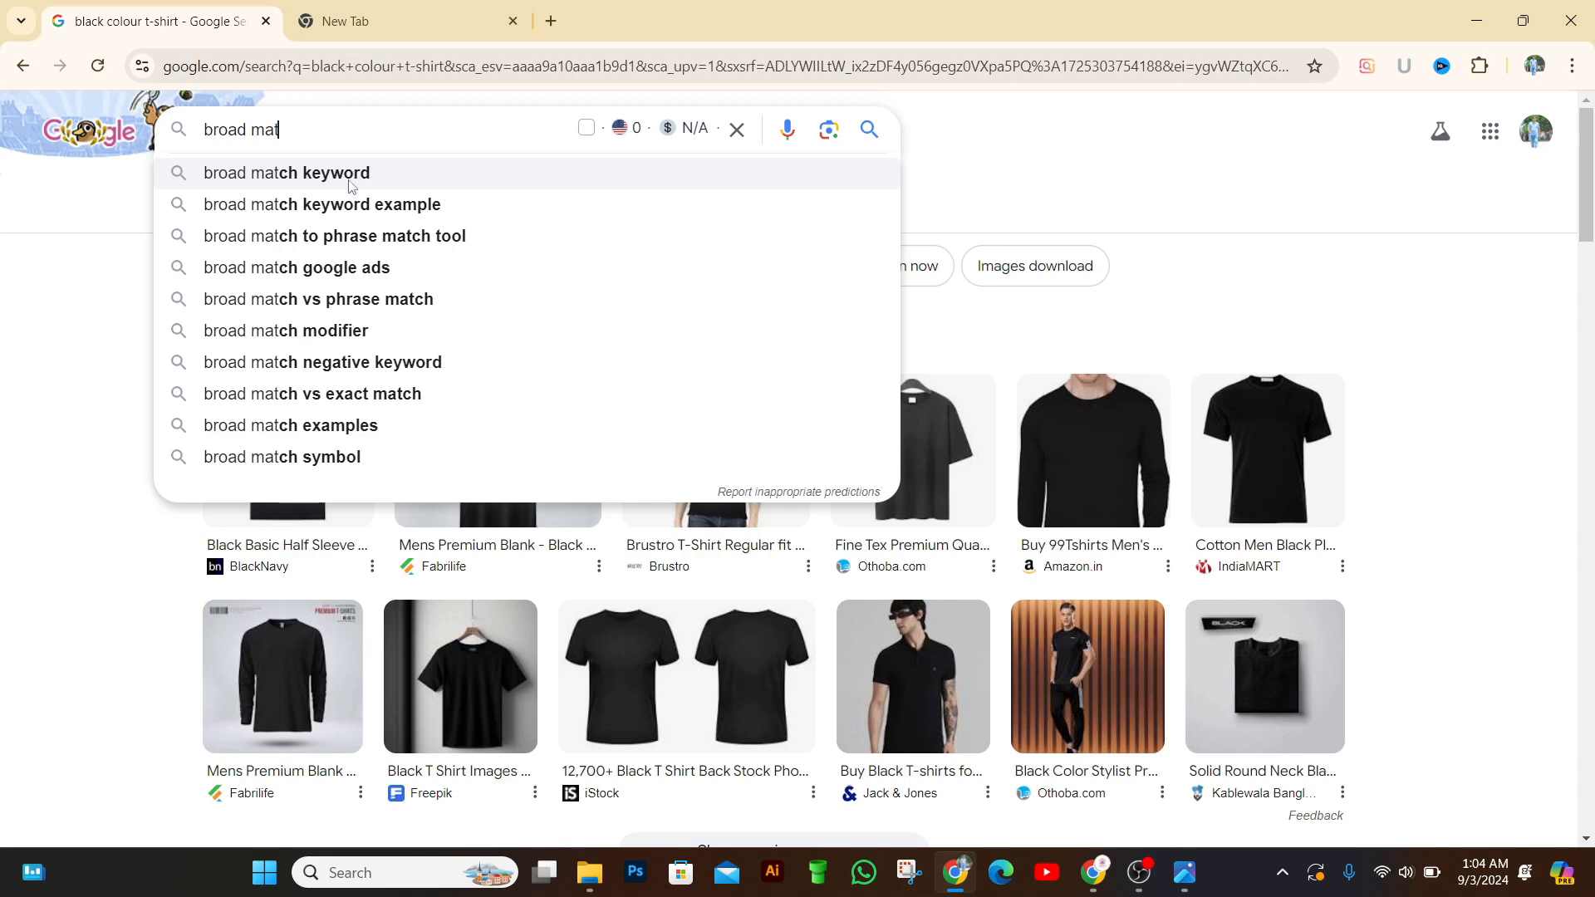
pyautogui.click(363, 209)
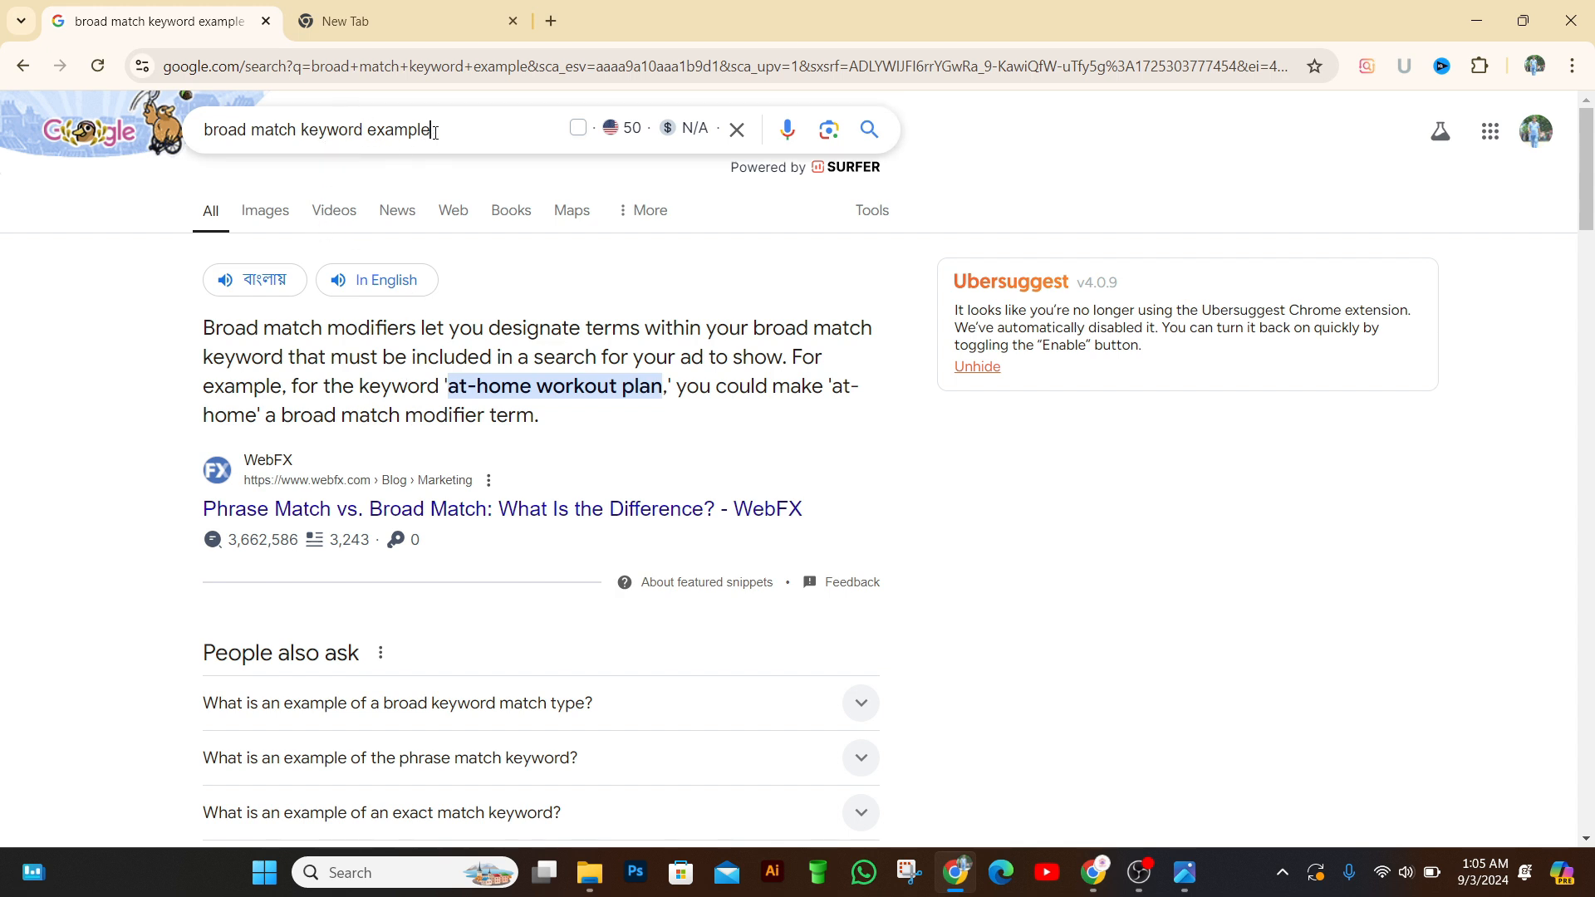
# - Replace the search query with the suggested "black t-shirt" and look through the image, shop and store results
pyautogui.moveTo(434, 132); pyautogui.dragTo(203, 134)
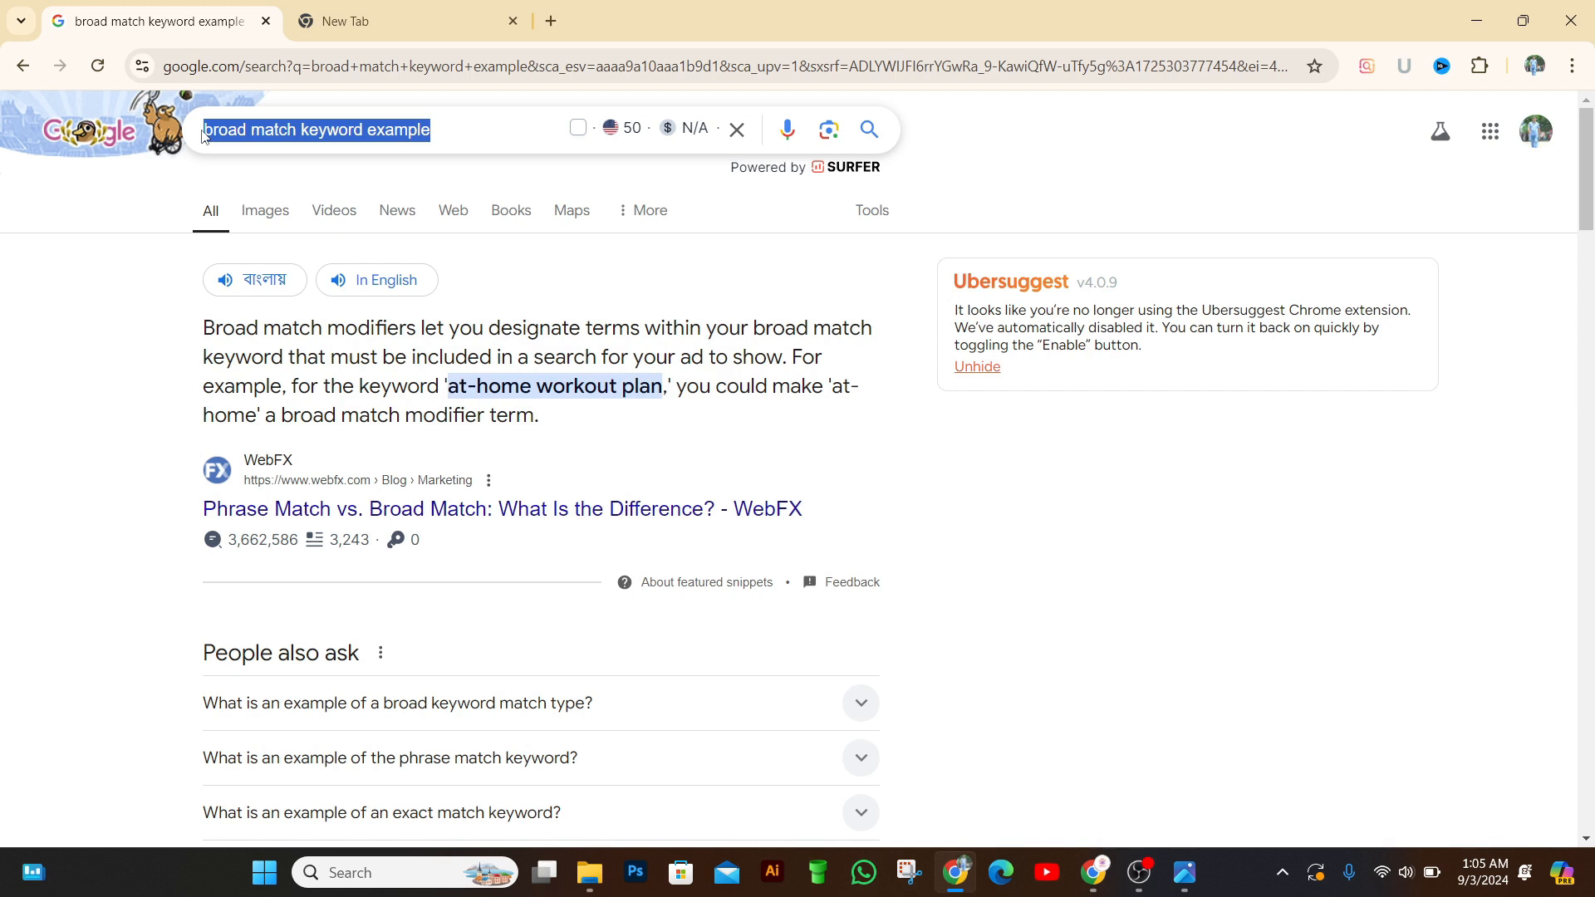
pyautogui.write('bl')
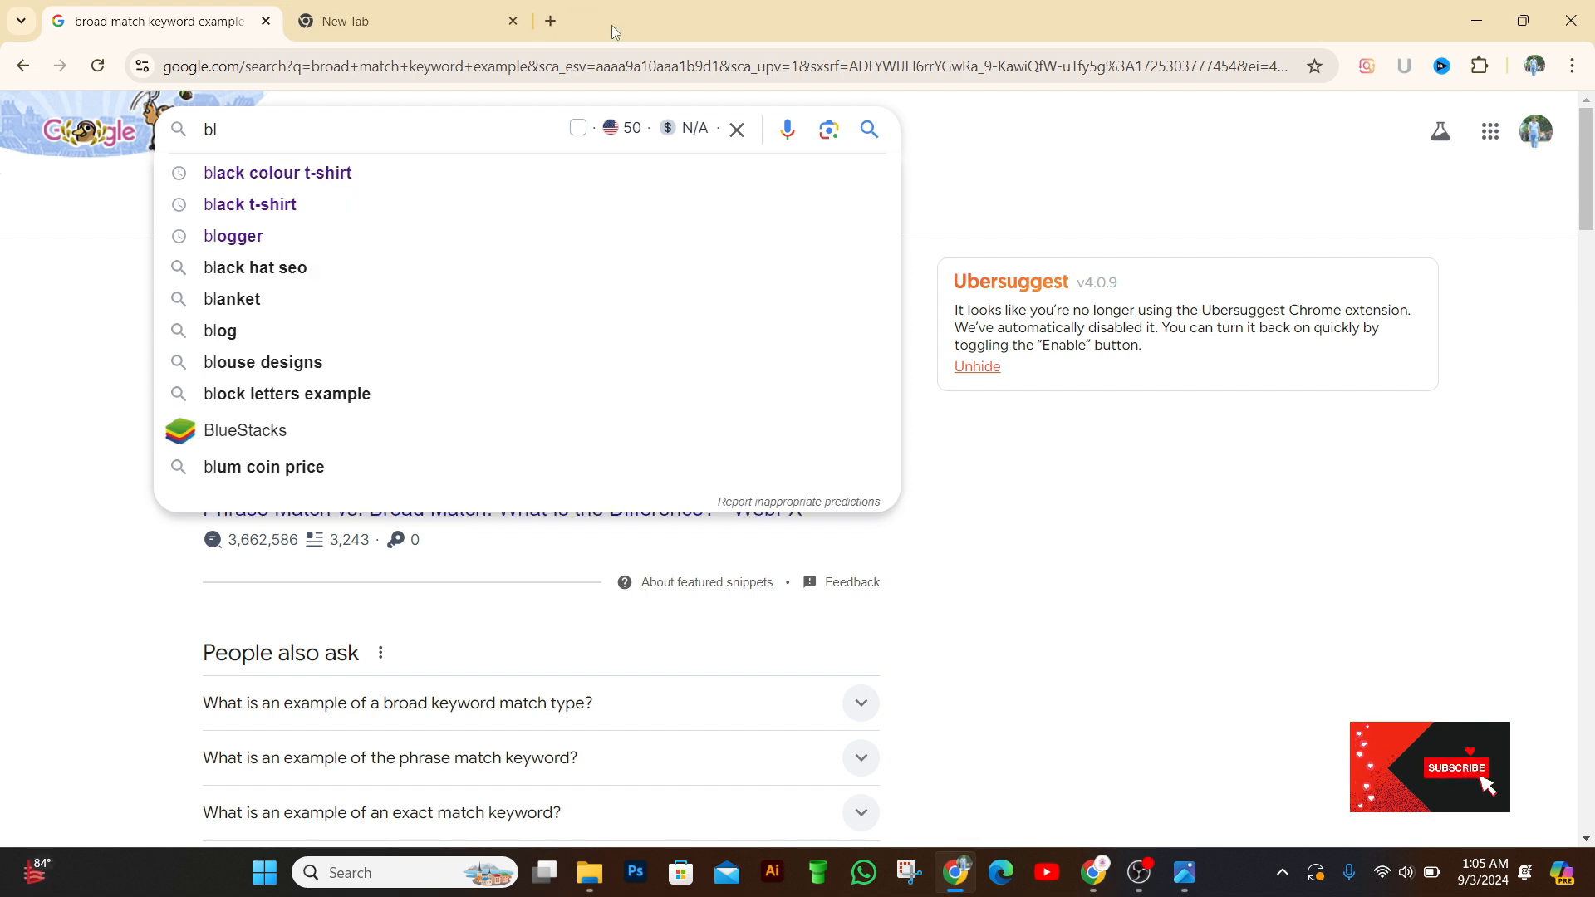
pyautogui.write('ak ')
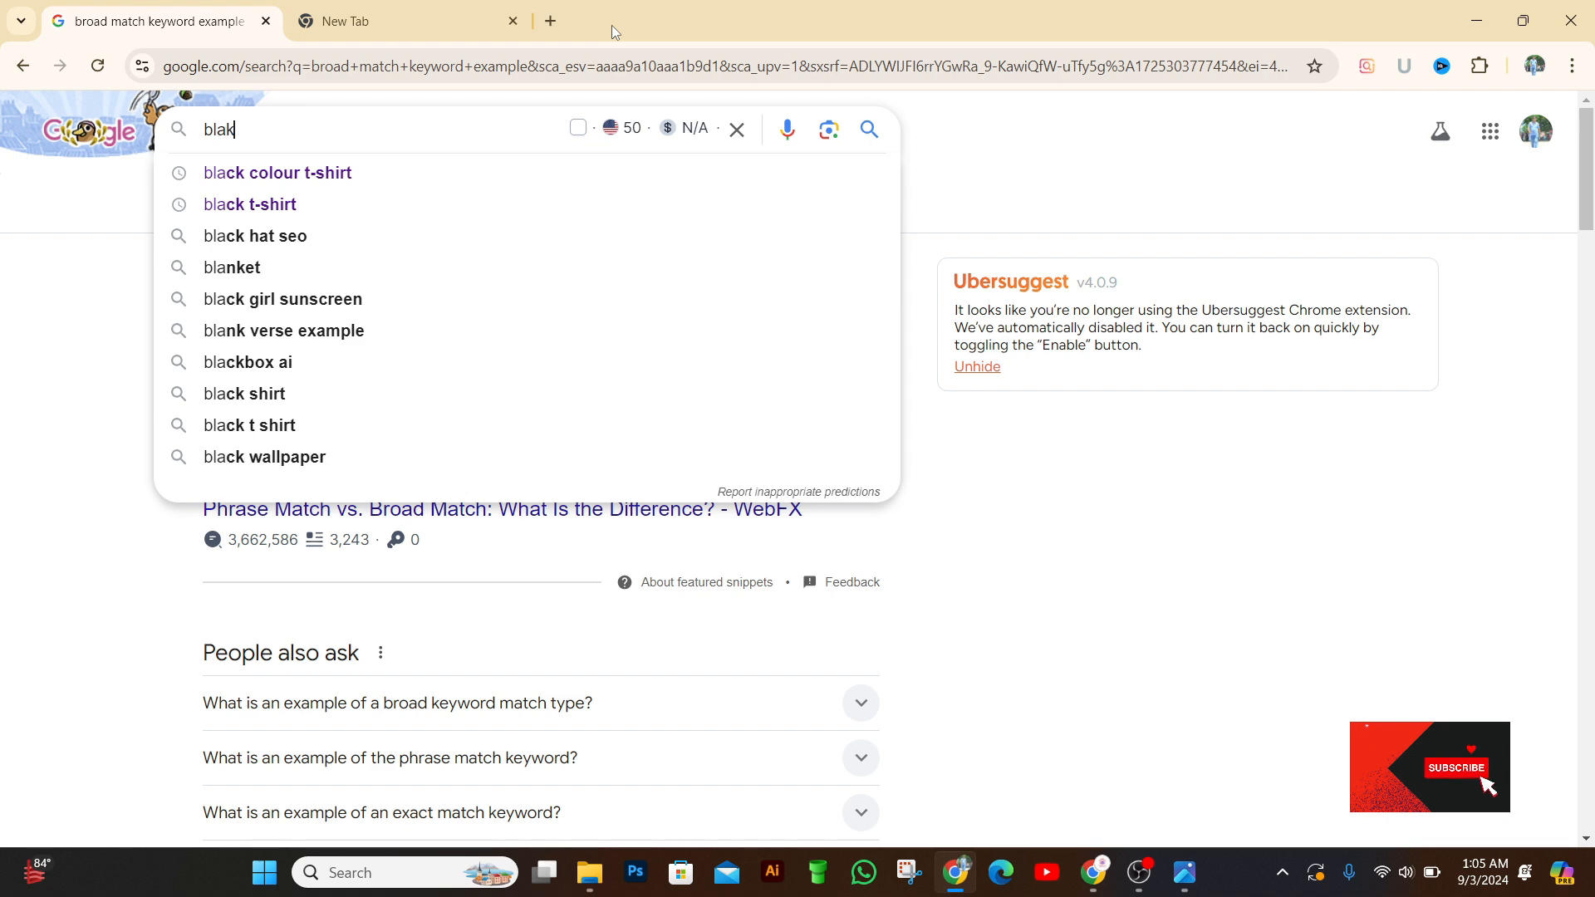
pyautogui.write('t')
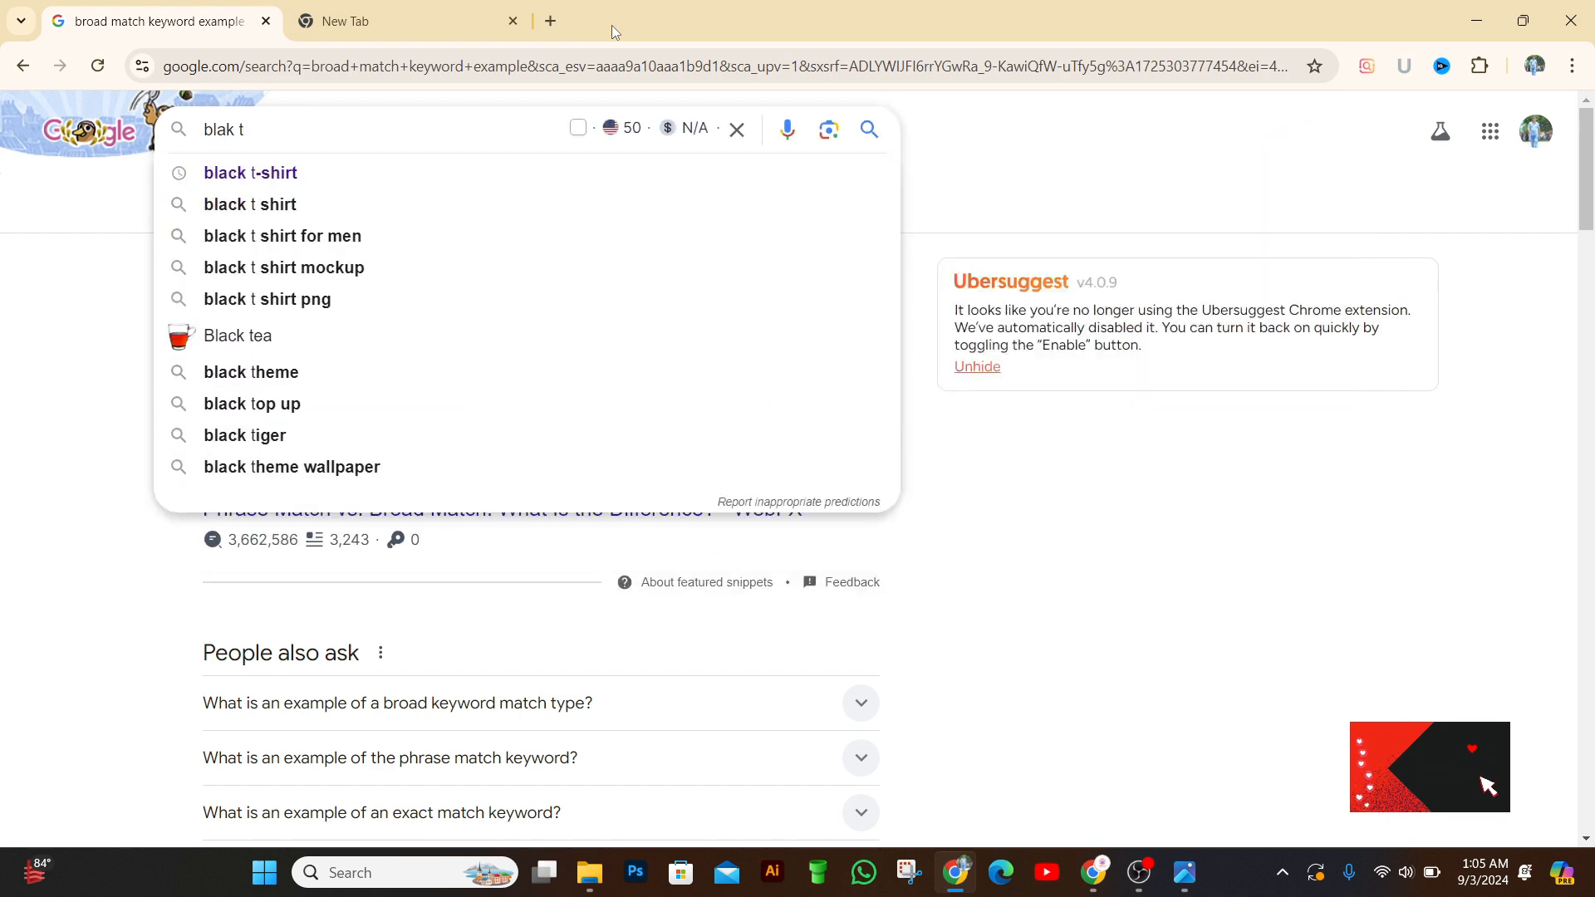
pyautogui.click(426, 173)
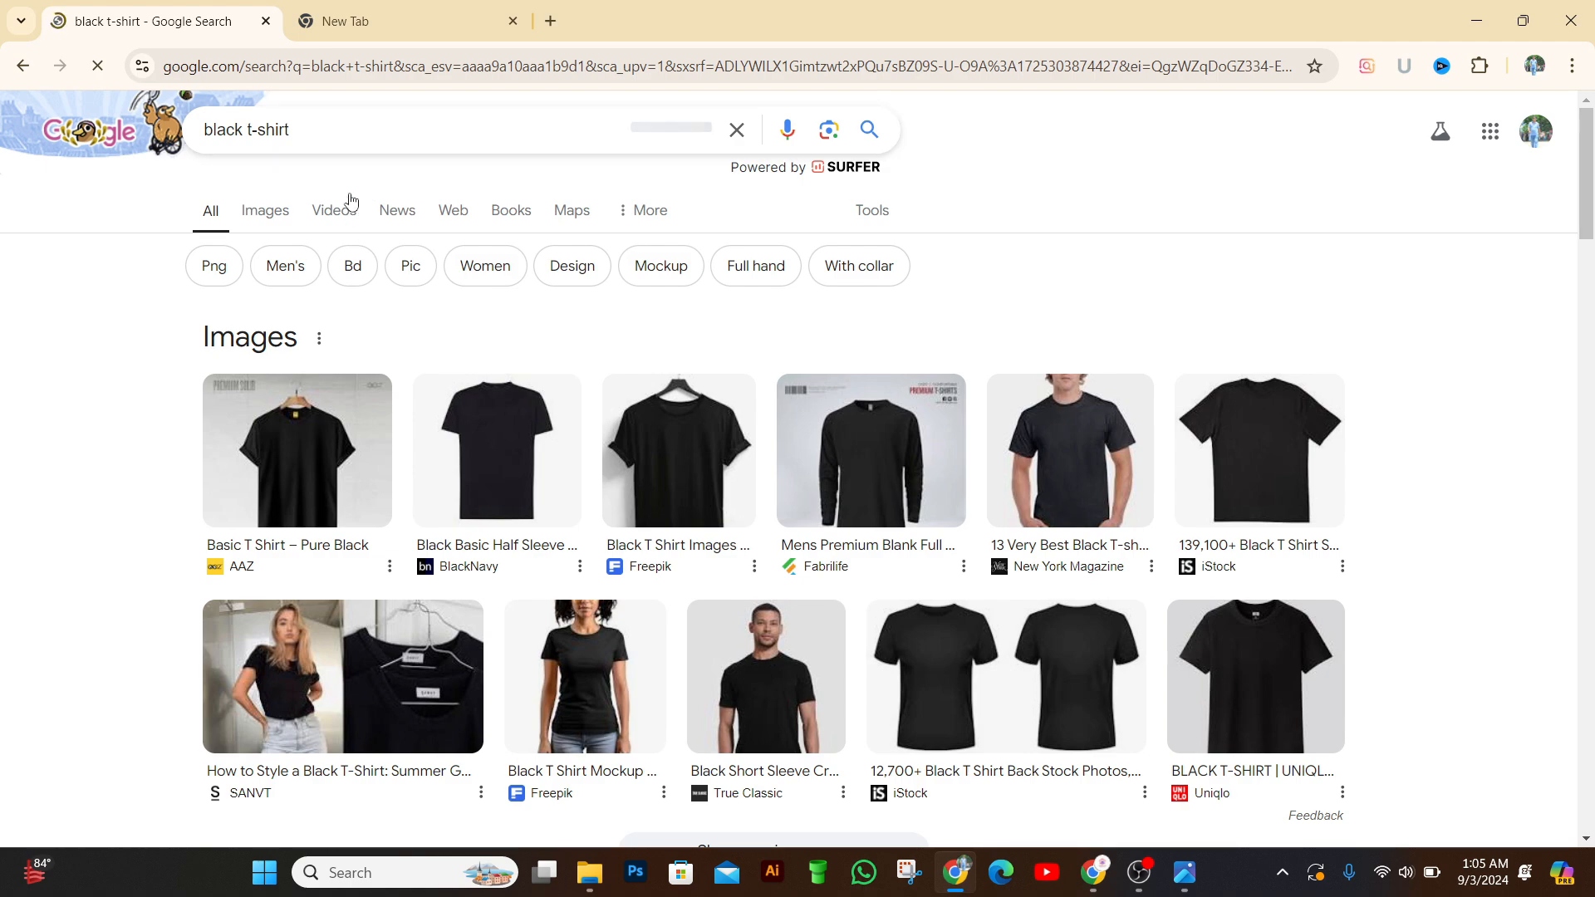
pyautogui.scroll(-10, 396, 475)
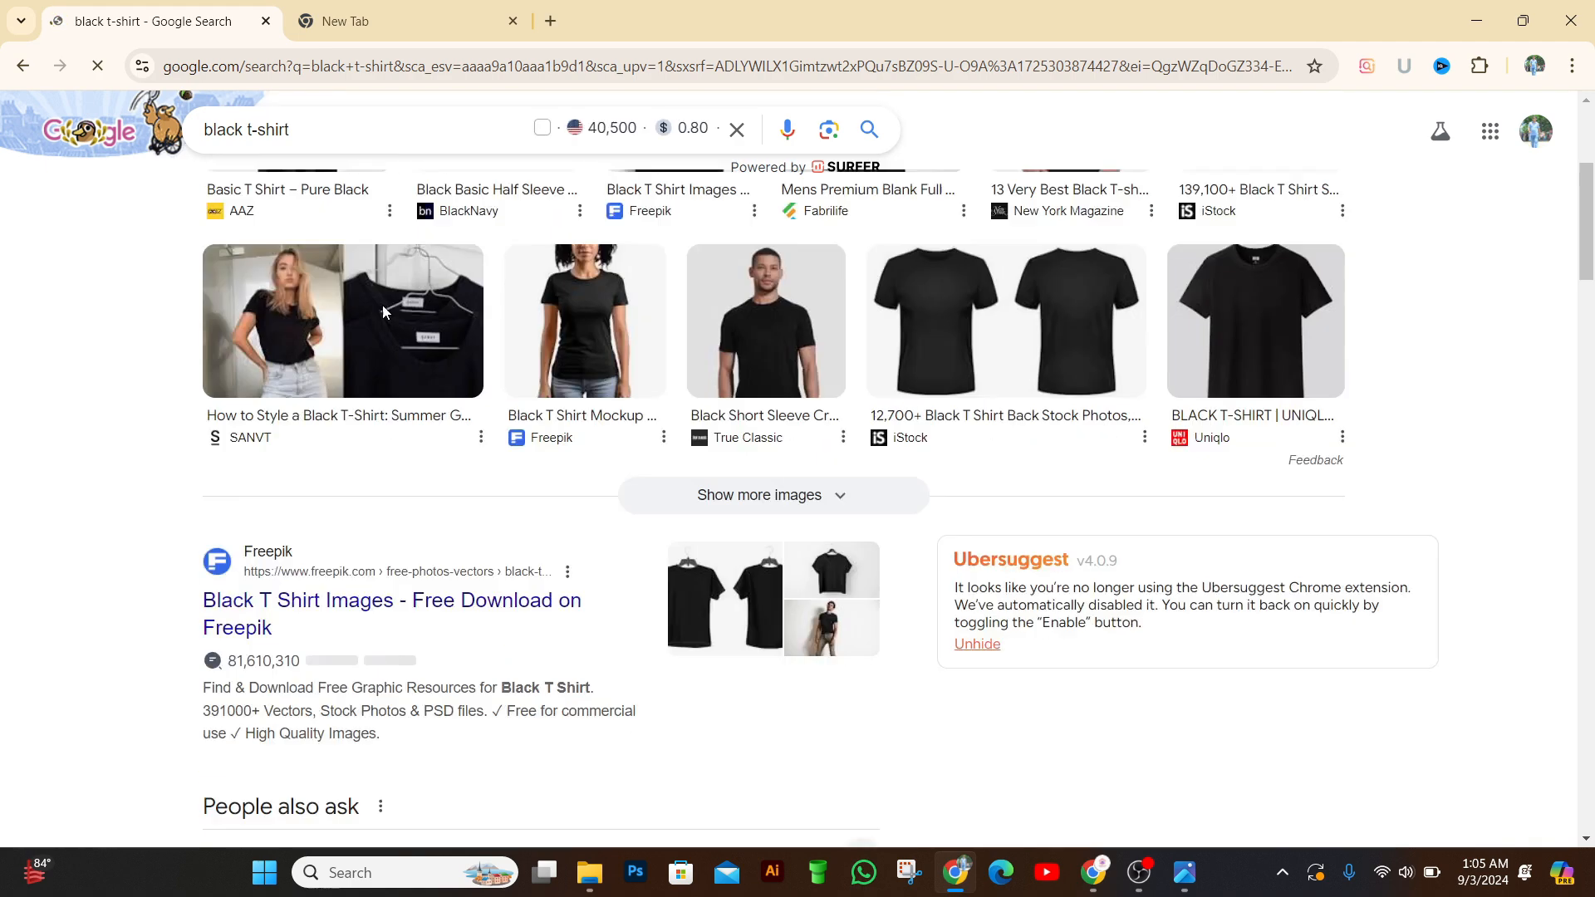
pyautogui.scroll(-3, 396, 476)
pyautogui.scroll(4, 396, 475)
pyautogui.scroll(-5, 397, 461)
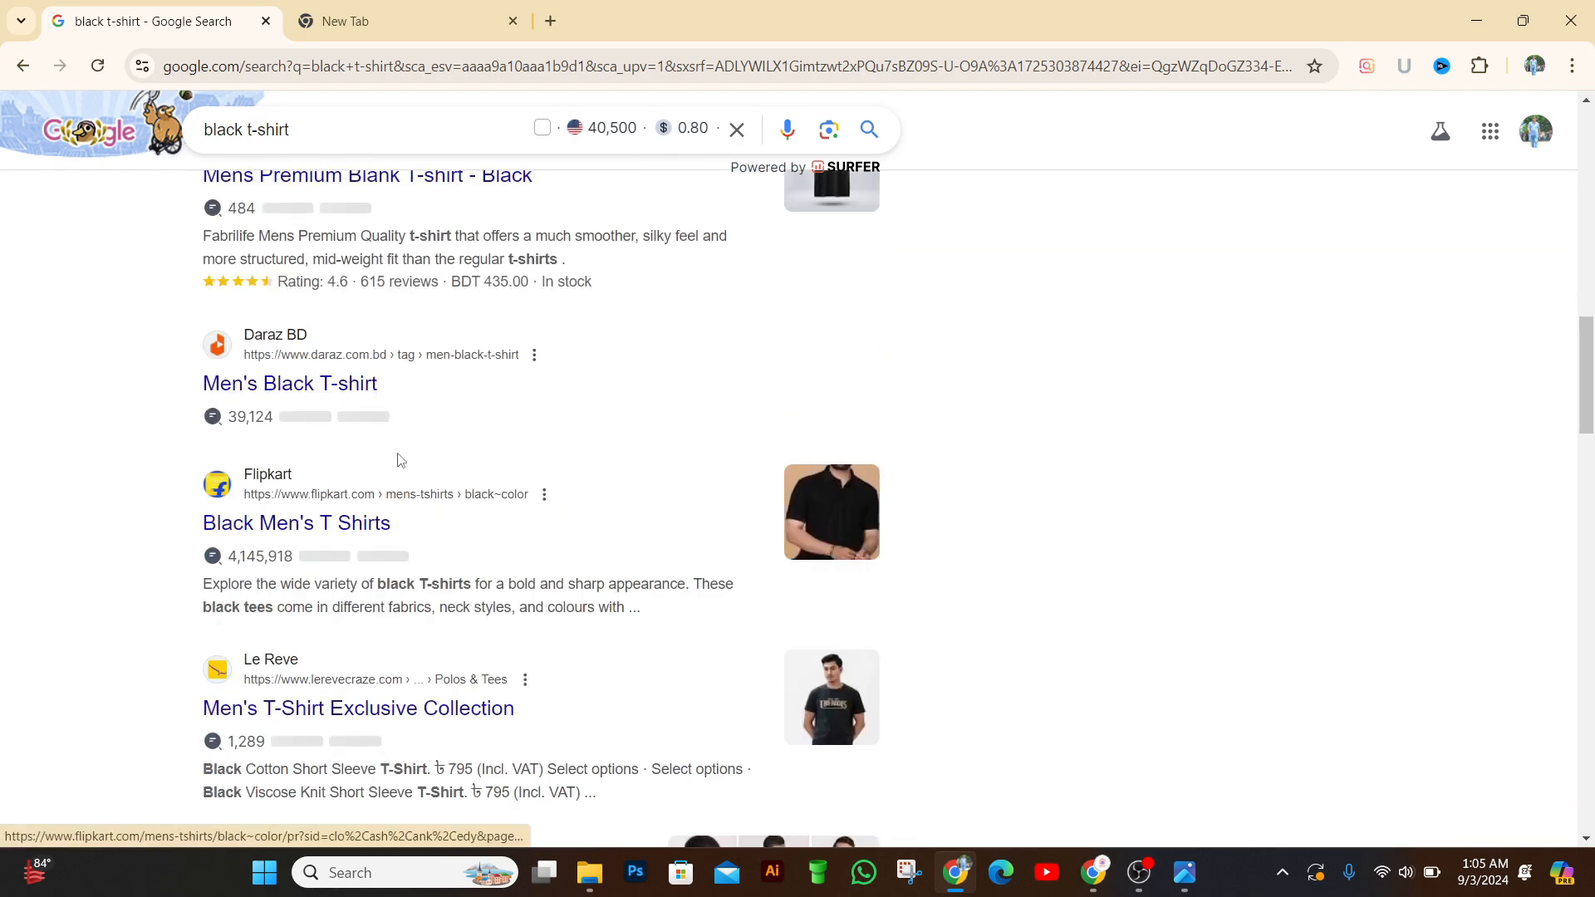
pyautogui.scroll(4, 400, 452)
pyautogui.scroll(5, 415, 413)
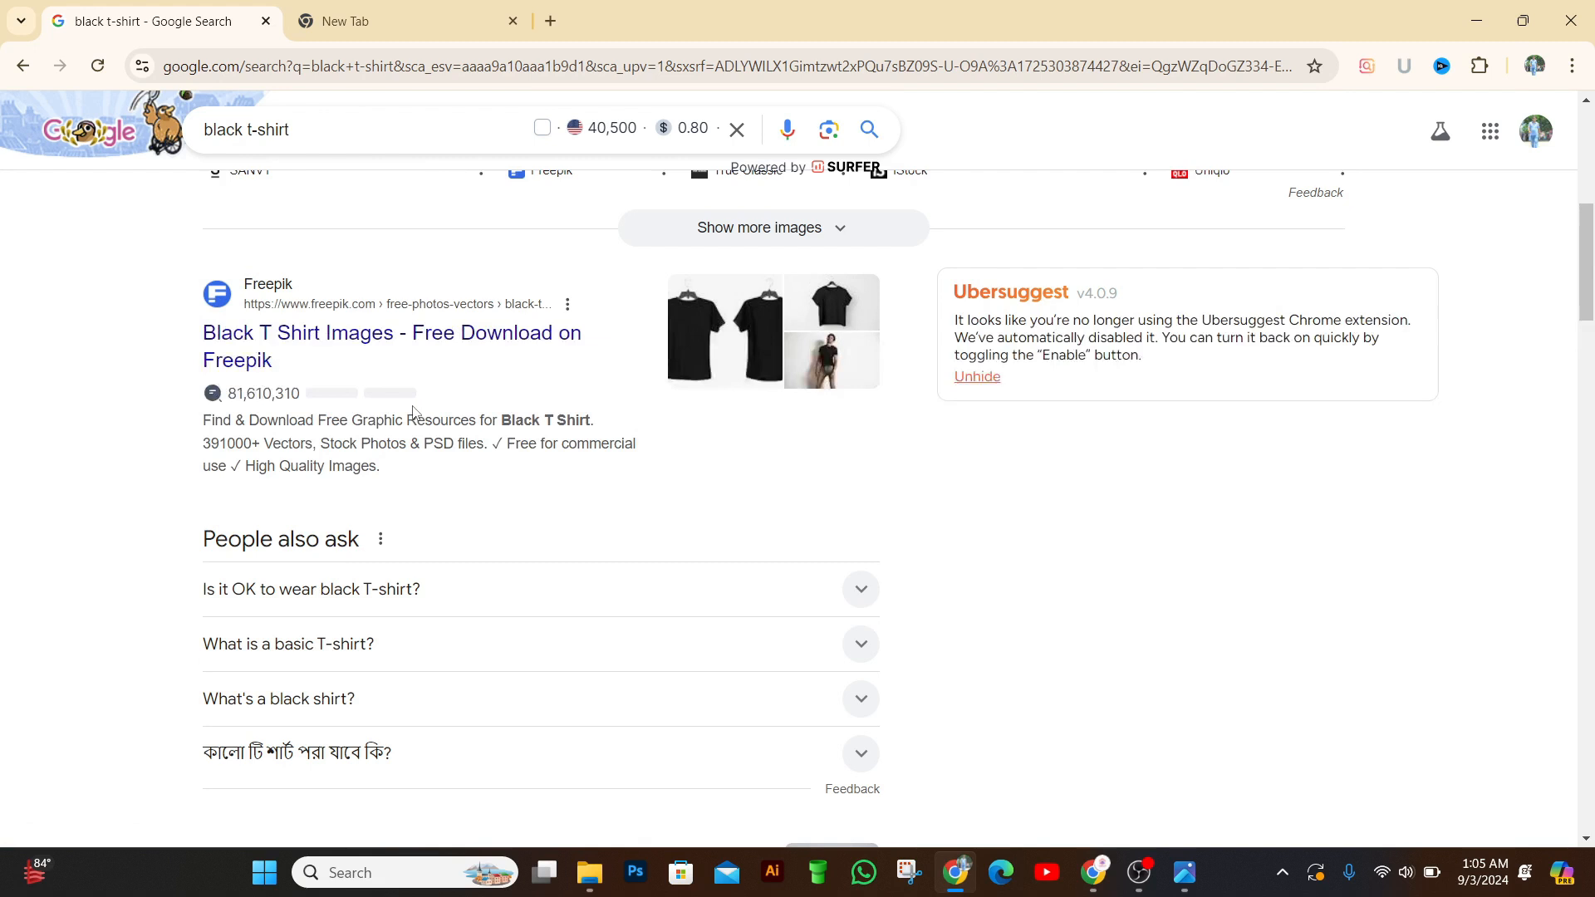
# - Enclose the "black t-shirt" search query in double quotation marks to demonstrate phrase match notation
pyautogui.click(302, 128)
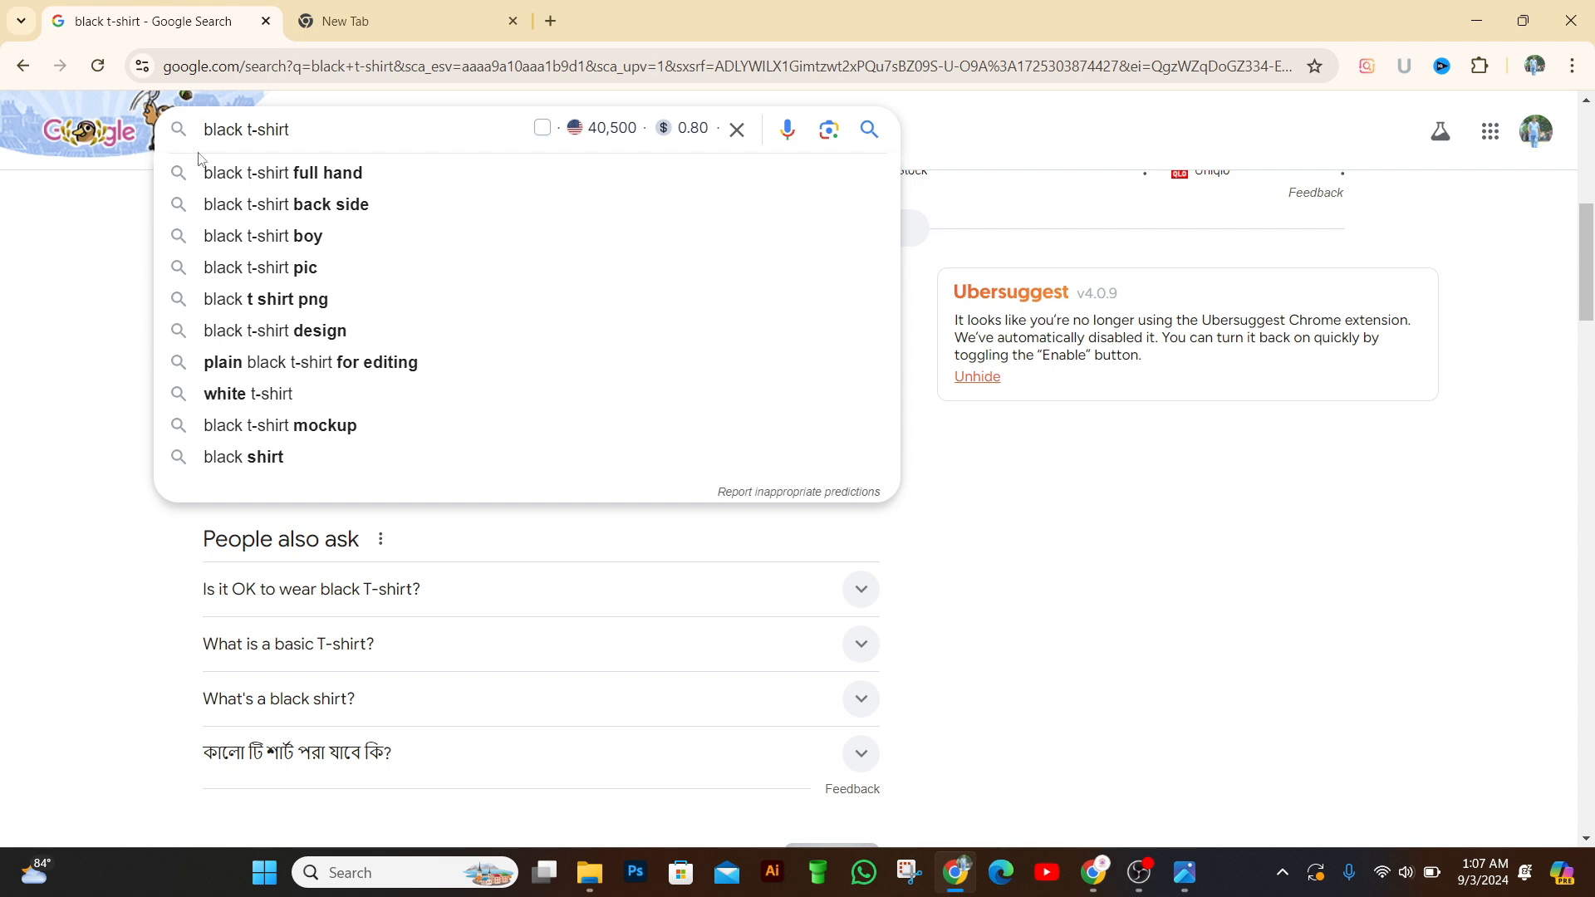
pyautogui.write('"')
pyautogui.click(312, 129)
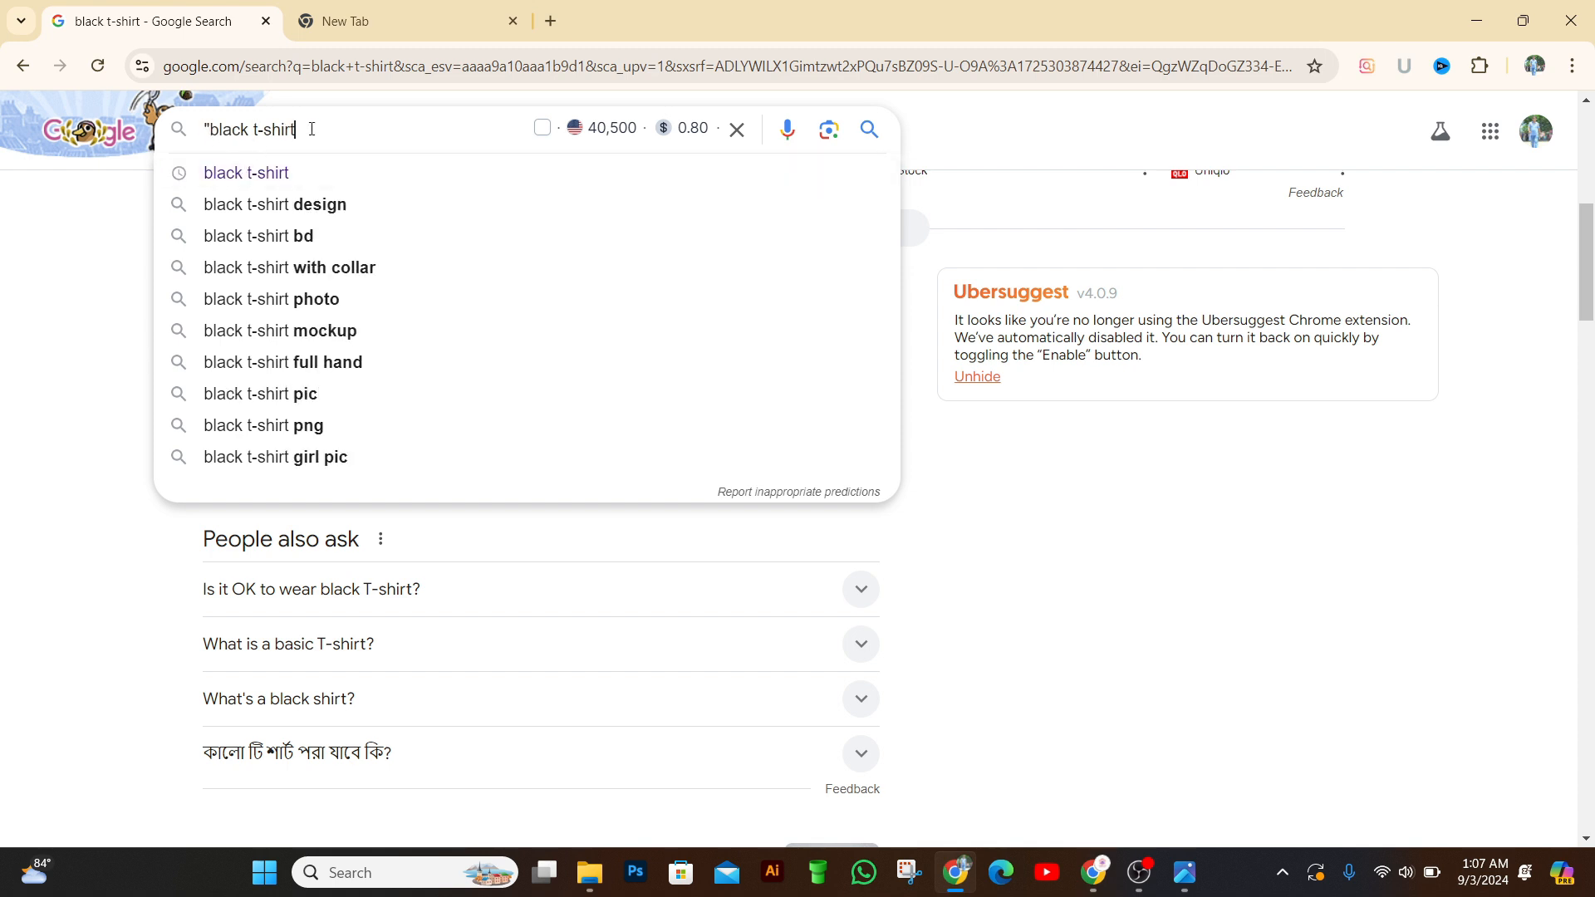
pyautogui.write('"')
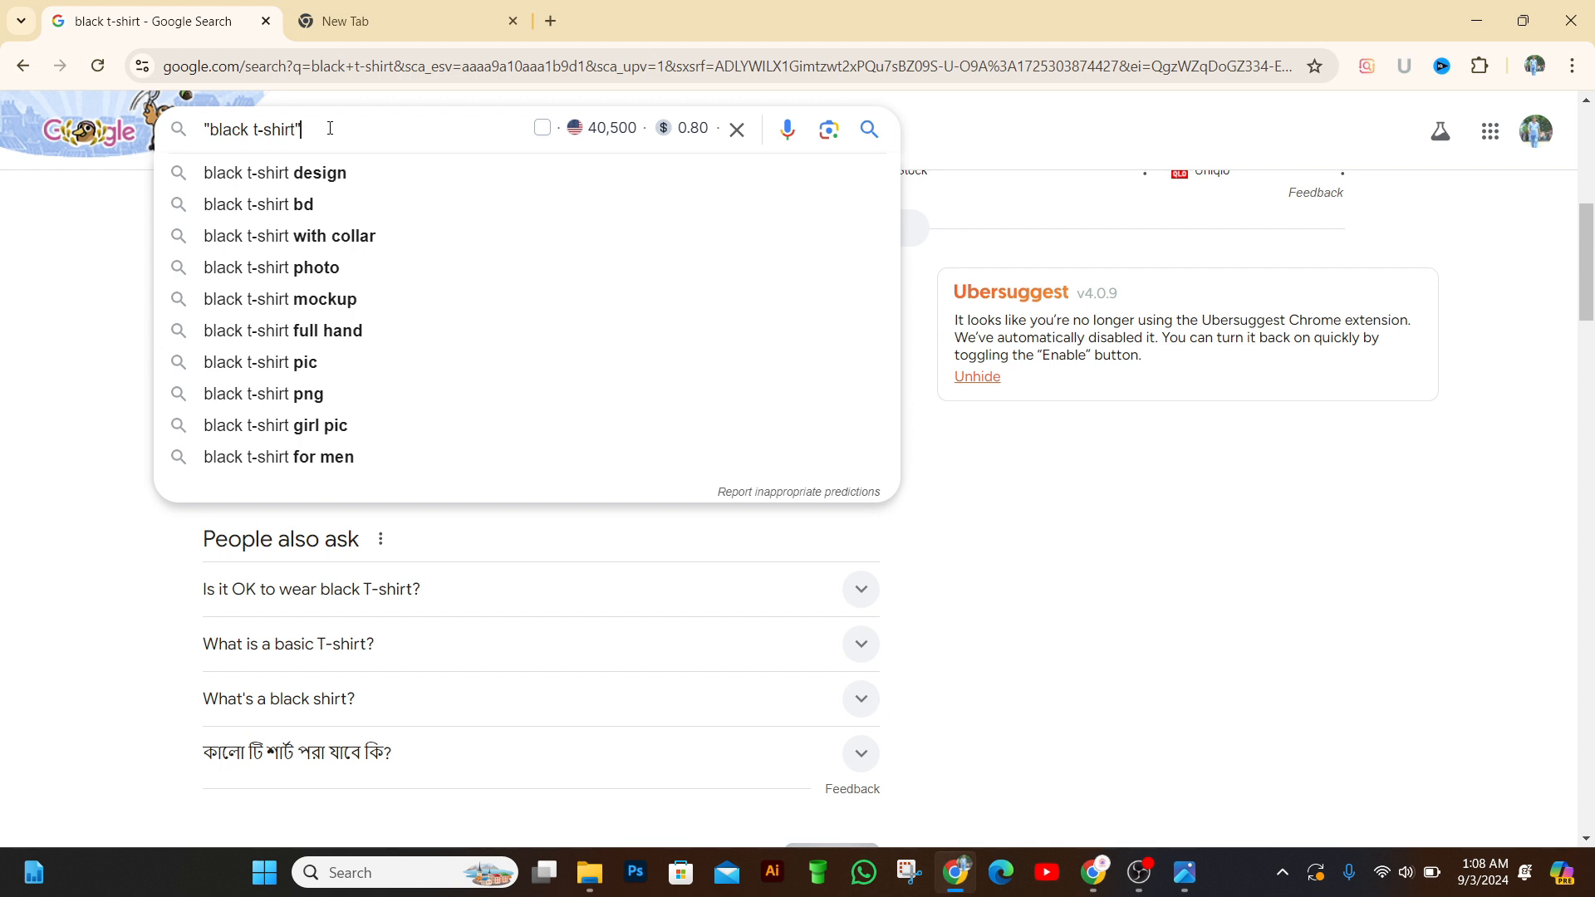
# - Replace the quotation marks around the query with square brackets and search for "[black t-shirt]"
pyautogui.click(214, 135)
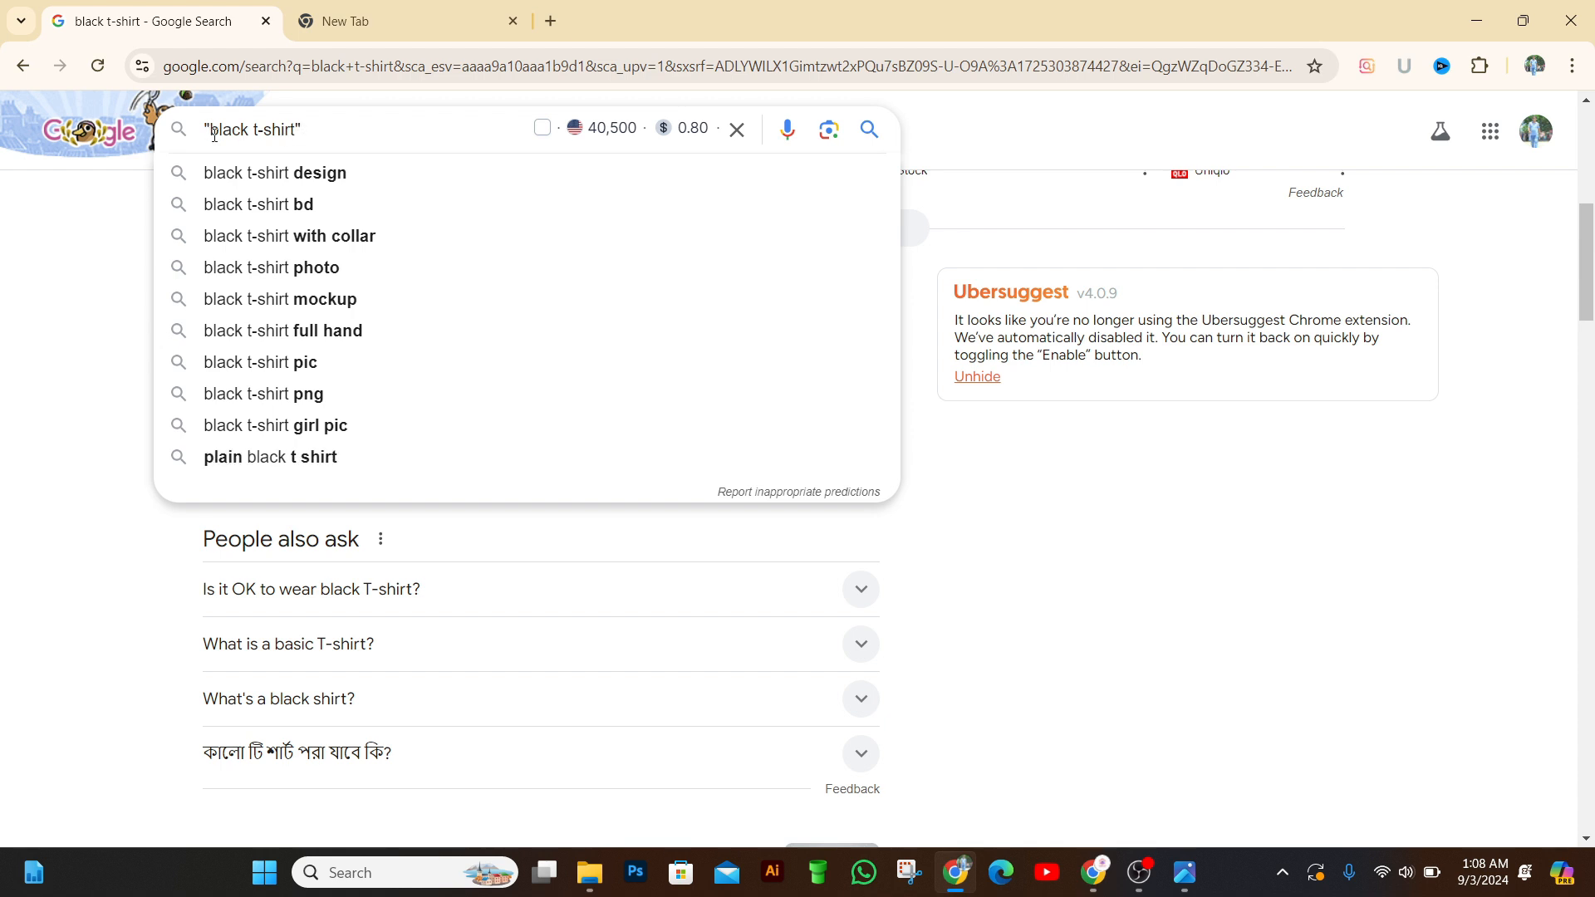
pyautogui.press('BackSpace')
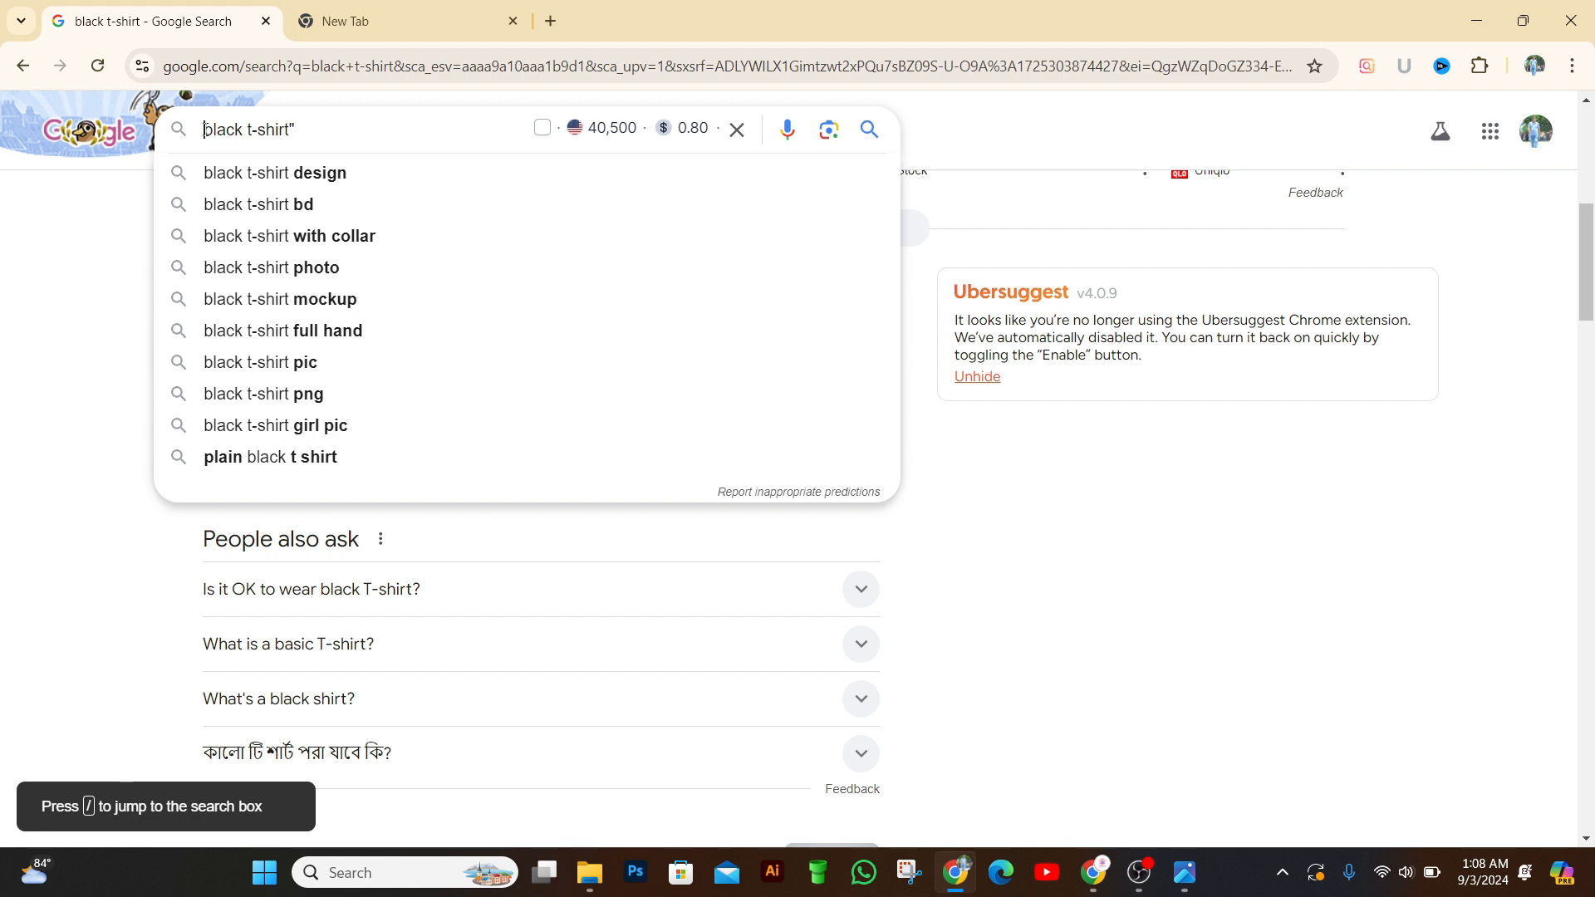
pyautogui.click(204, 130)
pyautogui.write('"')
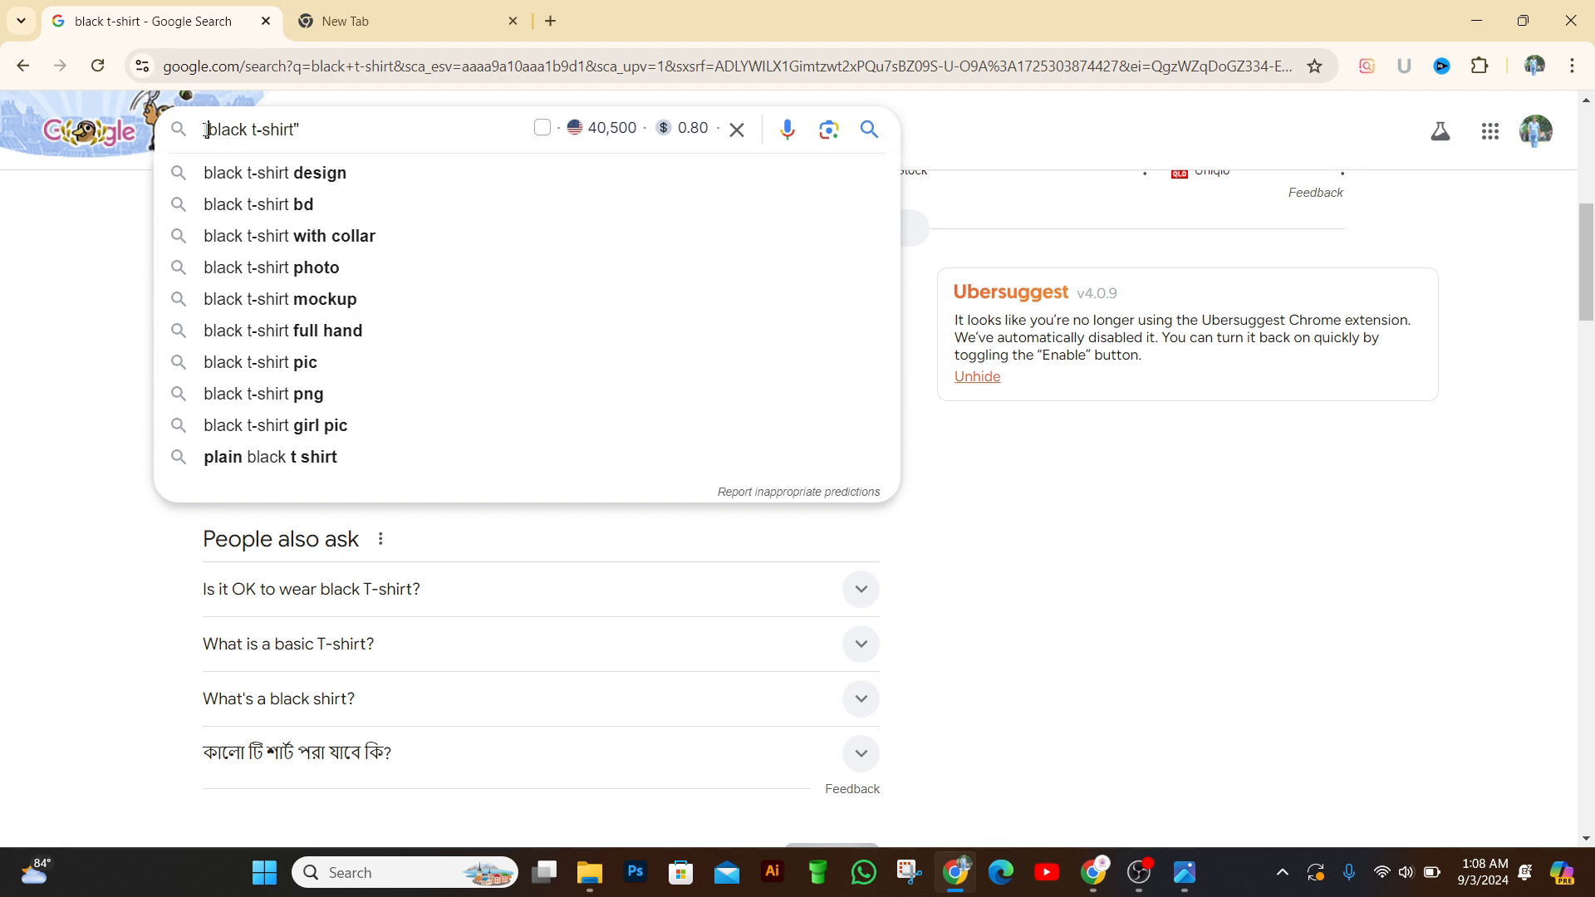
pyautogui.press('BackSpace')
pyautogui.write('[')
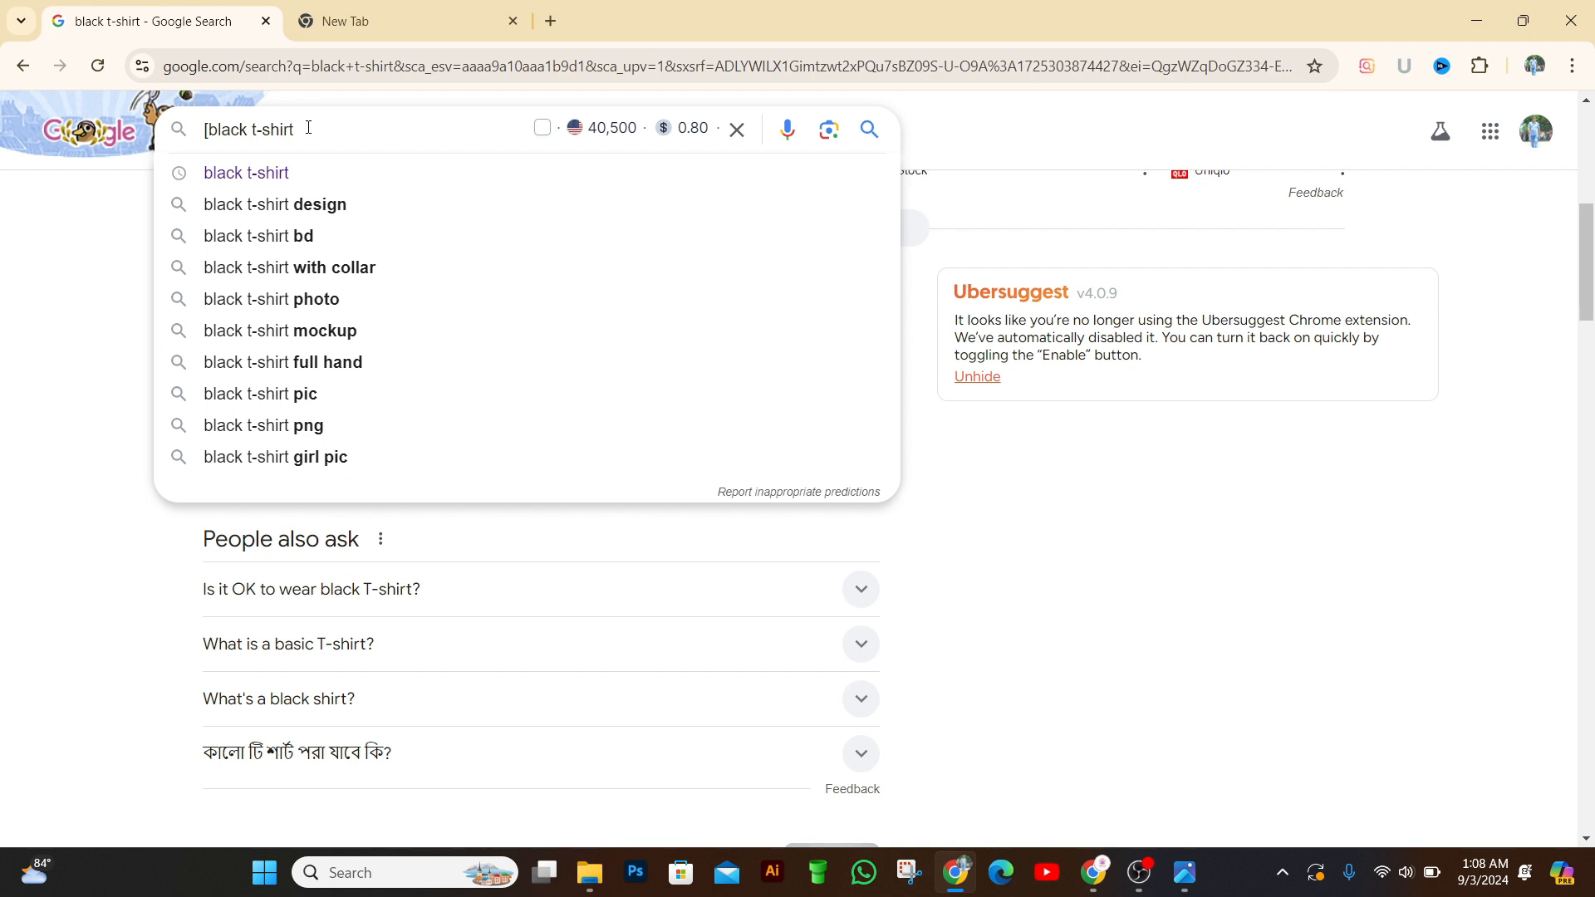
pyautogui.press('Return')
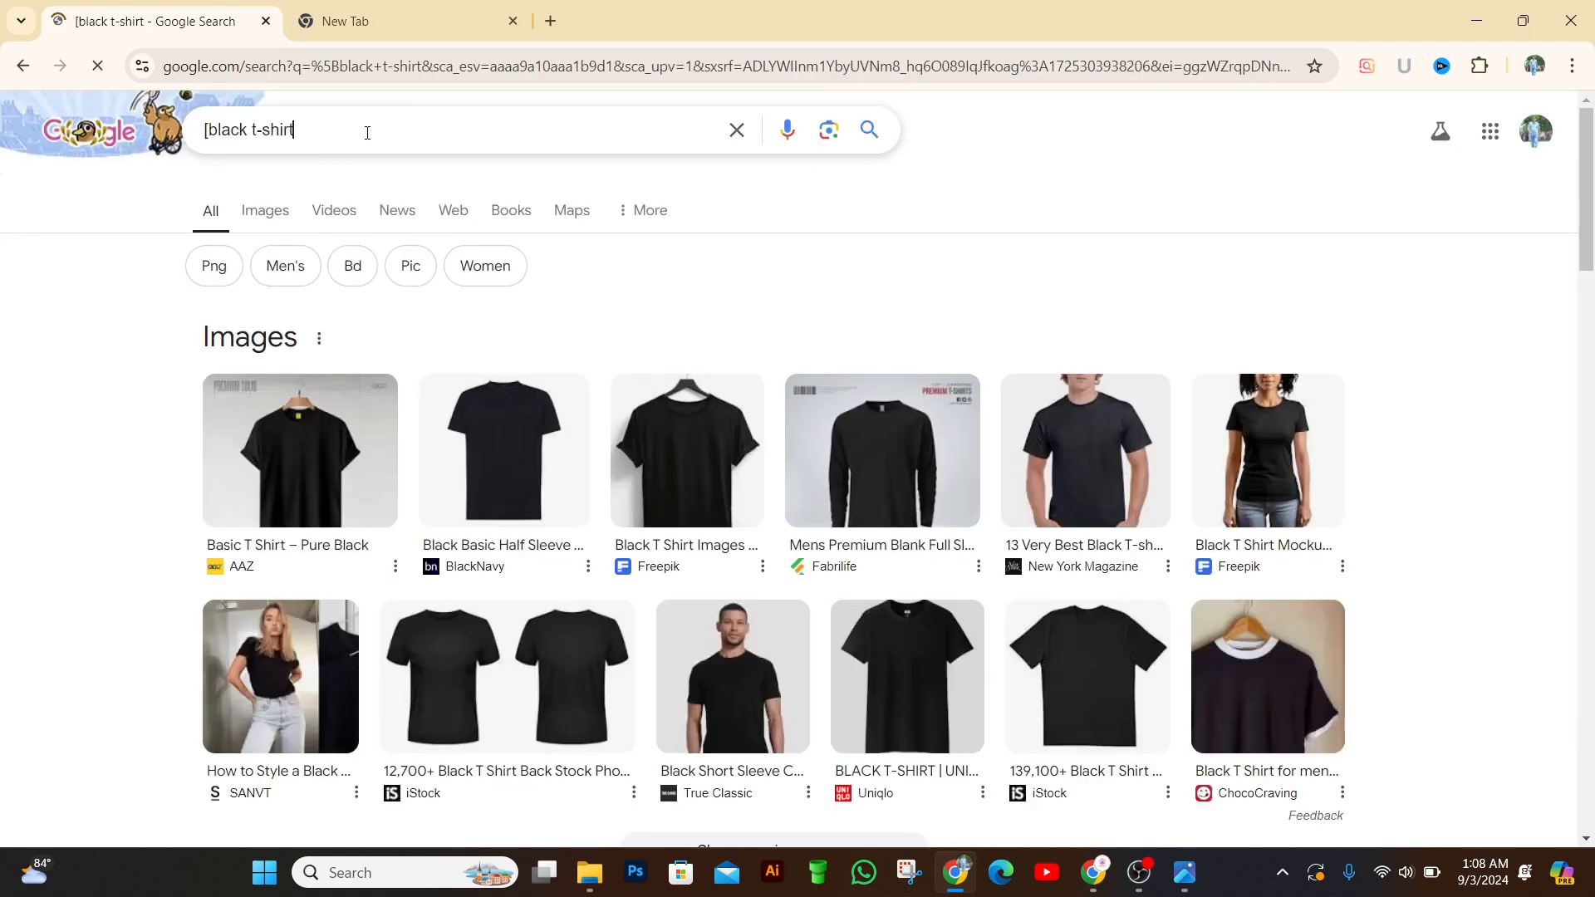
pyautogui.write(']')
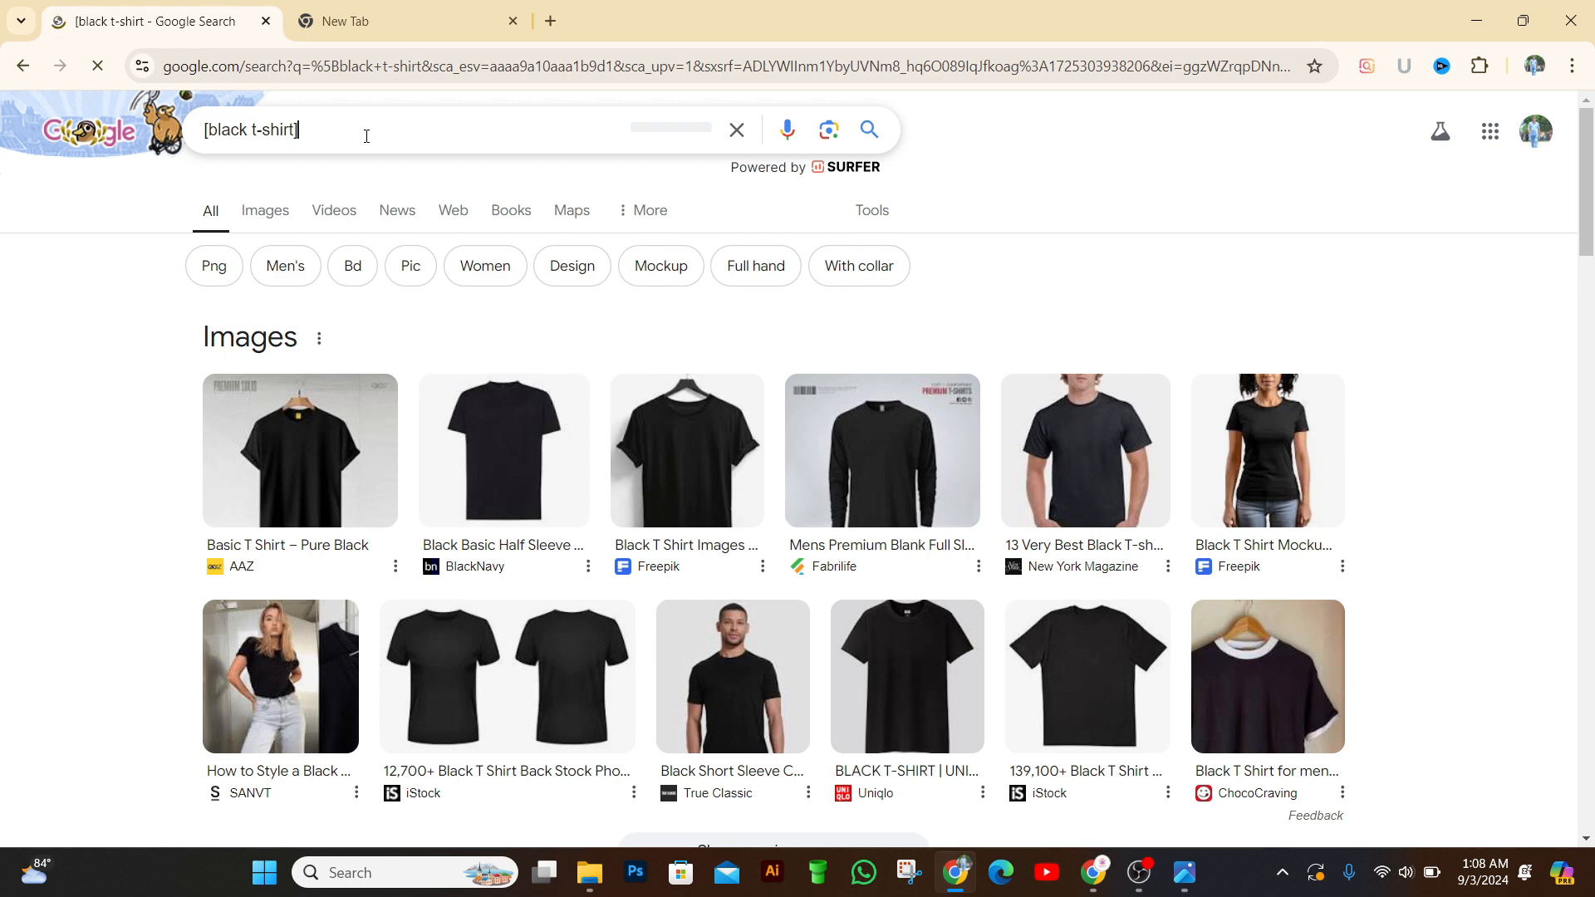
pyautogui.press('Return')
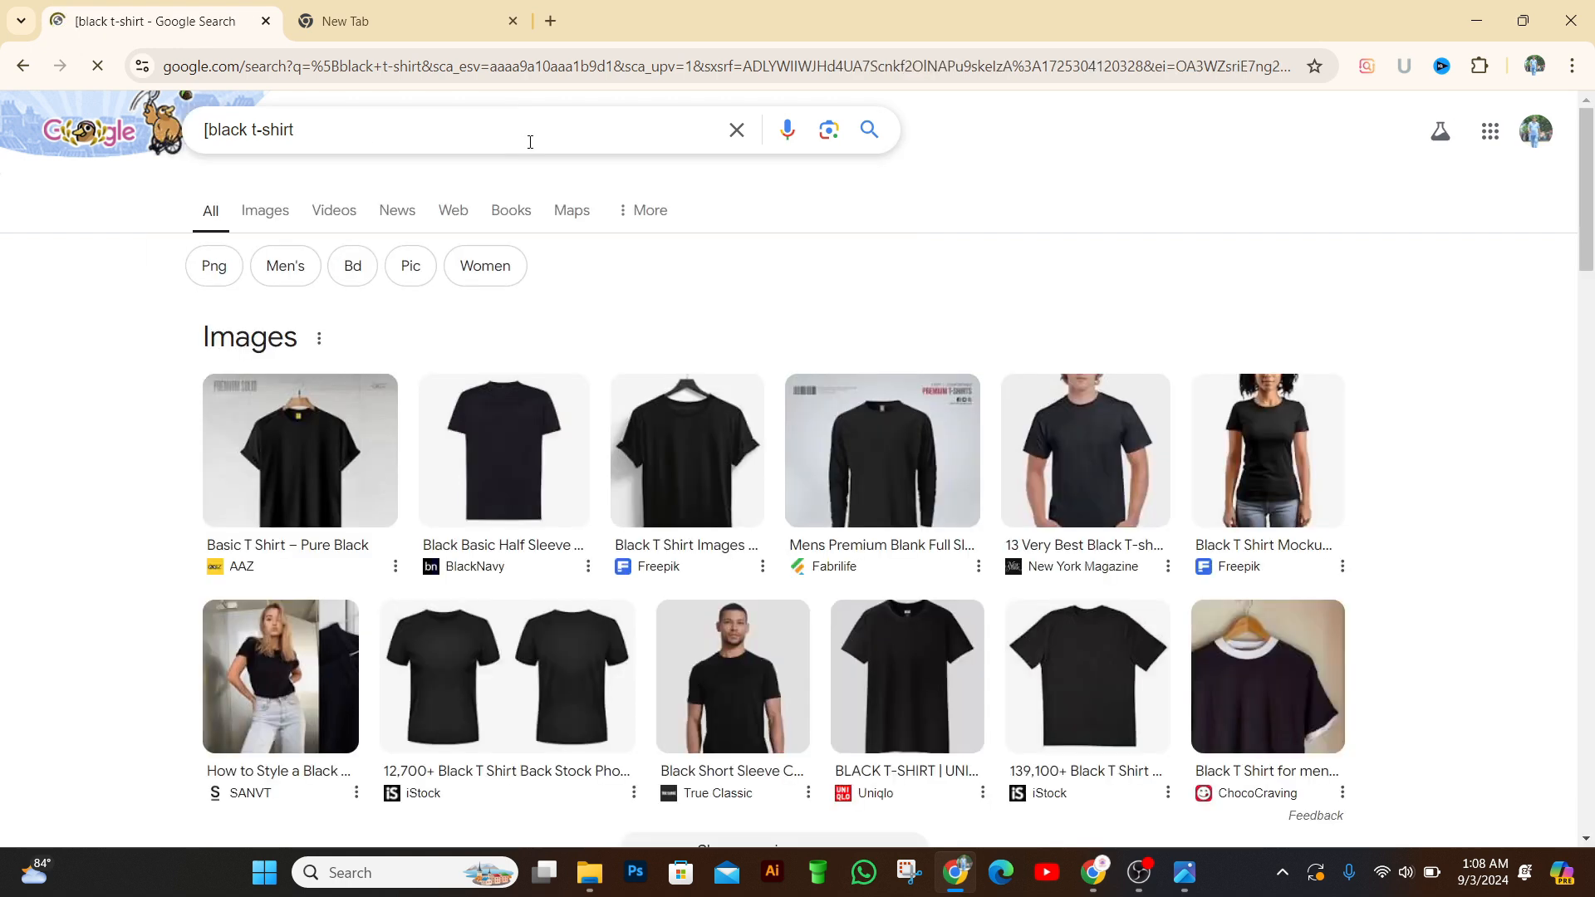
# - Clear the bracketed t-shirt query from the search field completely
pyautogui.click(336, 133)
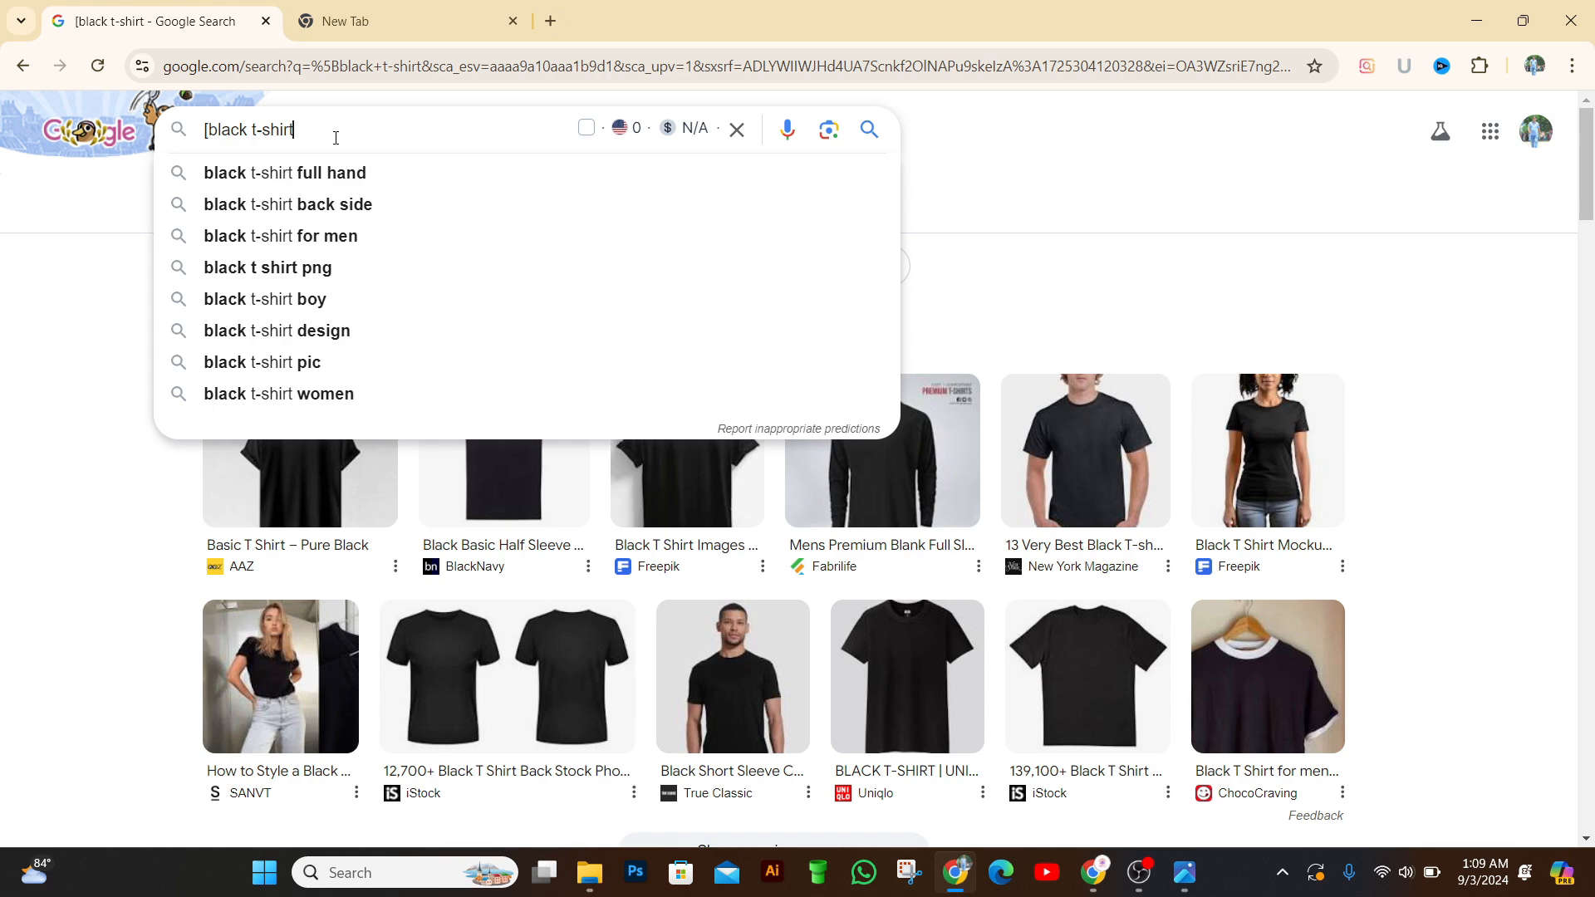
pyautogui.press('BackSpace')
pyautogui.press('BackSpace')
pyautogui.press('BackSpace')
pyautogui.press('BackSpace')
pyautogui.press('BackSpace')
pyautogui.press('BackSpace')
pyautogui.press('BackSpace')
pyautogui.press('BackSpace')
pyautogui.press('BackSpace')
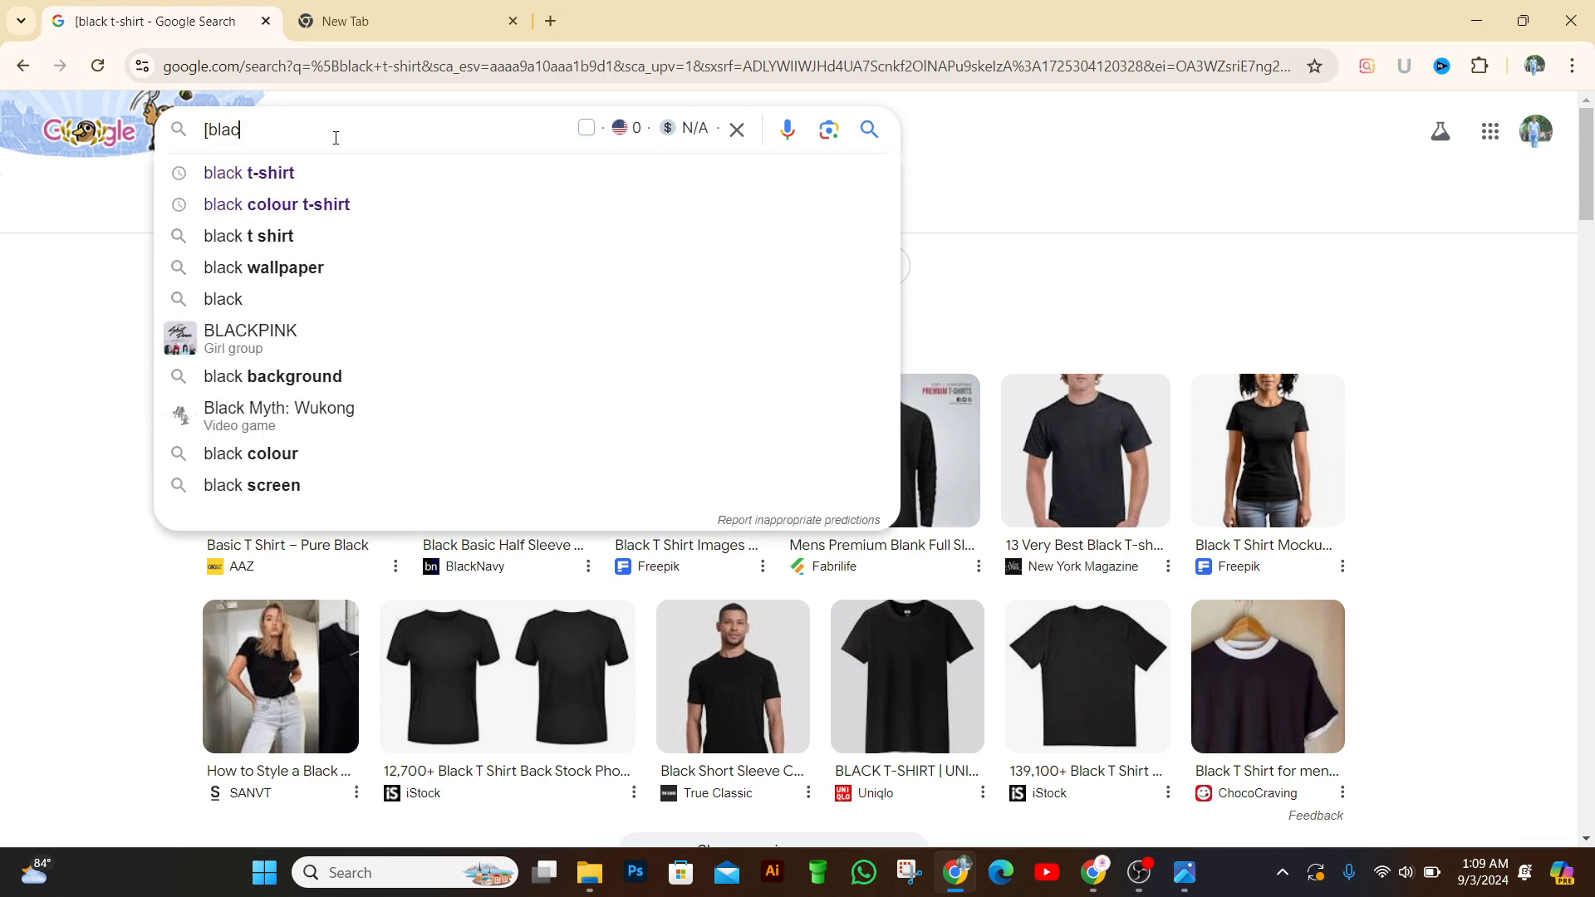
pyautogui.press('BackSpace')
pyautogui.press('BackSpace')
pyautogui.press('BackSpace')
pyautogui.press('BackSpace')
pyautogui.press('BackSpace')
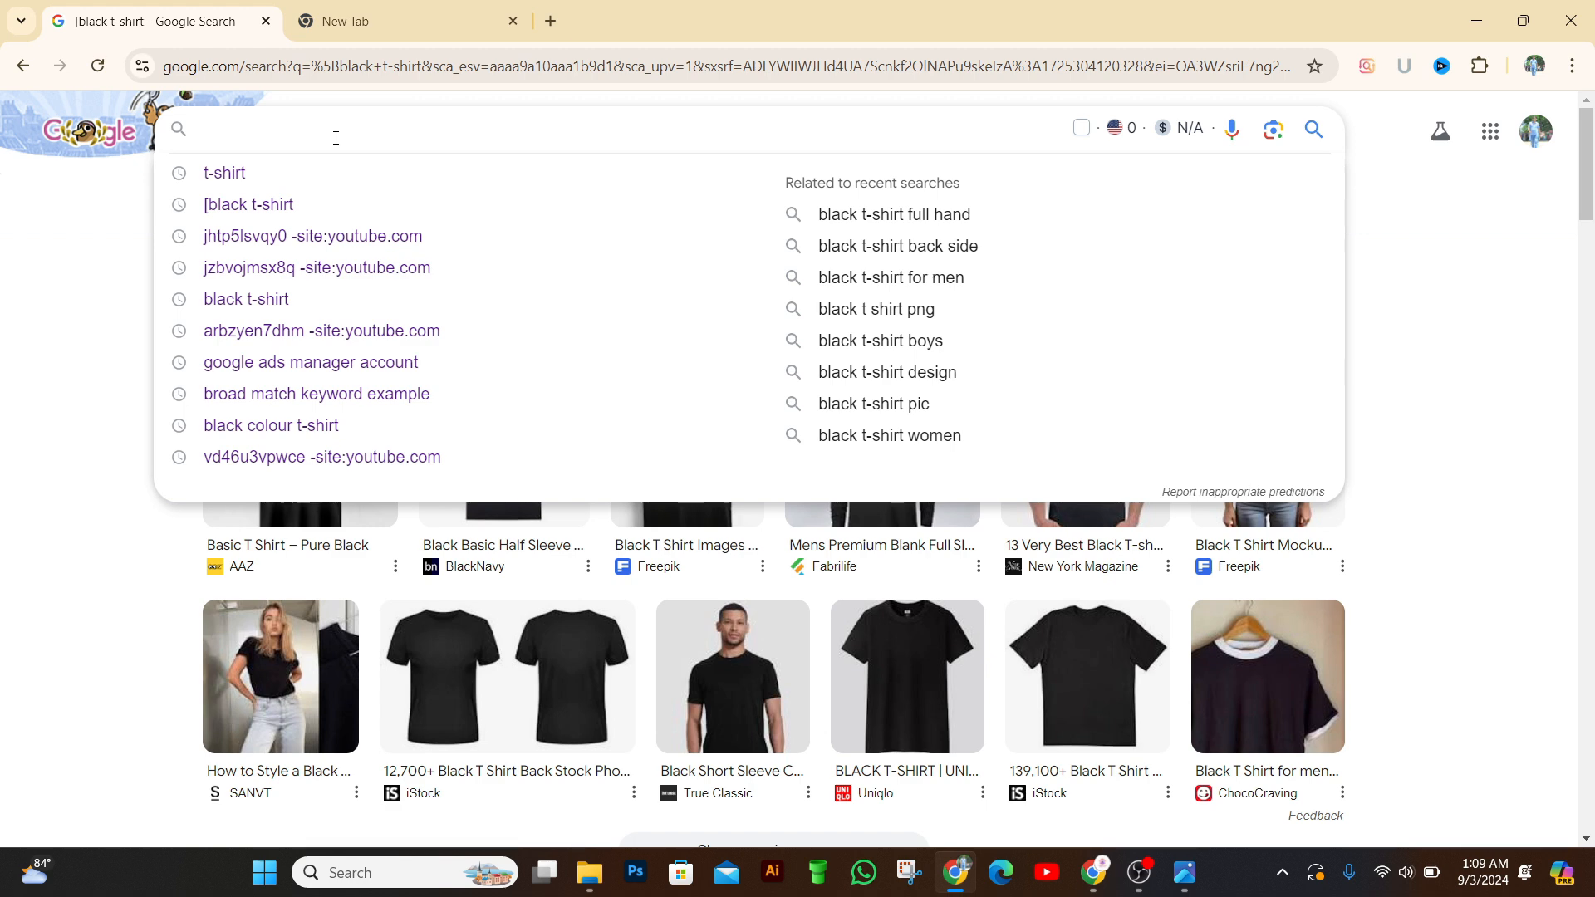
pyautogui.click(117, 322)
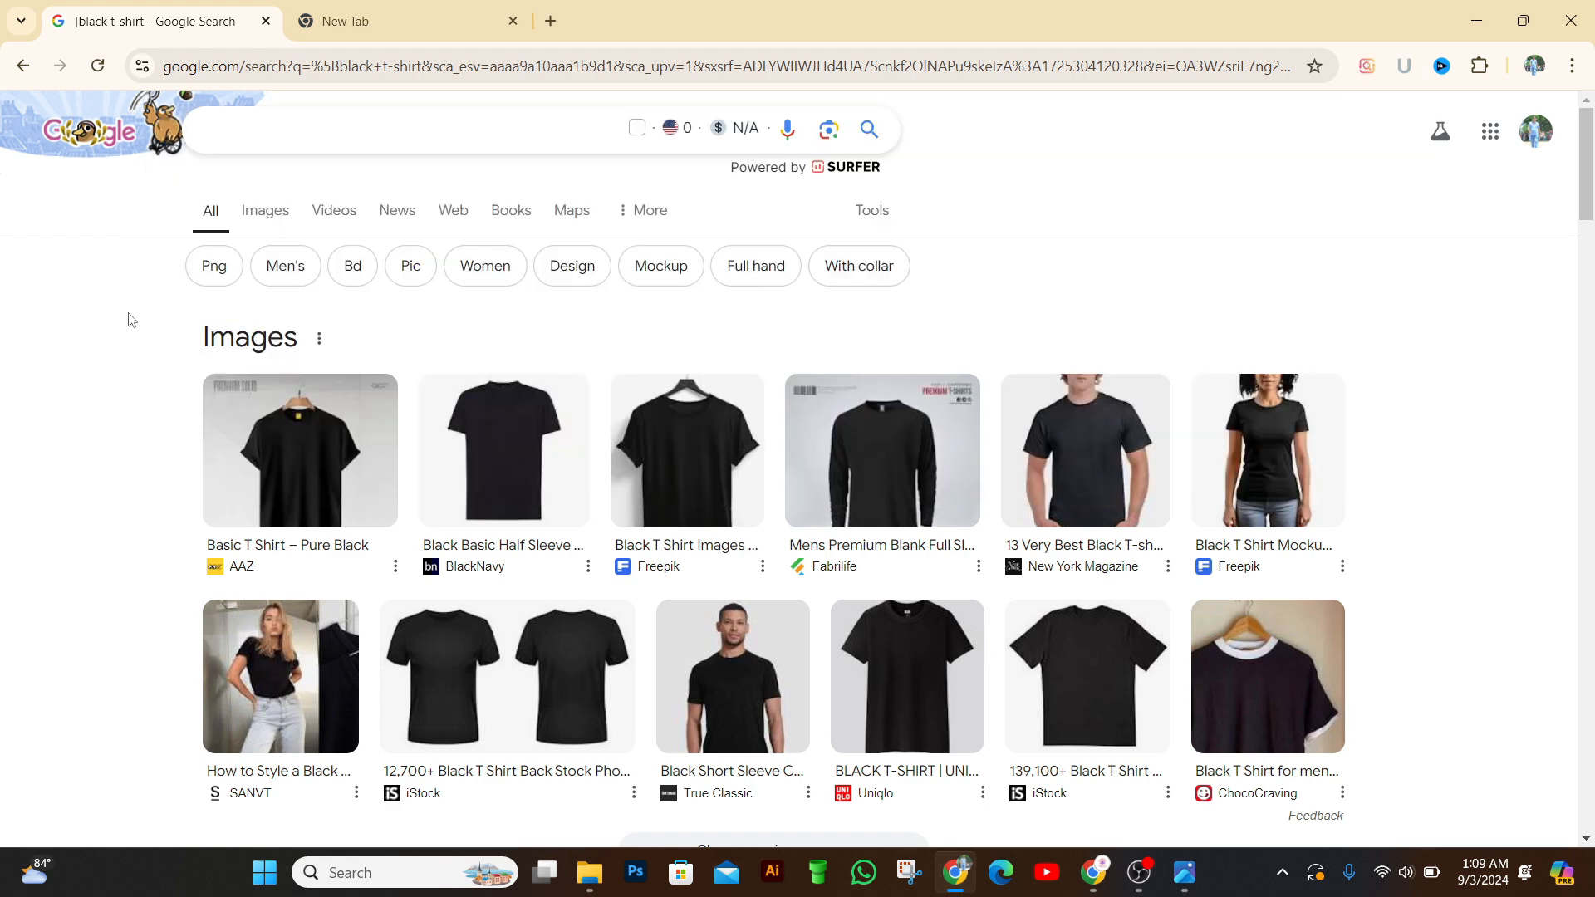
pyautogui.click(347, 126)
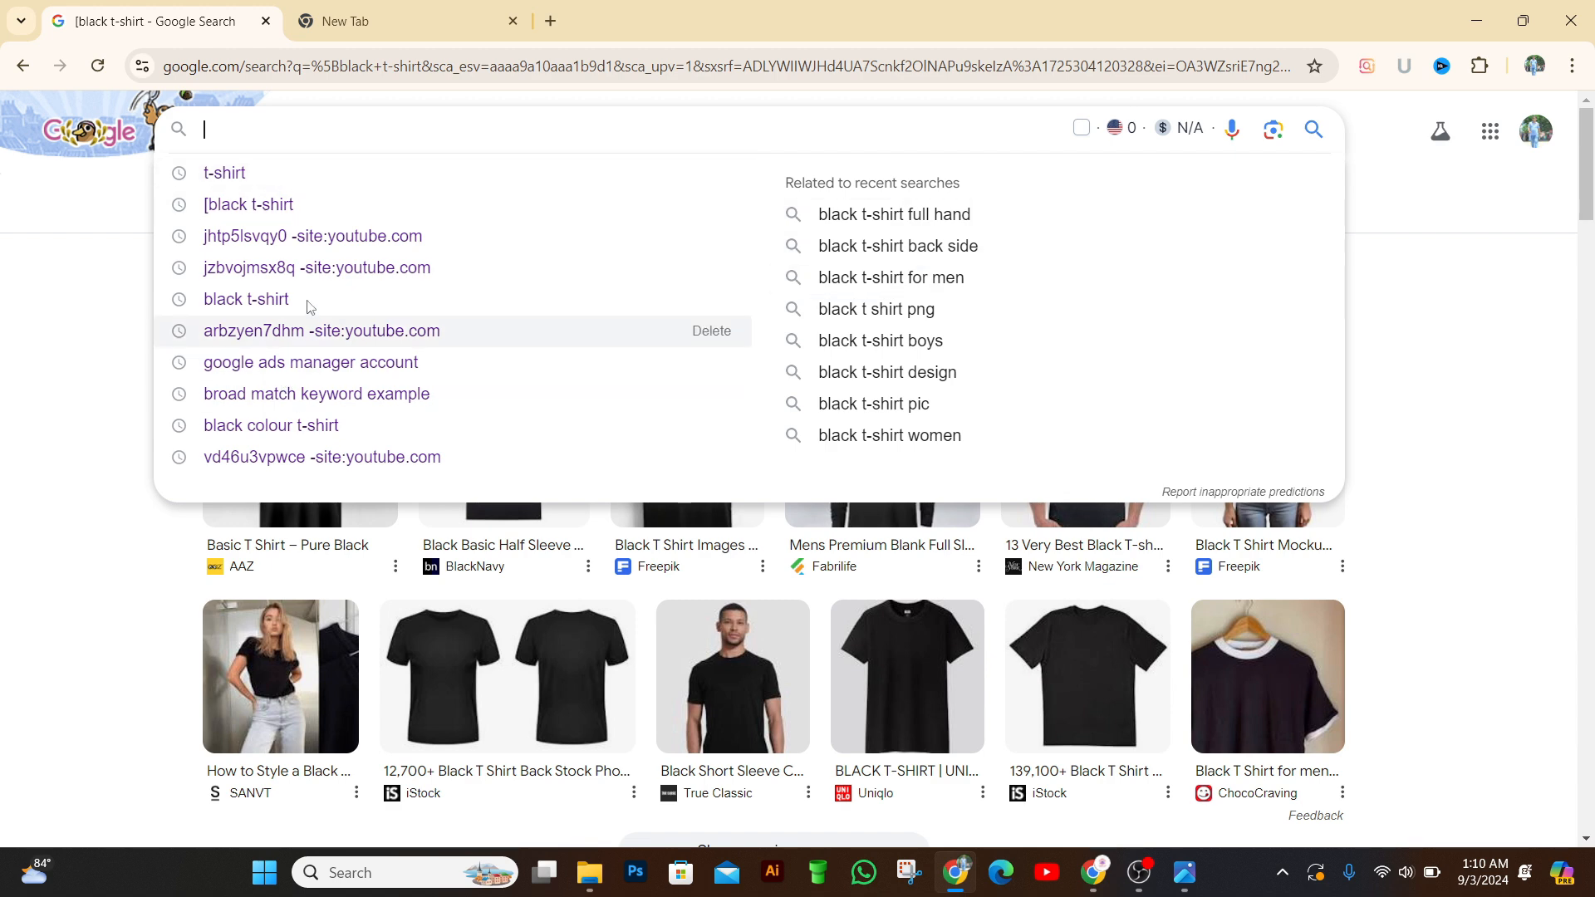
pyautogui.click(117, 226)
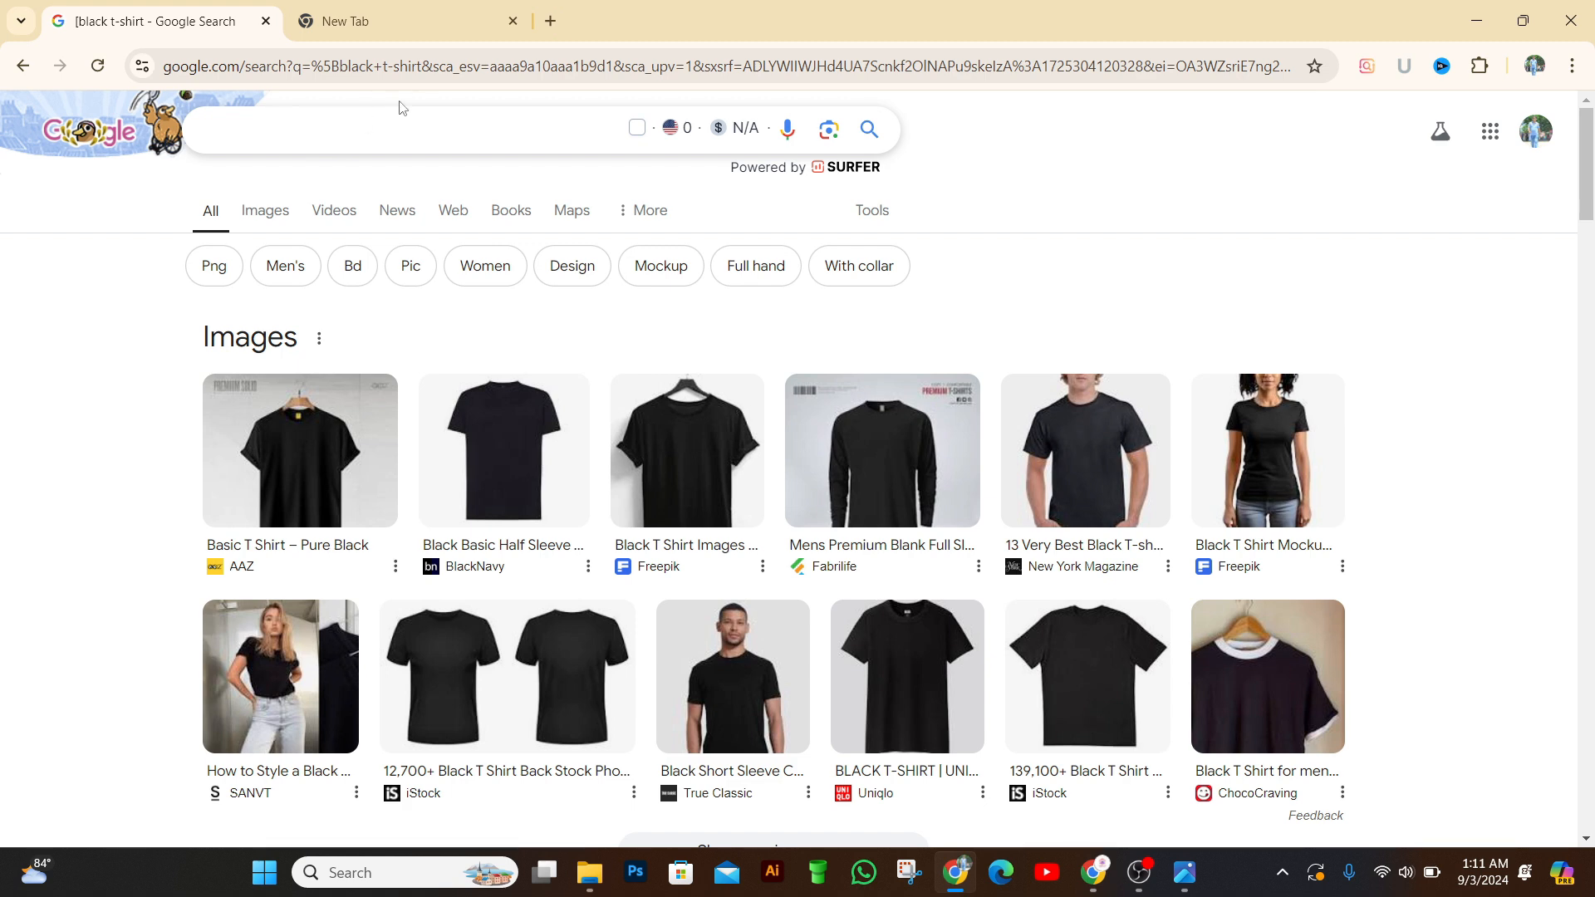
# - Switch to the empty new tab and search for the suggested phrase "google ads manager account"
pyautogui.click(410, 18)
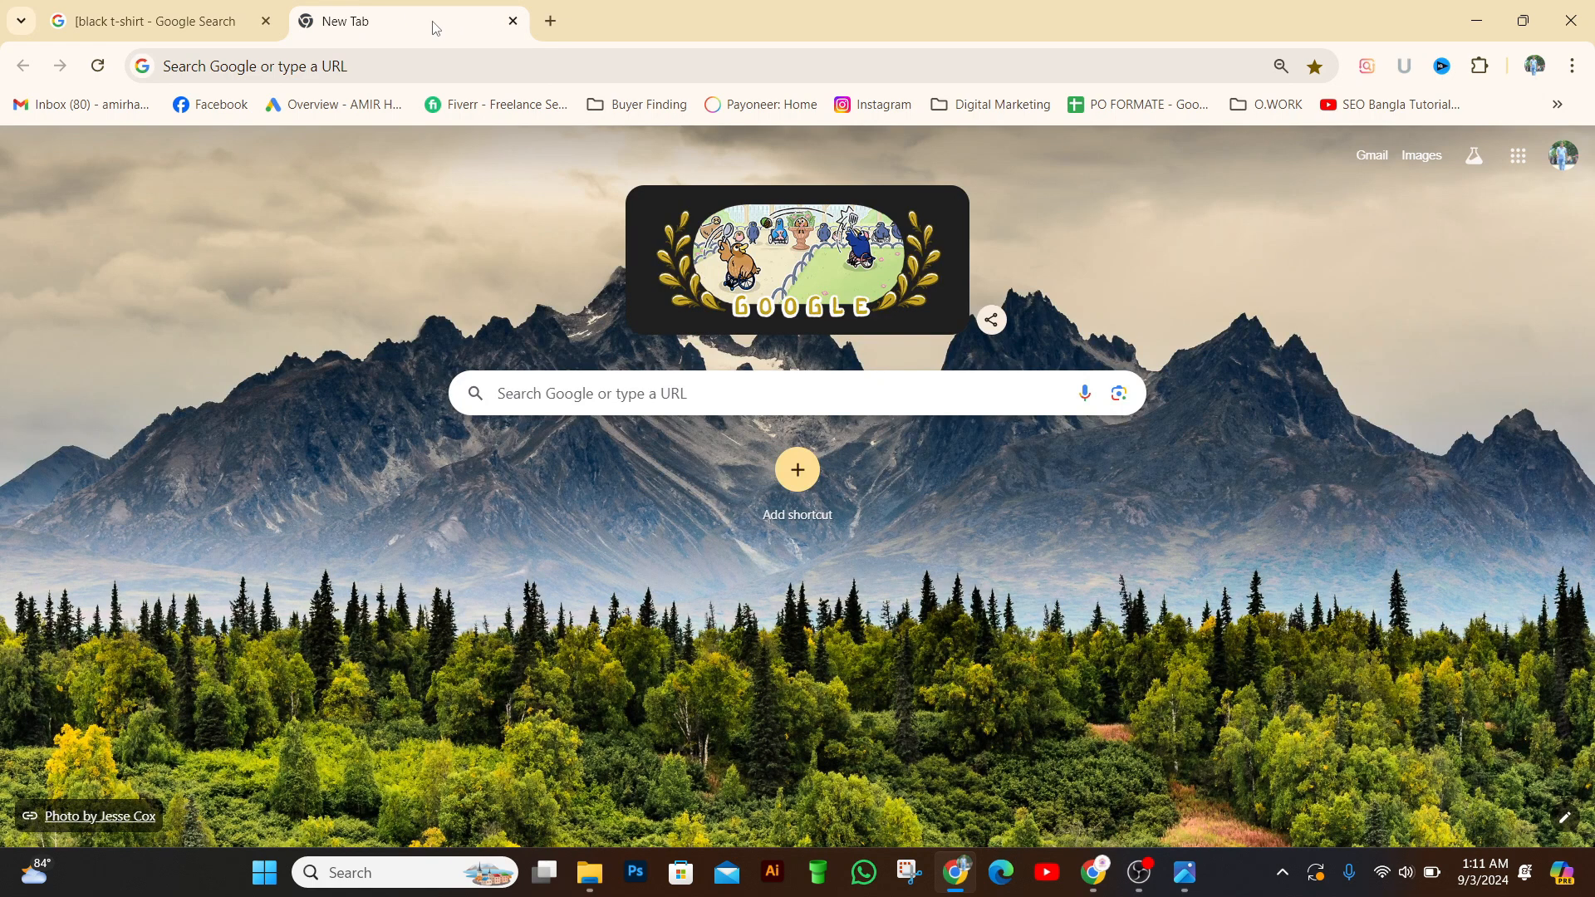
pyautogui.click(348, 66)
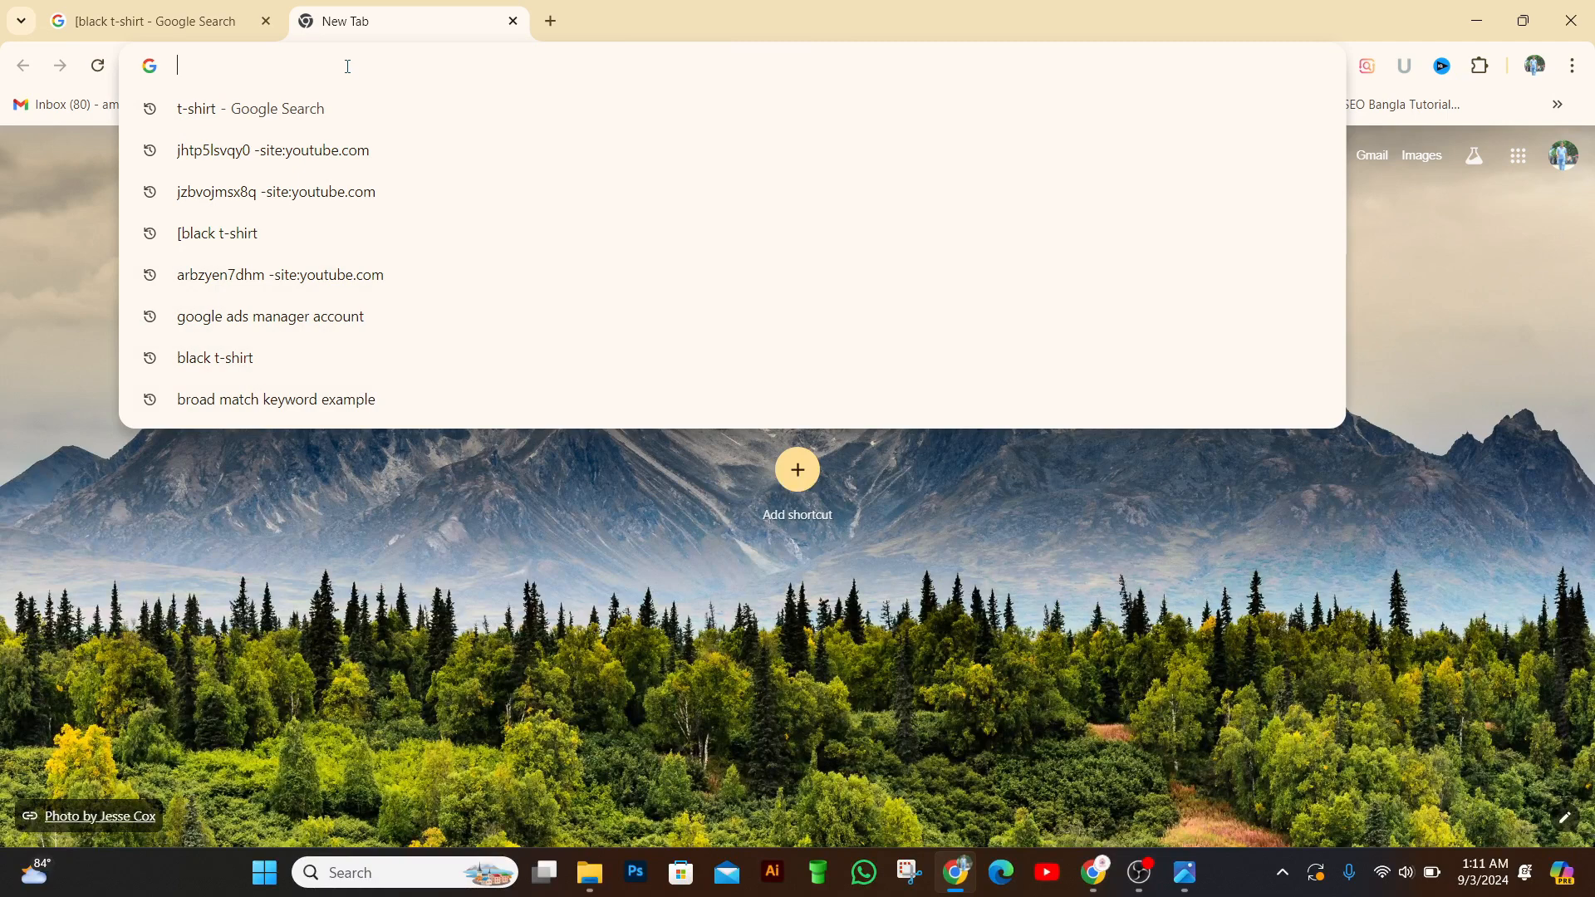
pyautogui.write('g')
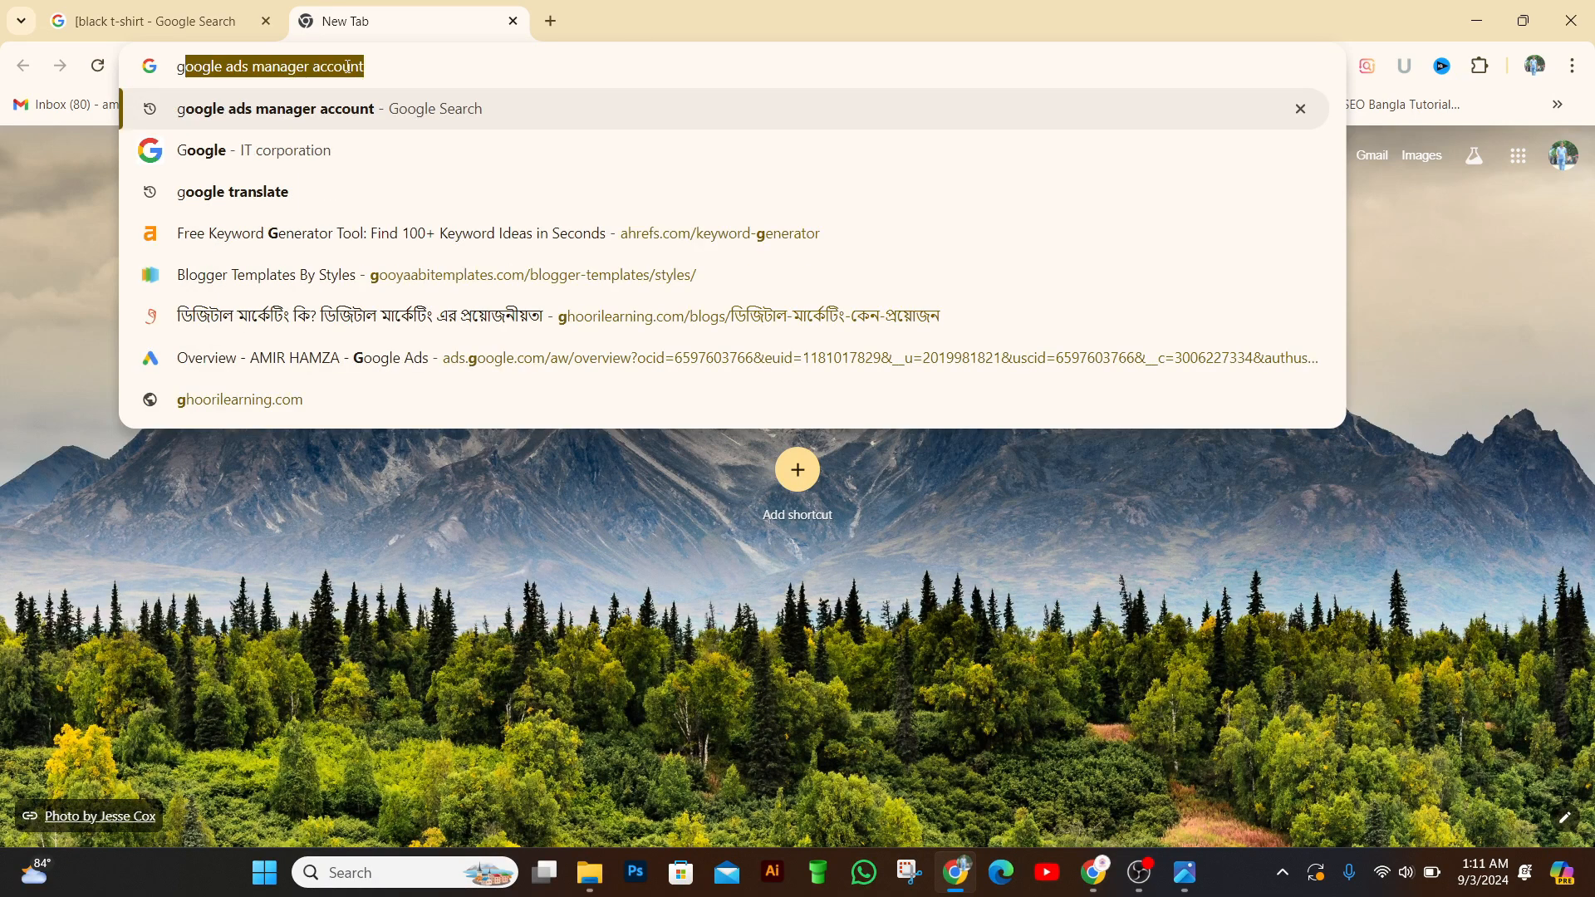
pyautogui.click(341, 114)
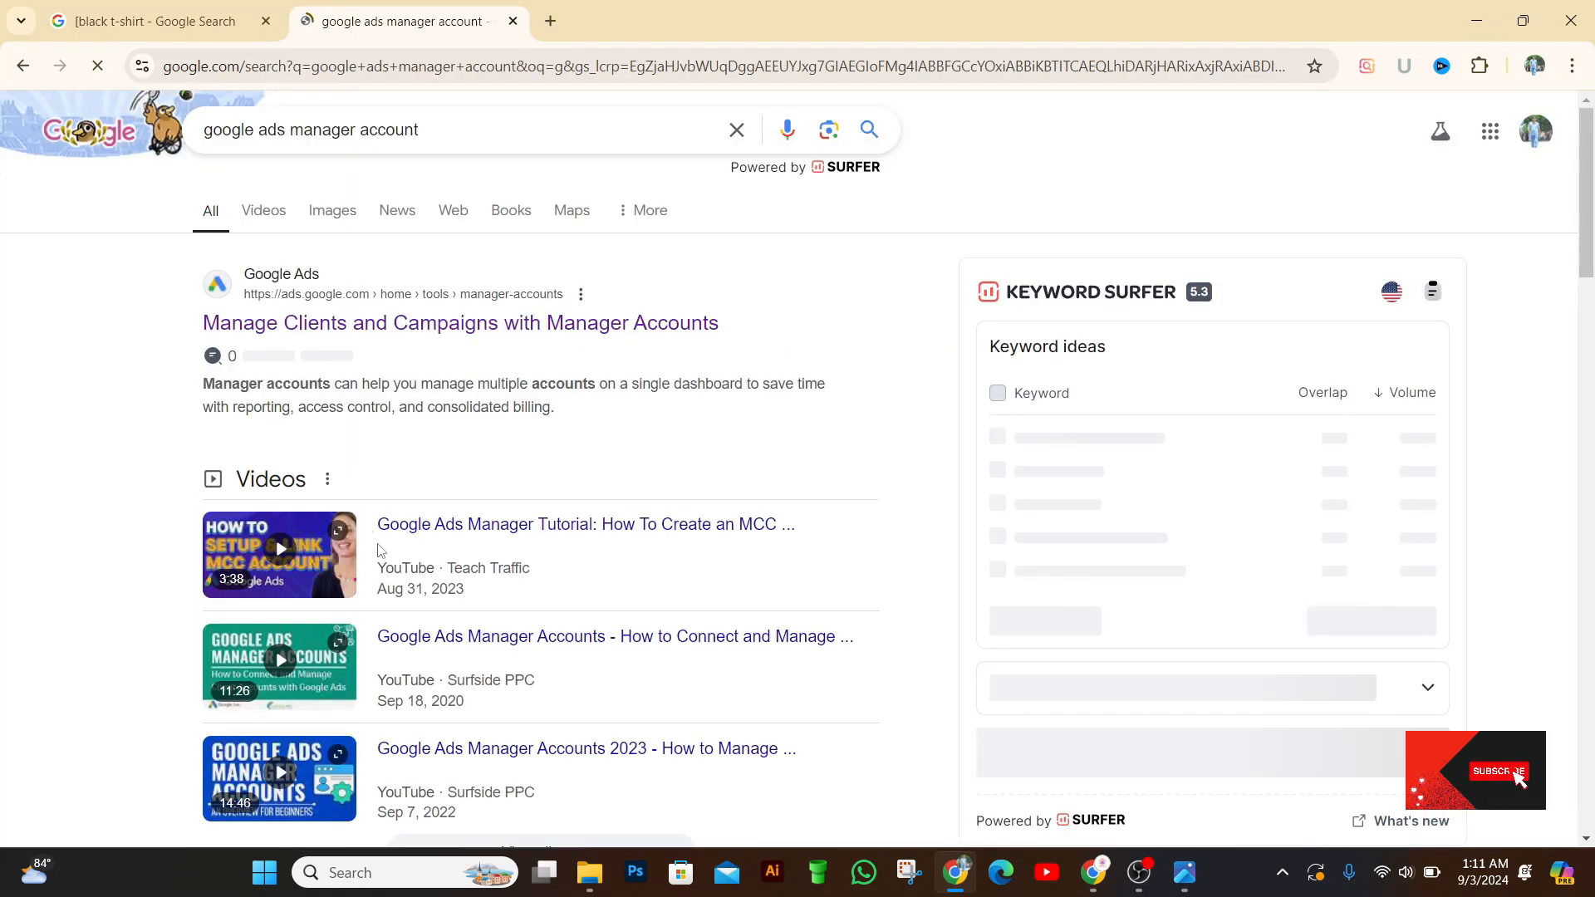
# - Look through the search results for Google Ads and manager account pages
pyautogui.scroll(-5, 382, 574)
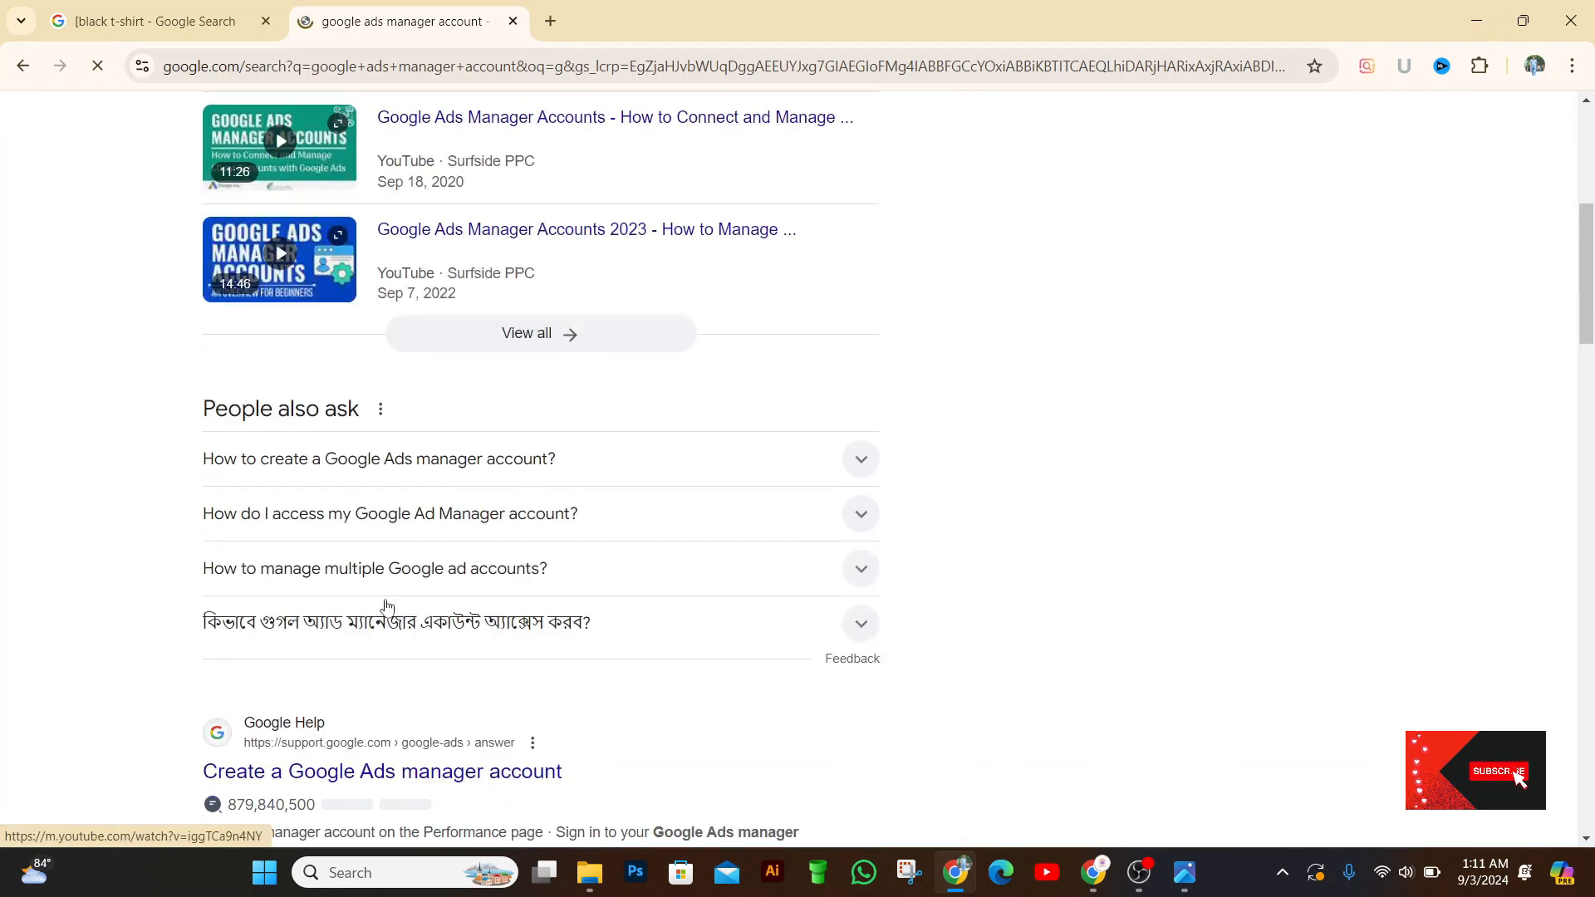
pyautogui.scroll(-1, 386, 607)
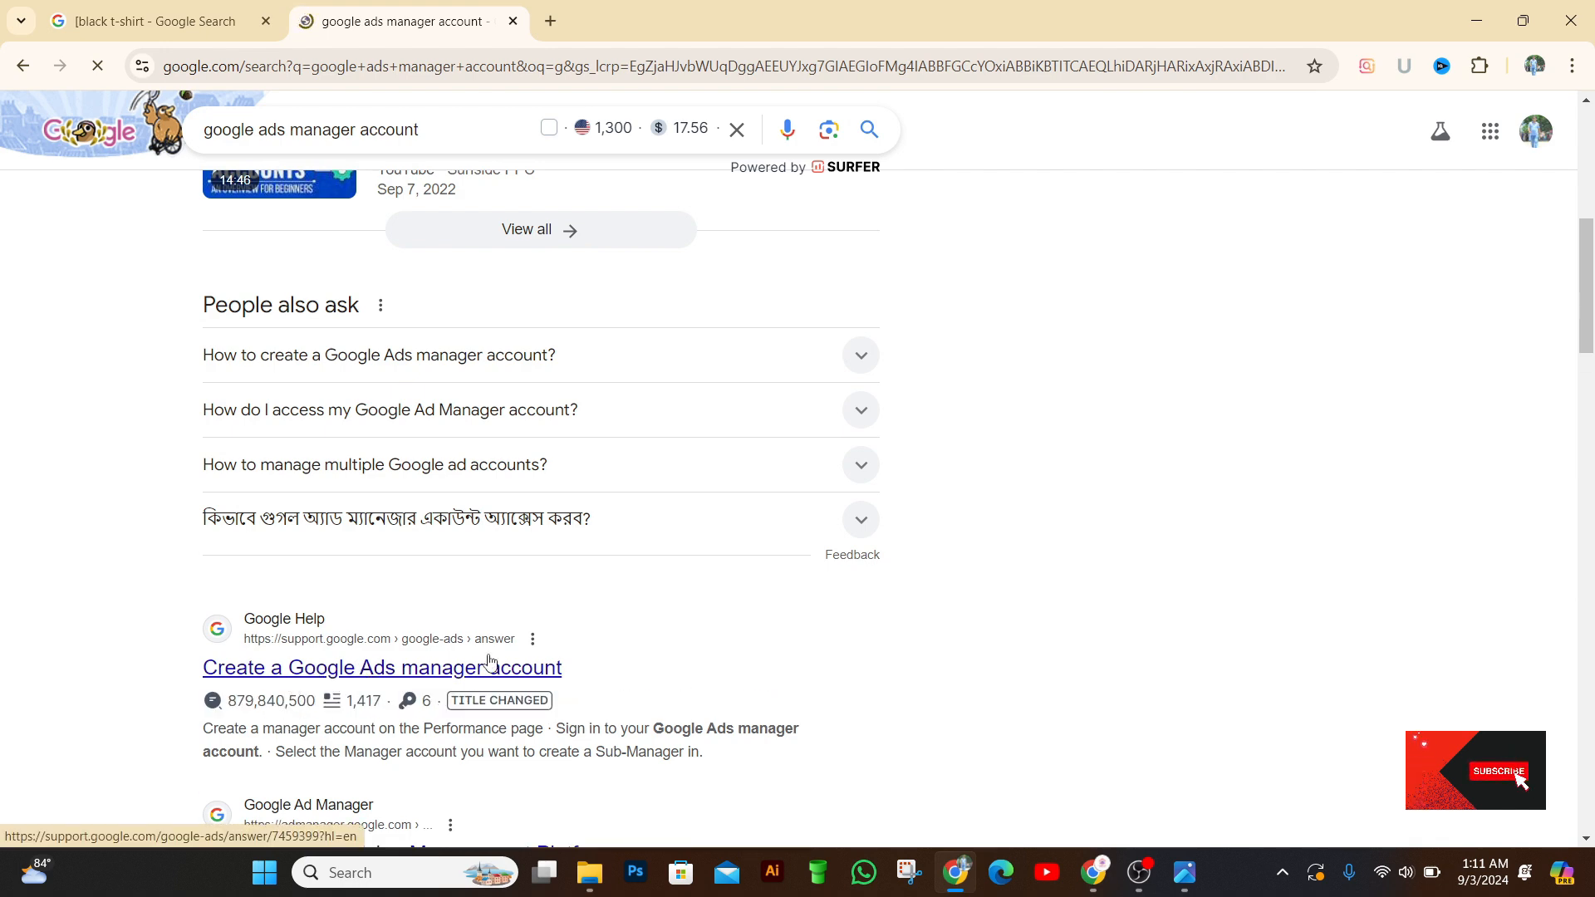
pyautogui.scroll(-4, 631, 637)
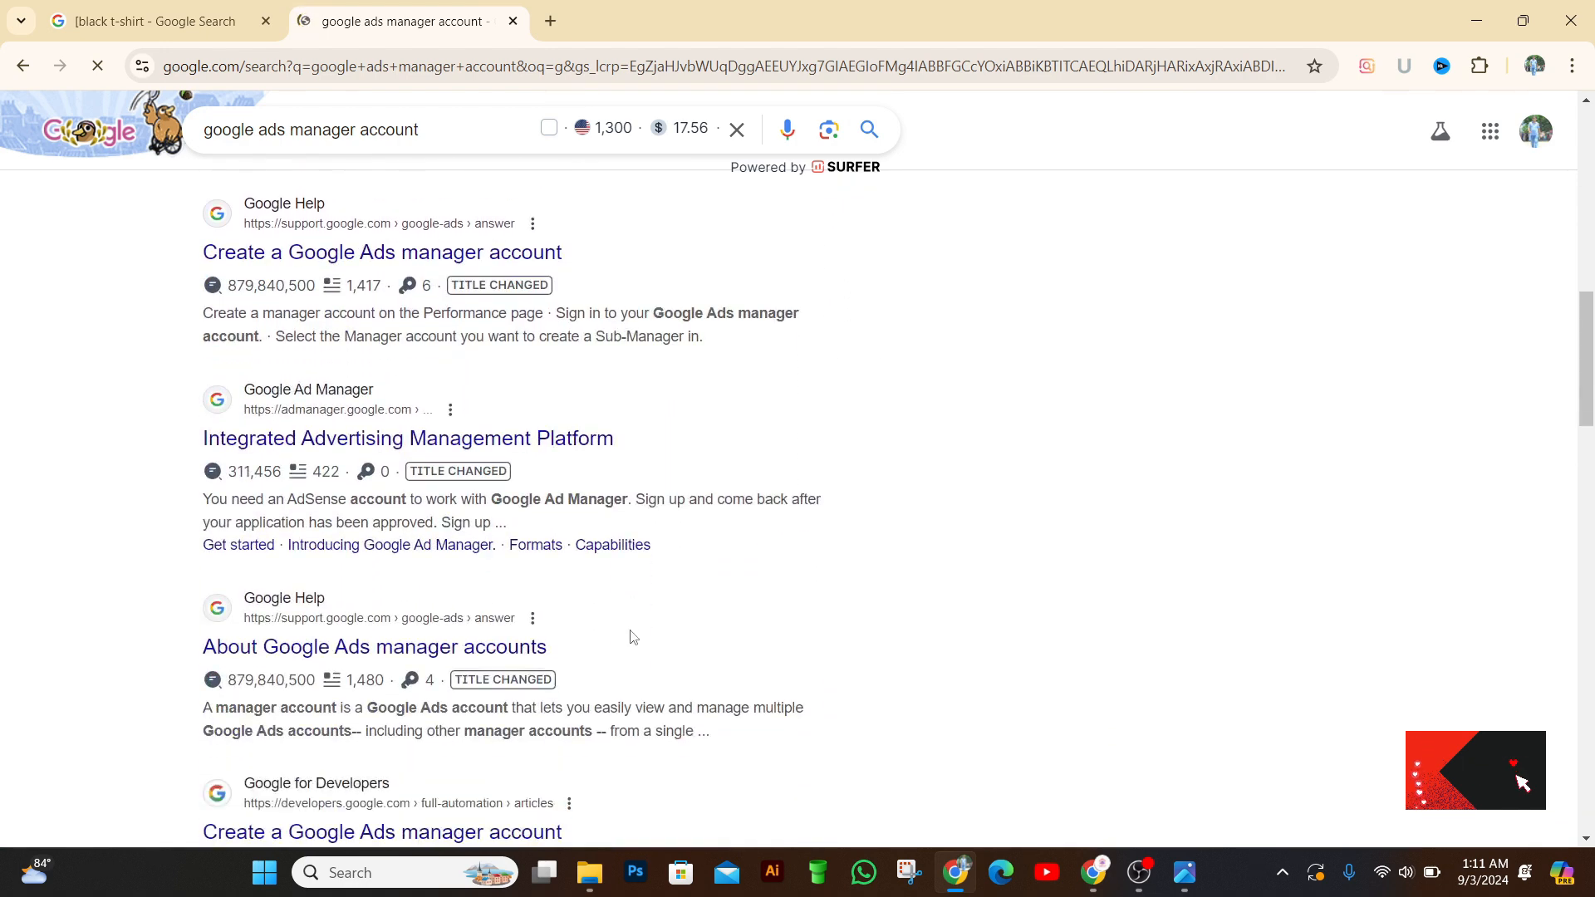
pyautogui.scroll(-2, 631, 638)
pyautogui.scroll(1, 602, 636)
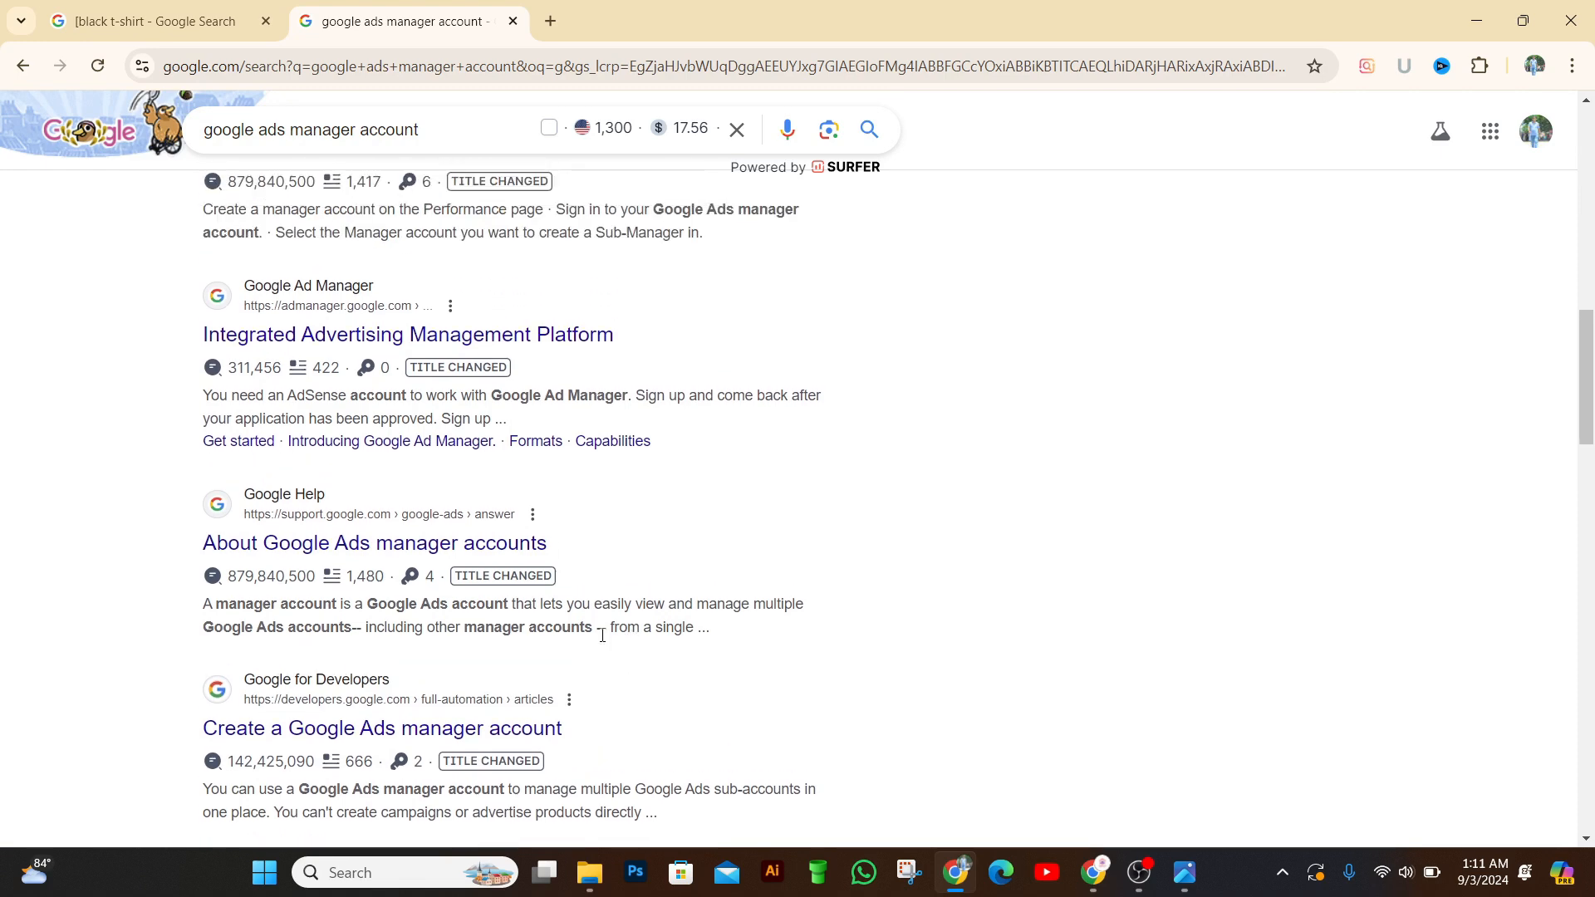
pyautogui.scroll(-3, 603, 636)
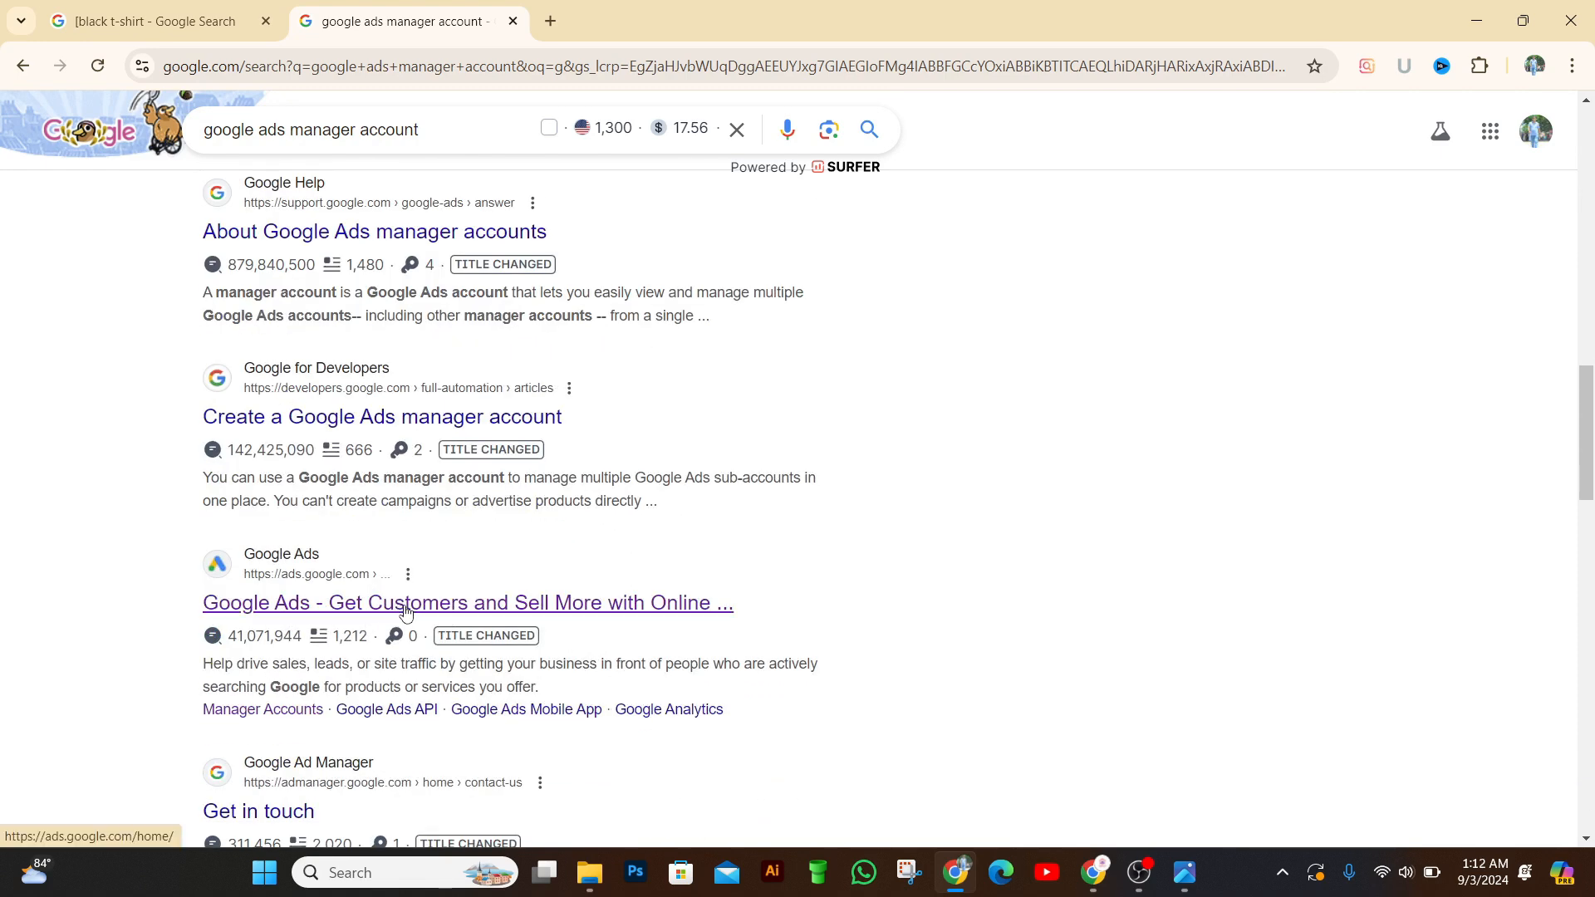
pyautogui.scroll(-4, 405, 612)
pyautogui.scroll(2, 349, 259)
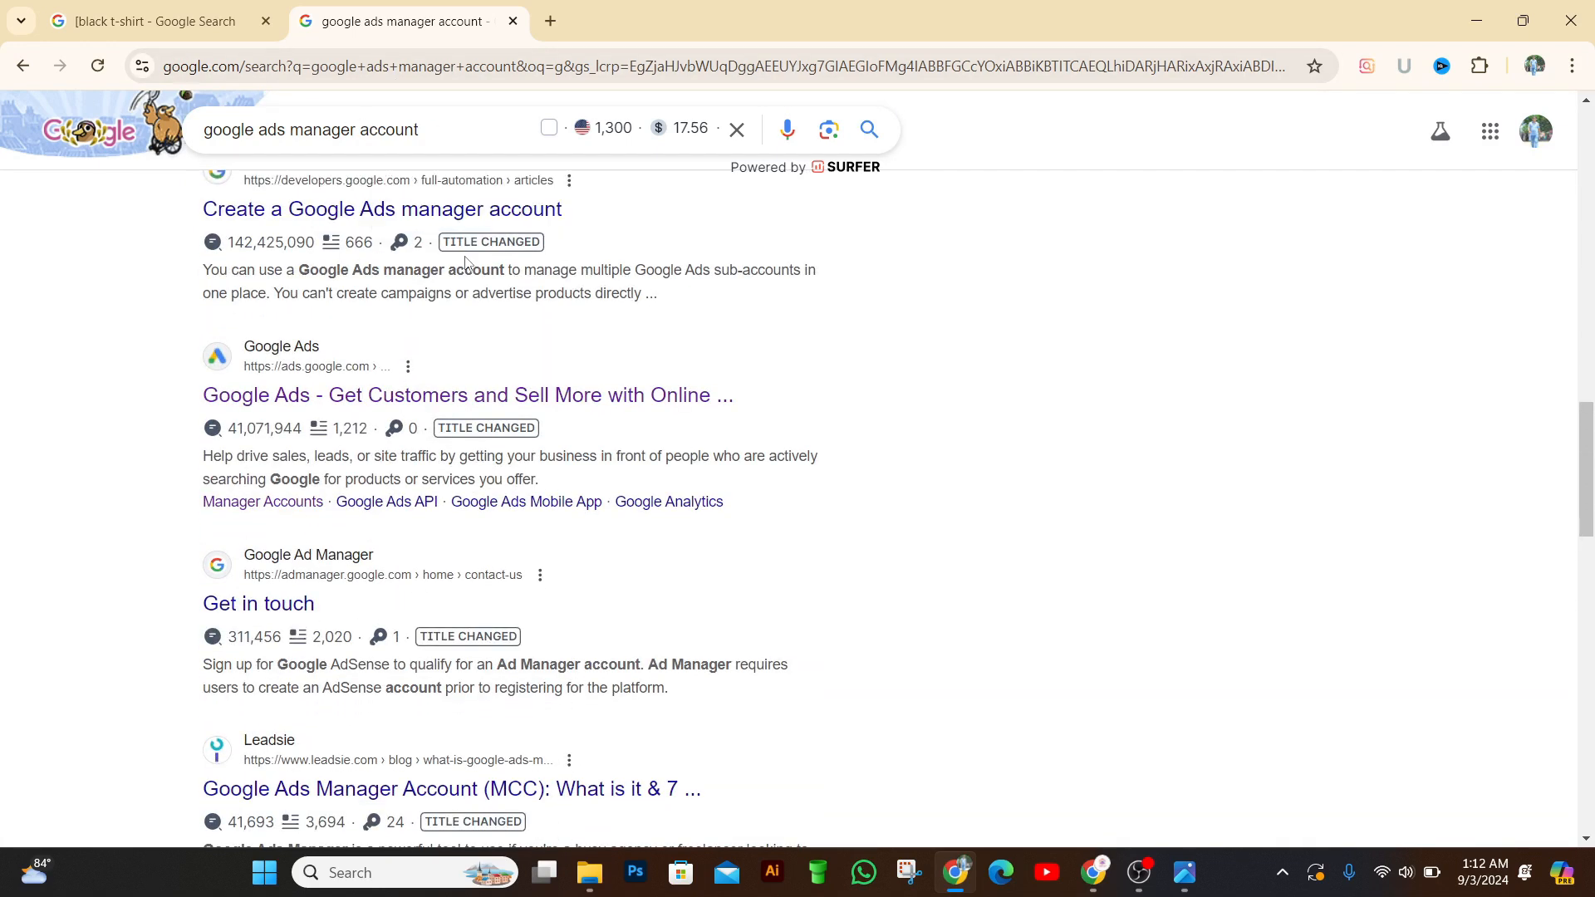
pyautogui.scroll(1, 848, 327)
pyautogui.scroll(-1, 812, 352)
pyautogui.scroll(3, 748, 296)
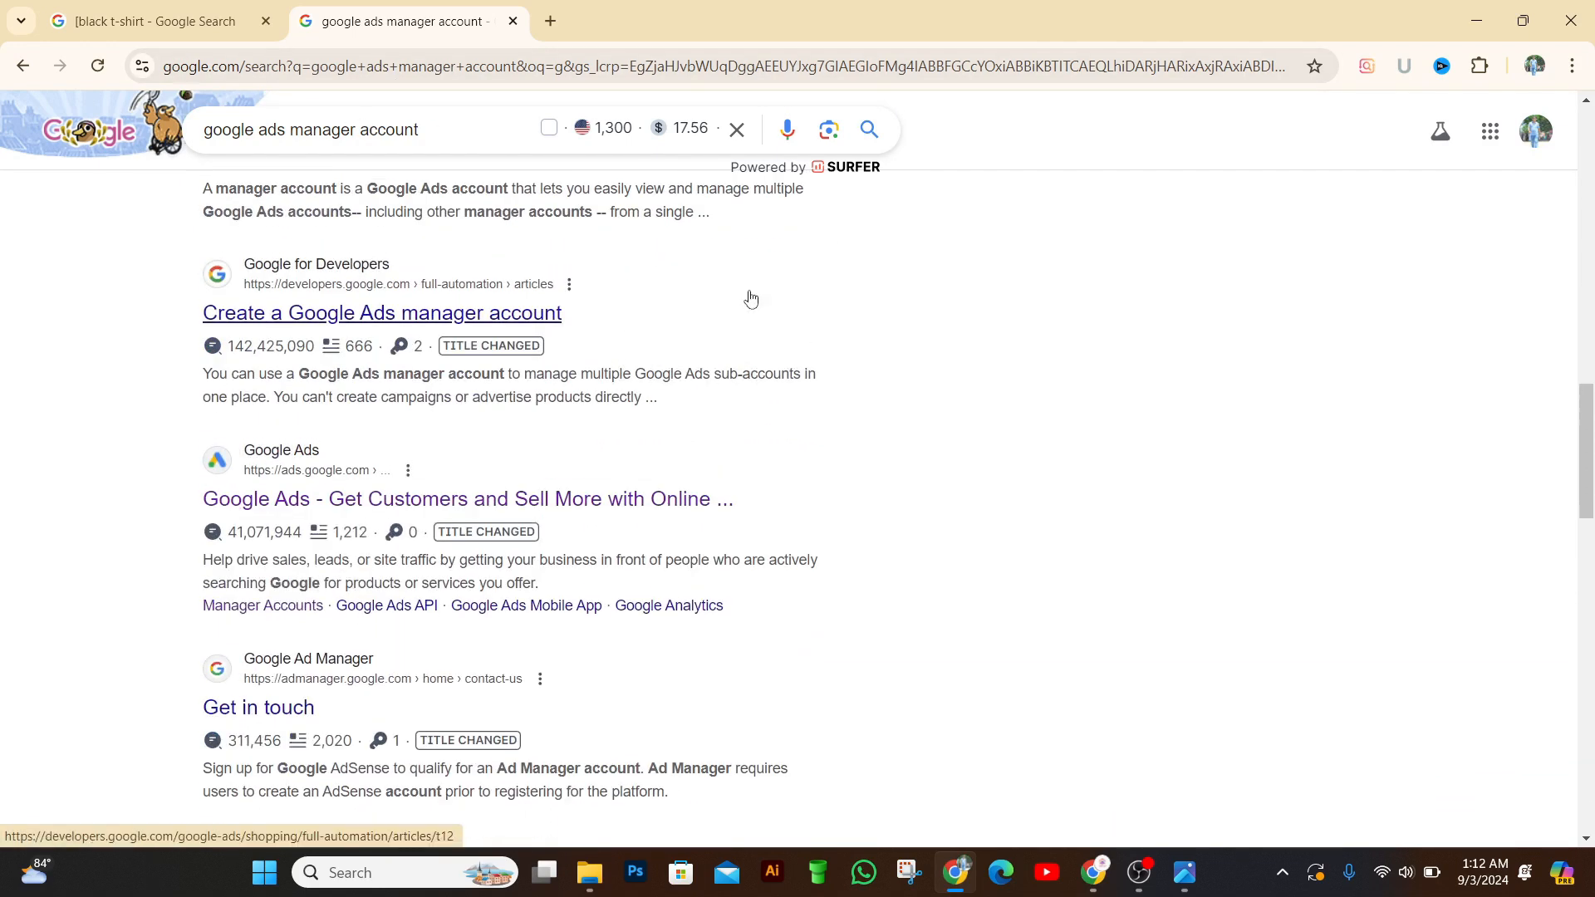
# - Open the Google Ads "Get Customers and Sell More with Online" search result in a new tab and switch to it
pyautogui.scroll(-5, 806, 517)
pyautogui.scroll(3, 806, 516)
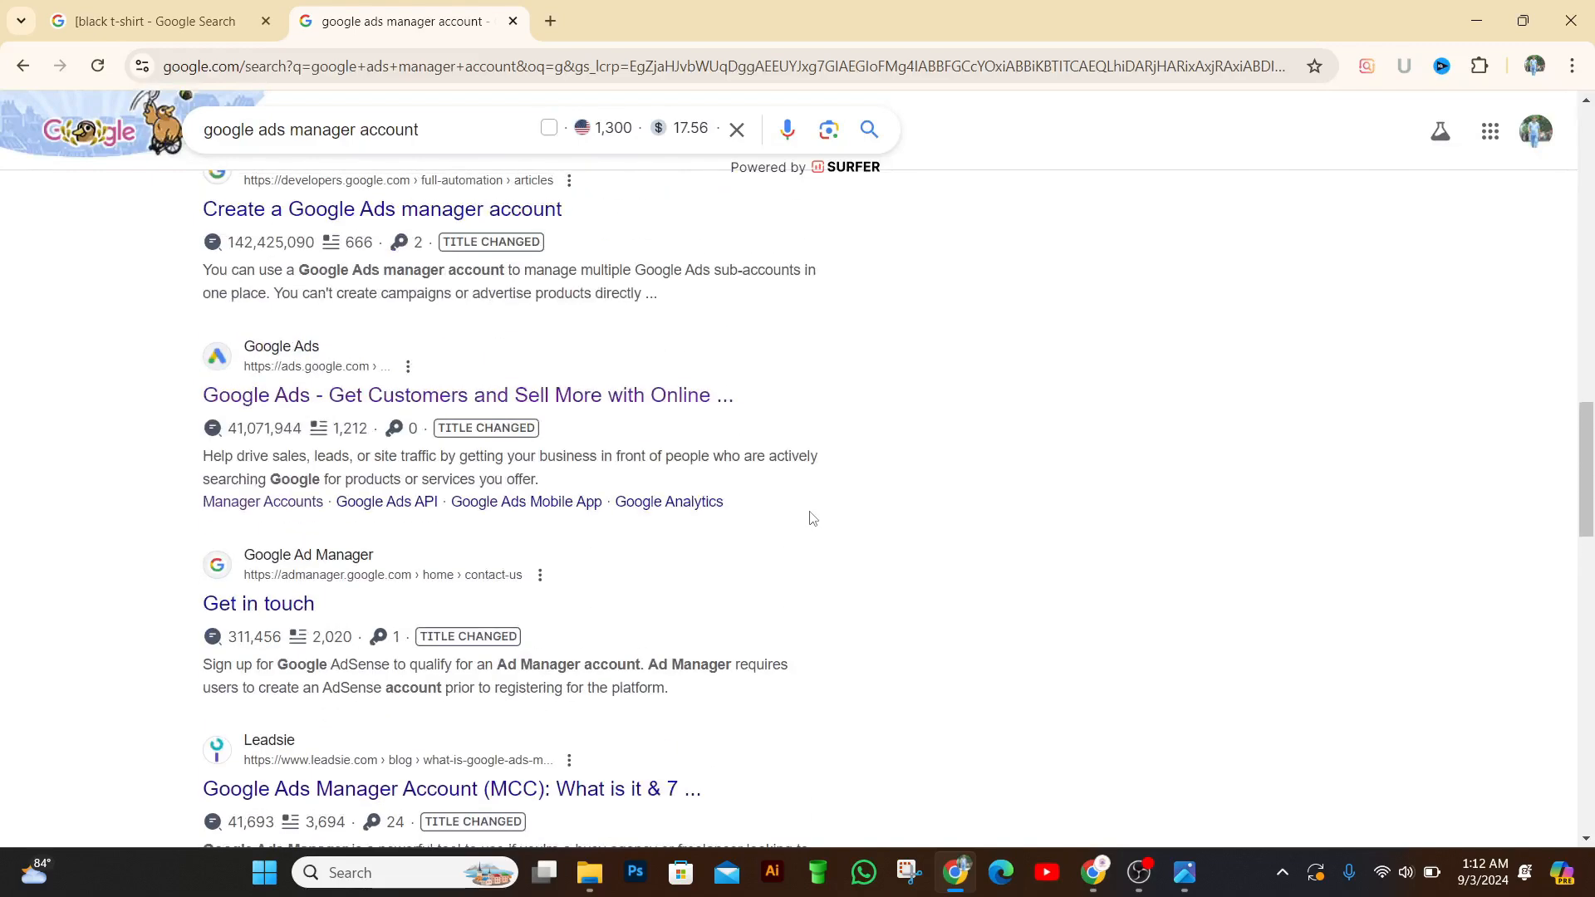
pyautogui.scroll(7, 615, 509)
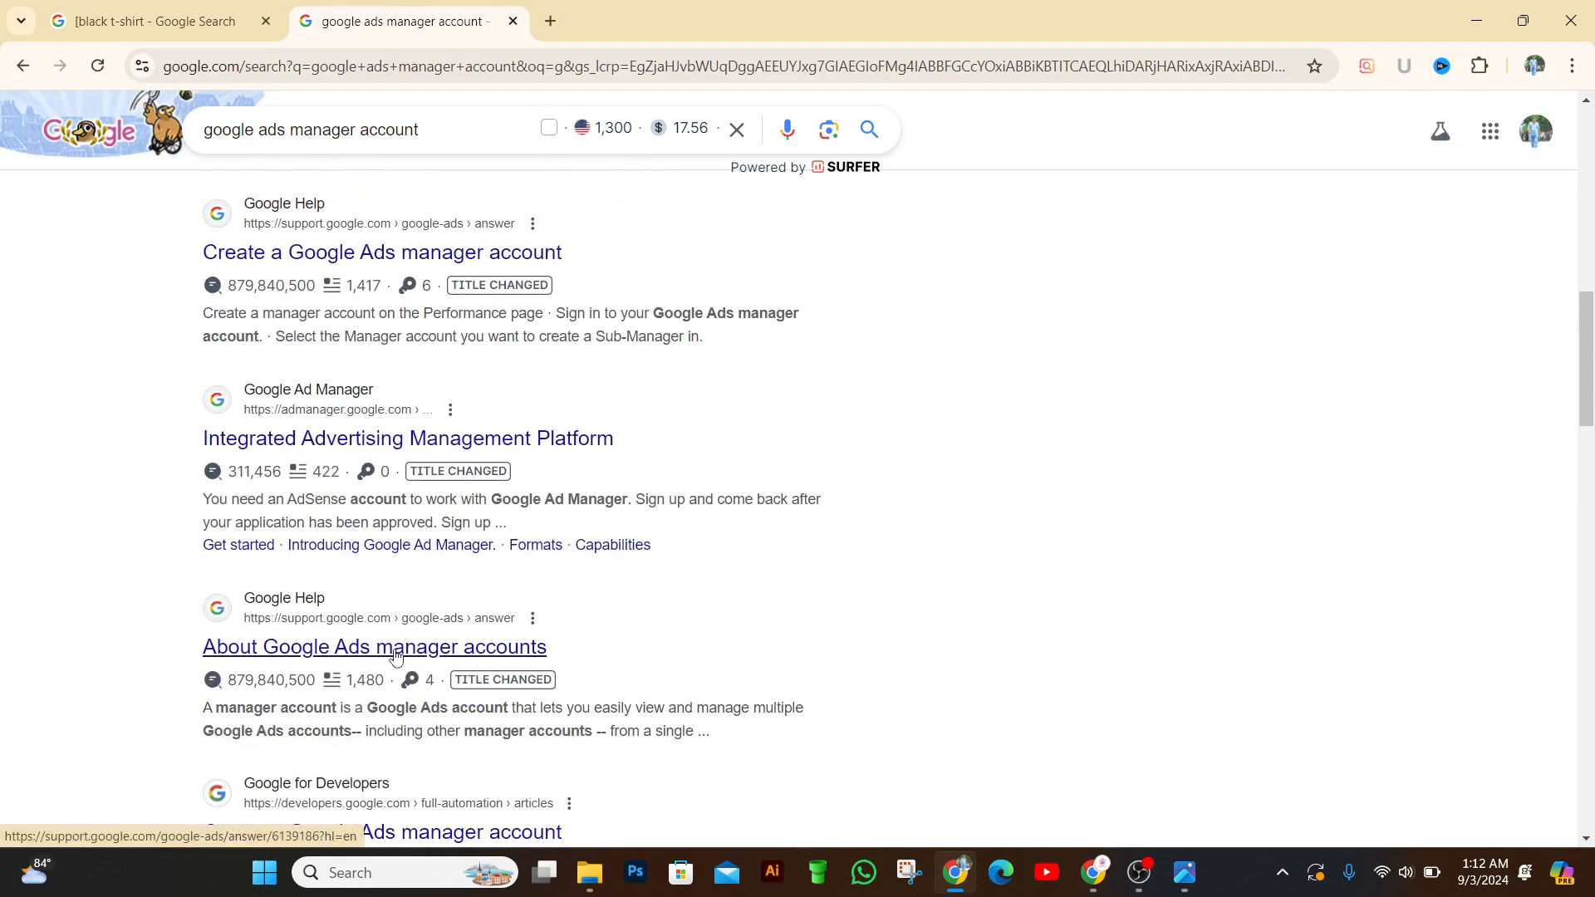
pyautogui.scroll(4, 390, 665)
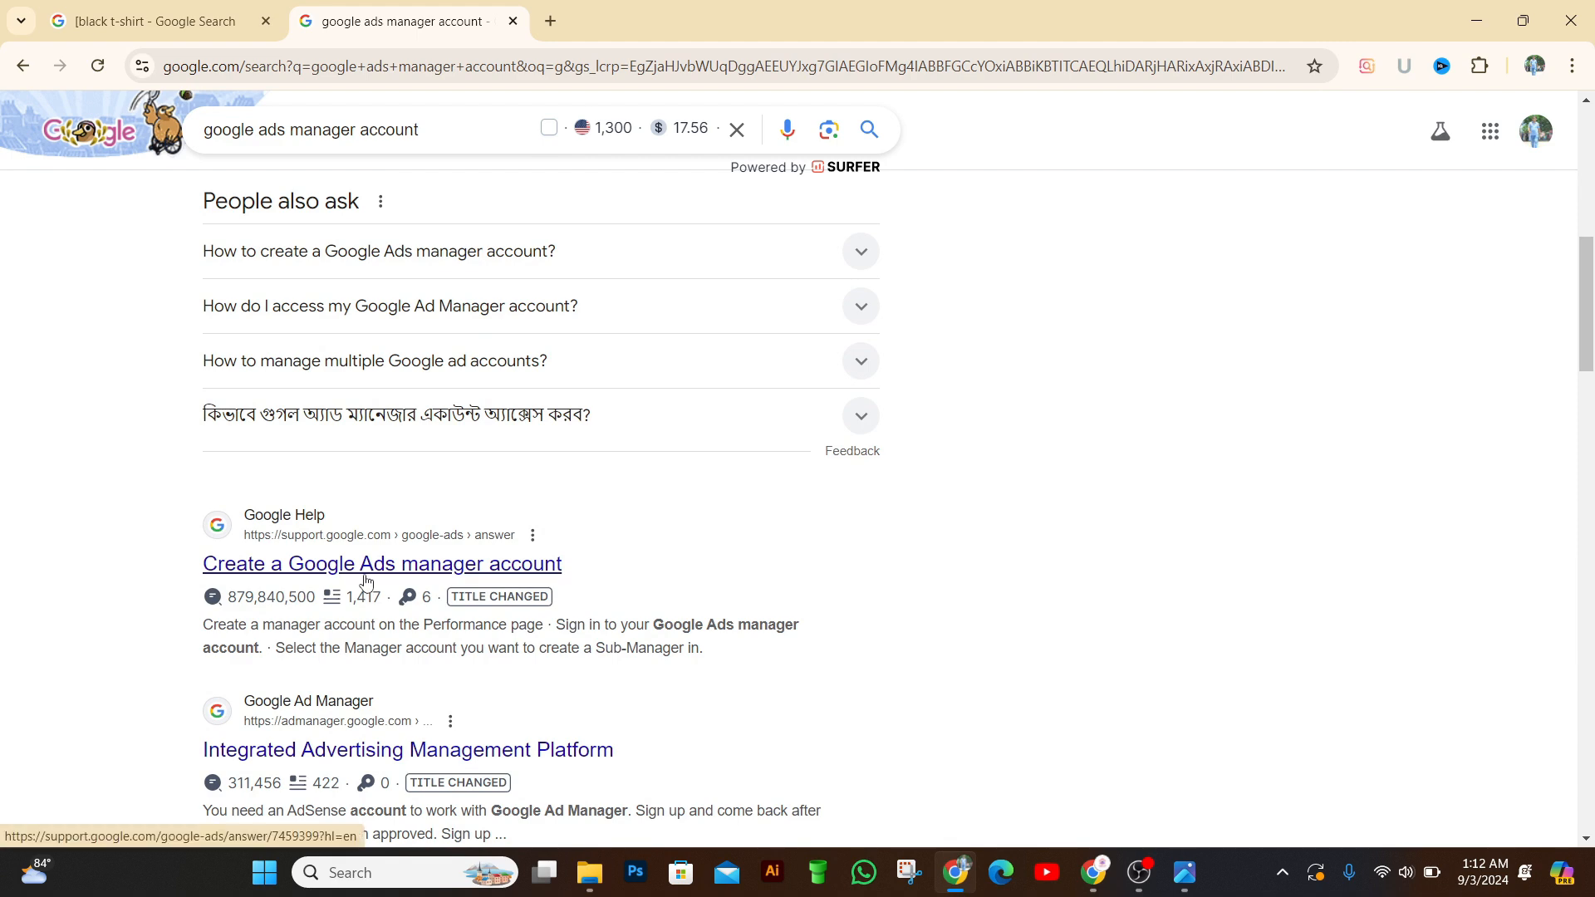
pyautogui.scroll(2, 417, 599)
pyautogui.scroll(-5, 420, 616)
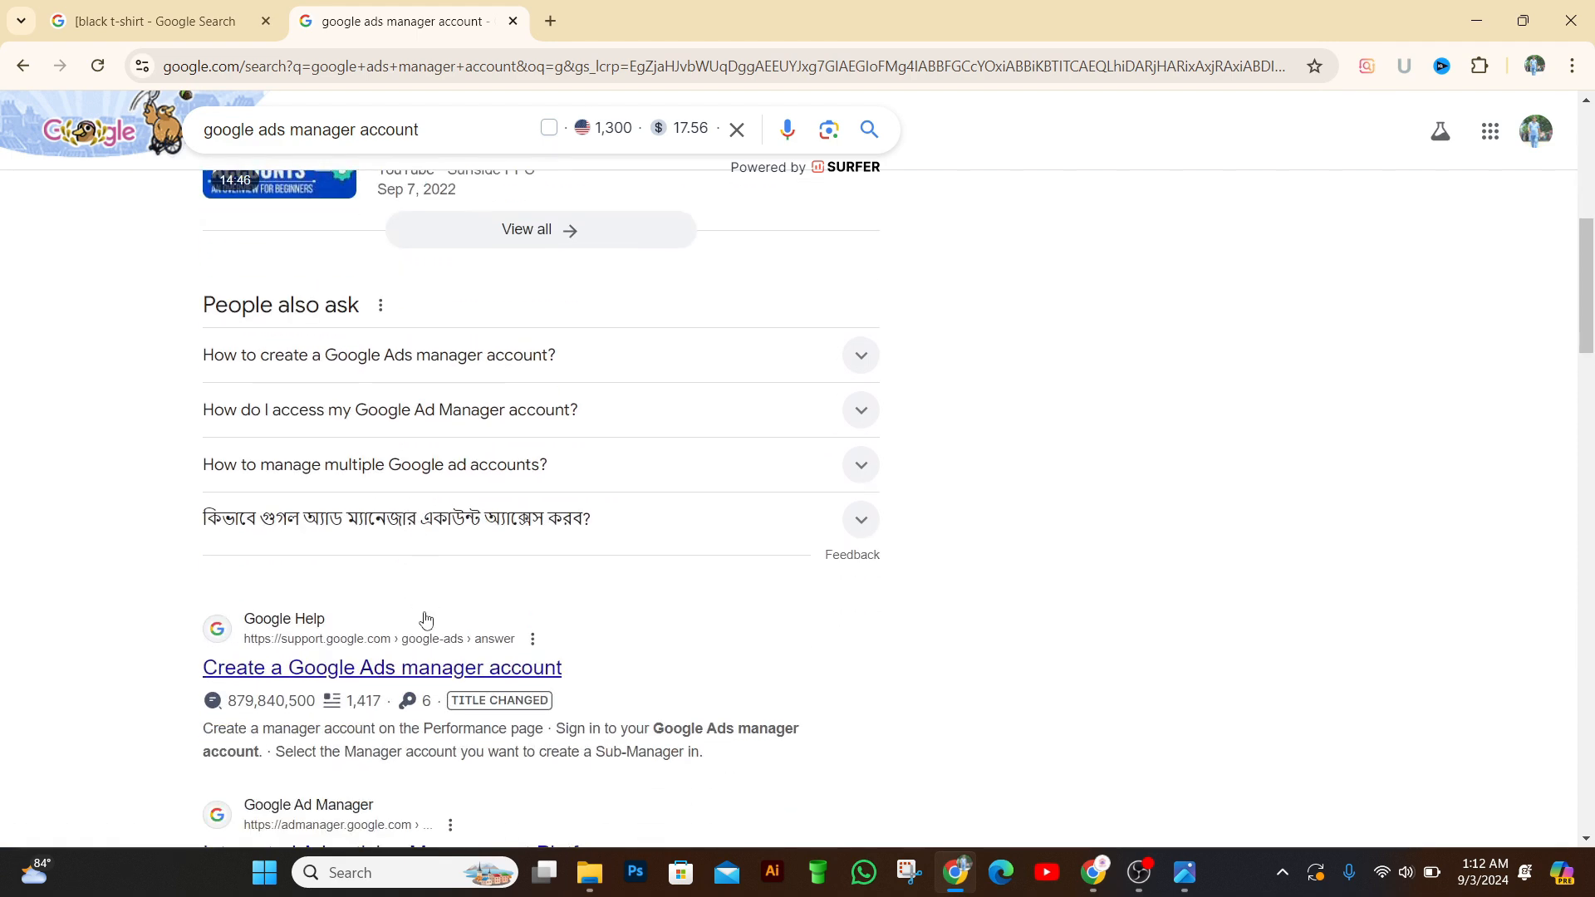
pyautogui.scroll(1, 432, 619)
pyautogui.scroll(-8, 432, 619)
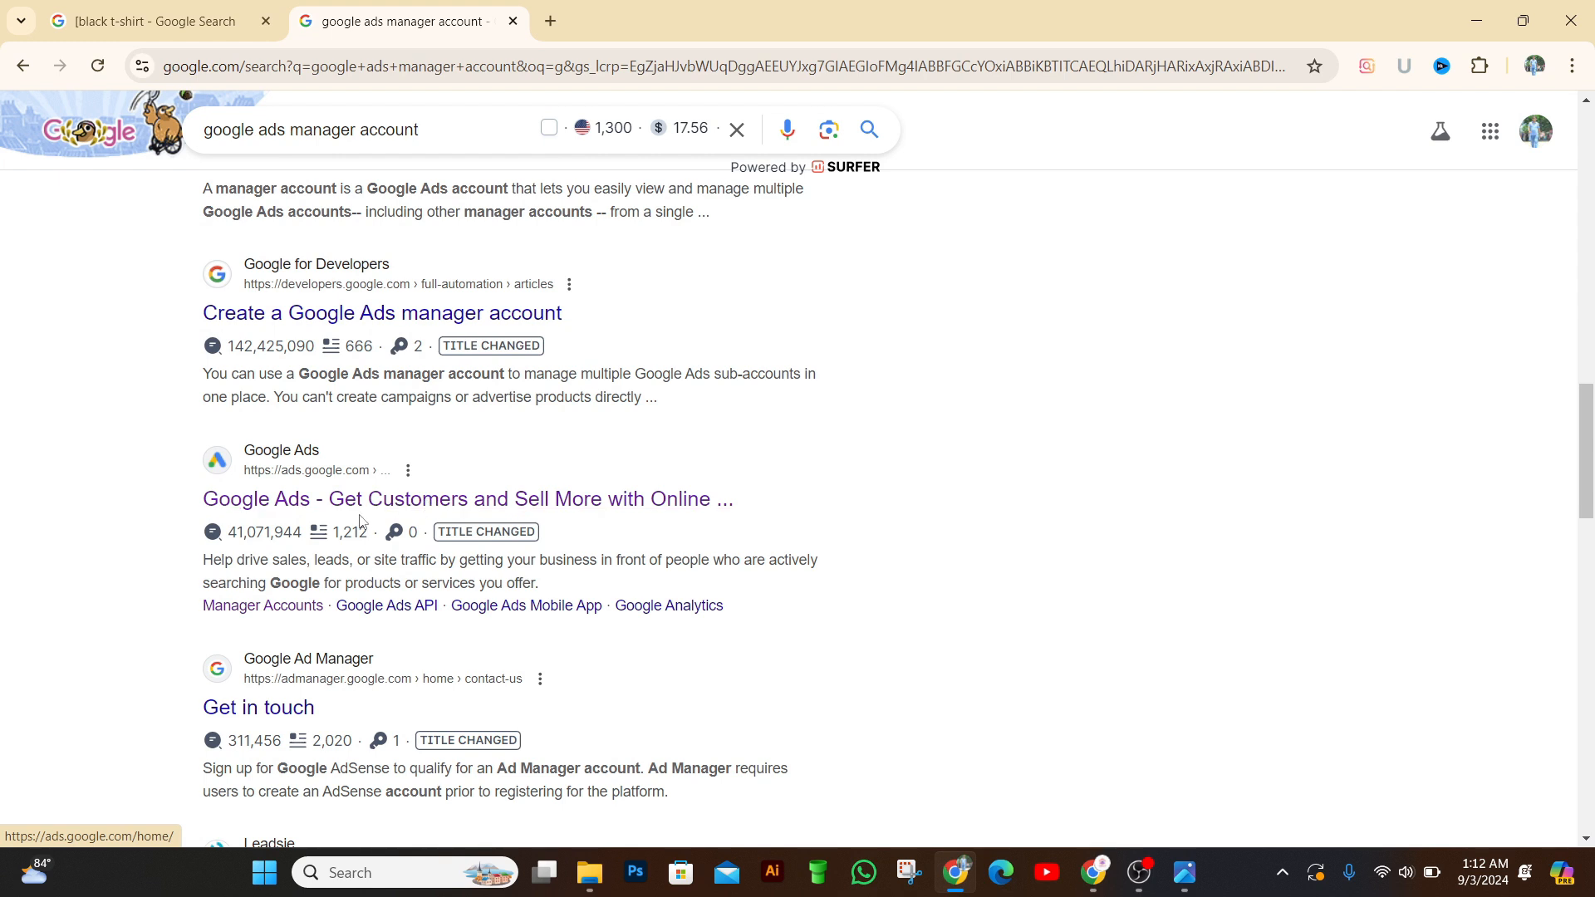
pyautogui.rightClick(382, 500)
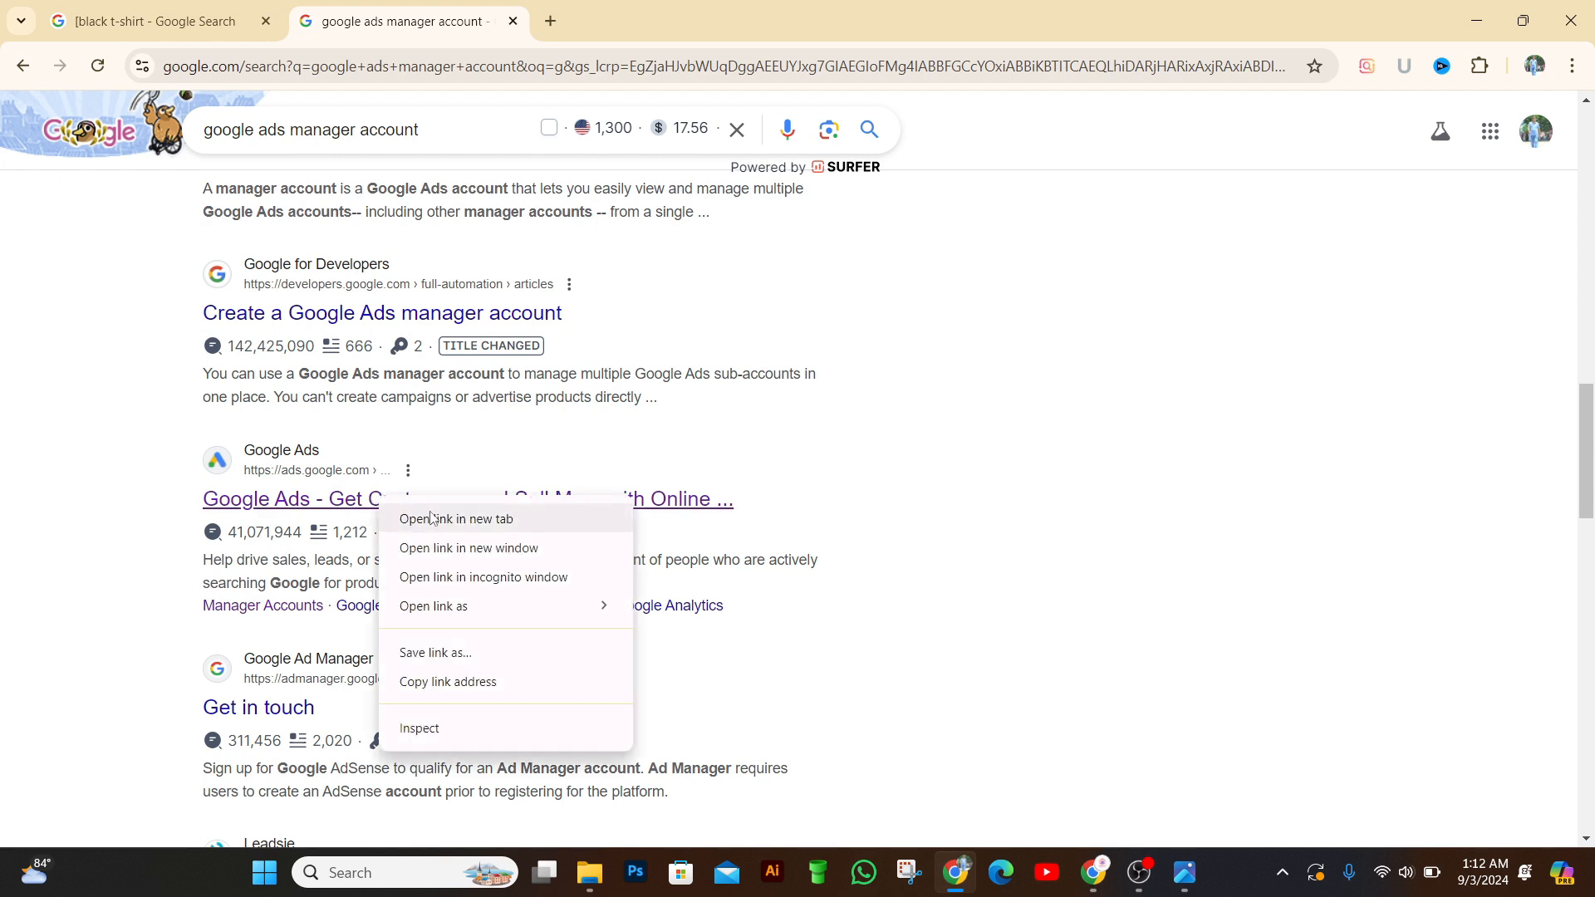
pyautogui.click(431, 517)
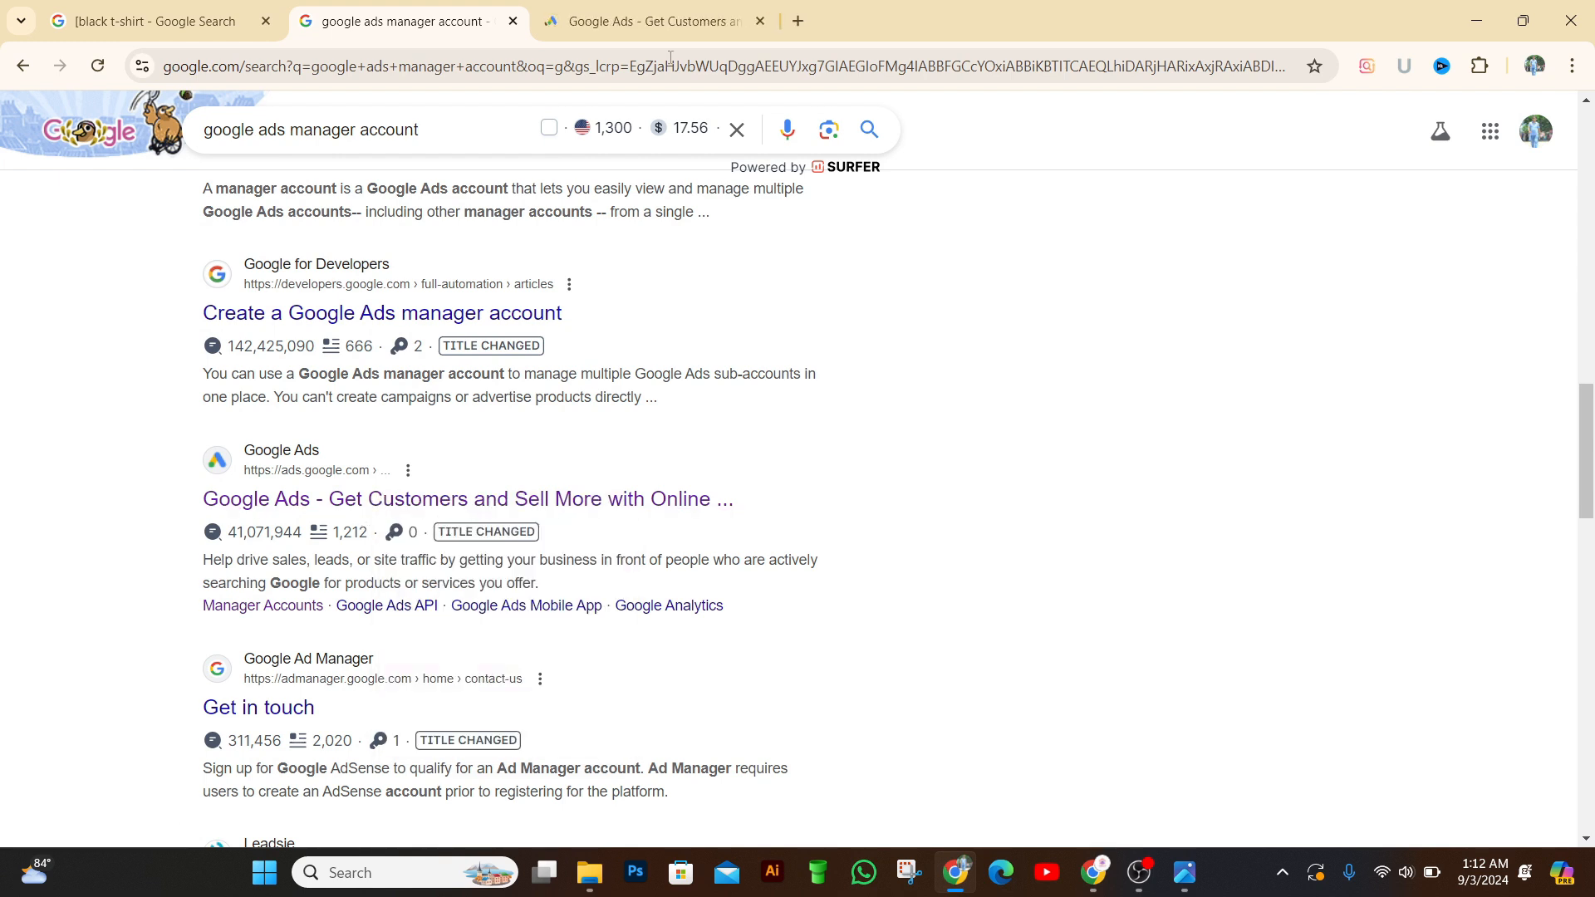
pyautogui.click(663, 12)
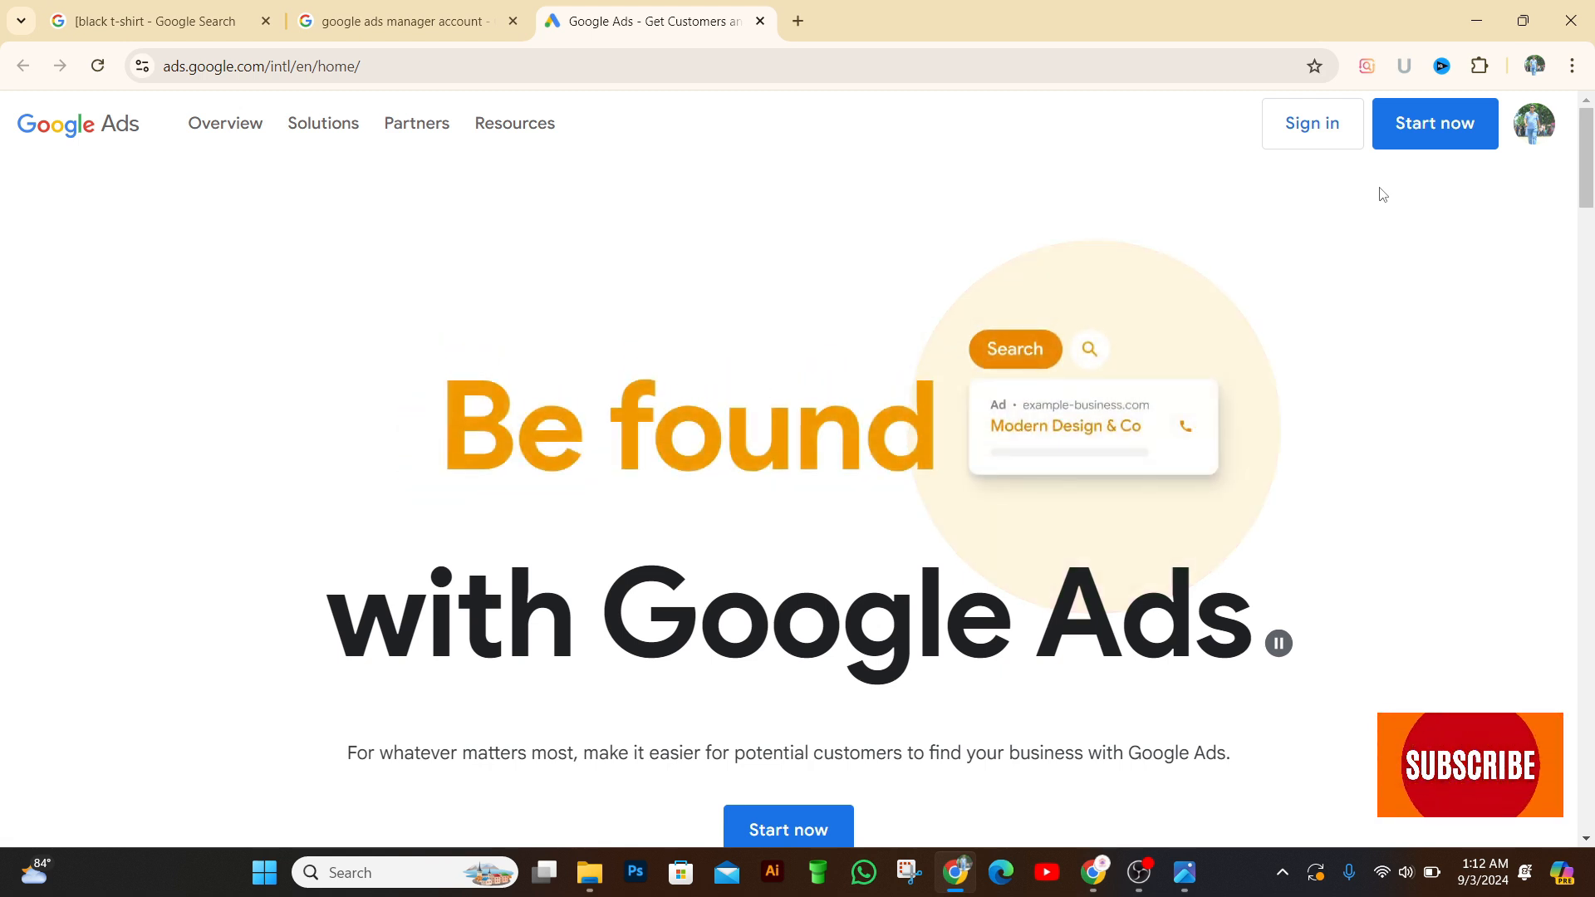
# - Sign in to Google Ads with the manager account and switch to the last client account listed under Recent
pyautogui.click(1322, 130)
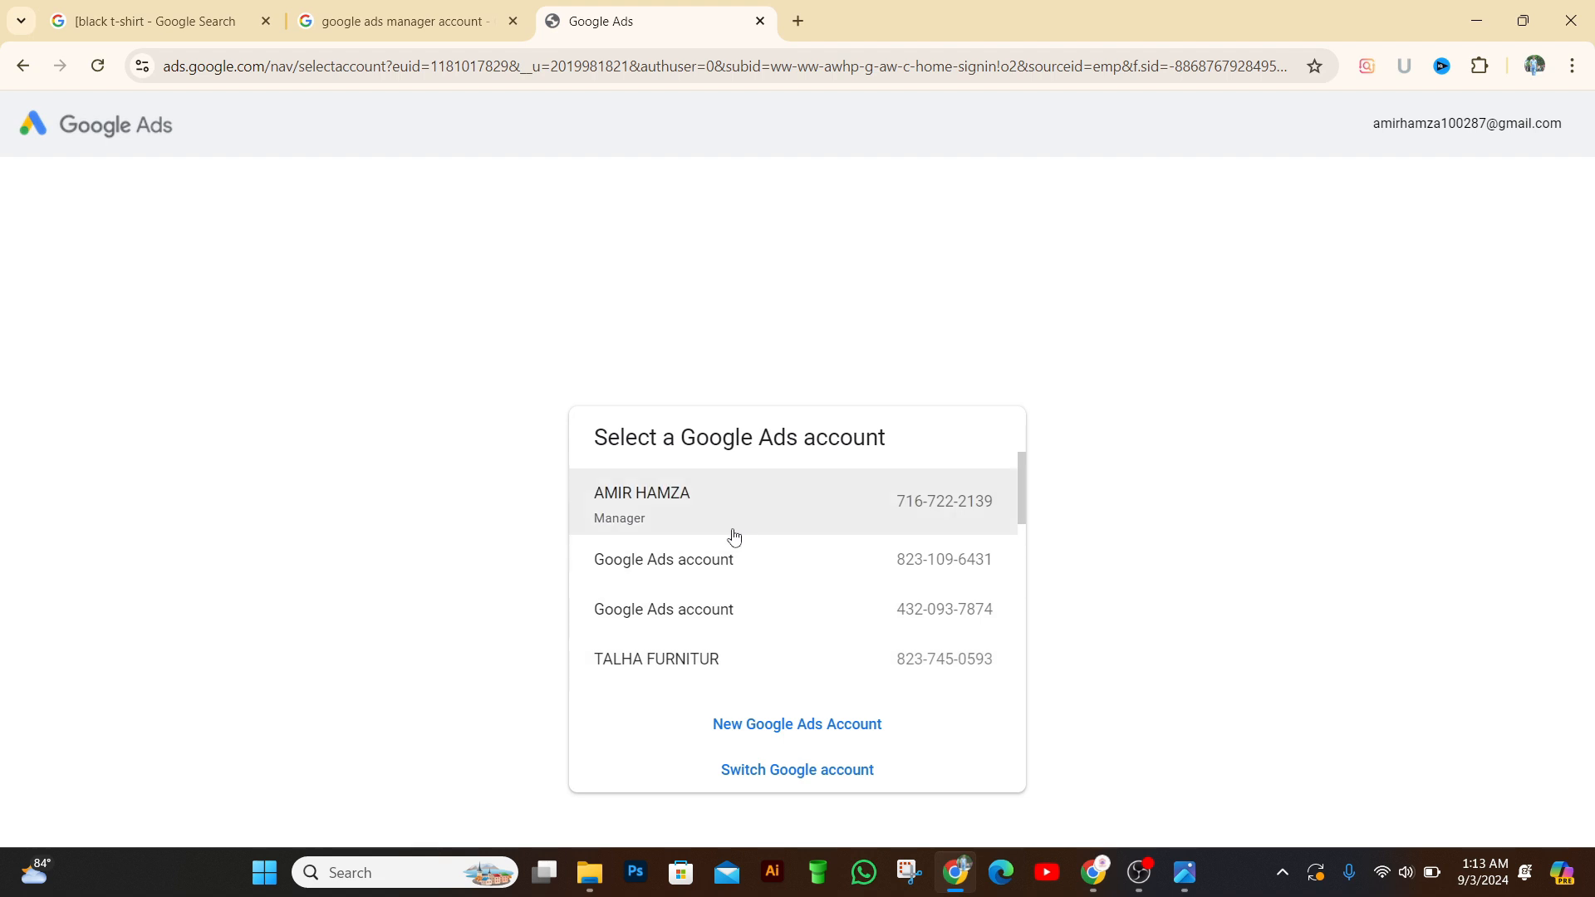
pyautogui.click(710, 513)
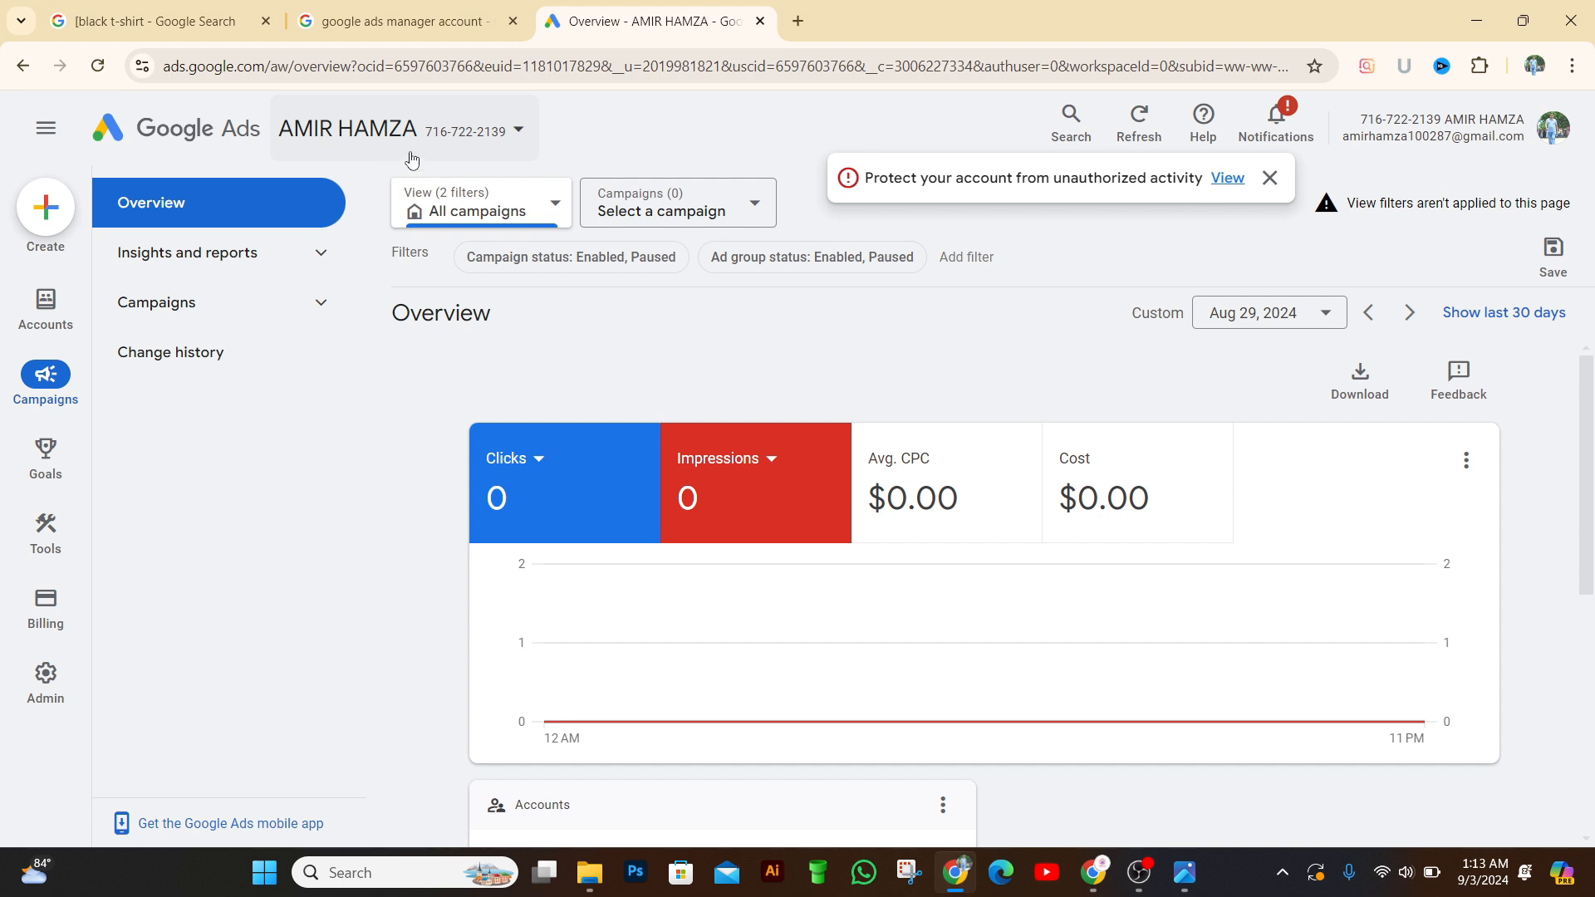
pyautogui.click(518, 133)
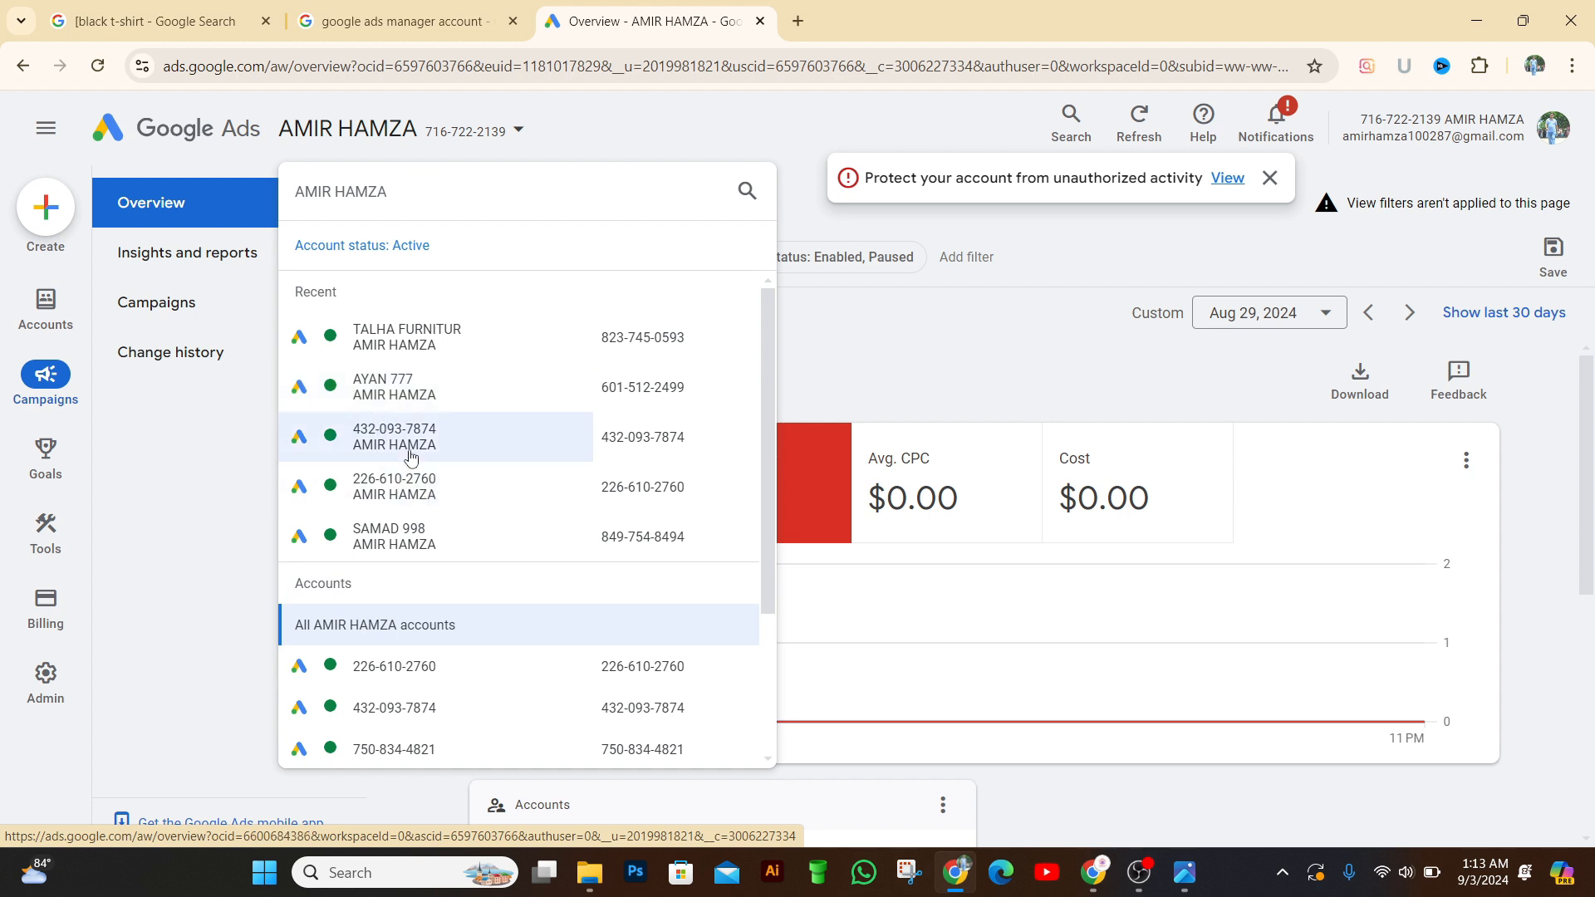
pyautogui.click(442, 540)
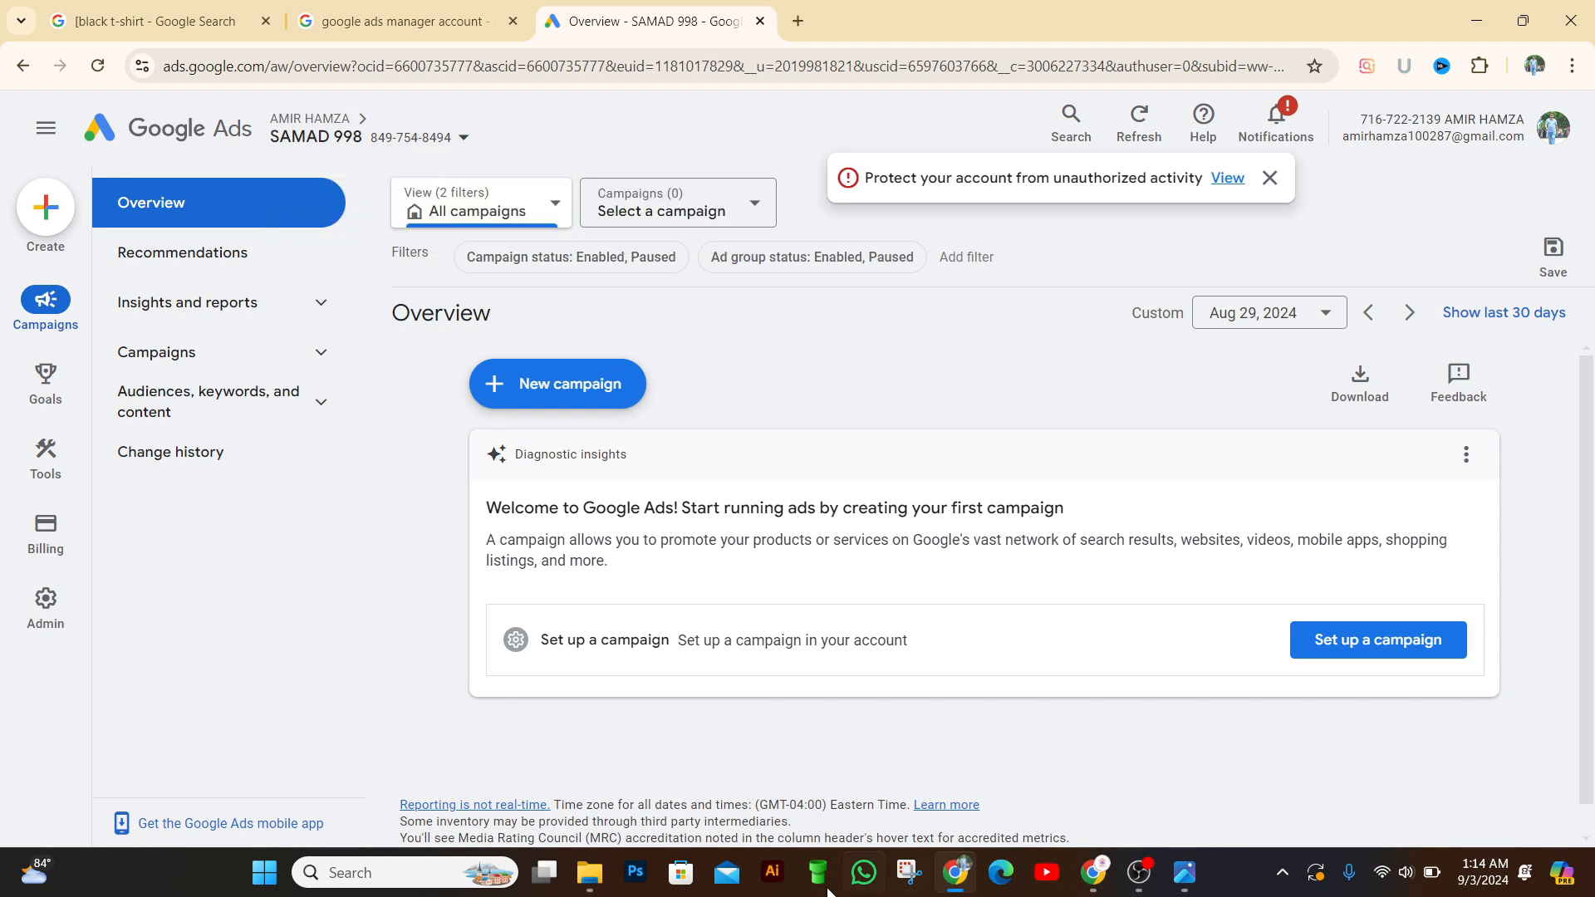
# - Start a new campaign in the client account from its Overview page
pyautogui.click(496, 393)
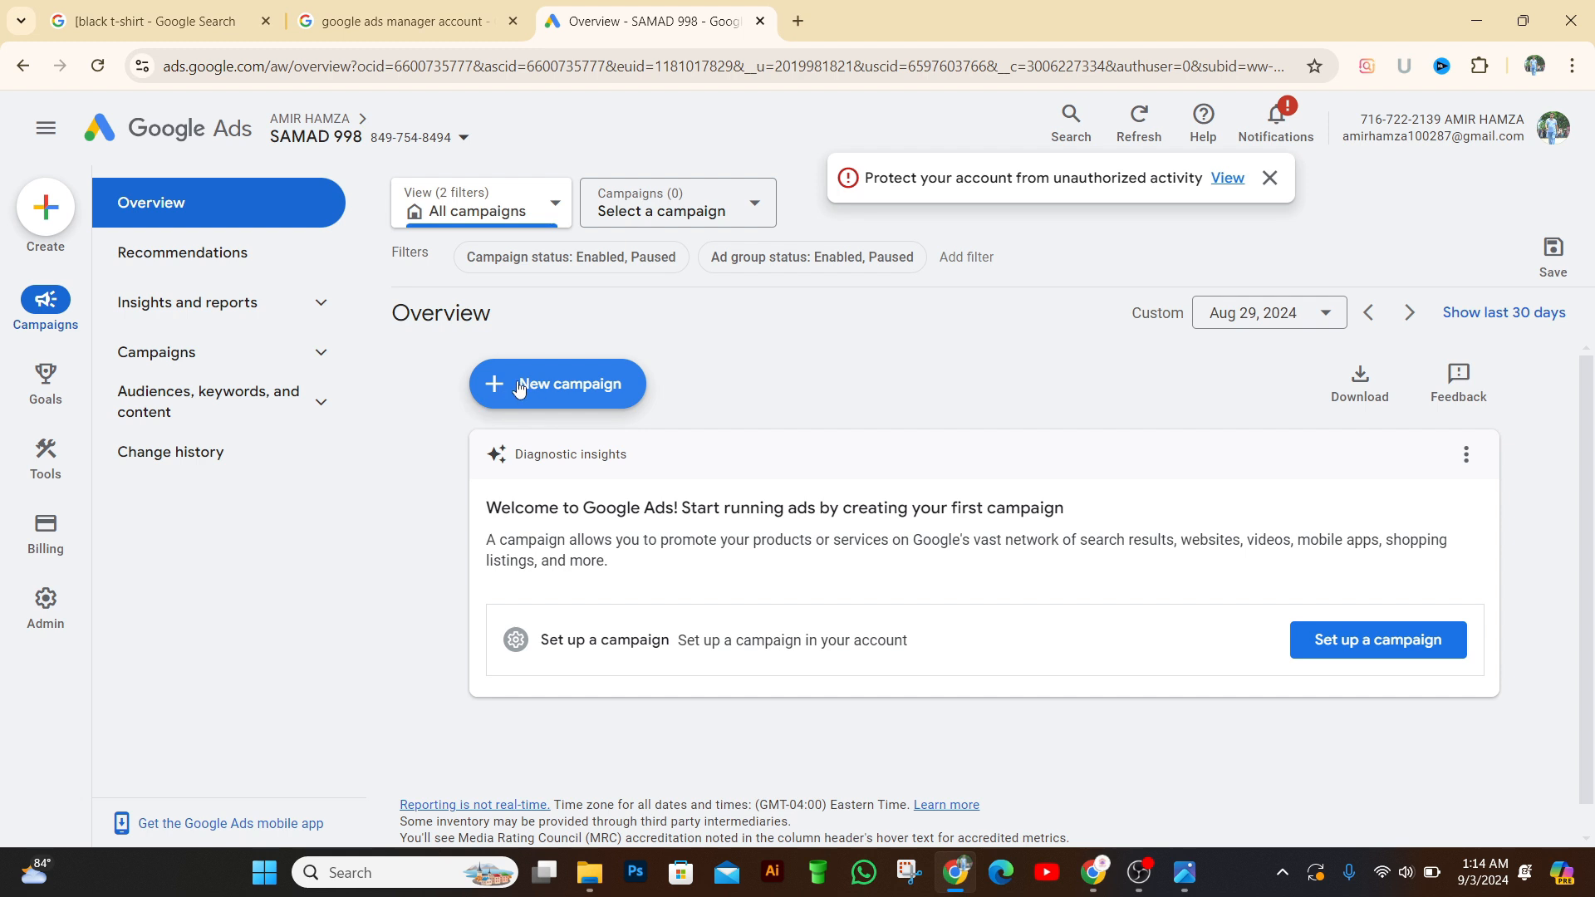
pyautogui.click(520, 388)
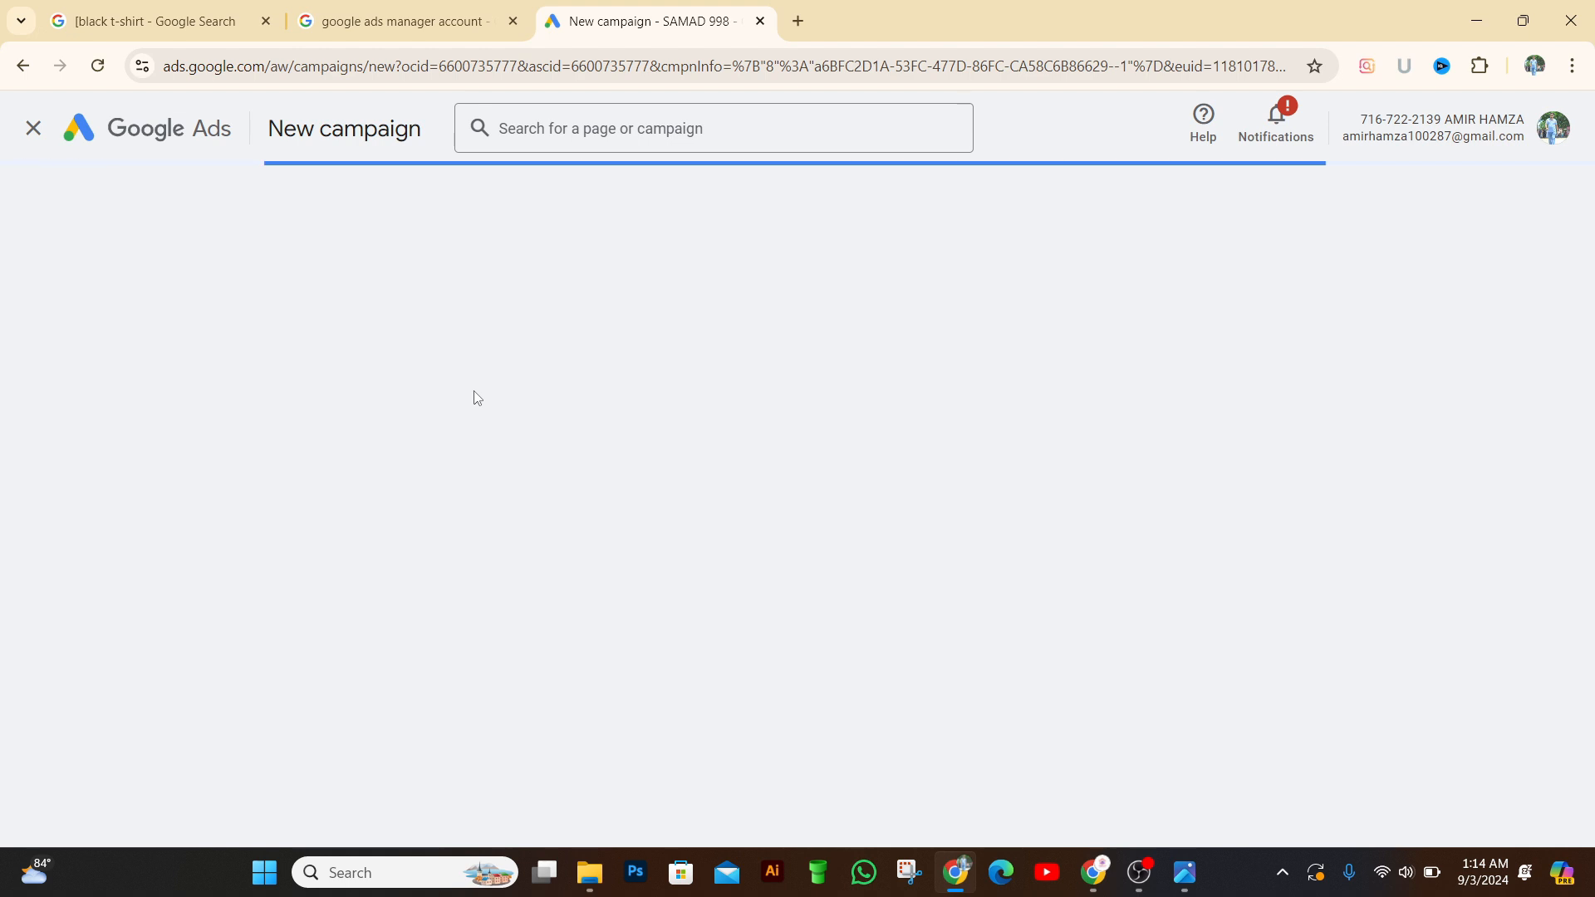
pyautogui.click(475, 400)
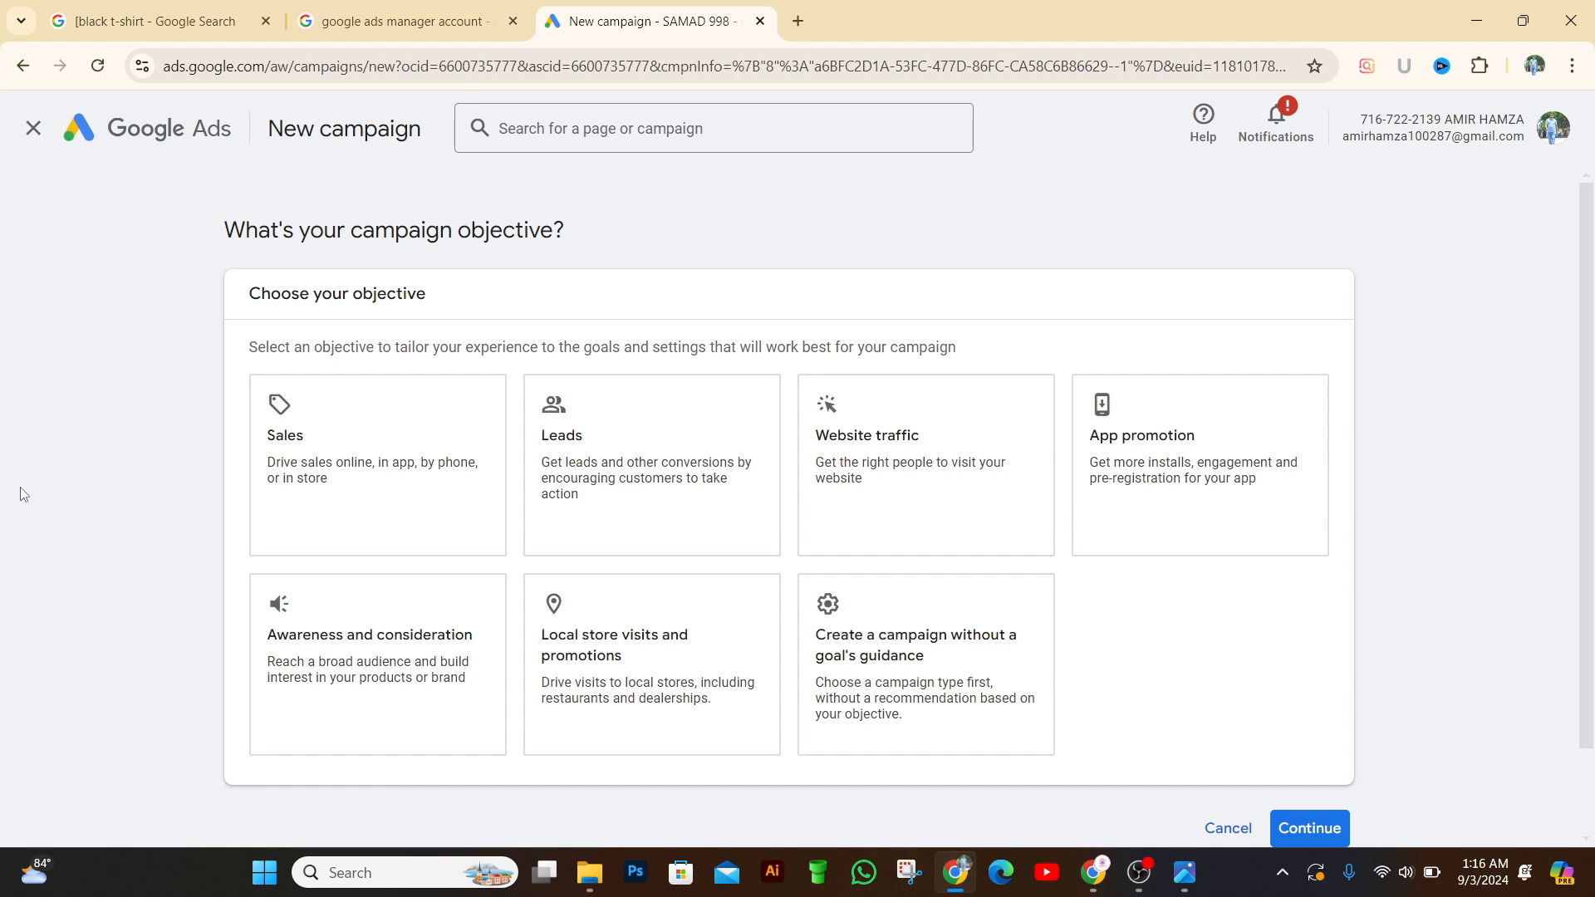
pyautogui.click(270, 517)
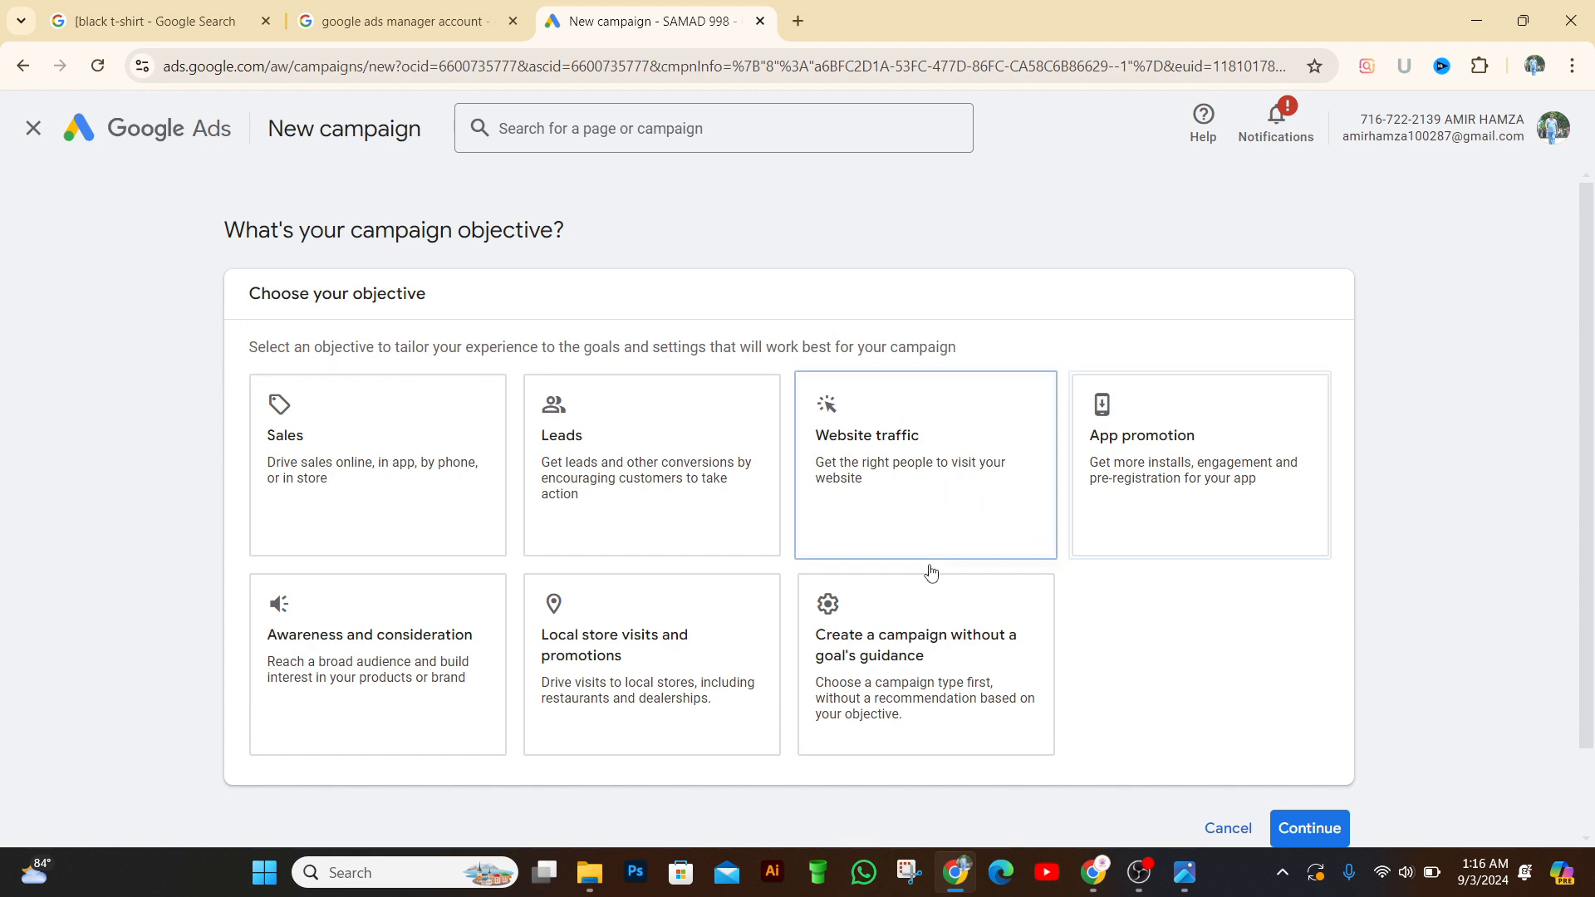
pyautogui.click(447, 630)
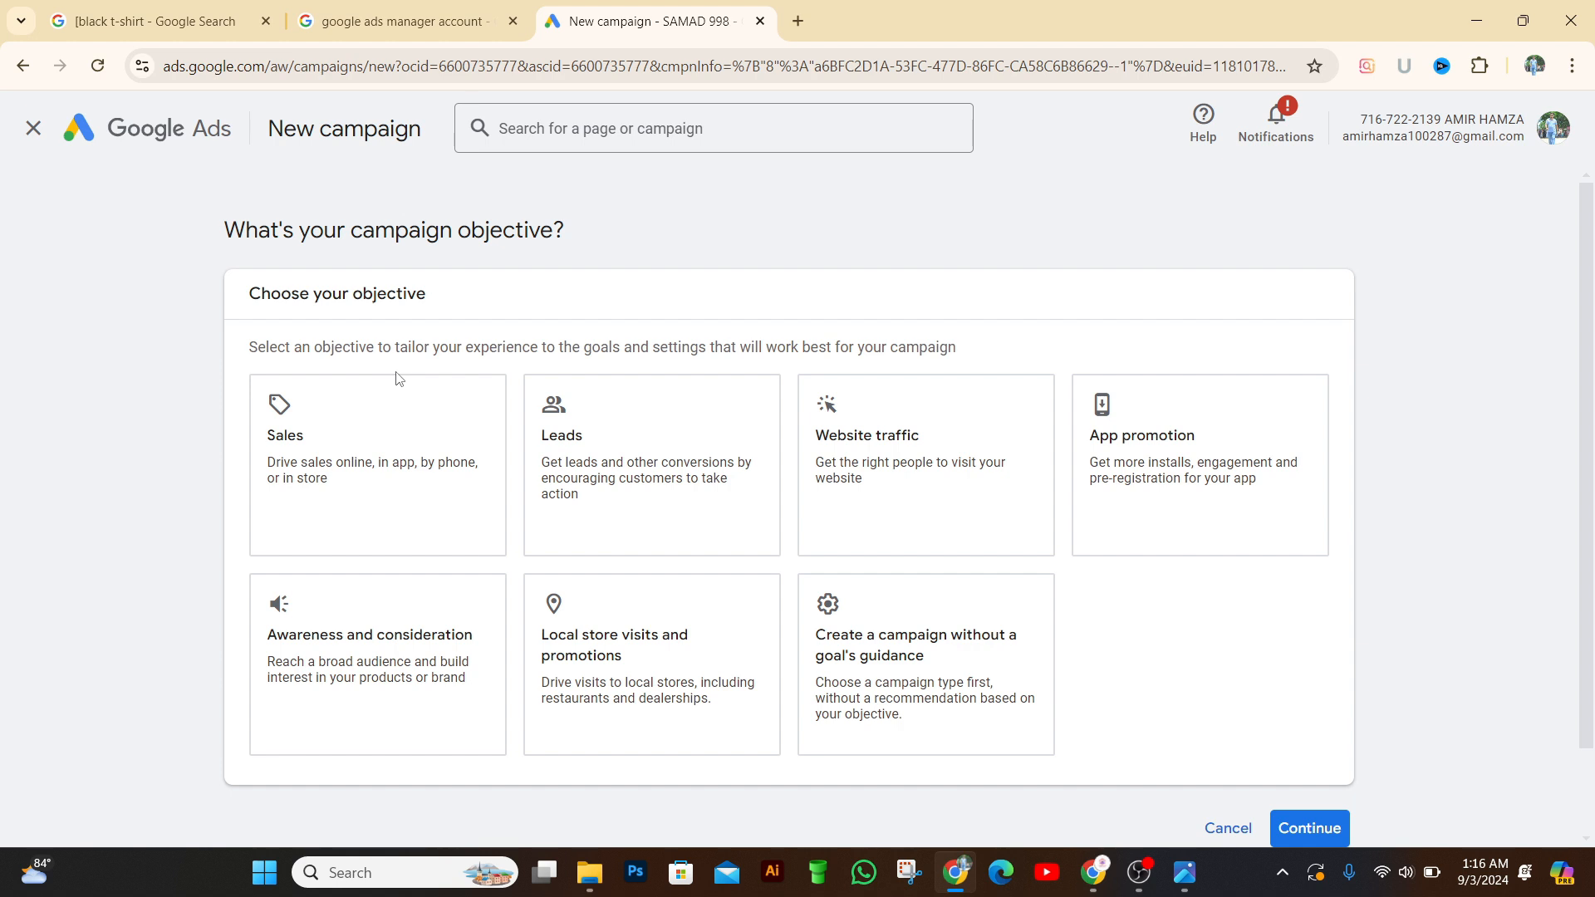
pyautogui.click(359, 432)
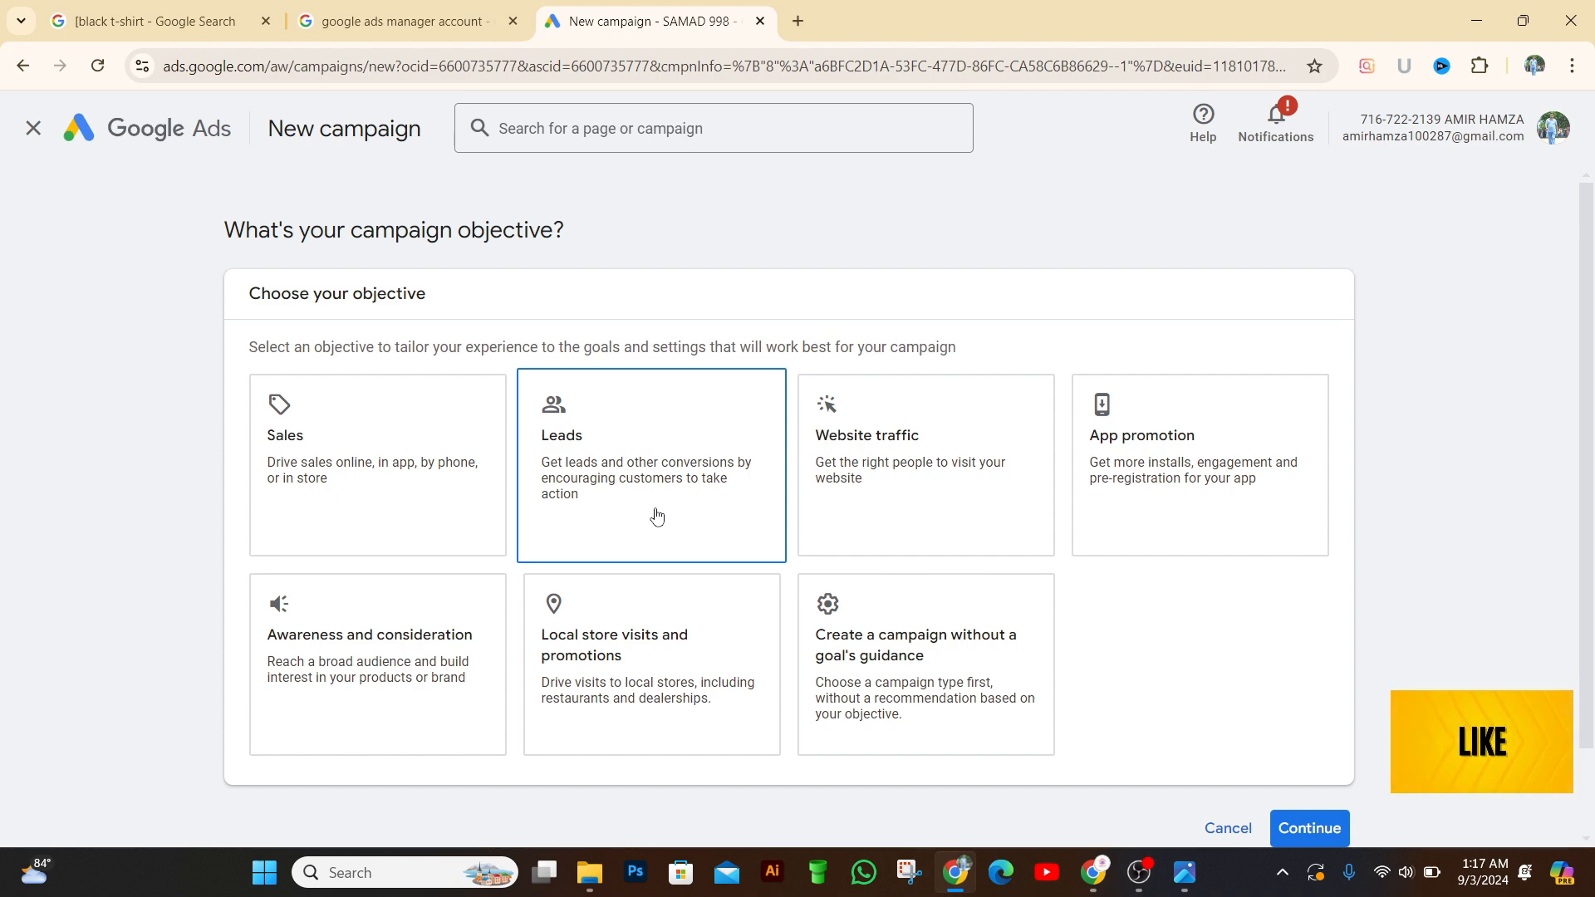
# - Open a new browser tab and search Google for "lead ads campain"
pyautogui.click(800, 20)
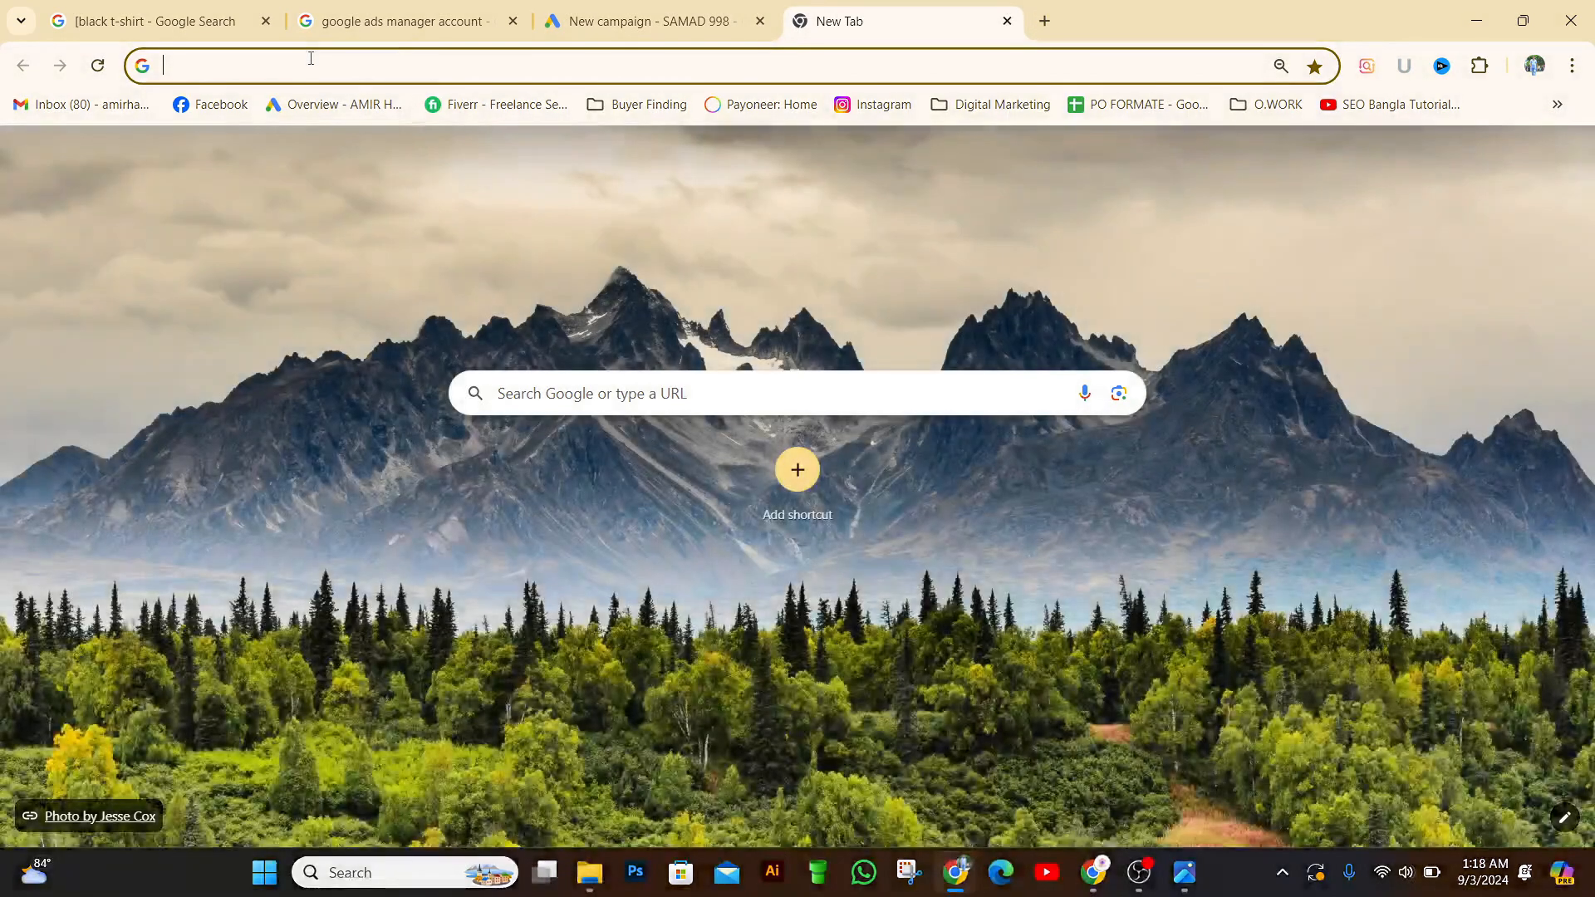
pyautogui.click(317, 63)
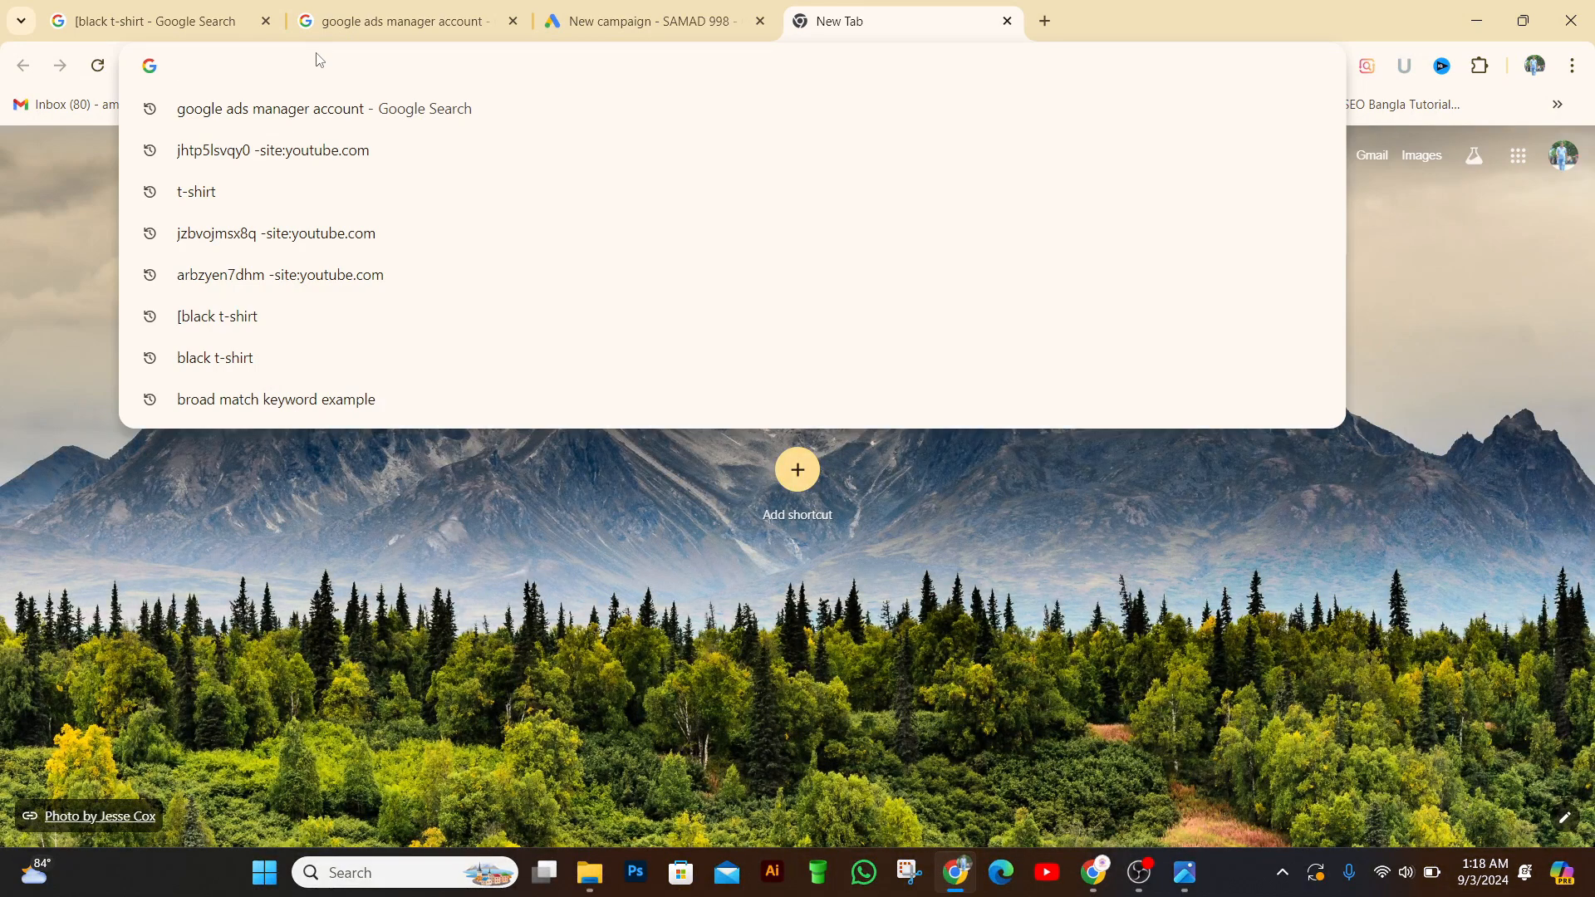
pyautogui.write('lead')
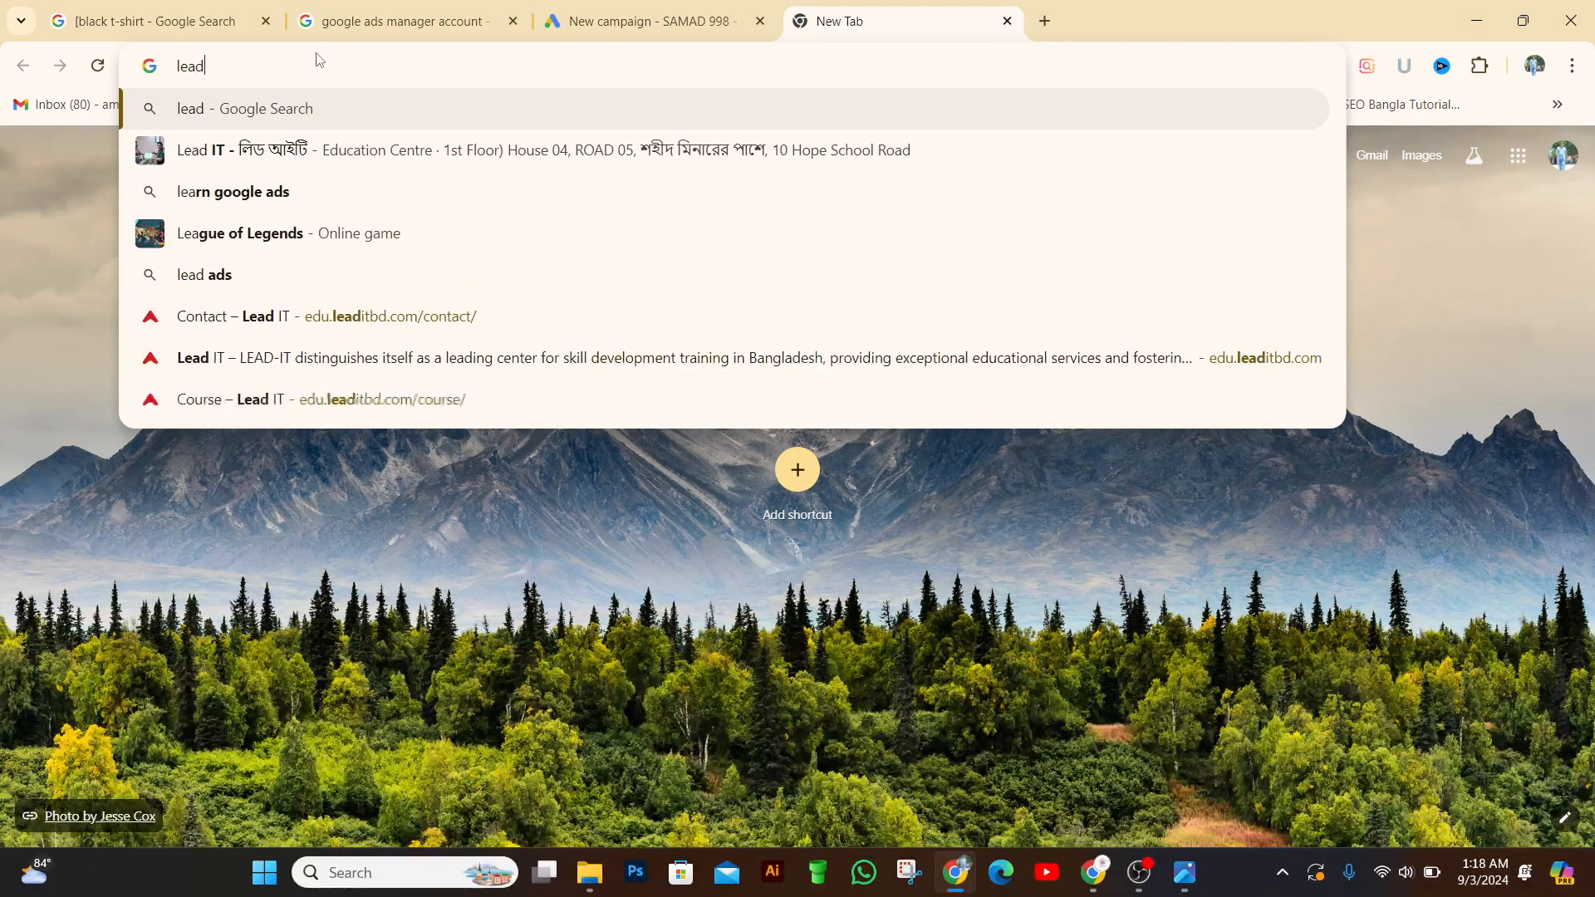
pyautogui.write(' ads')
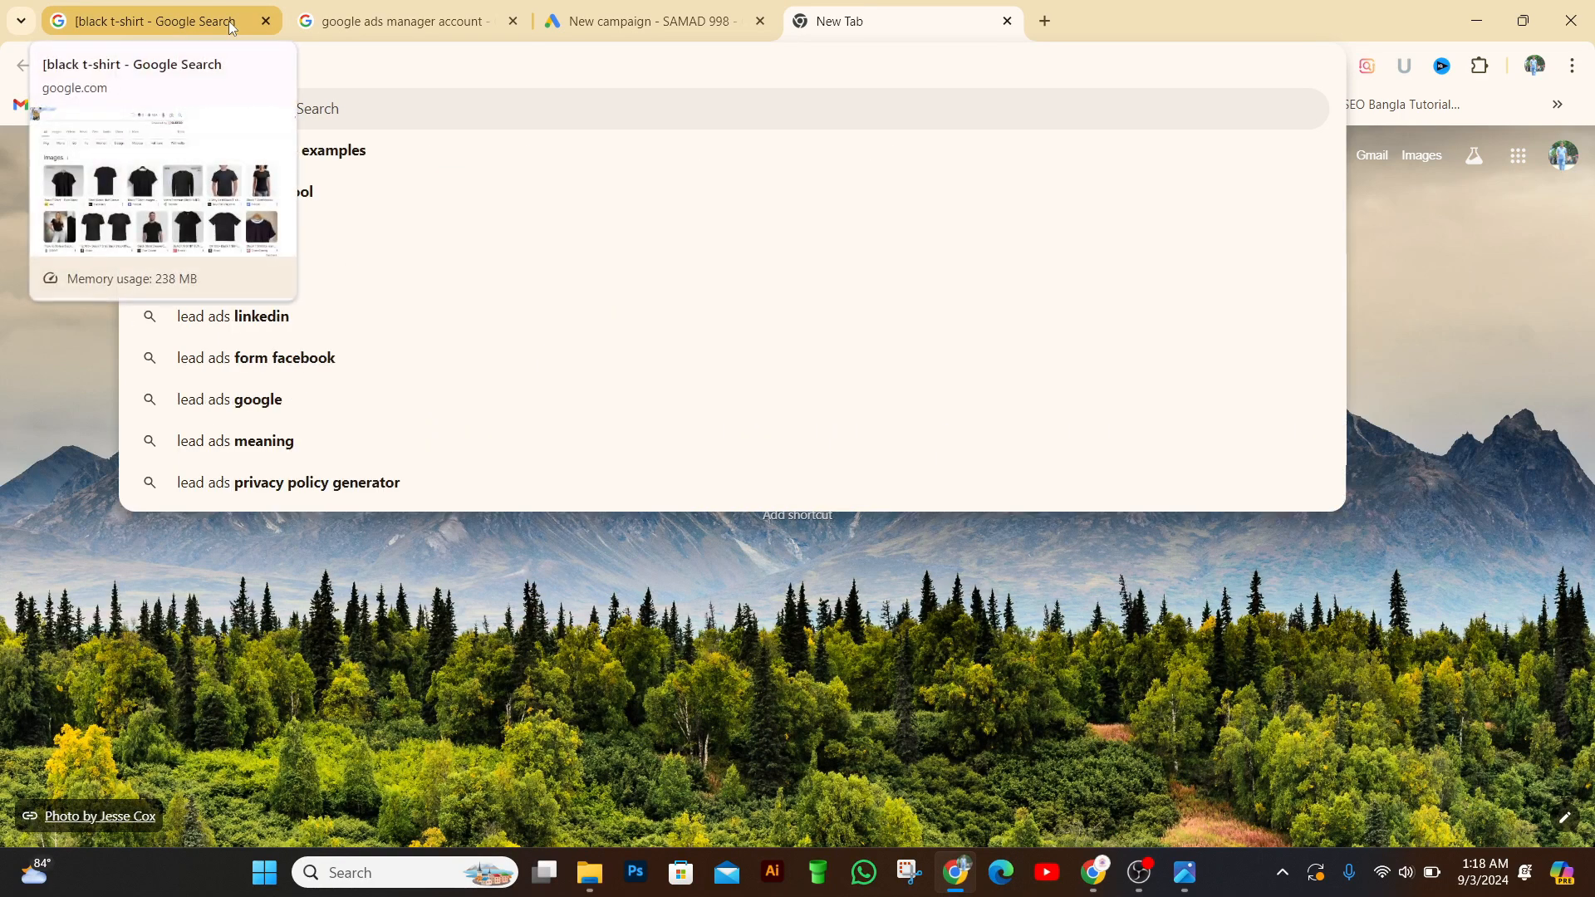
pyautogui.write(' ca')
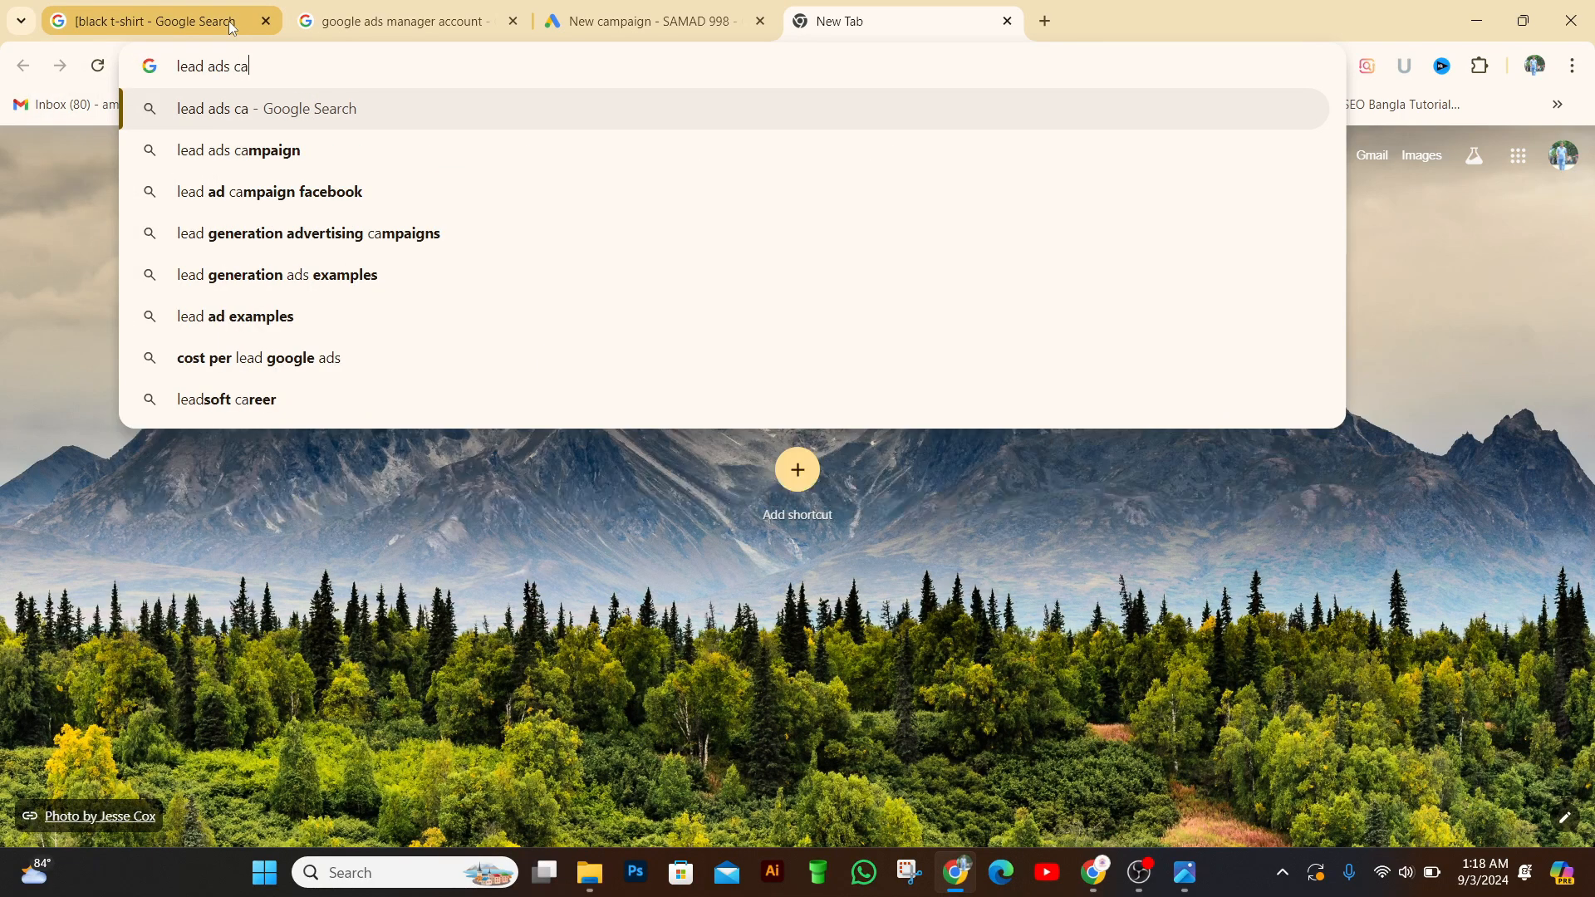
pyautogui.write('mp')
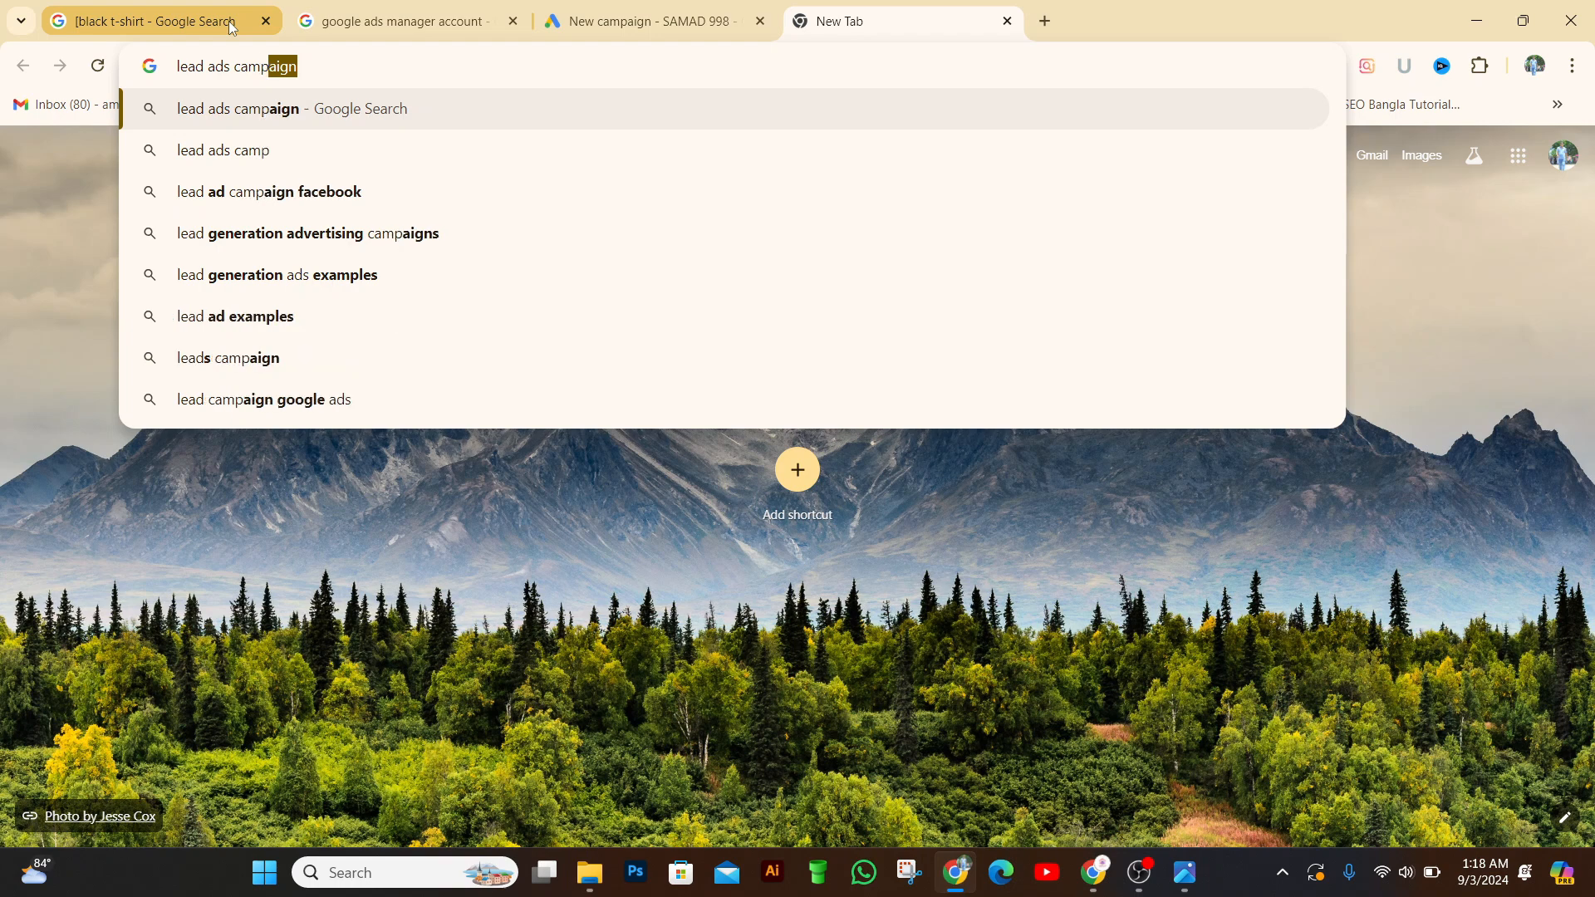
pyautogui.write('ain')
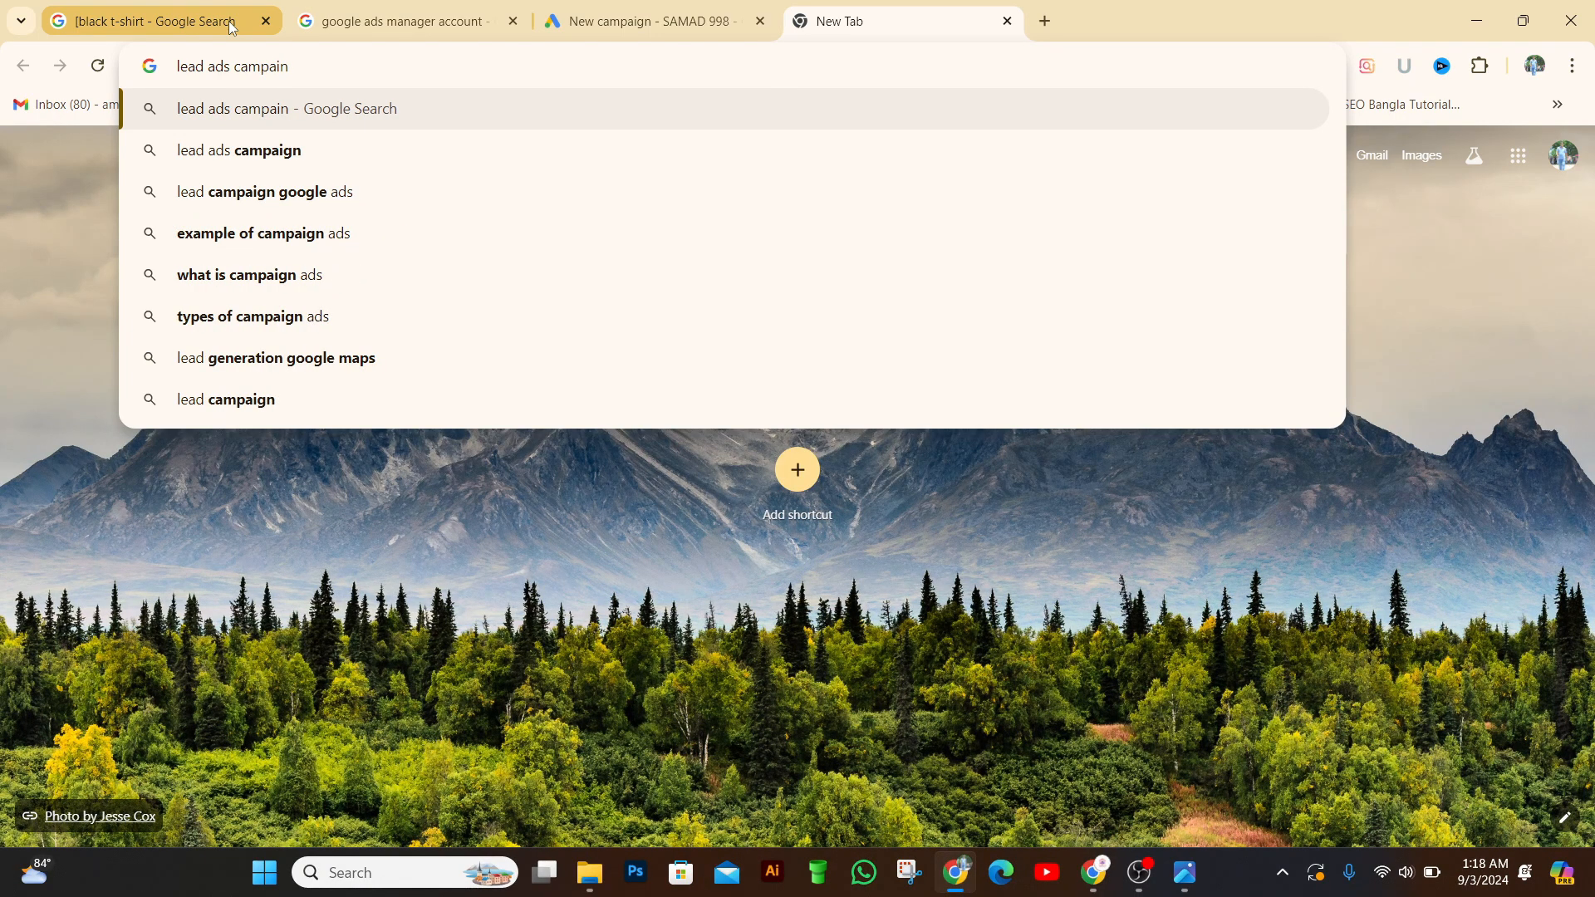
pyautogui.press('Return')
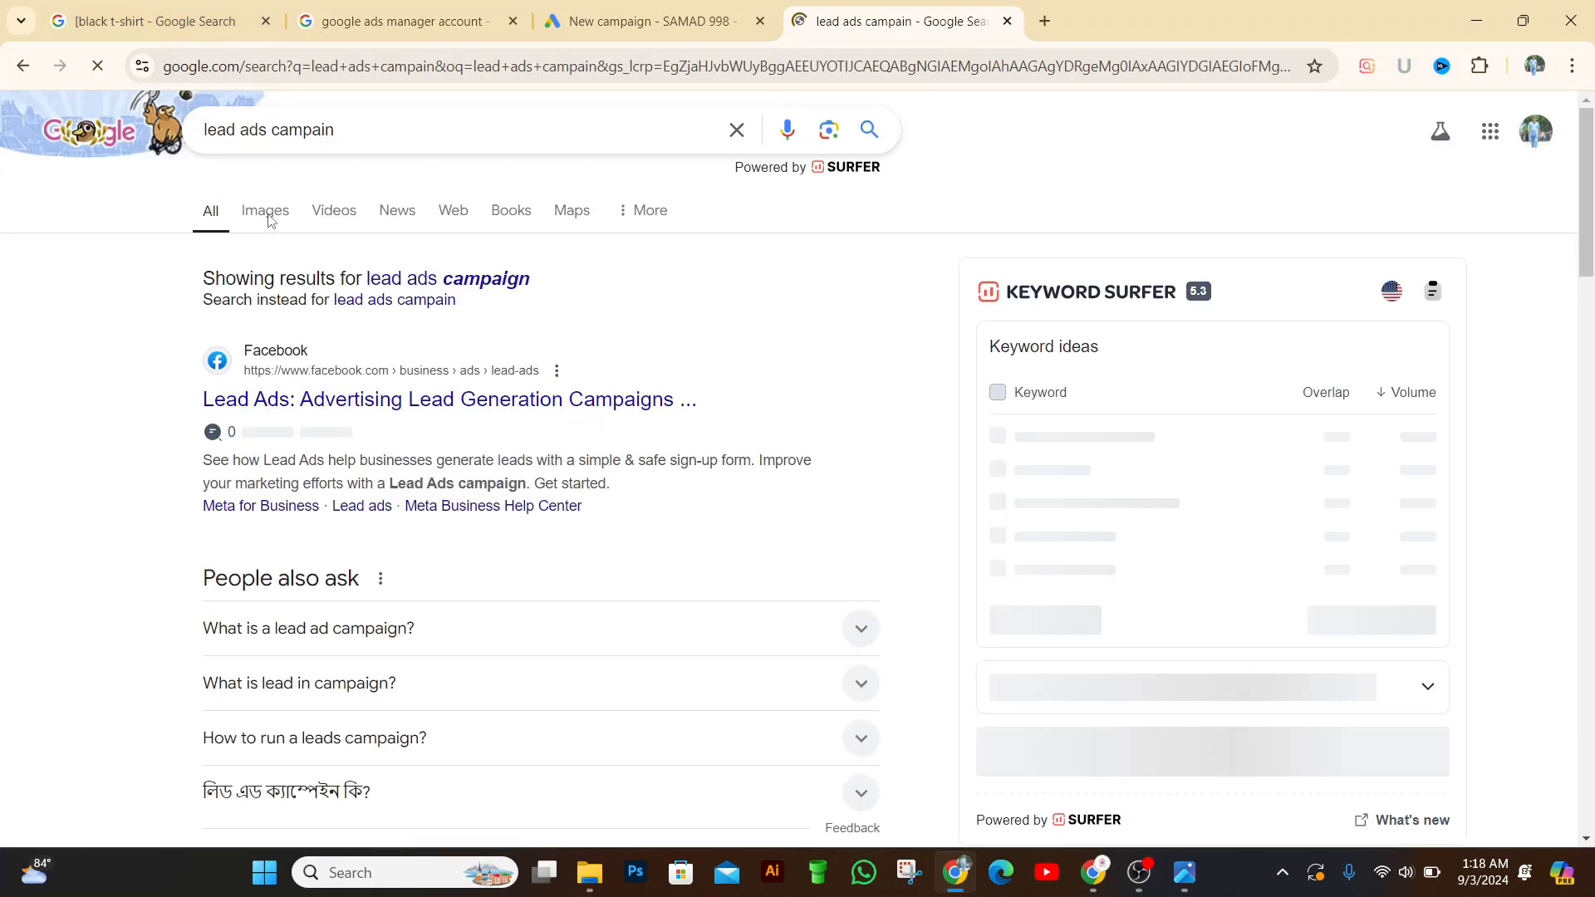
# - Show the image results for the lead ads campaign search and preview HubSpot's "How to Use Facebook Lead Ads" image
pyautogui.click(269, 220)
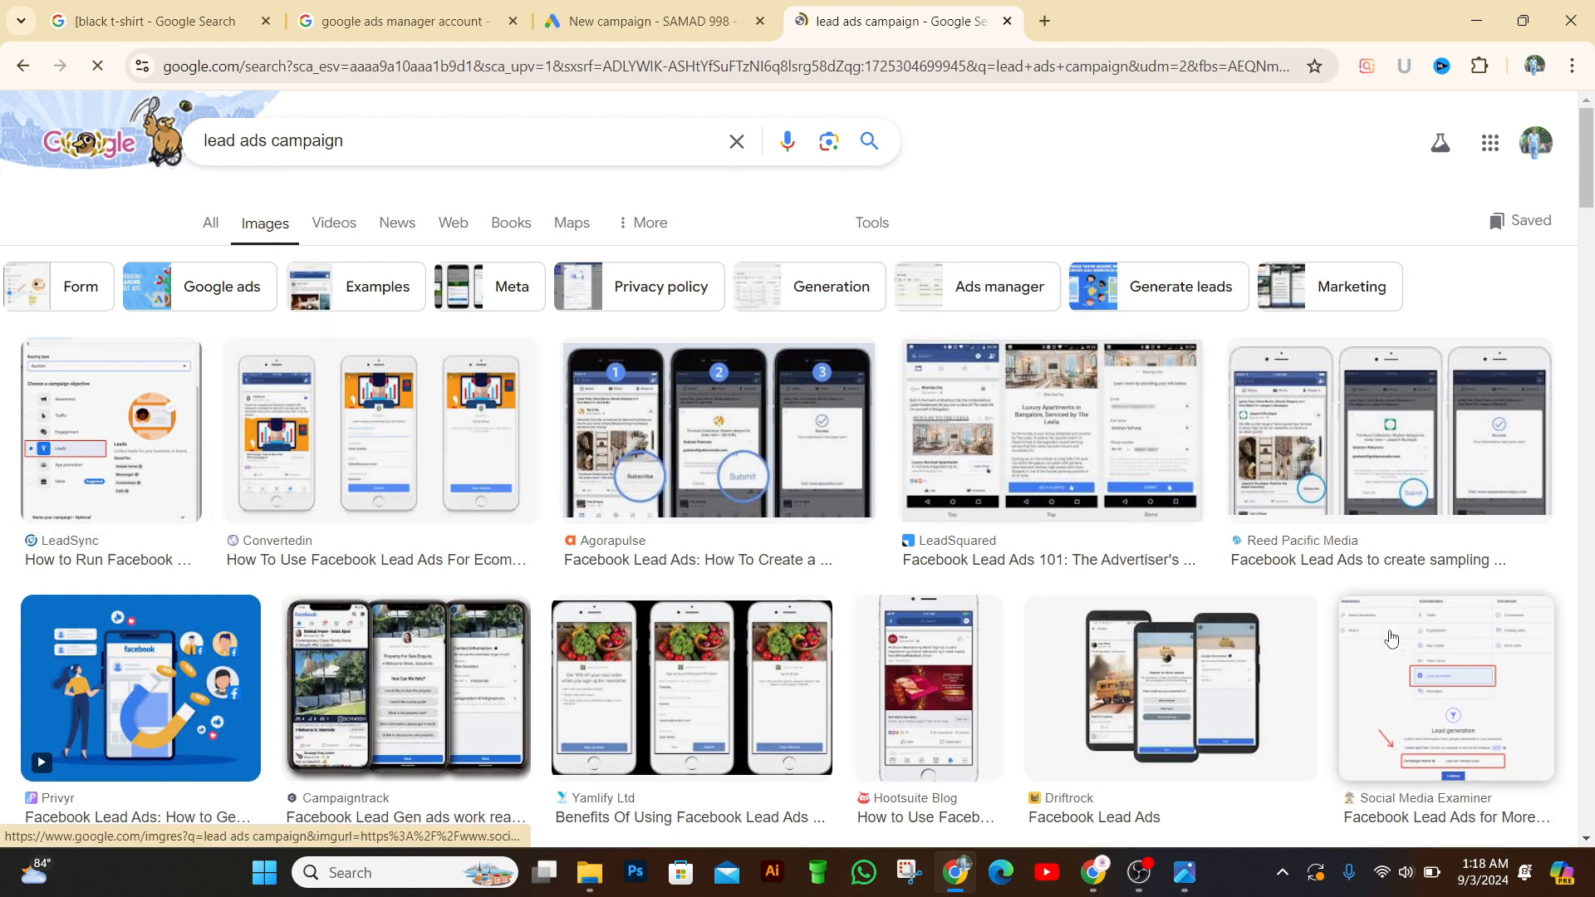
pyautogui.scroll(-5, 1391, 638)
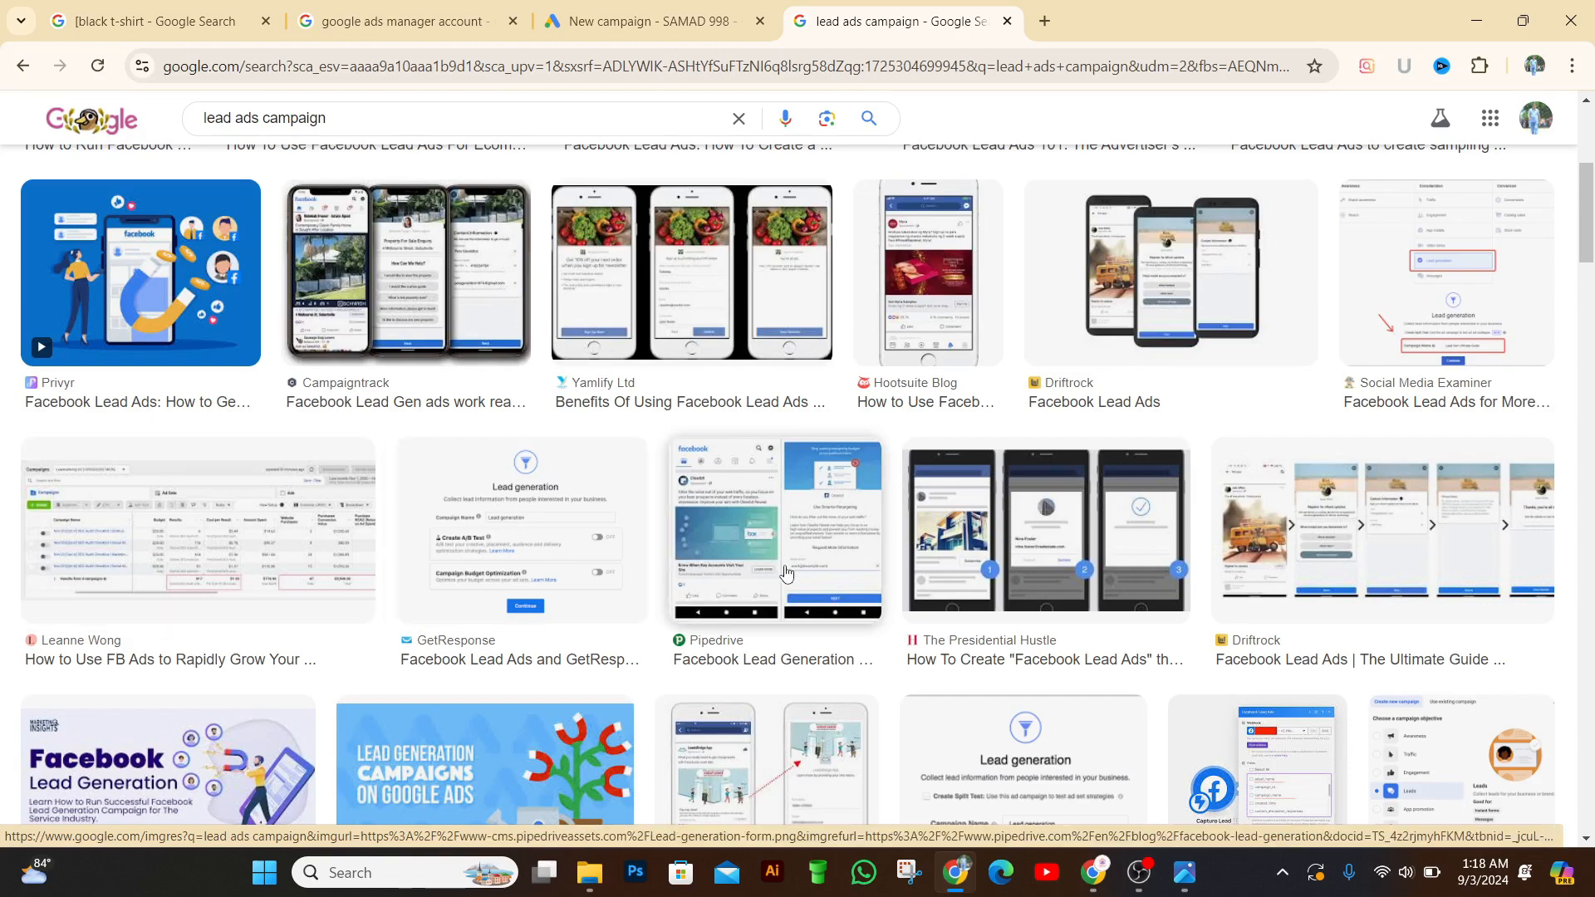
pyautogui.scroll(-4, 786, 573)
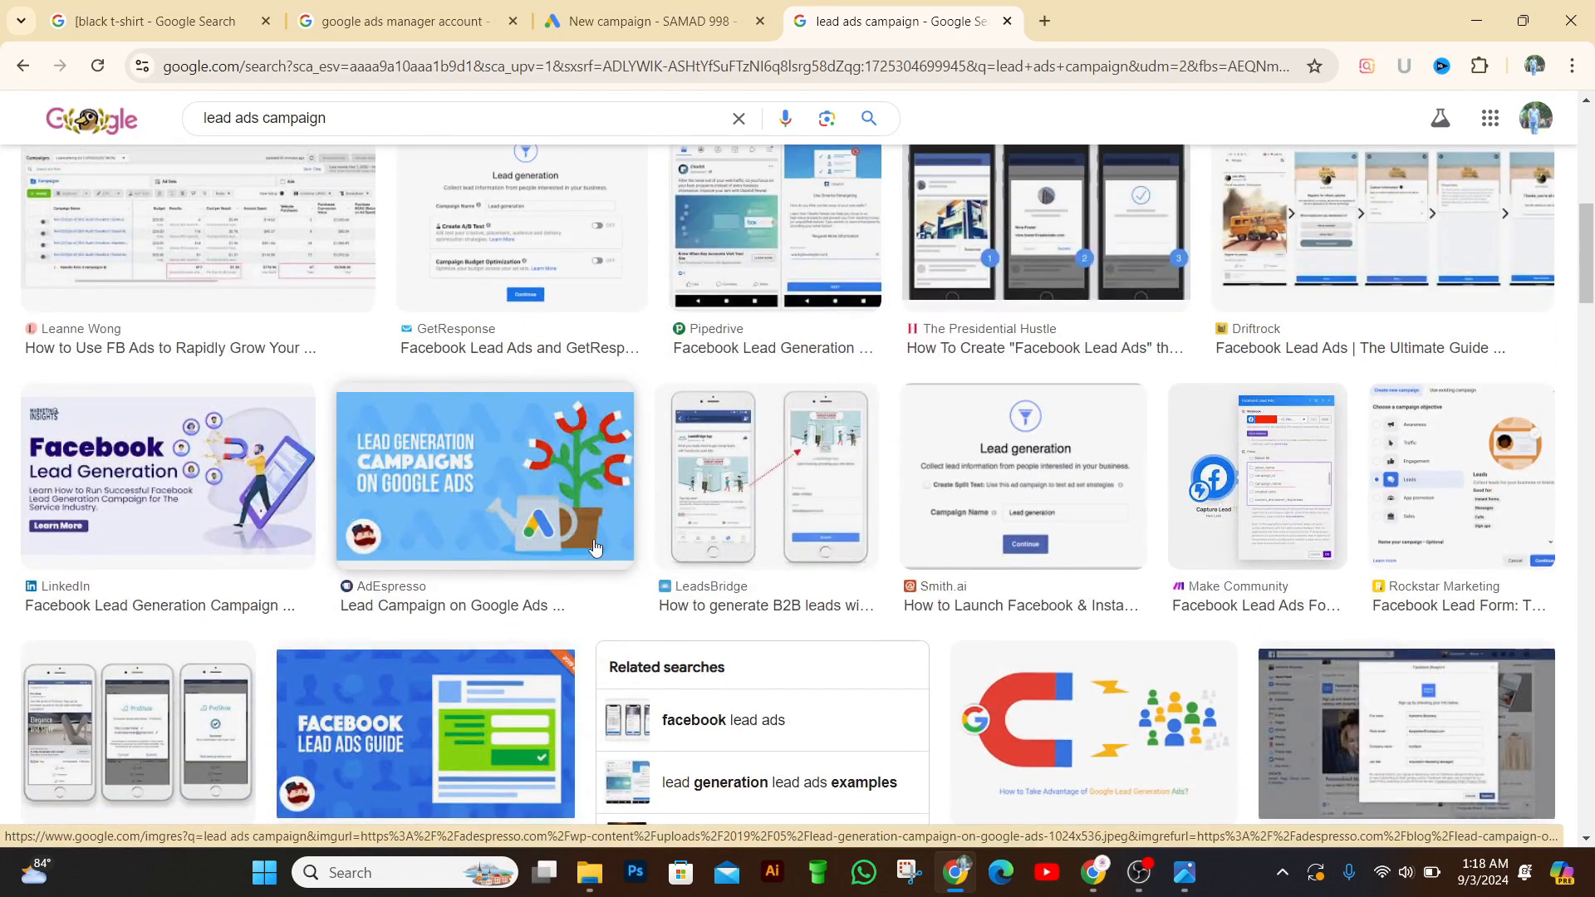
pyautogui.scroll(-3, 1456, 532)
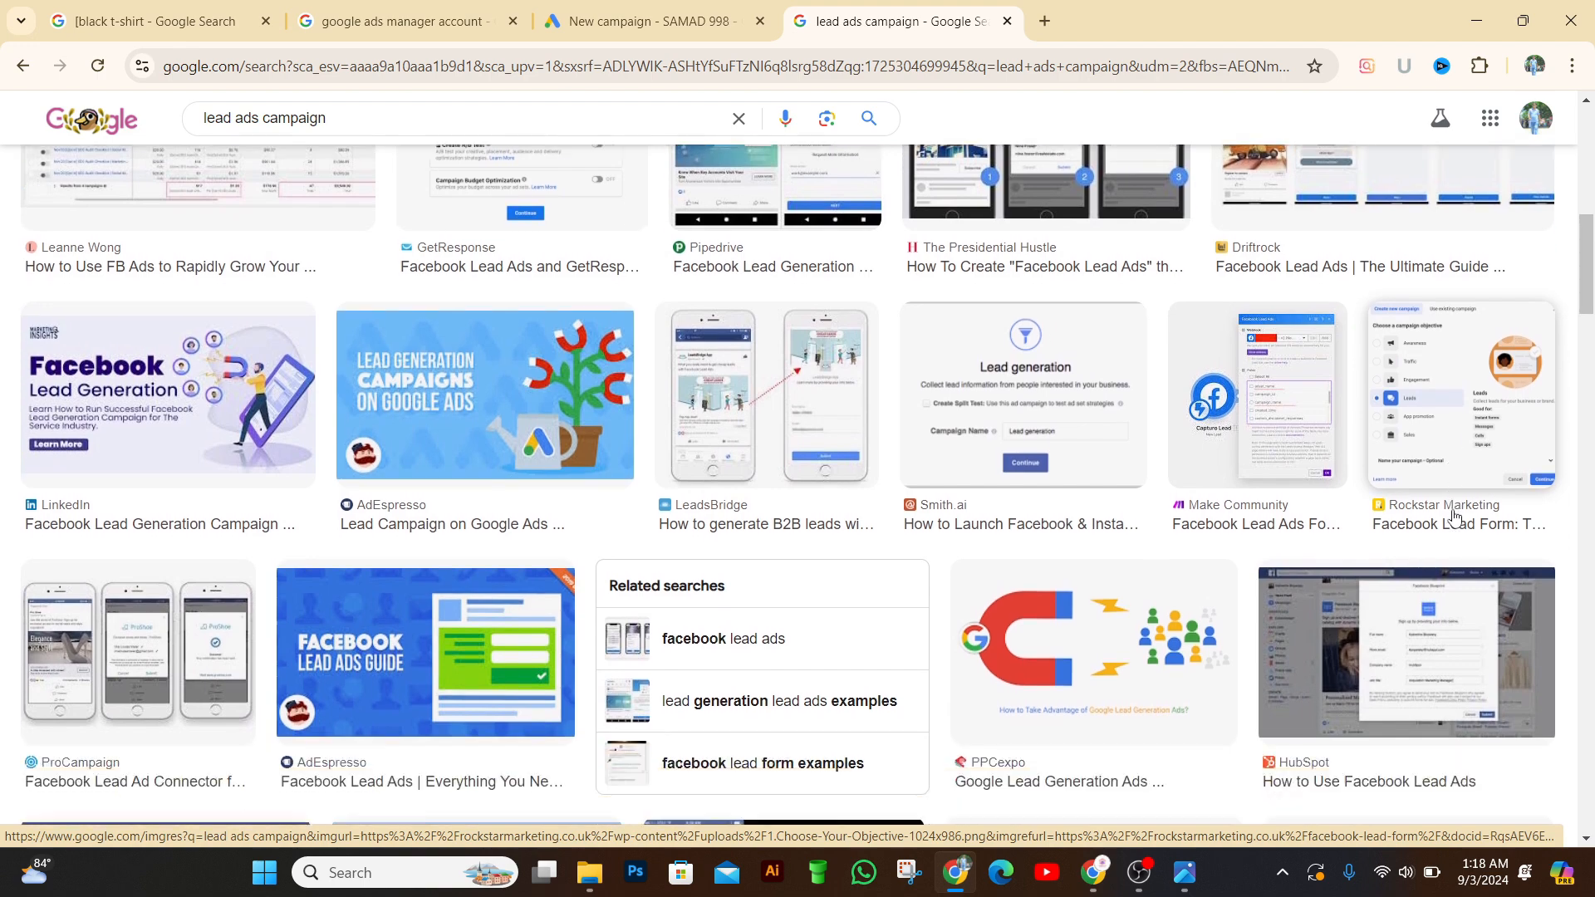
pyautogui.click(1456, 533)
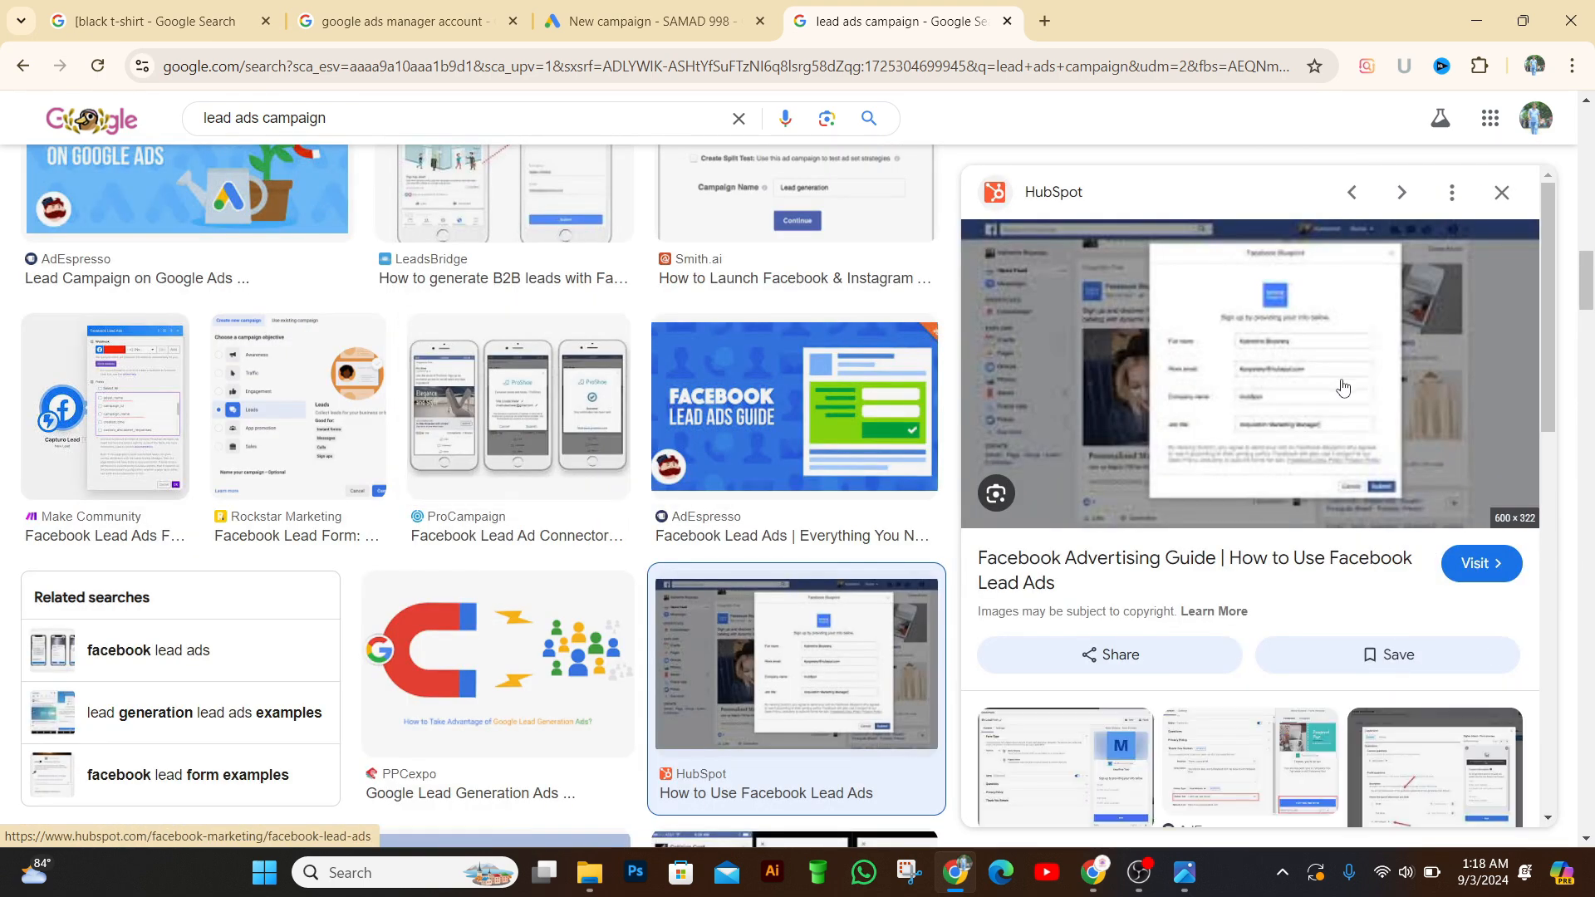
# - Preview the related AdEspresso images showing the Facebook lead form setup and the appointment scheduling question
pyautogui.scroll(-3, 1301, 403)
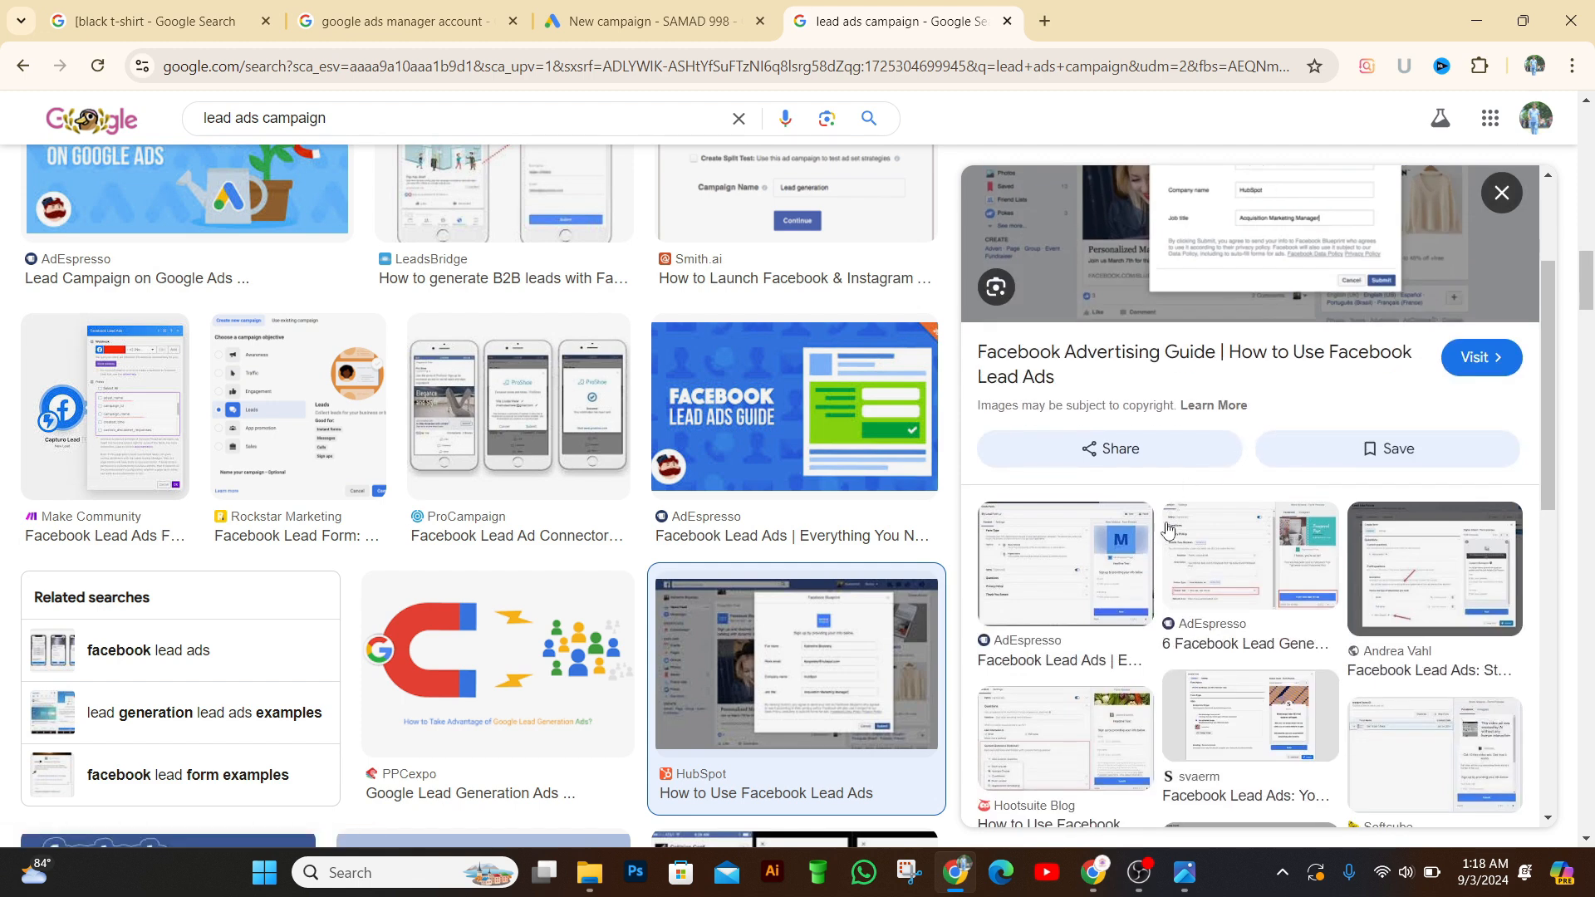
pyautogui.click(1132, 565)
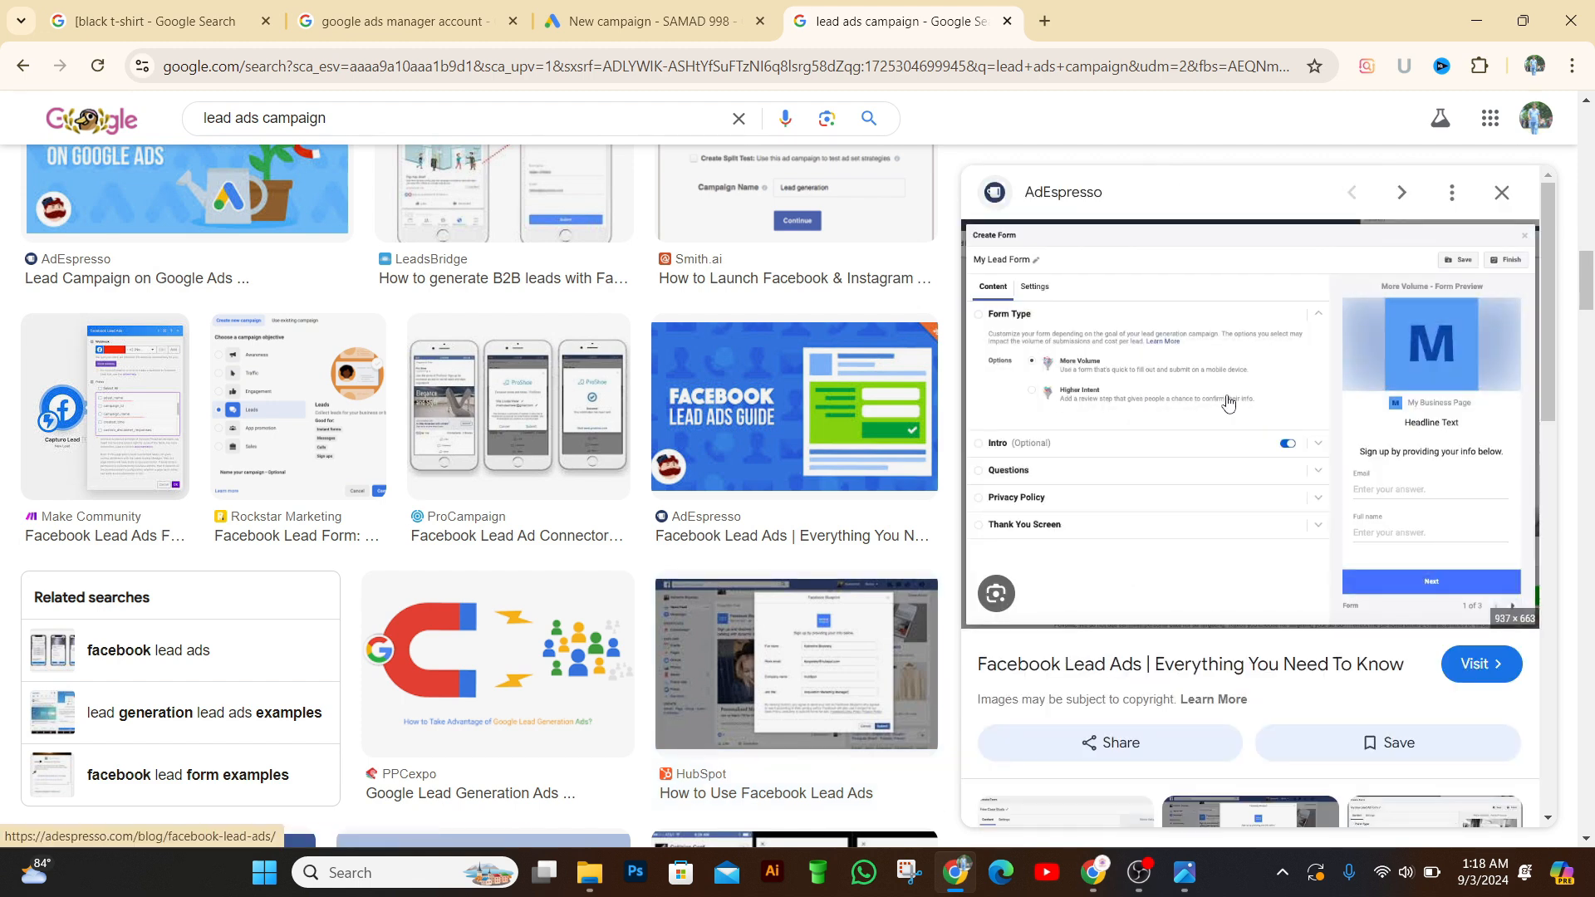
pyautogui.scroll(-5, 1196, 482)
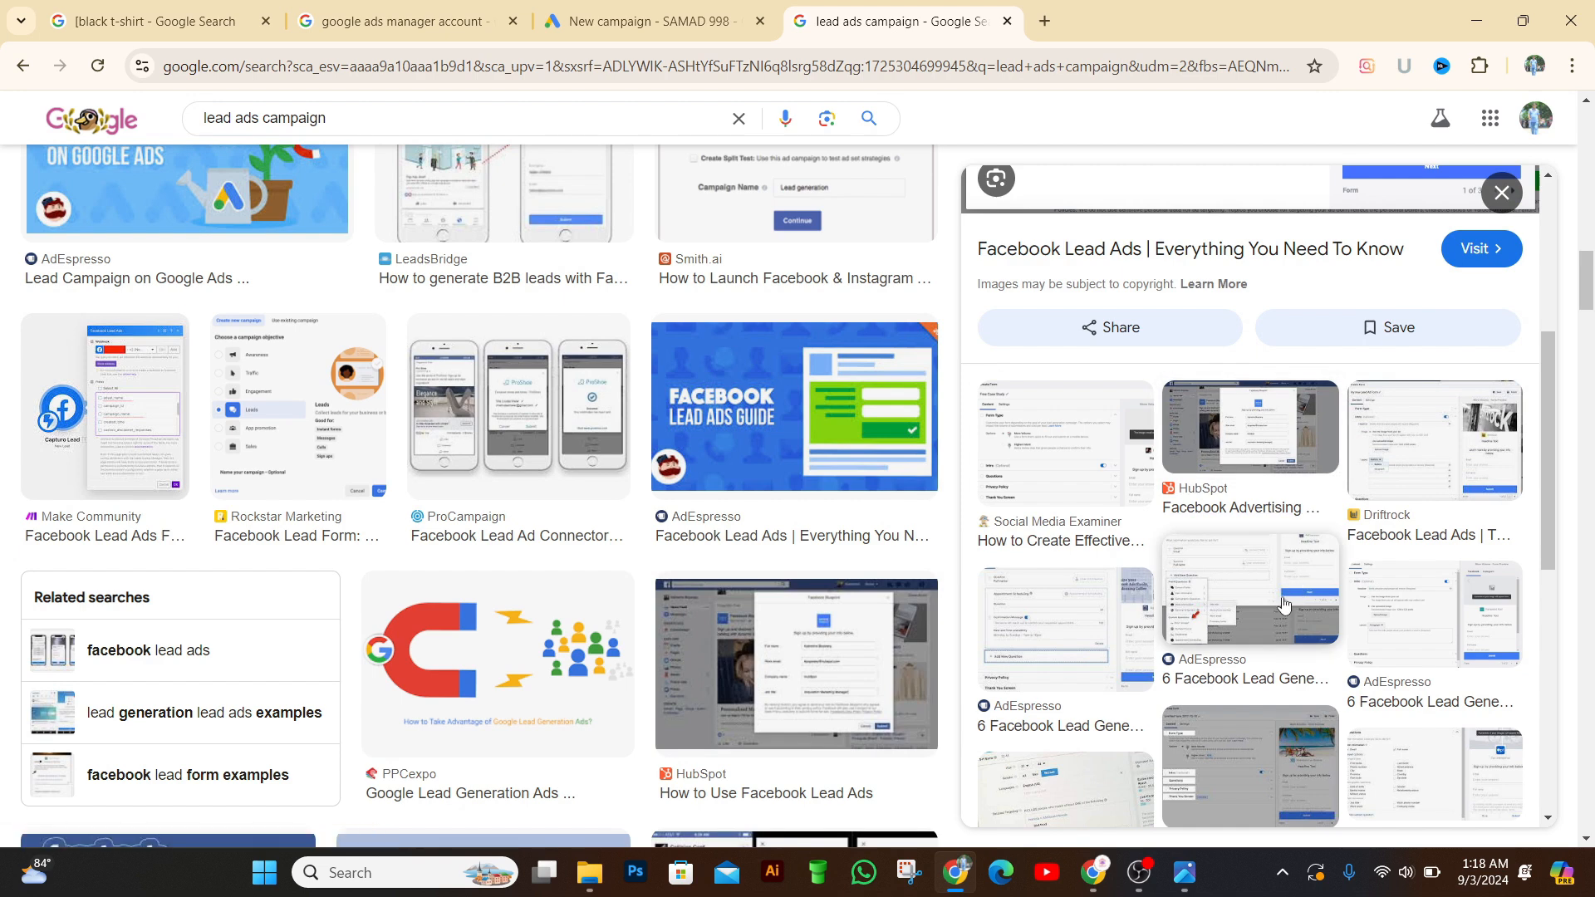
pyautogui.click(1086, 608)
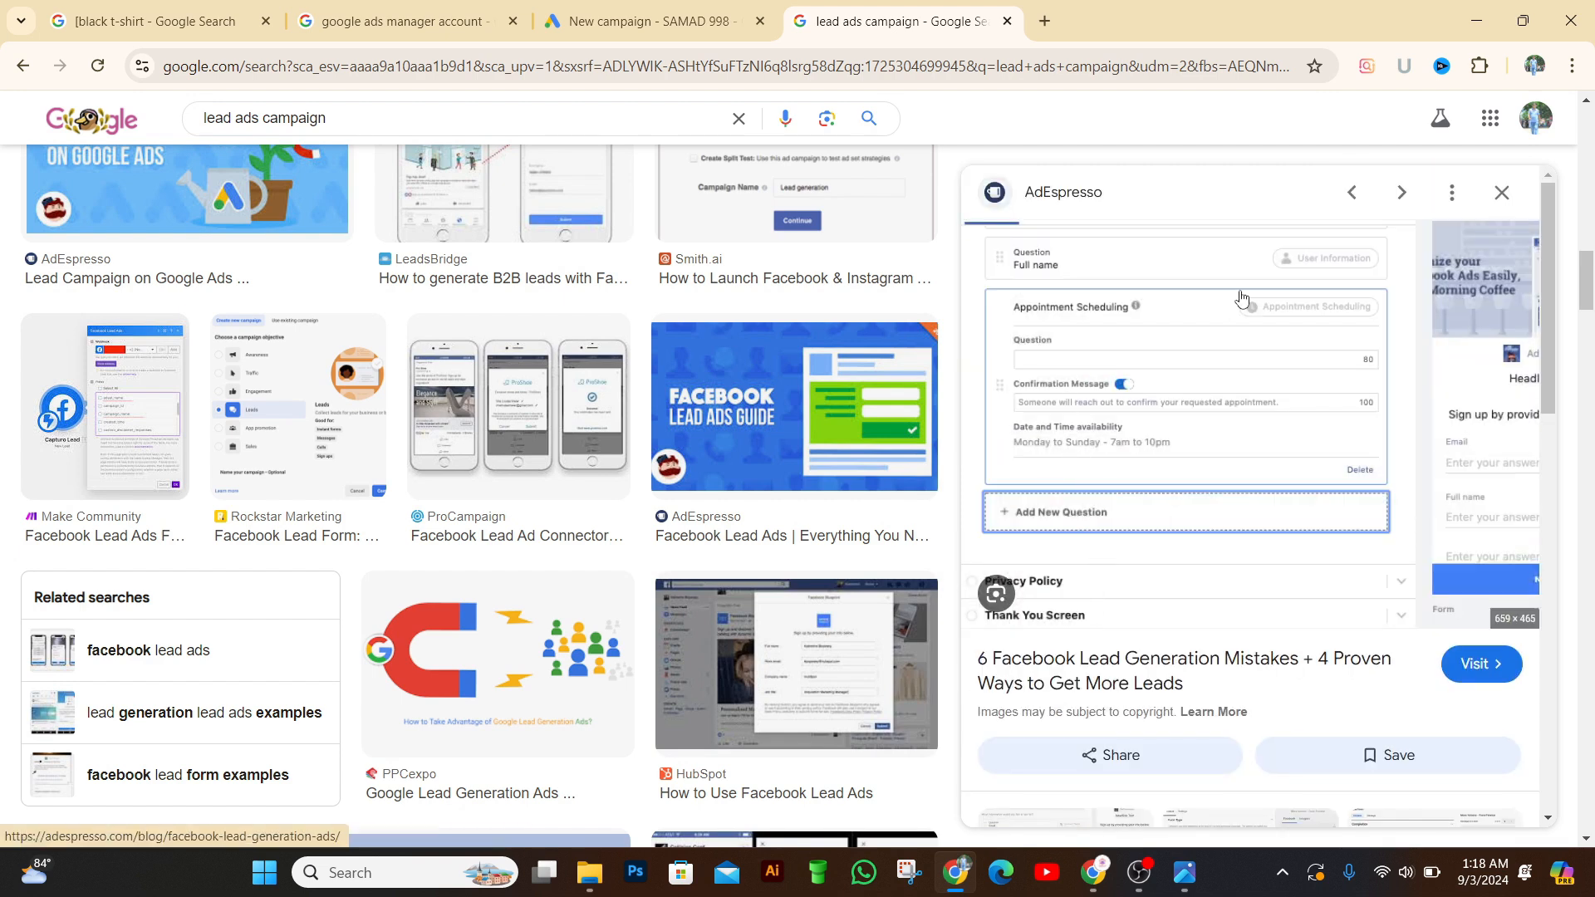
# - Return to the new campaign page in Google Ads and choose Sales as the campaign objective
pyautogui.click(651, 19)
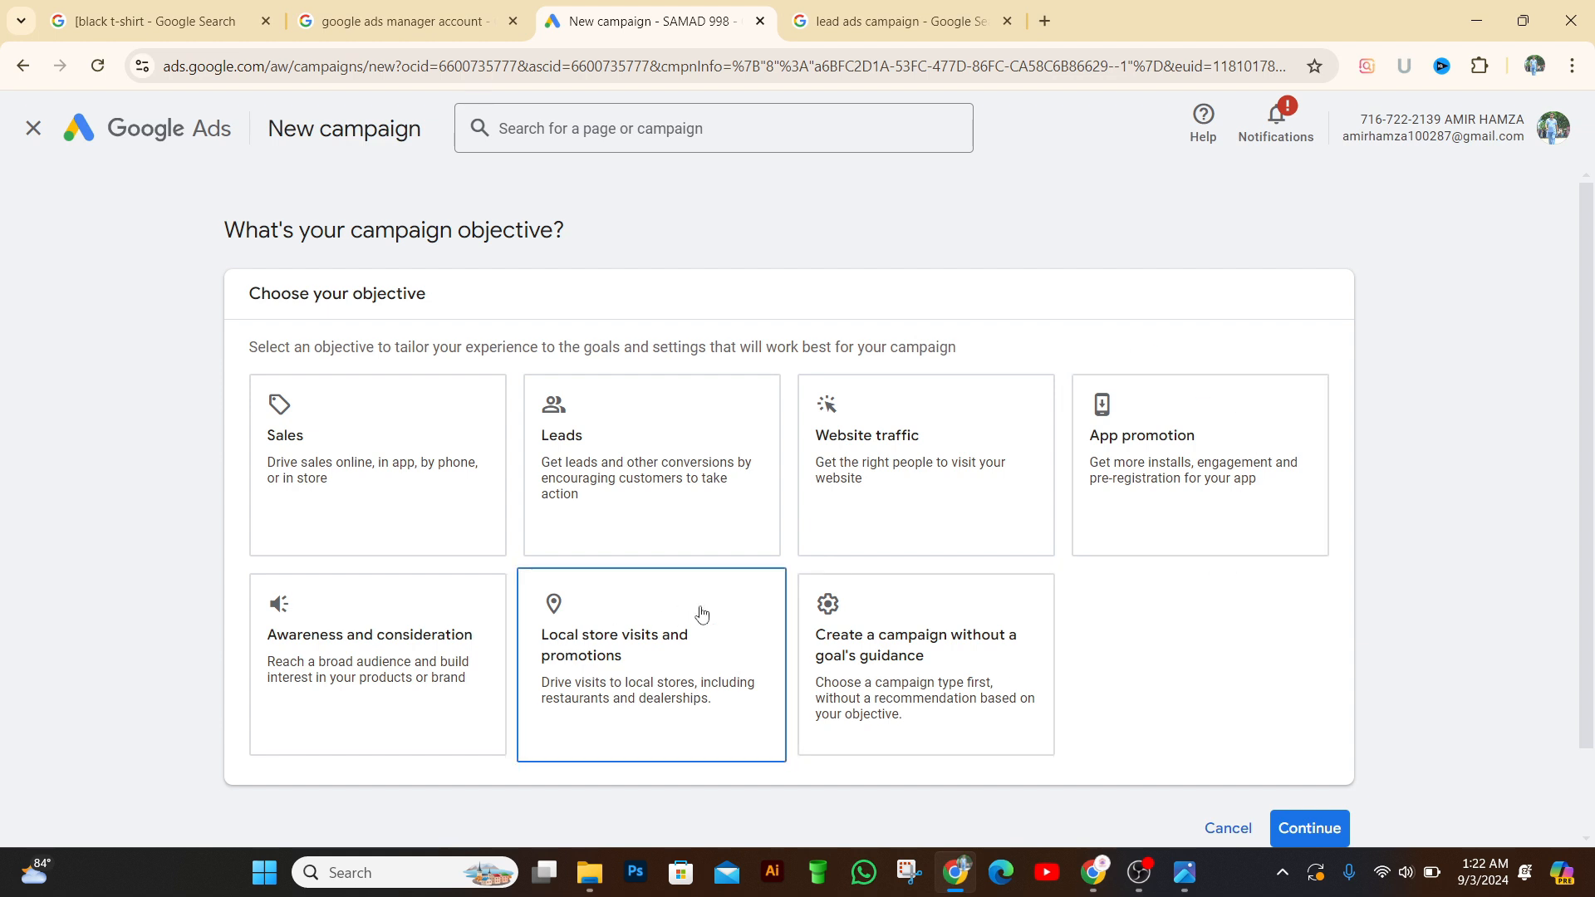
pyautogui.click(458, 513)
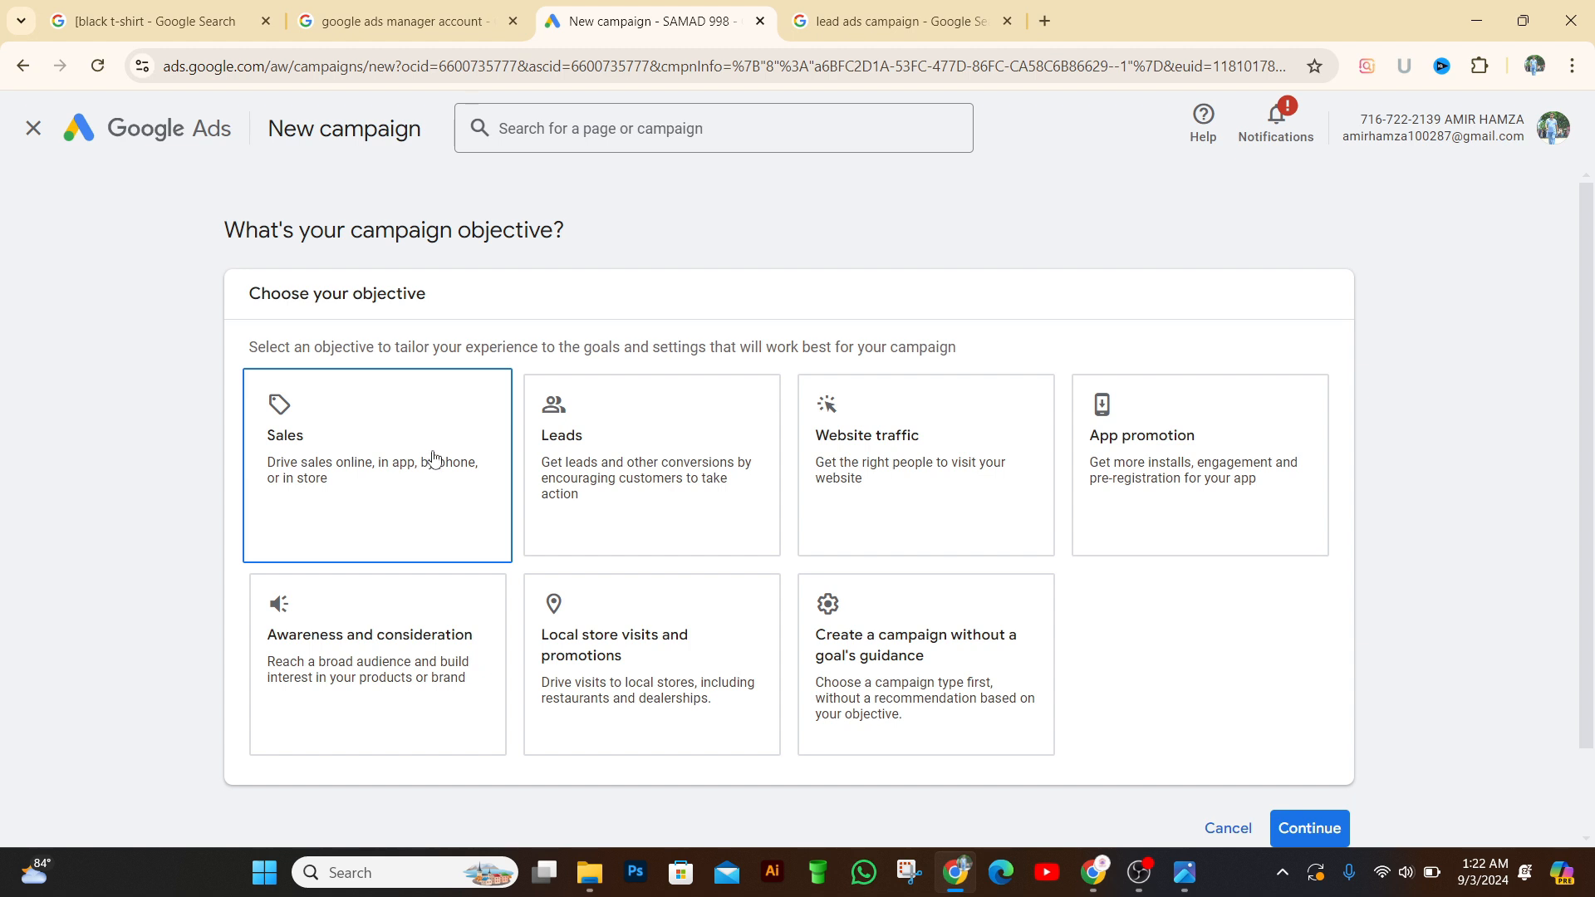
pyautogui.click(616, 454)
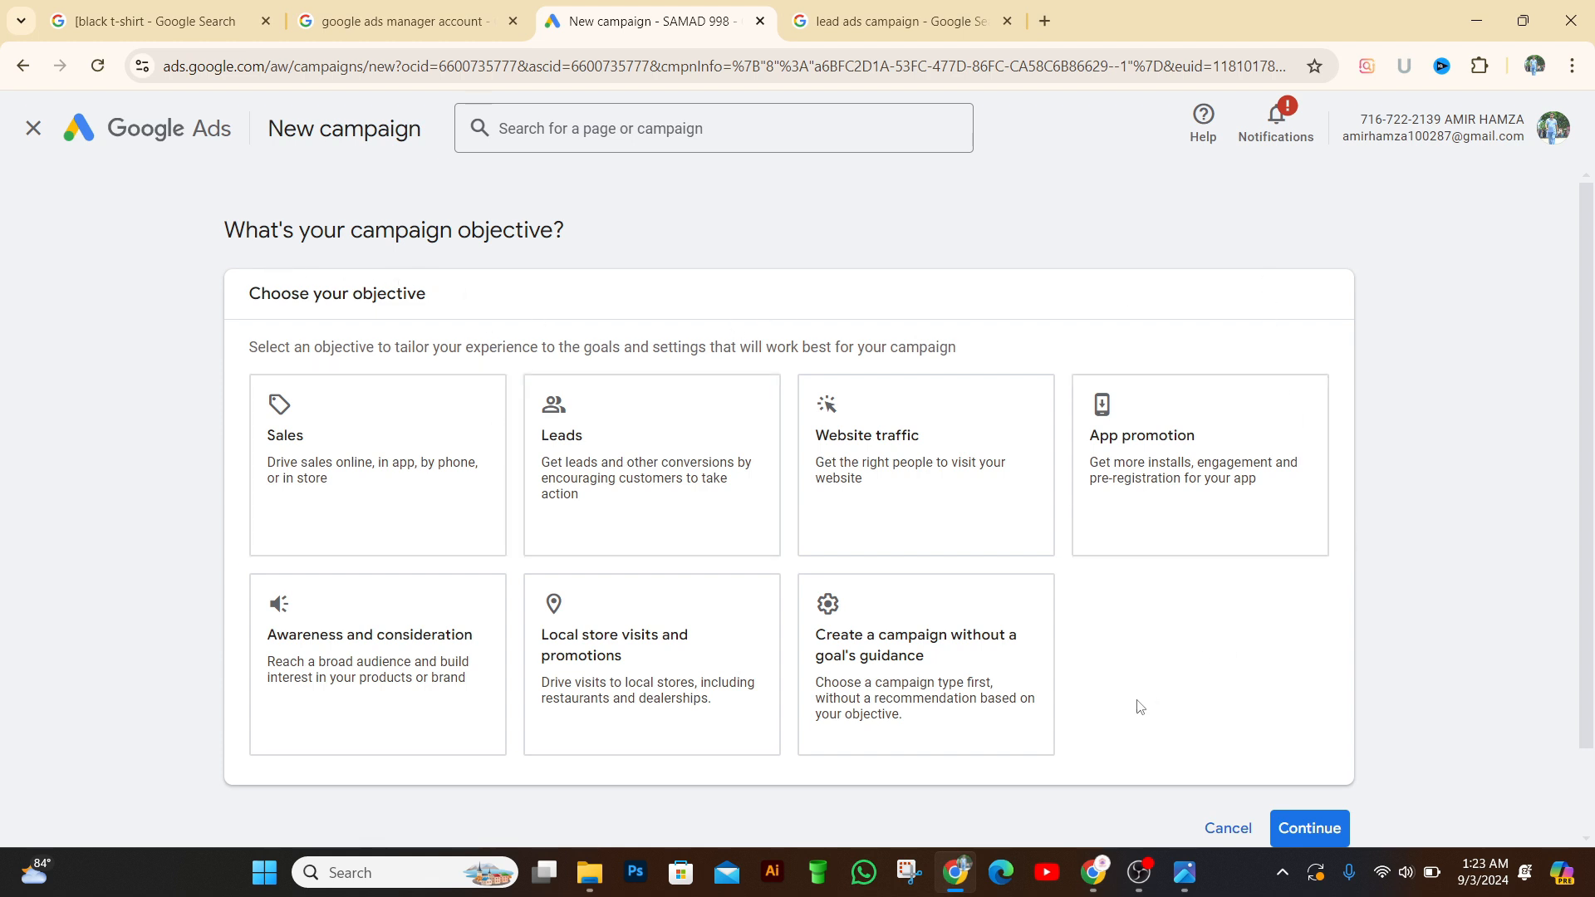
pyautogui.scroll(-1, 1151, 696)
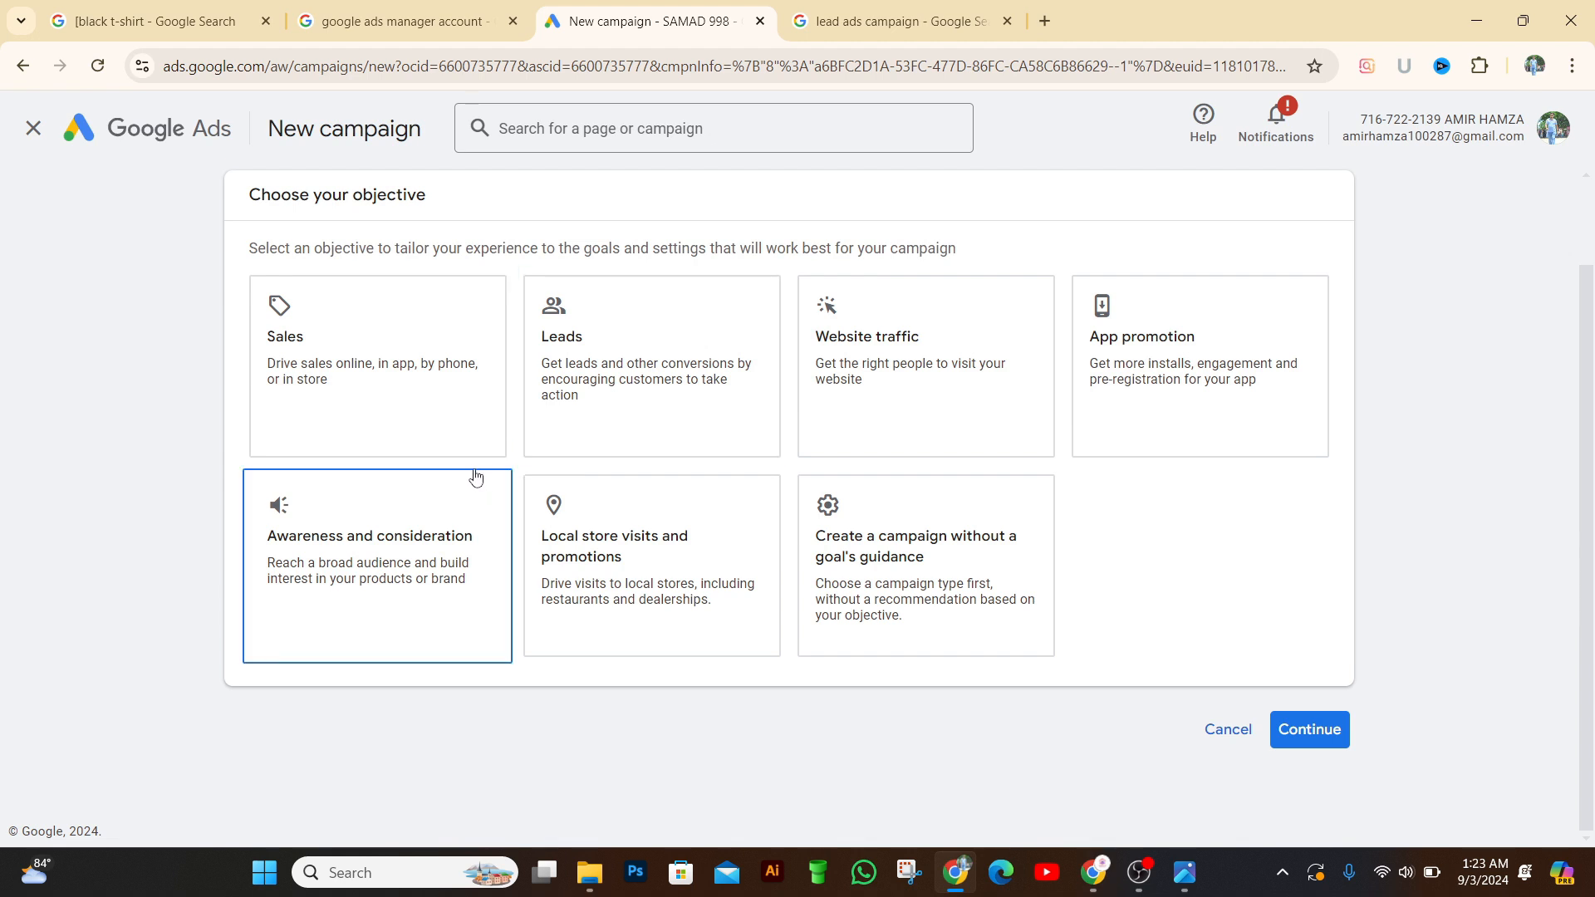
pyautogui.click(340, 380)
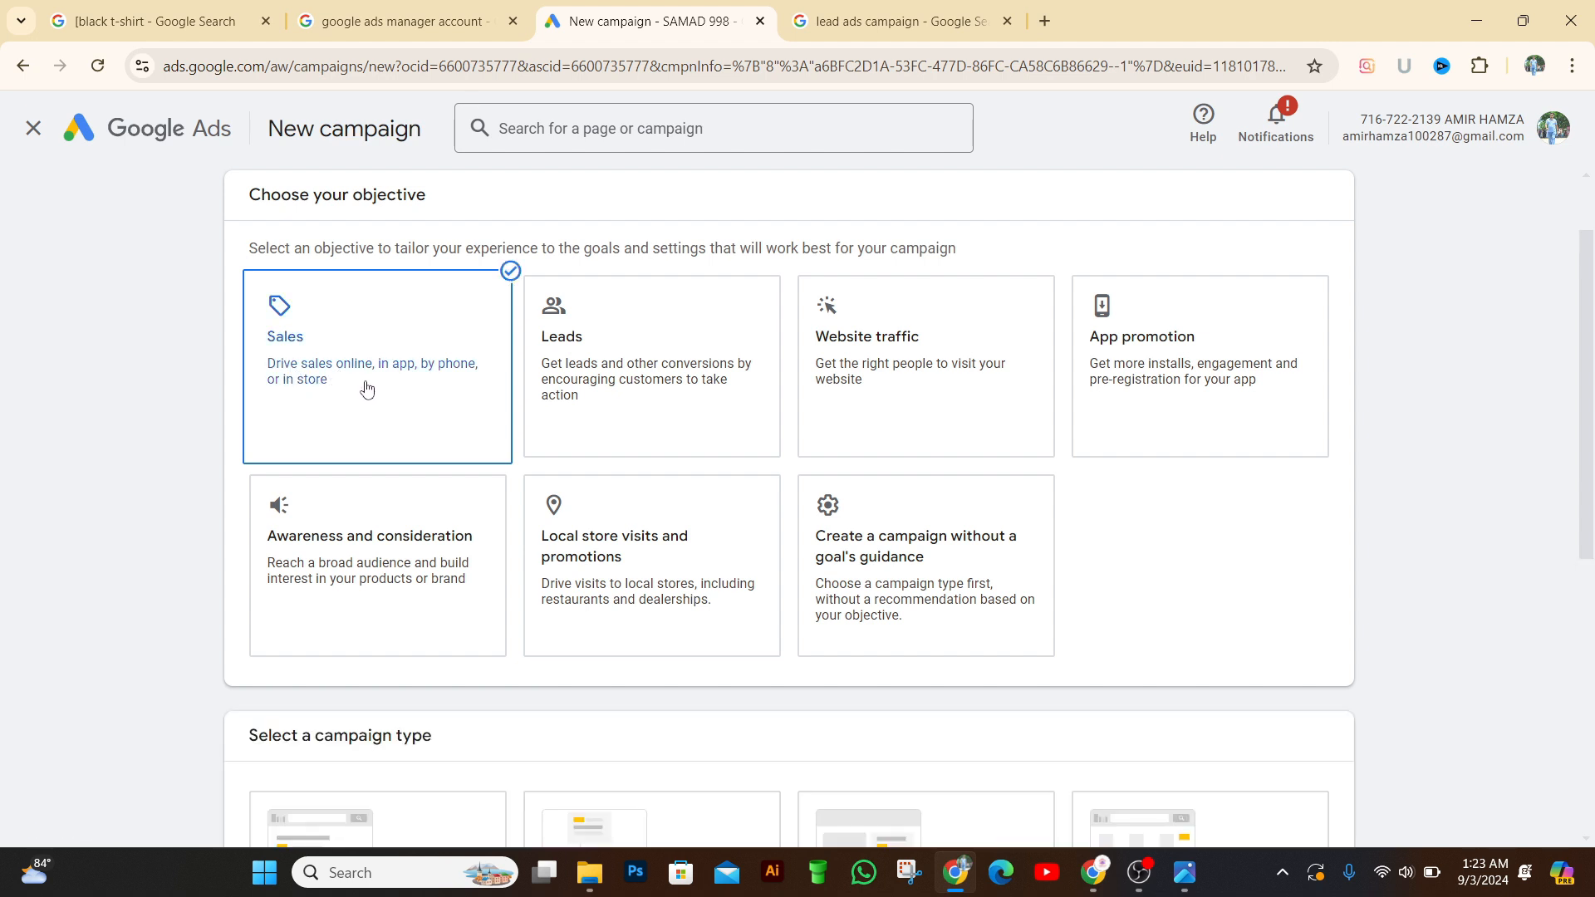
# - Examine the campaign types offered for the Sales objective: Search, Performance Max, Display, Shopping, Video and Demand Gen
pyautogui.scroll(-5, 774, 316)
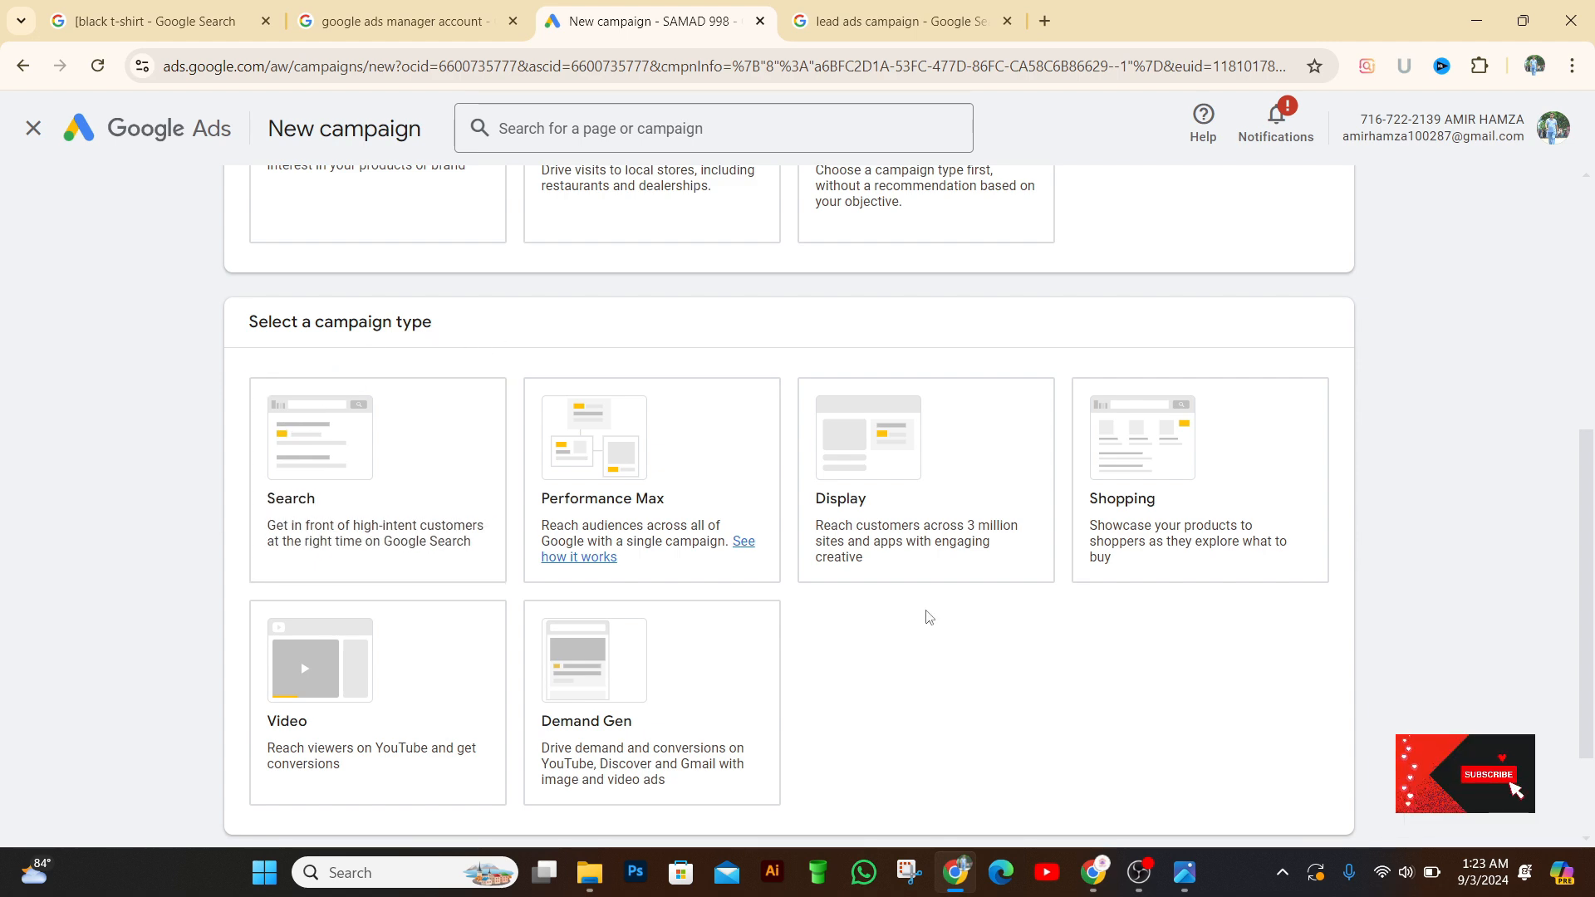
pyautogui.scroll(1, 378, 527)
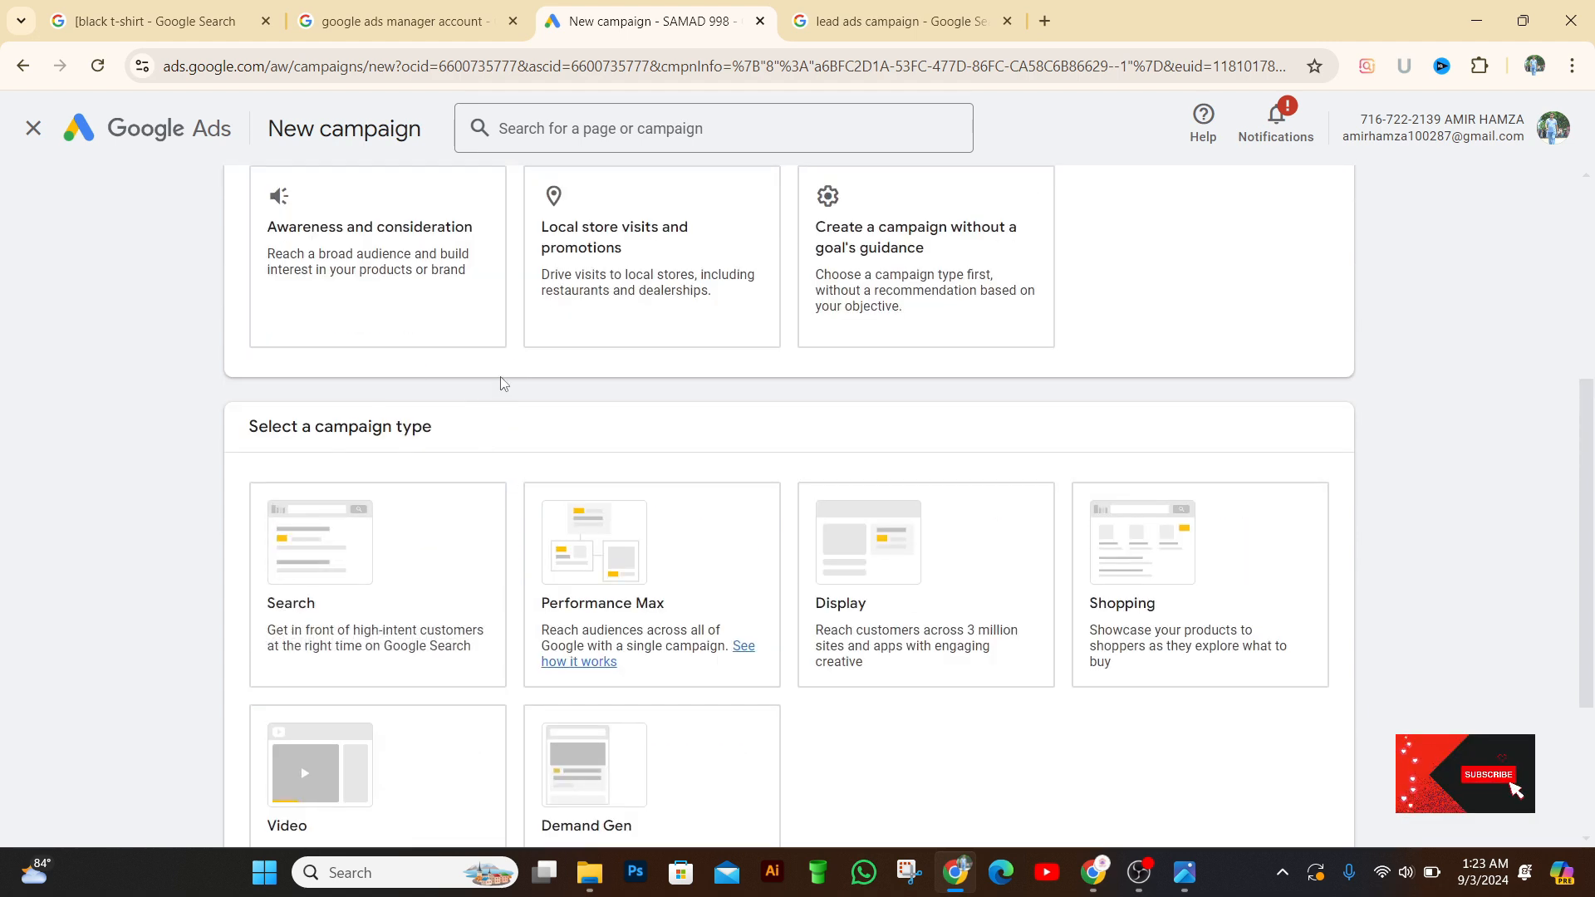
pyautogui.scroll(4, 491, 390)
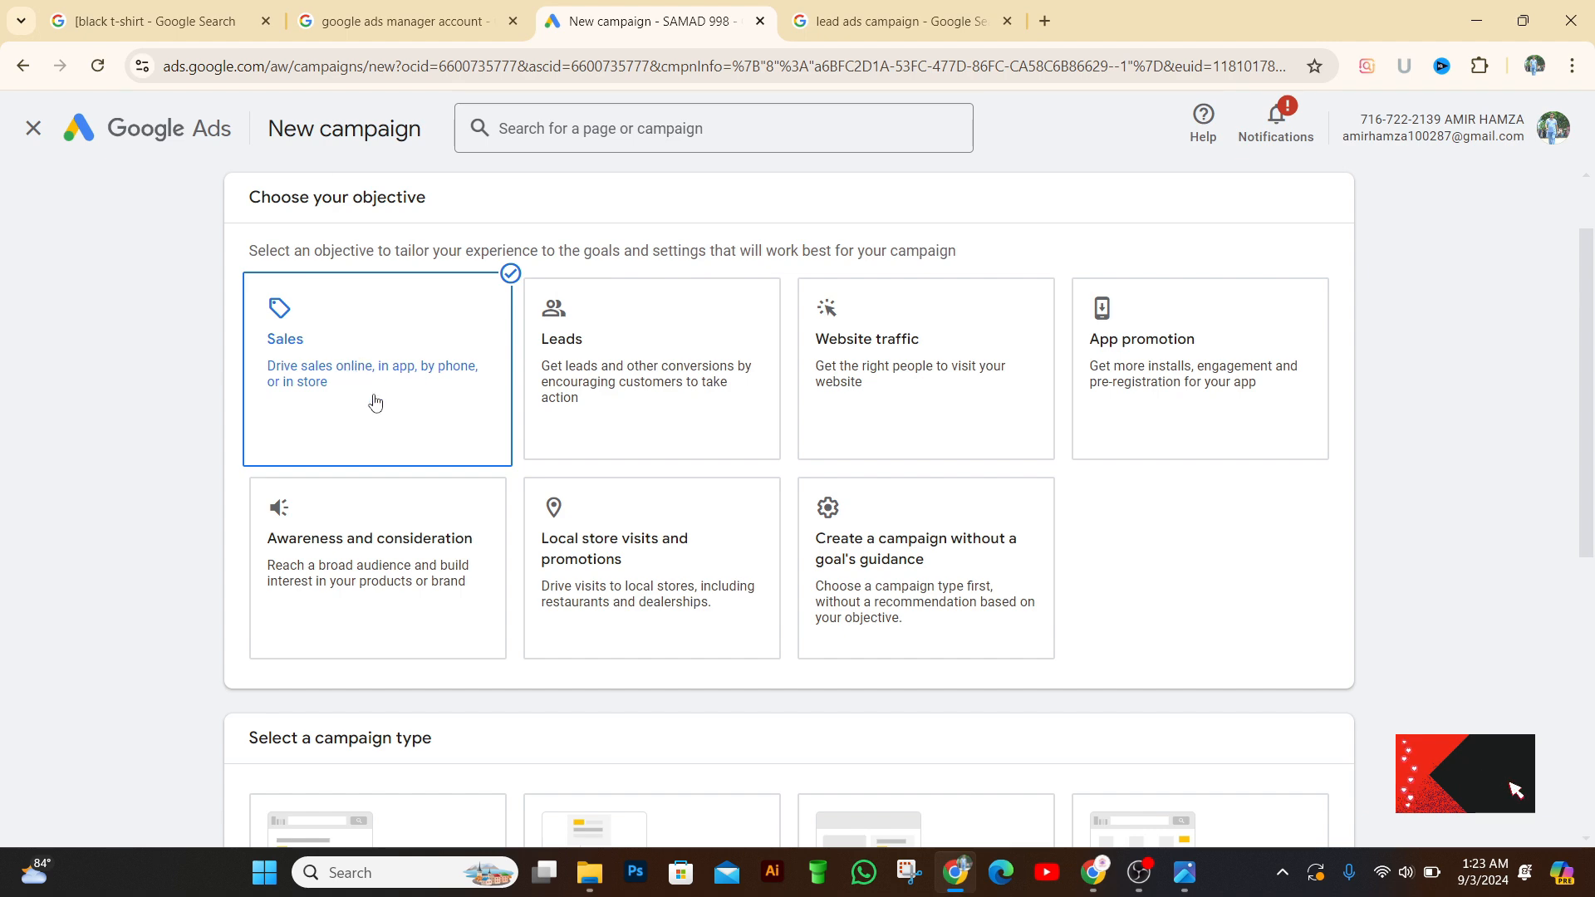
pyautogui.scroll(-1, 430, 498)
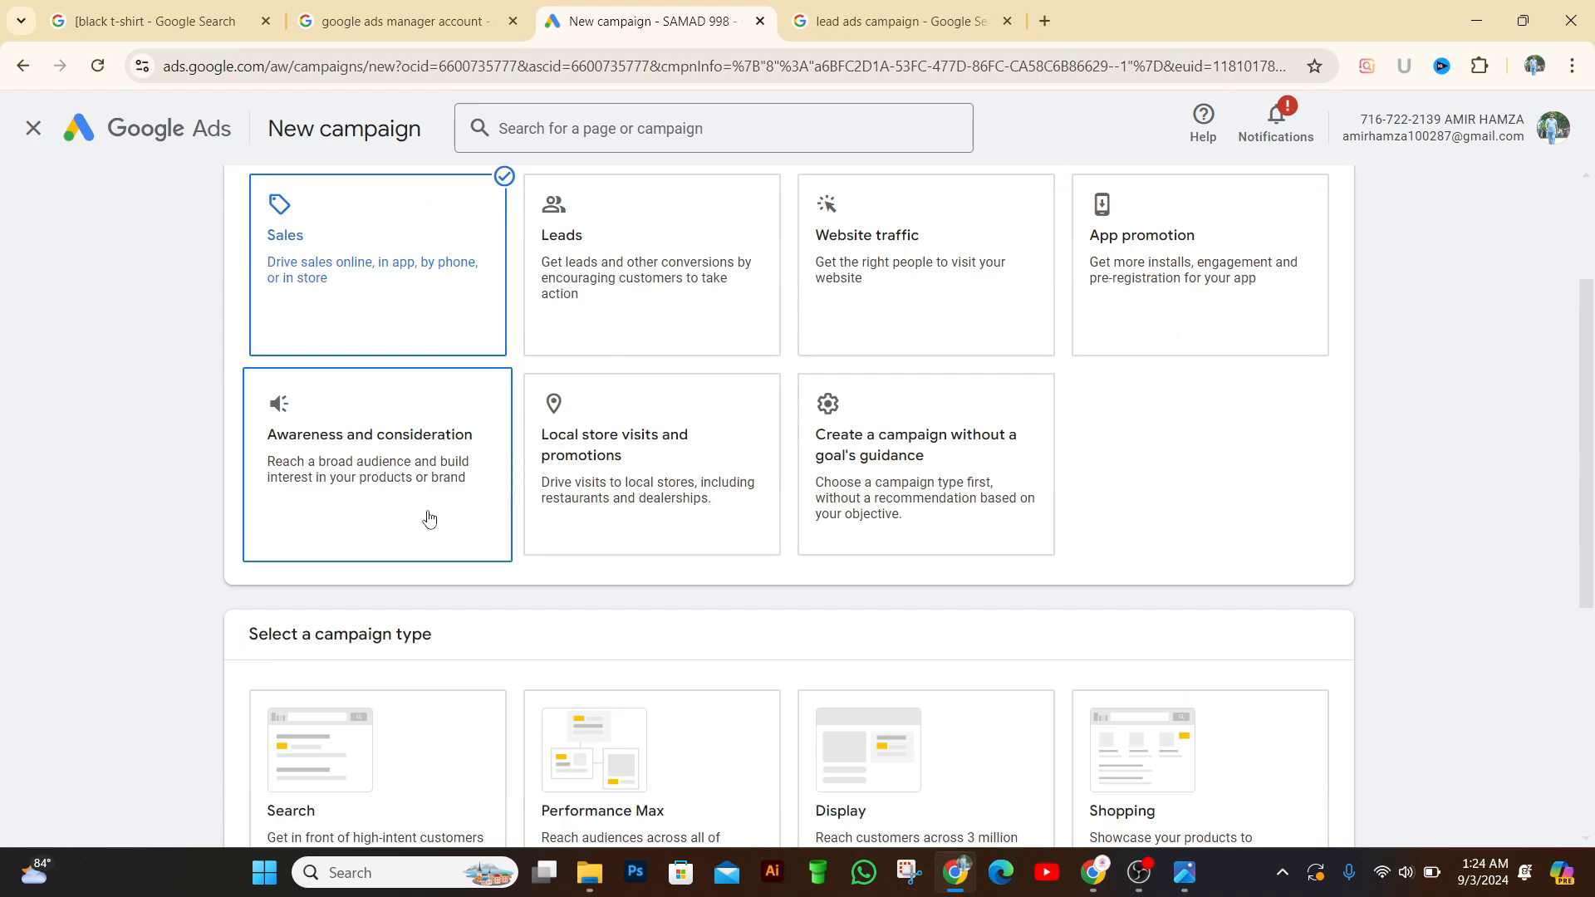
pyautogui.scroll(-2, 364, 522)
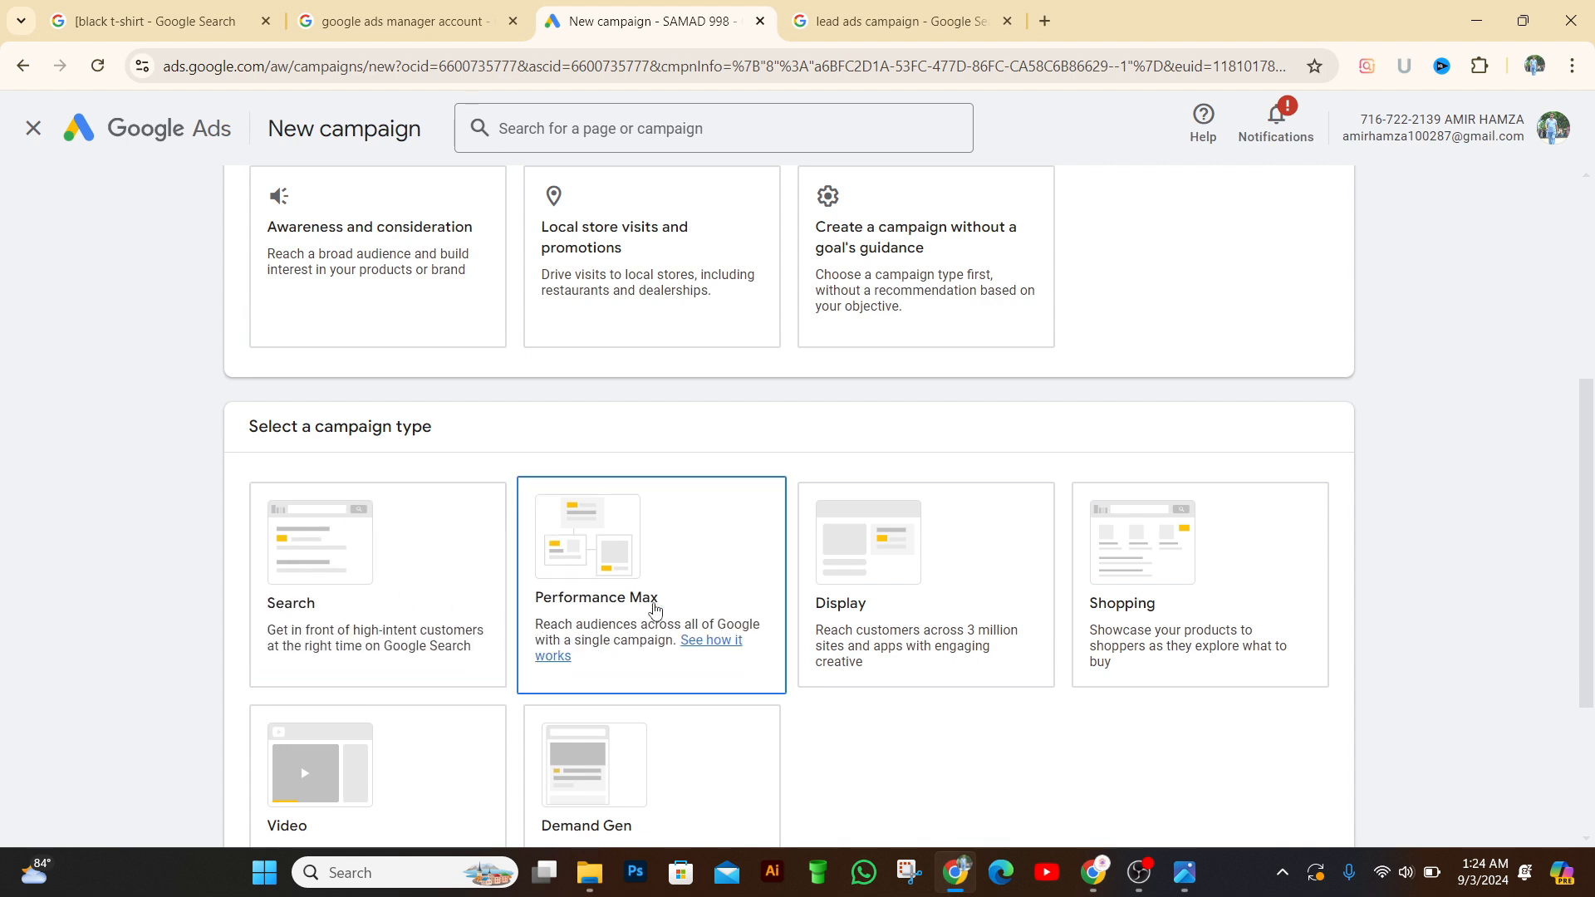
pyautogui.click(735, 644)
pyautogui.scroll(-2, 623, 715)
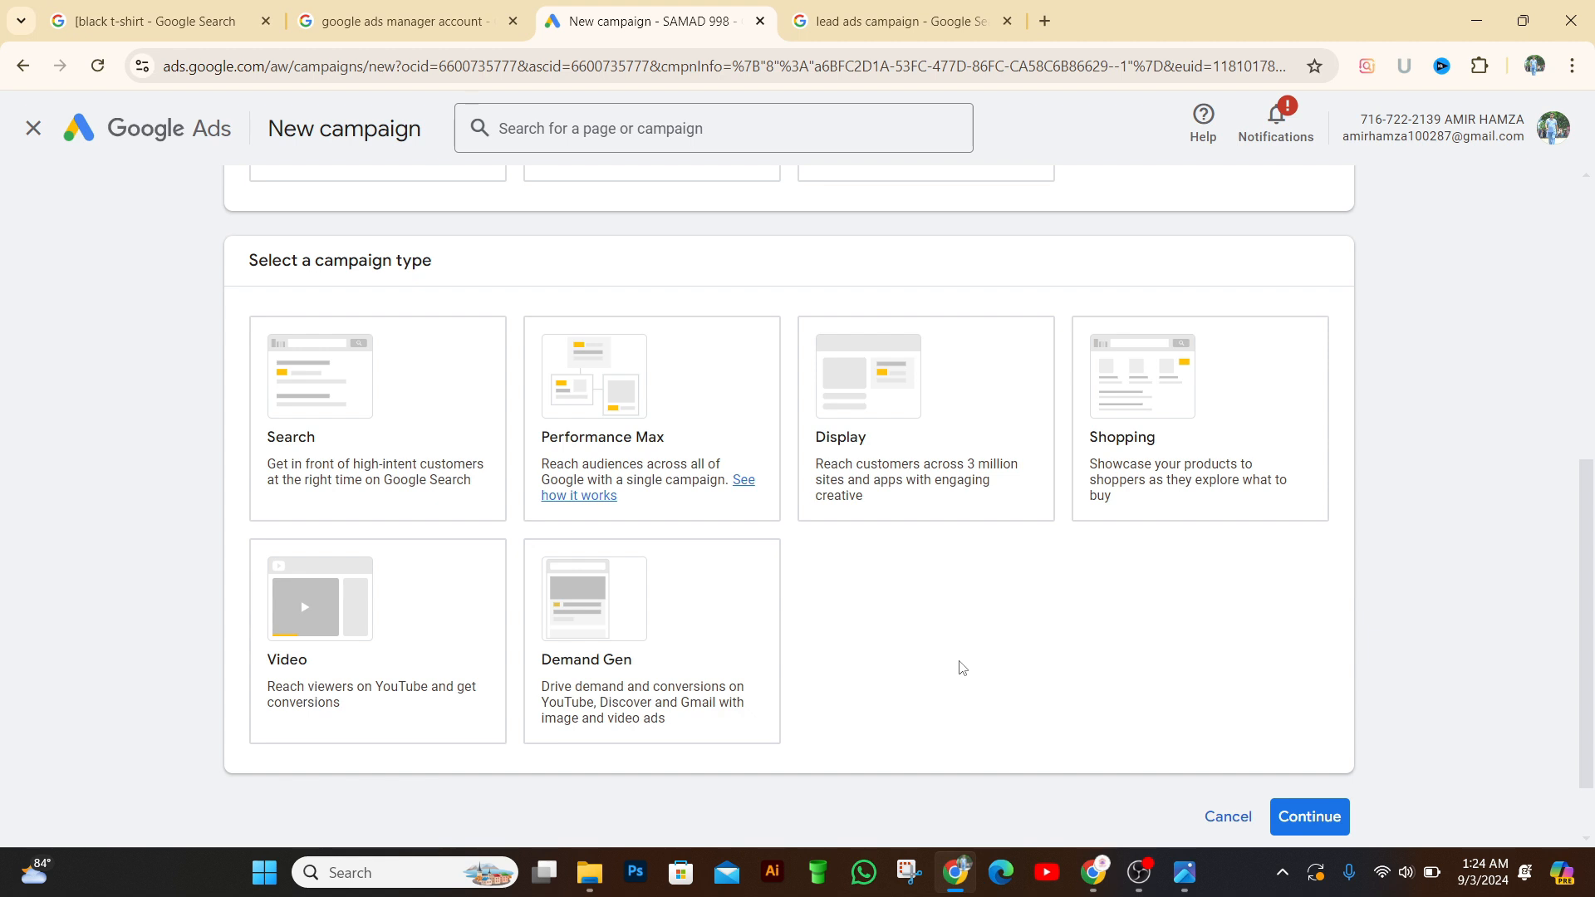
pyautogui.click(419, 495)
pyautogui.click(555, 459)
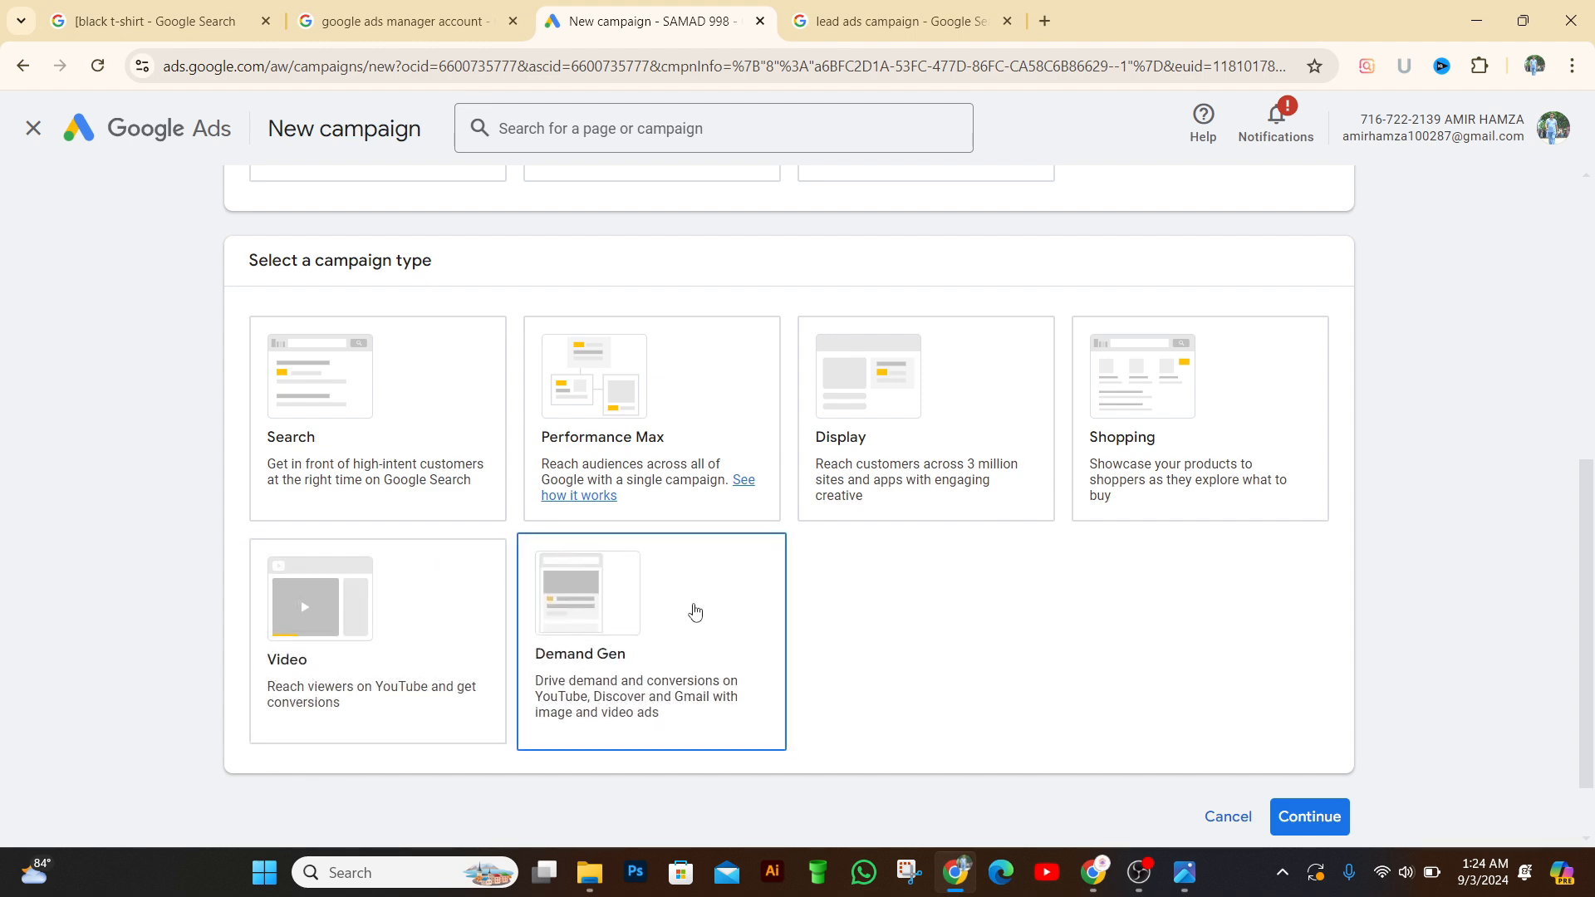
pyautogui.scroll(2, 527, 572)
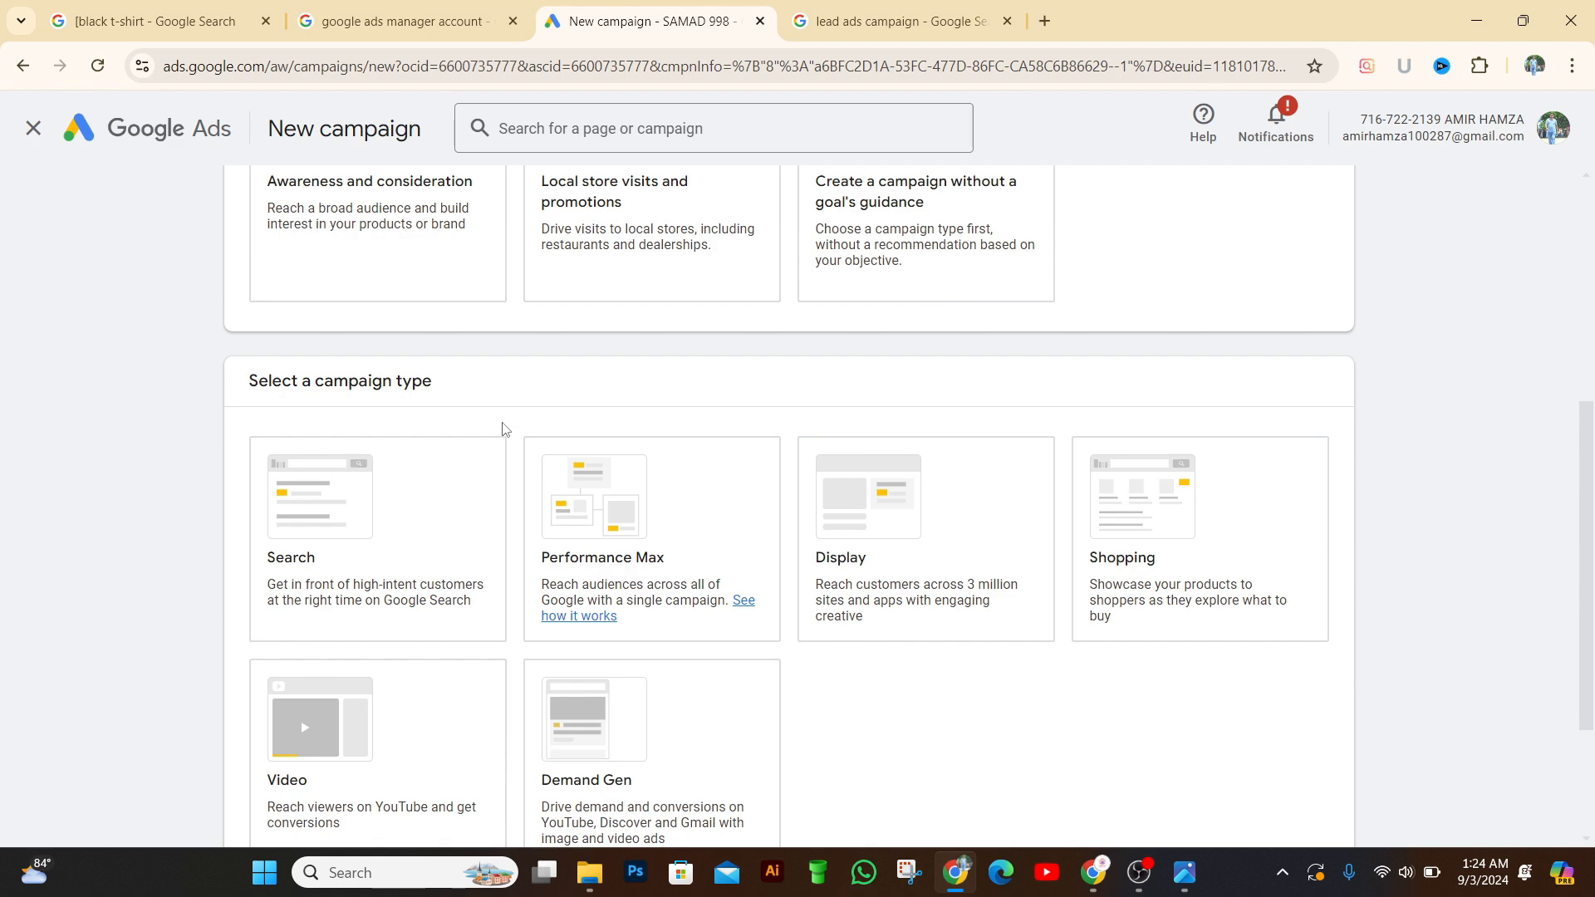
pyautogui.scroll(1, 475, 441)
pyautogui.scroll(1, 476, 441)
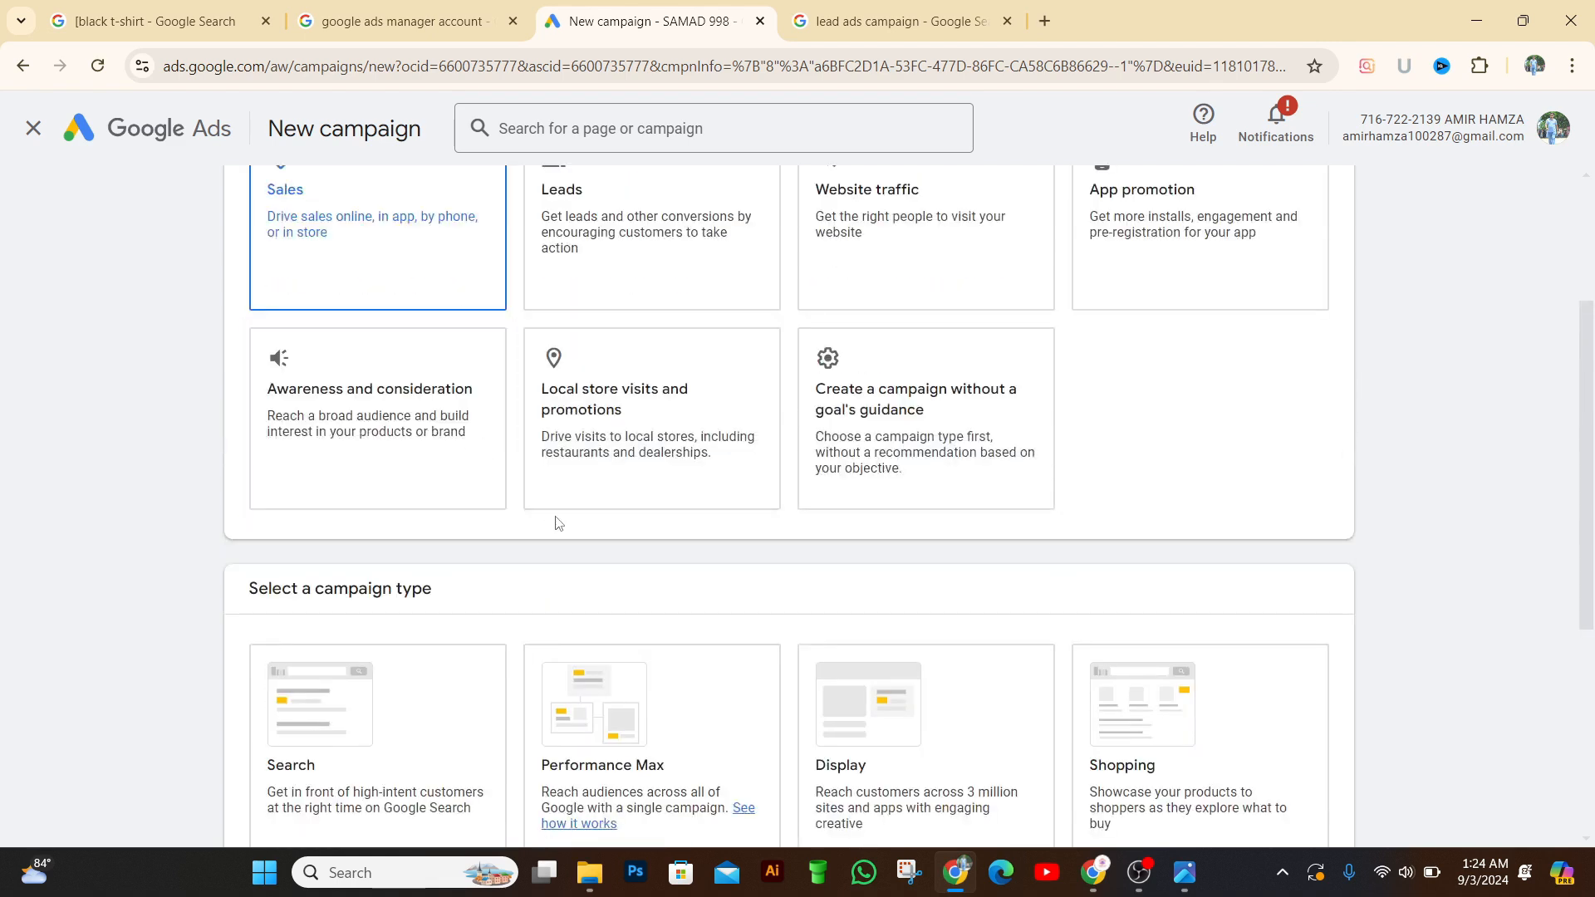
pyautogui.scroll(-3, 524, 503)
pyautogui.click(330, 470)
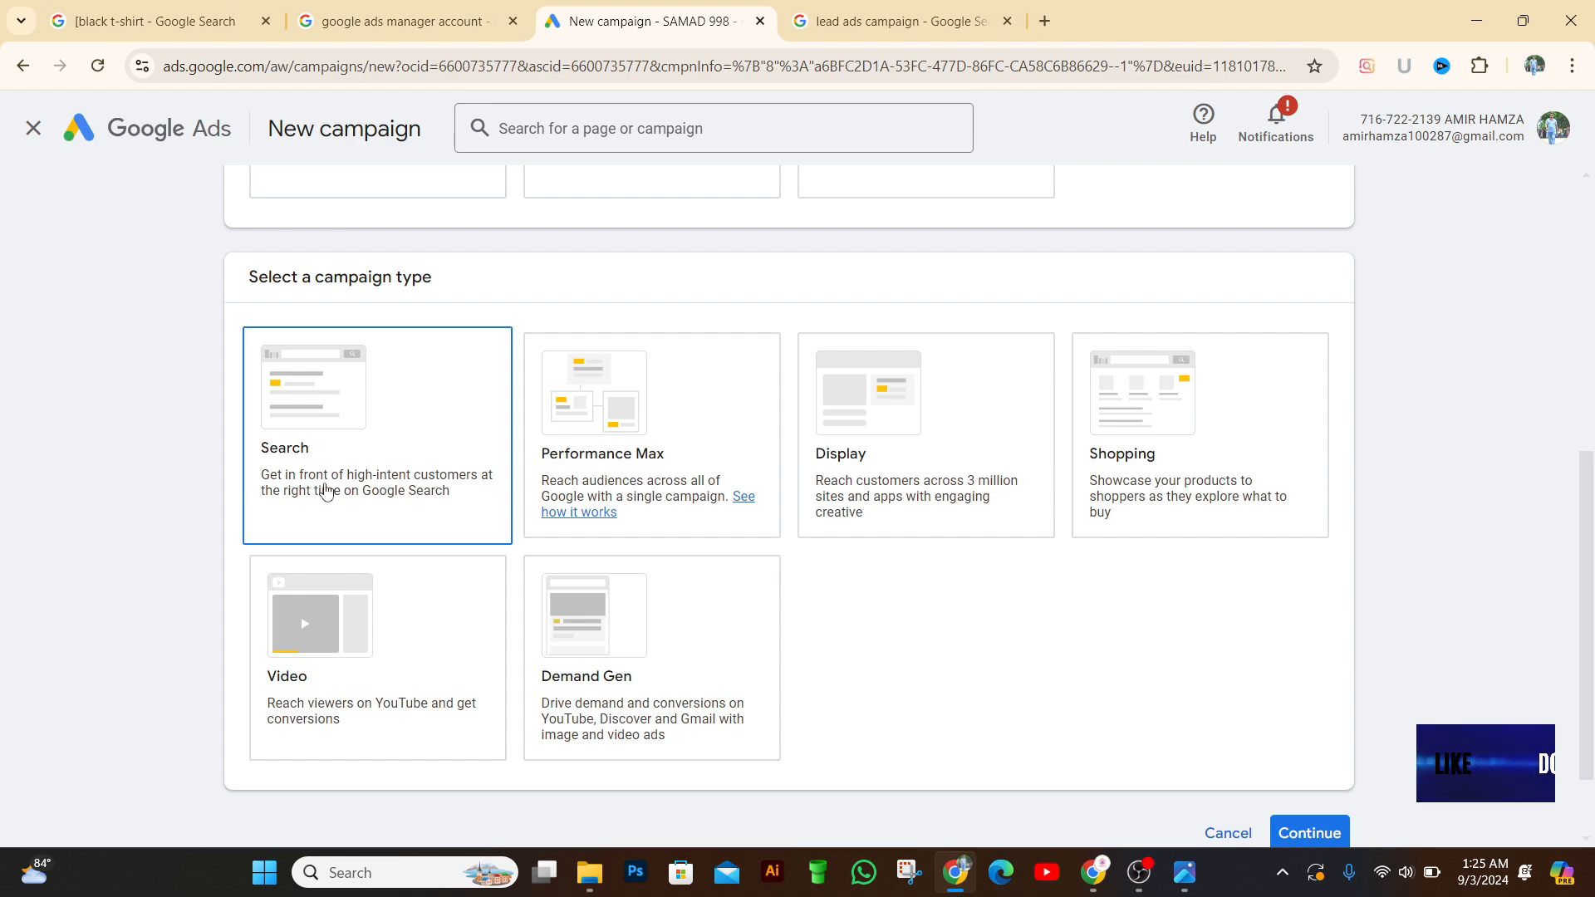
pyautogui.scroll(2, 524, 270)
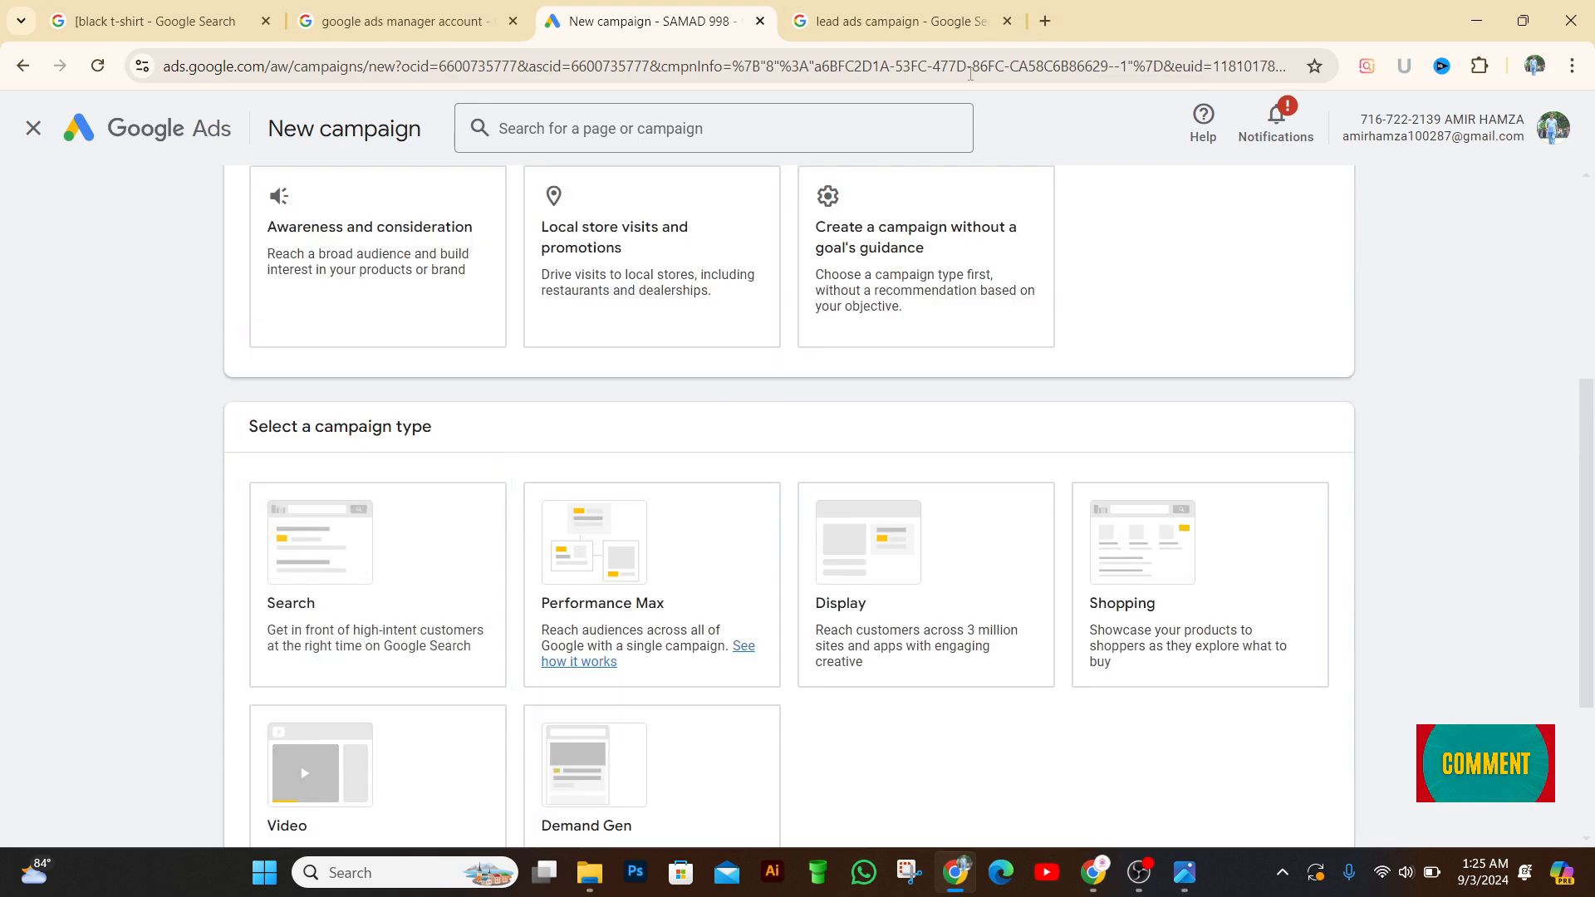
# - Open a new browser tab, search Google for "online marketing" and look over the sponsored result above the organic ones
pyautogui.click(1045, 21)
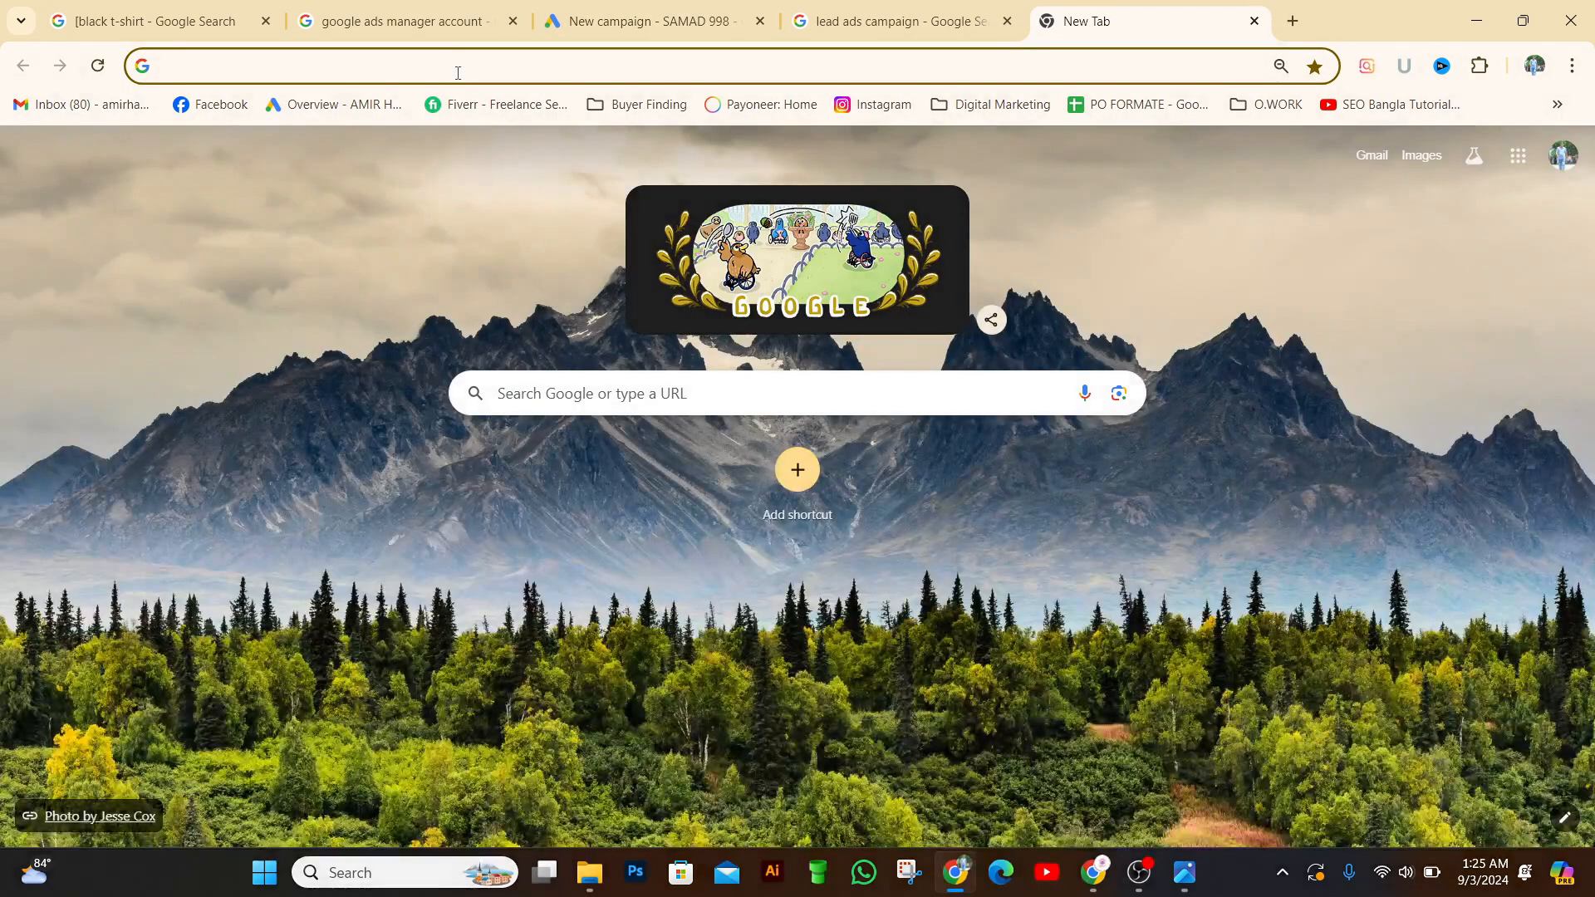
pyautogui.click(457, 66)
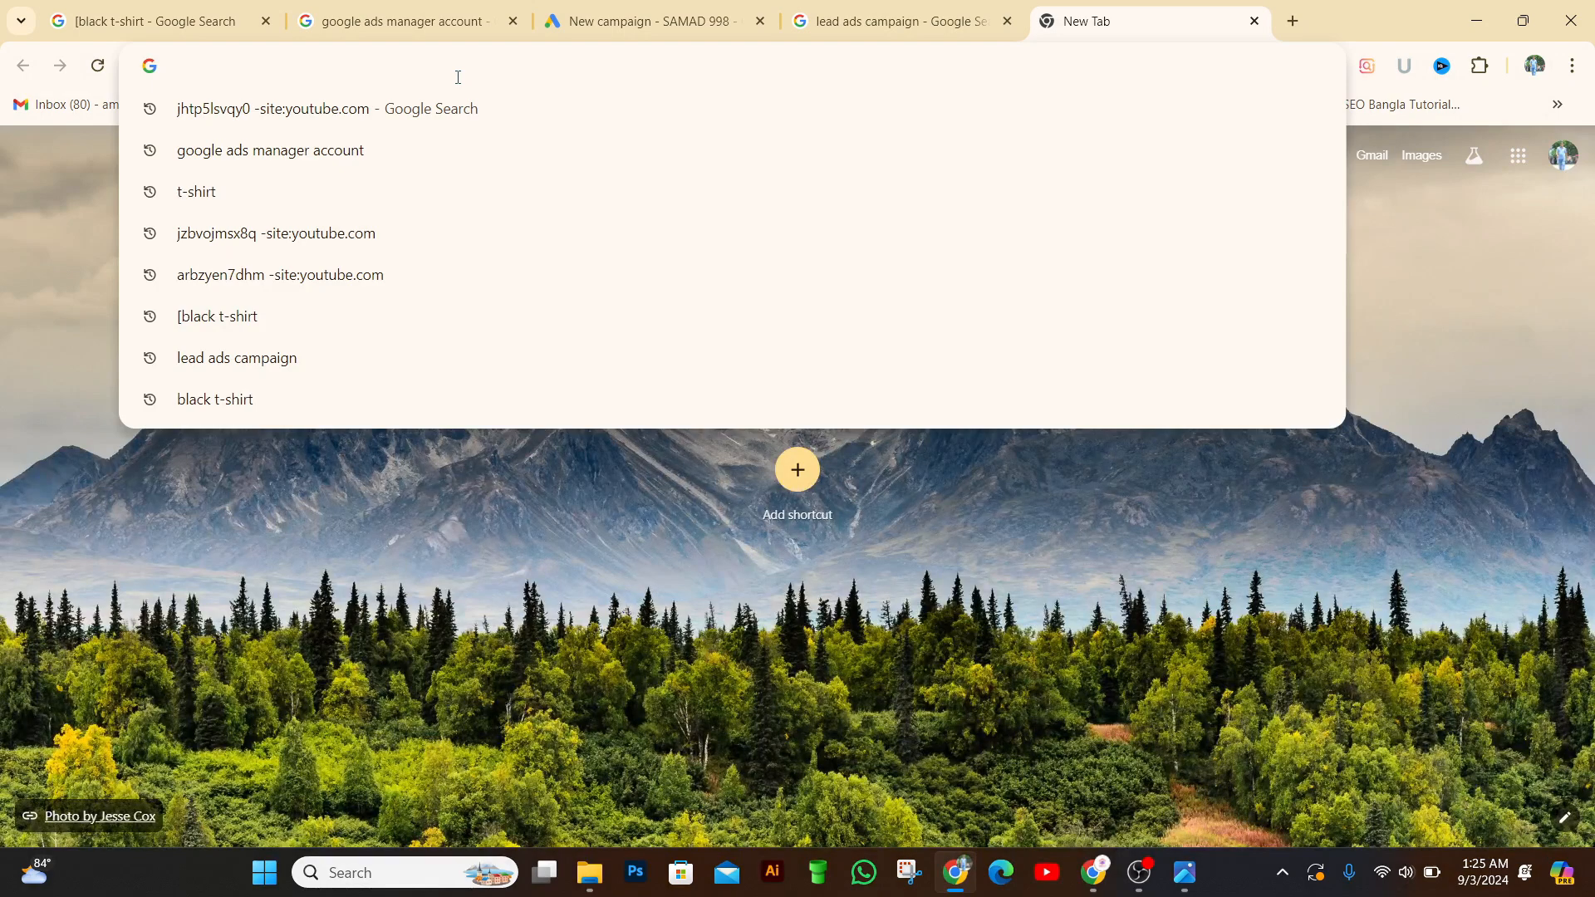
pyautogui.write('onl')
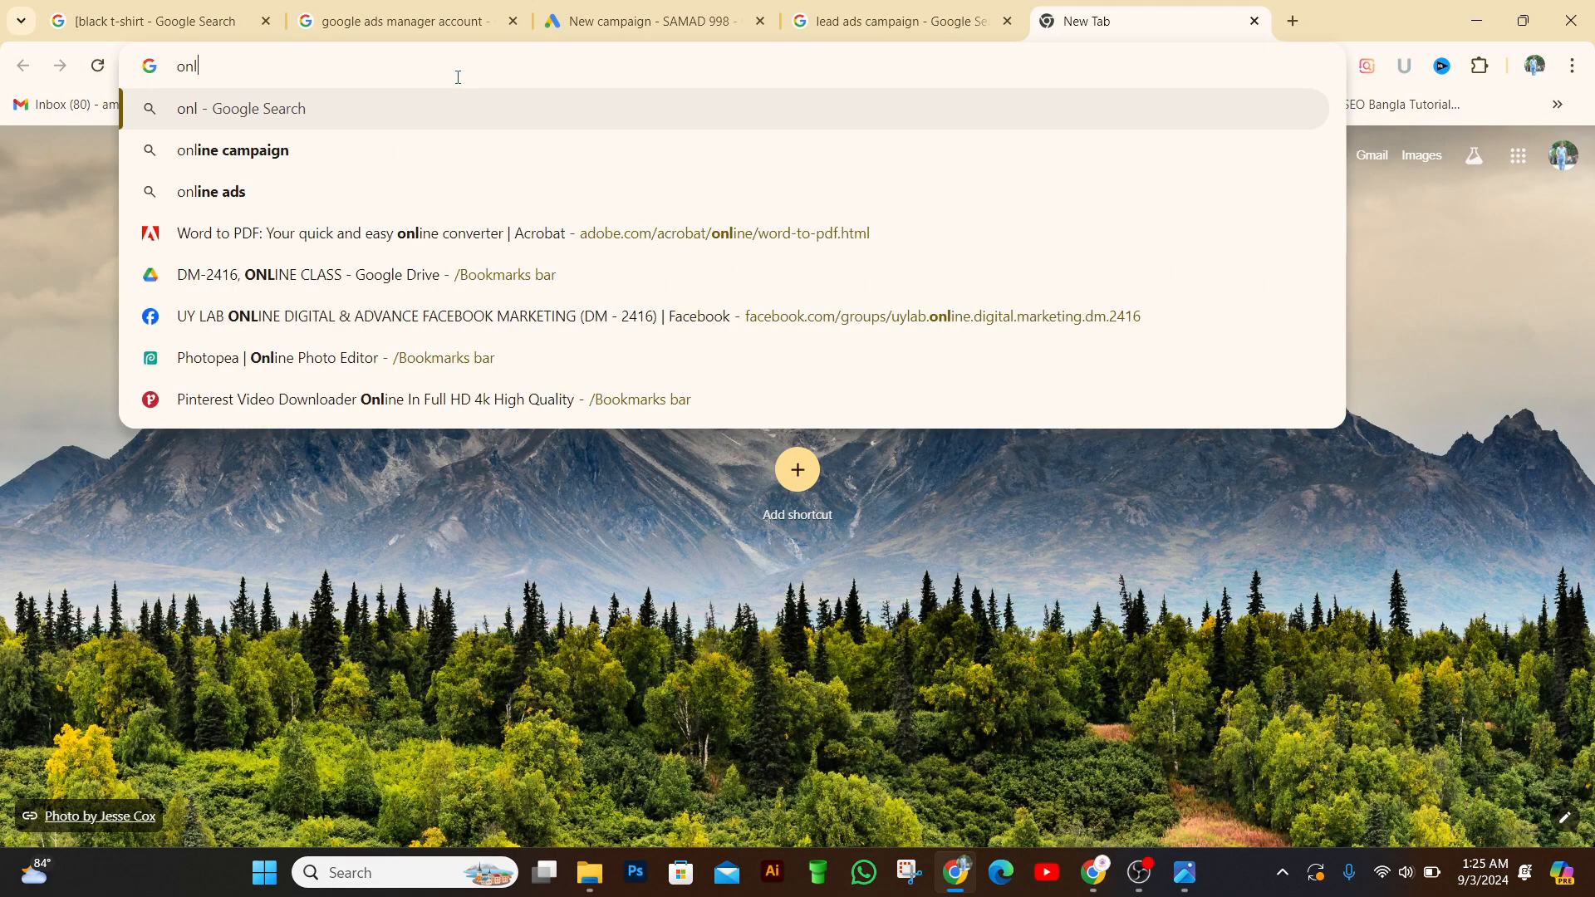
pyautogui.write('ine')
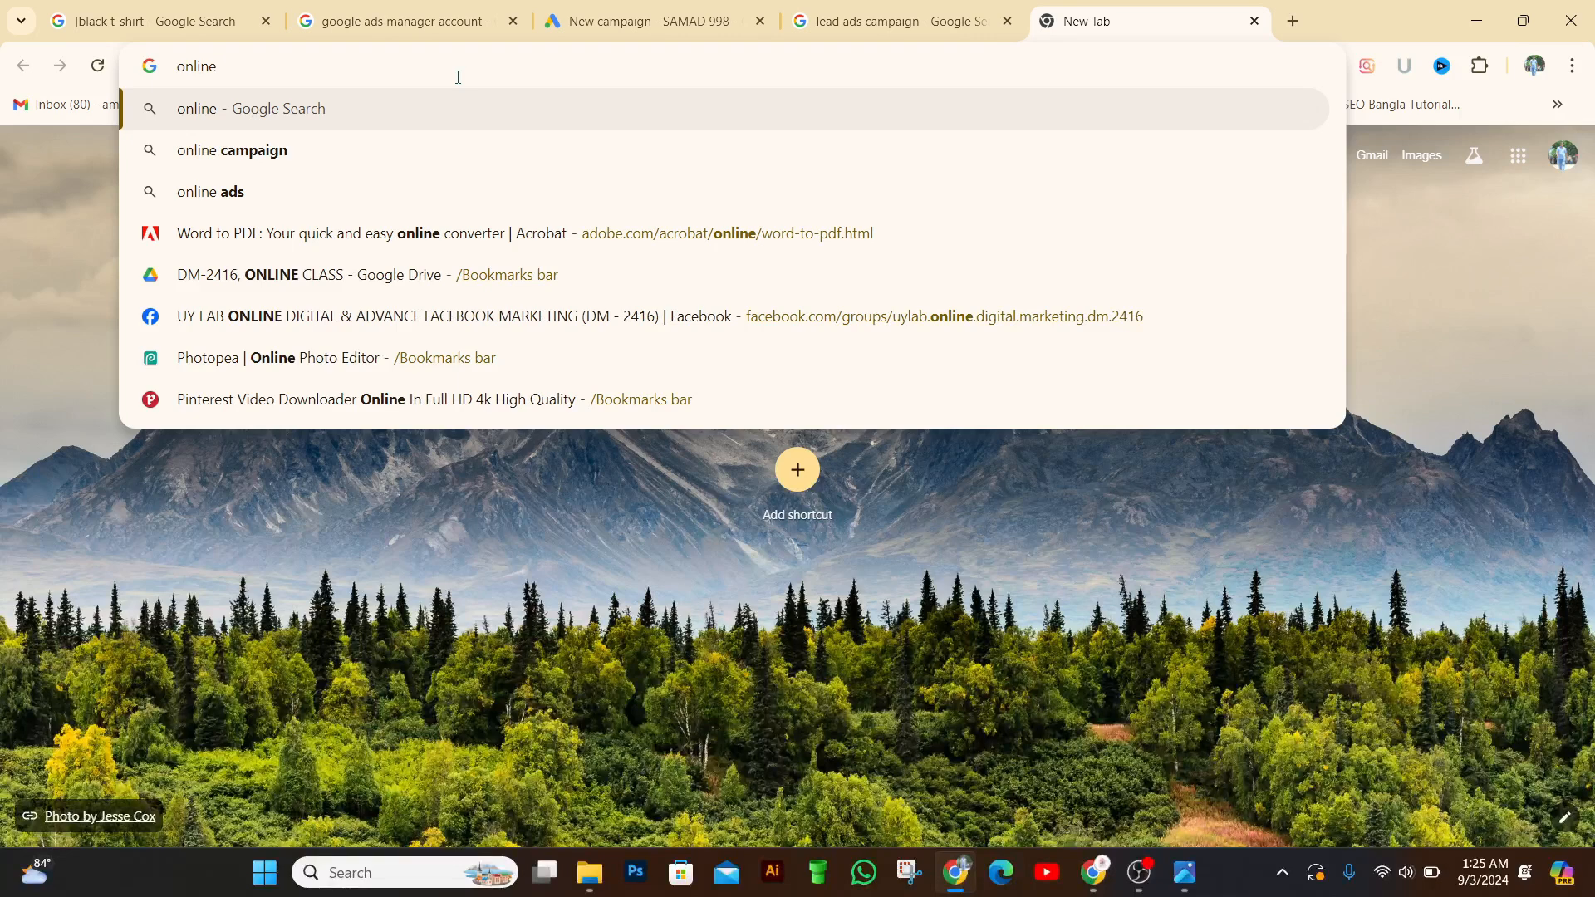
pyautogui.write(' ma')
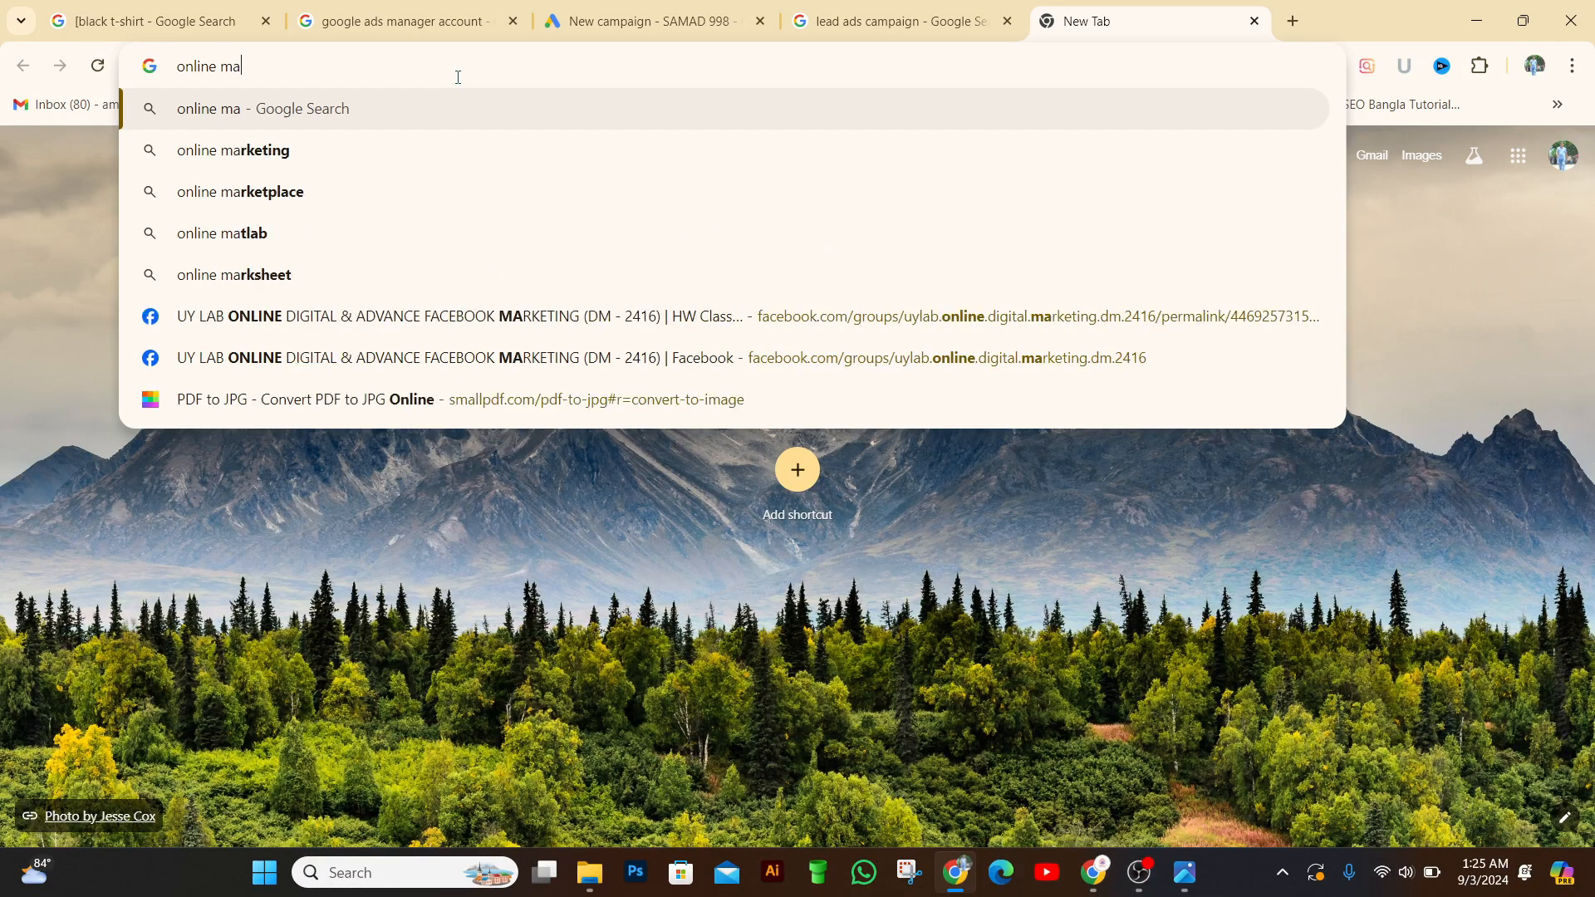
pyautogui.write('r')
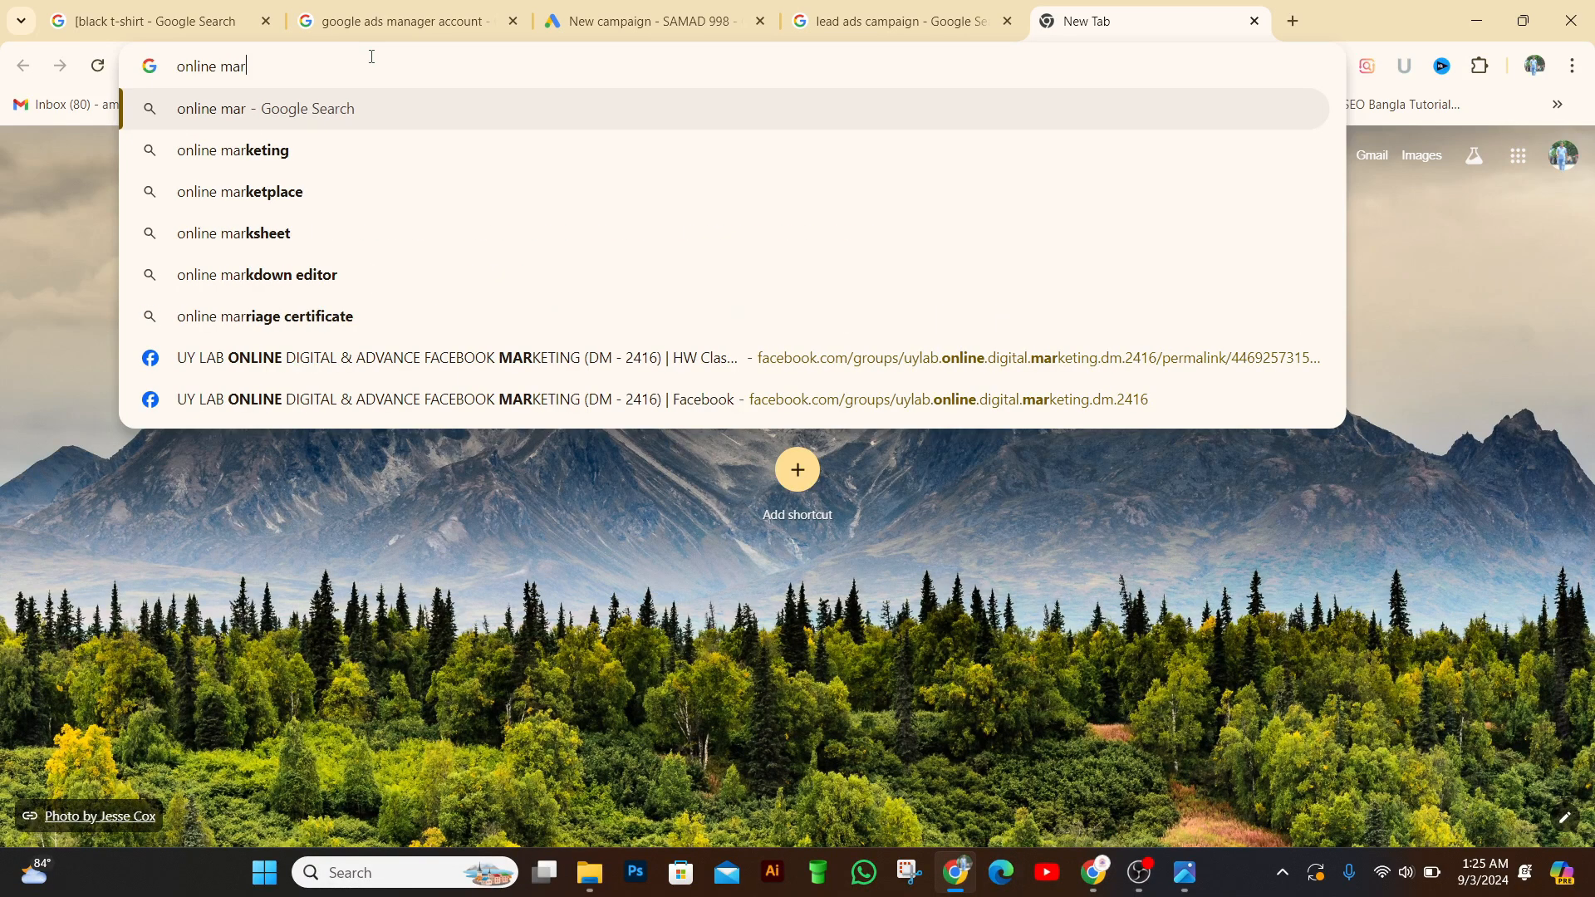
pyautogui.press('Down')
pyautogui.click(276, 151)
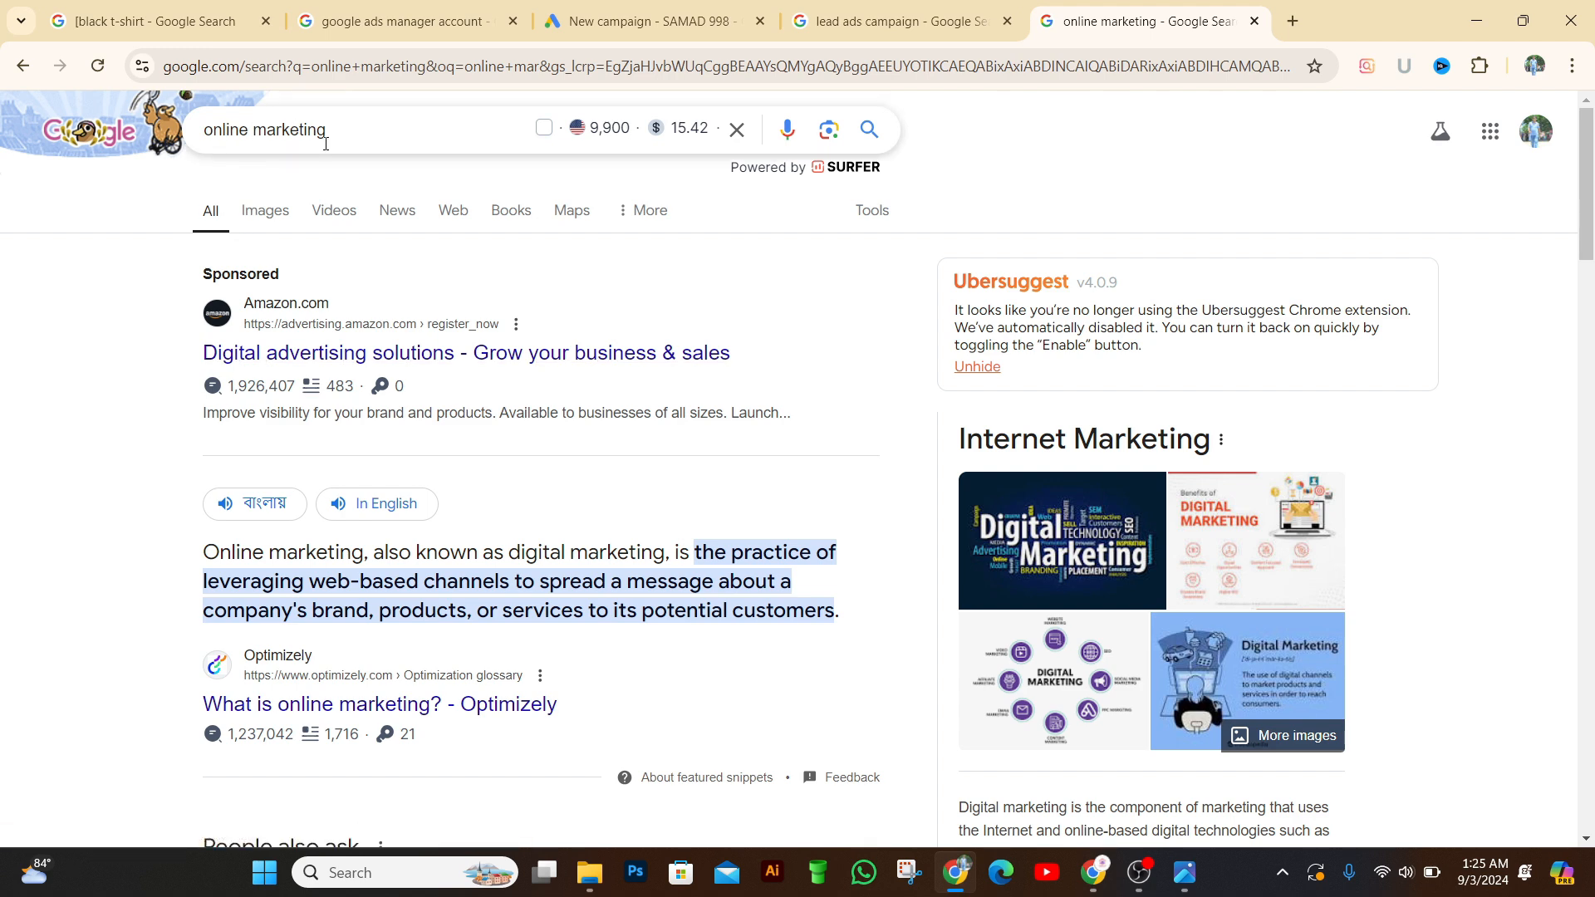
pyautogui.scroll(-1, 362, 439)
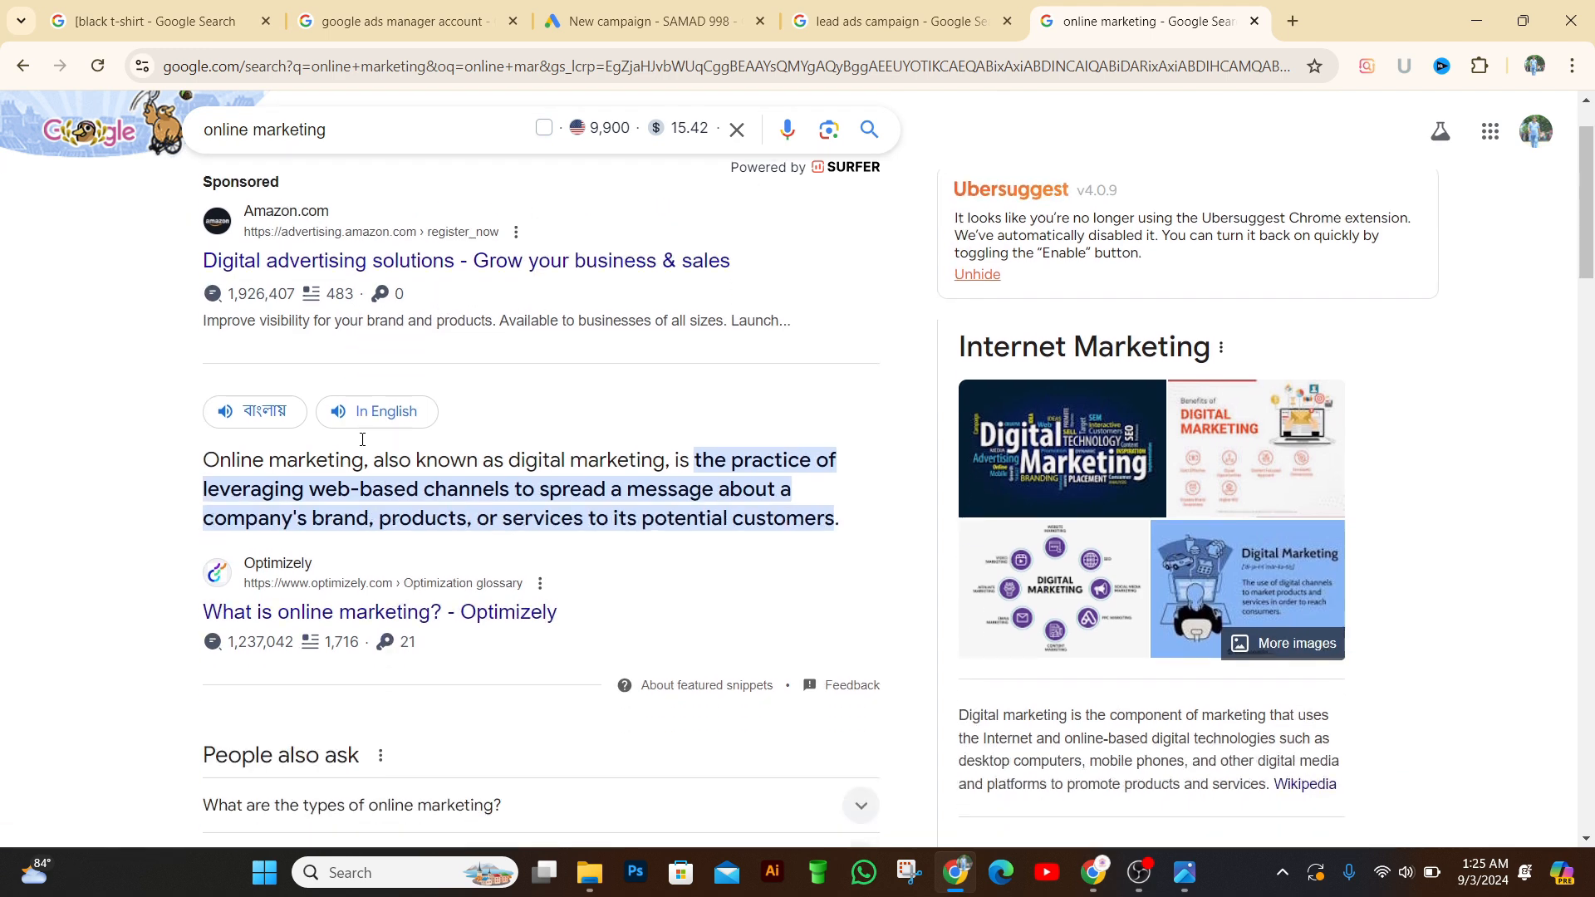
pyautogui.scroll(1, 384, 453)
pyautogui.scroll(-1, 341, 344)
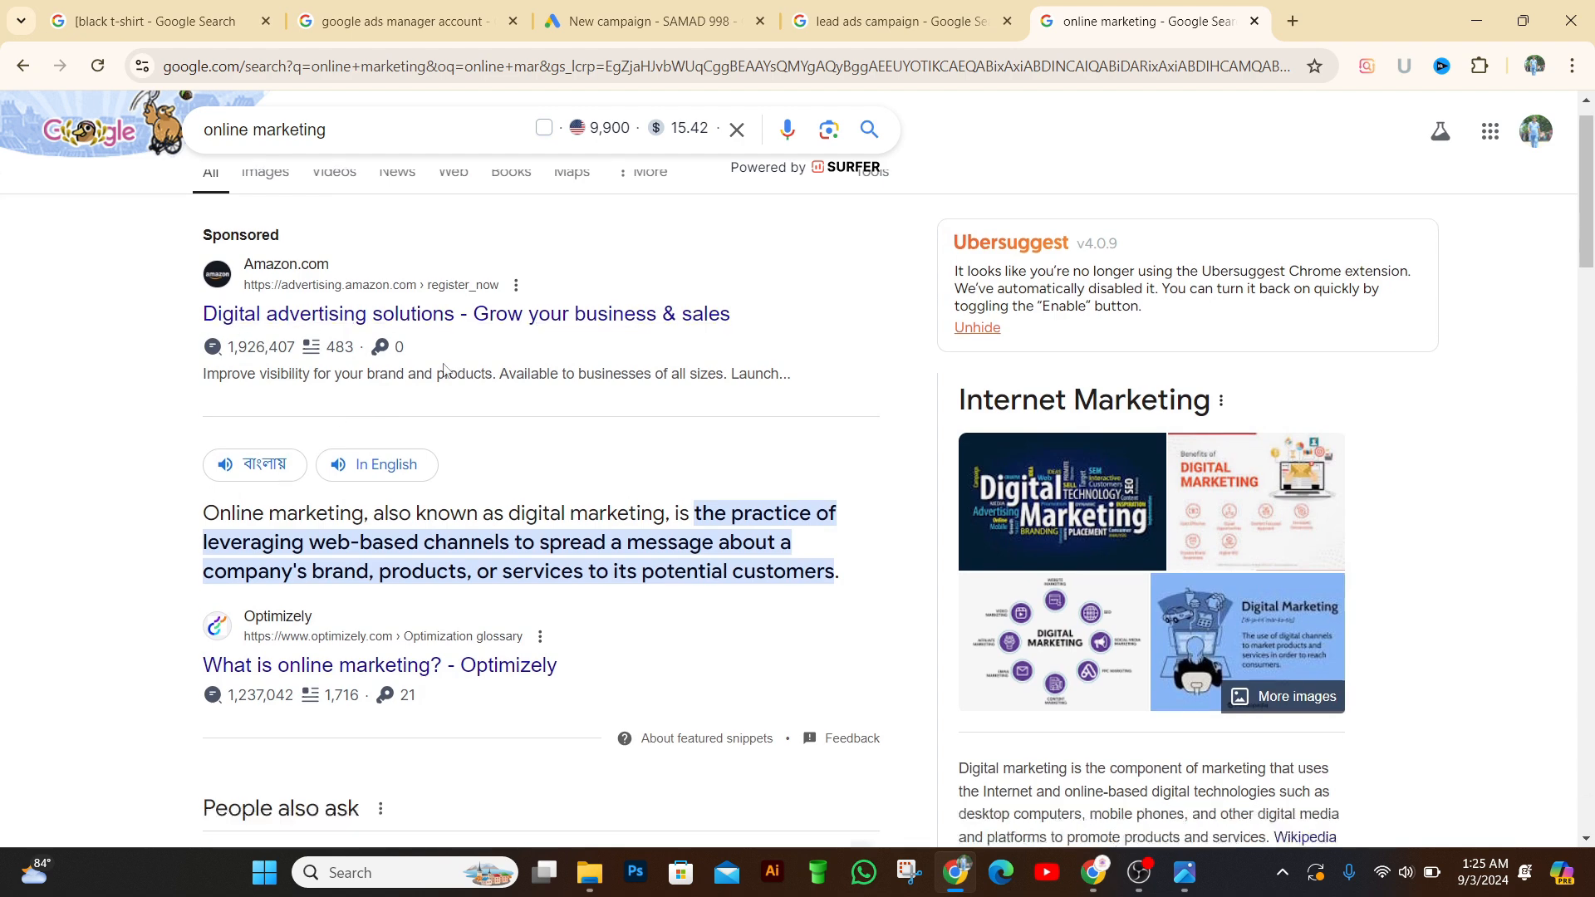
# - Replace the Google query with "black t-shirt" and run the search
pyautogui.moveTo(370, 127); pyautogui.dragTo(157, 158)
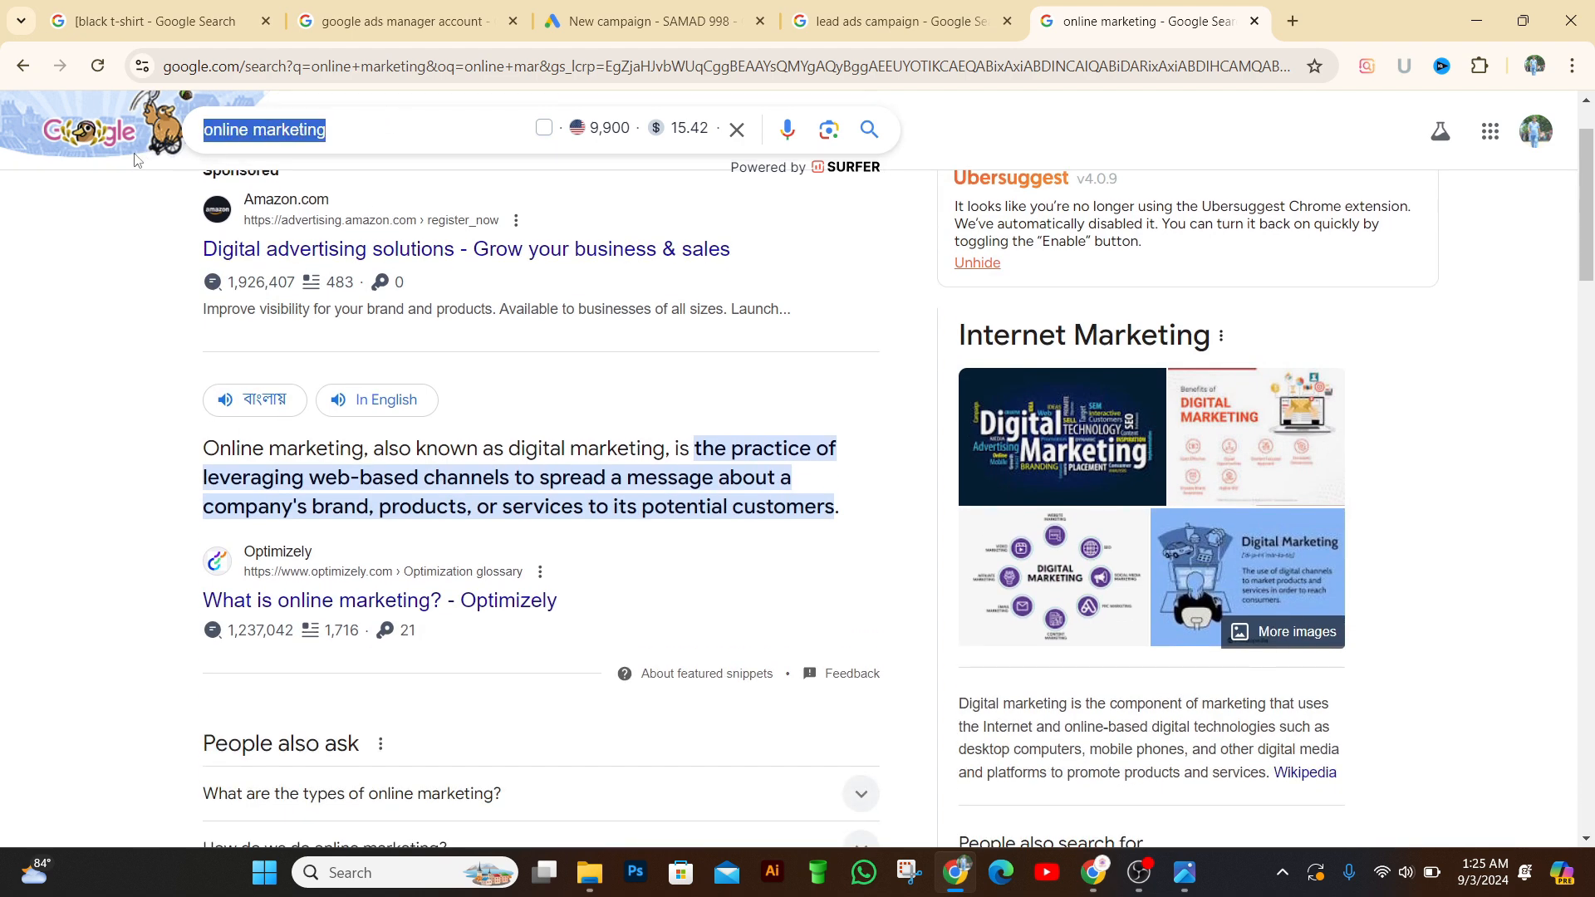
pyautogui.write('bla')
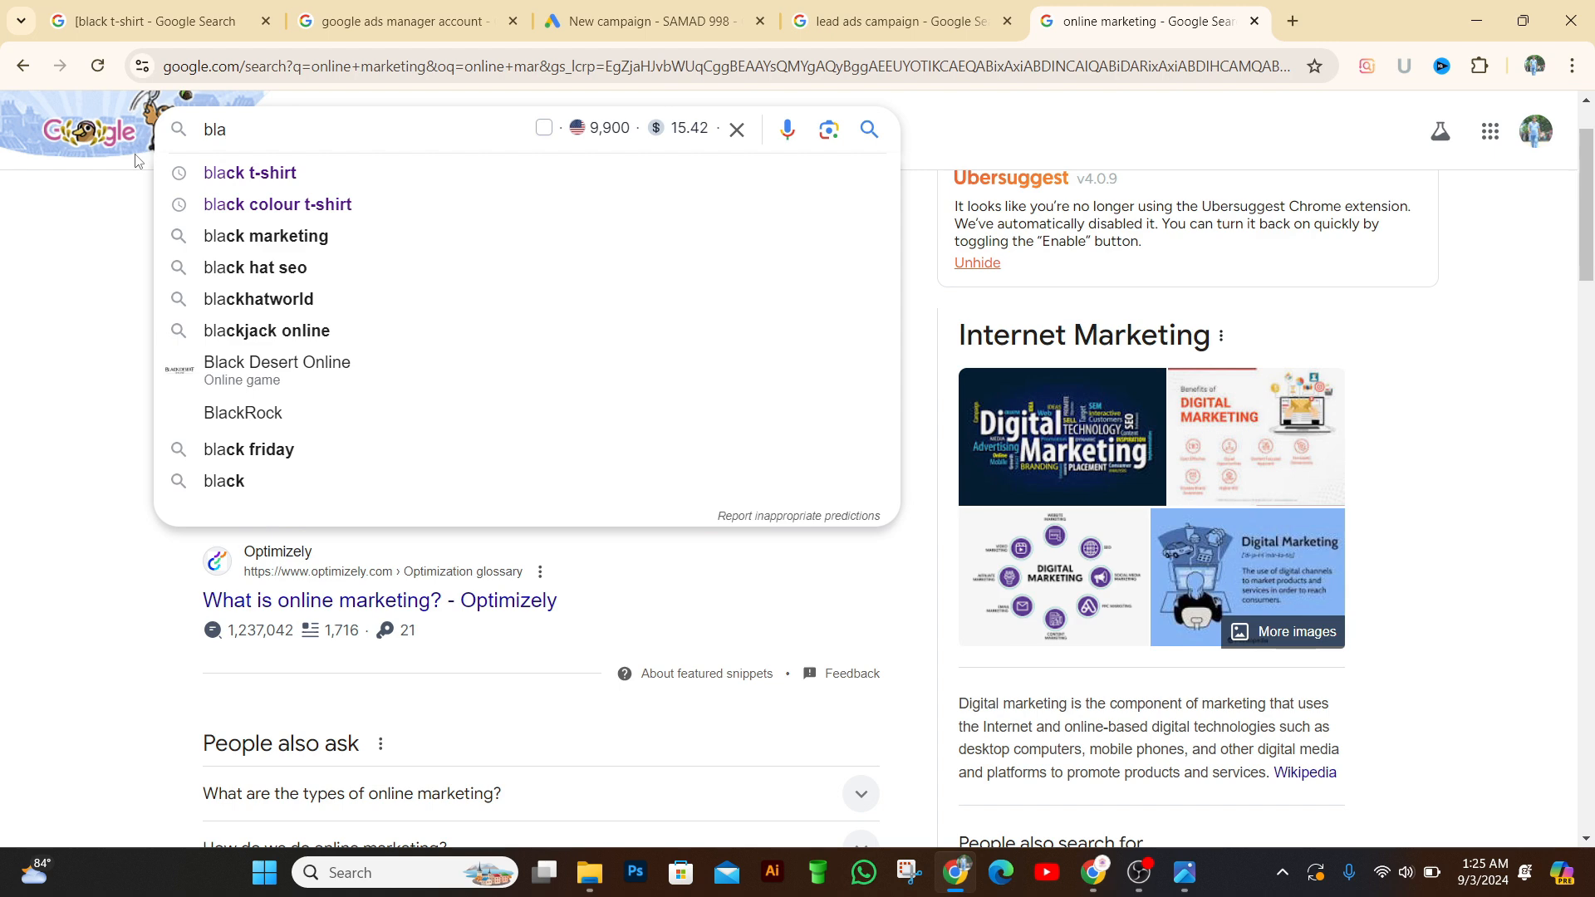
pyautogui.click(237, 175)
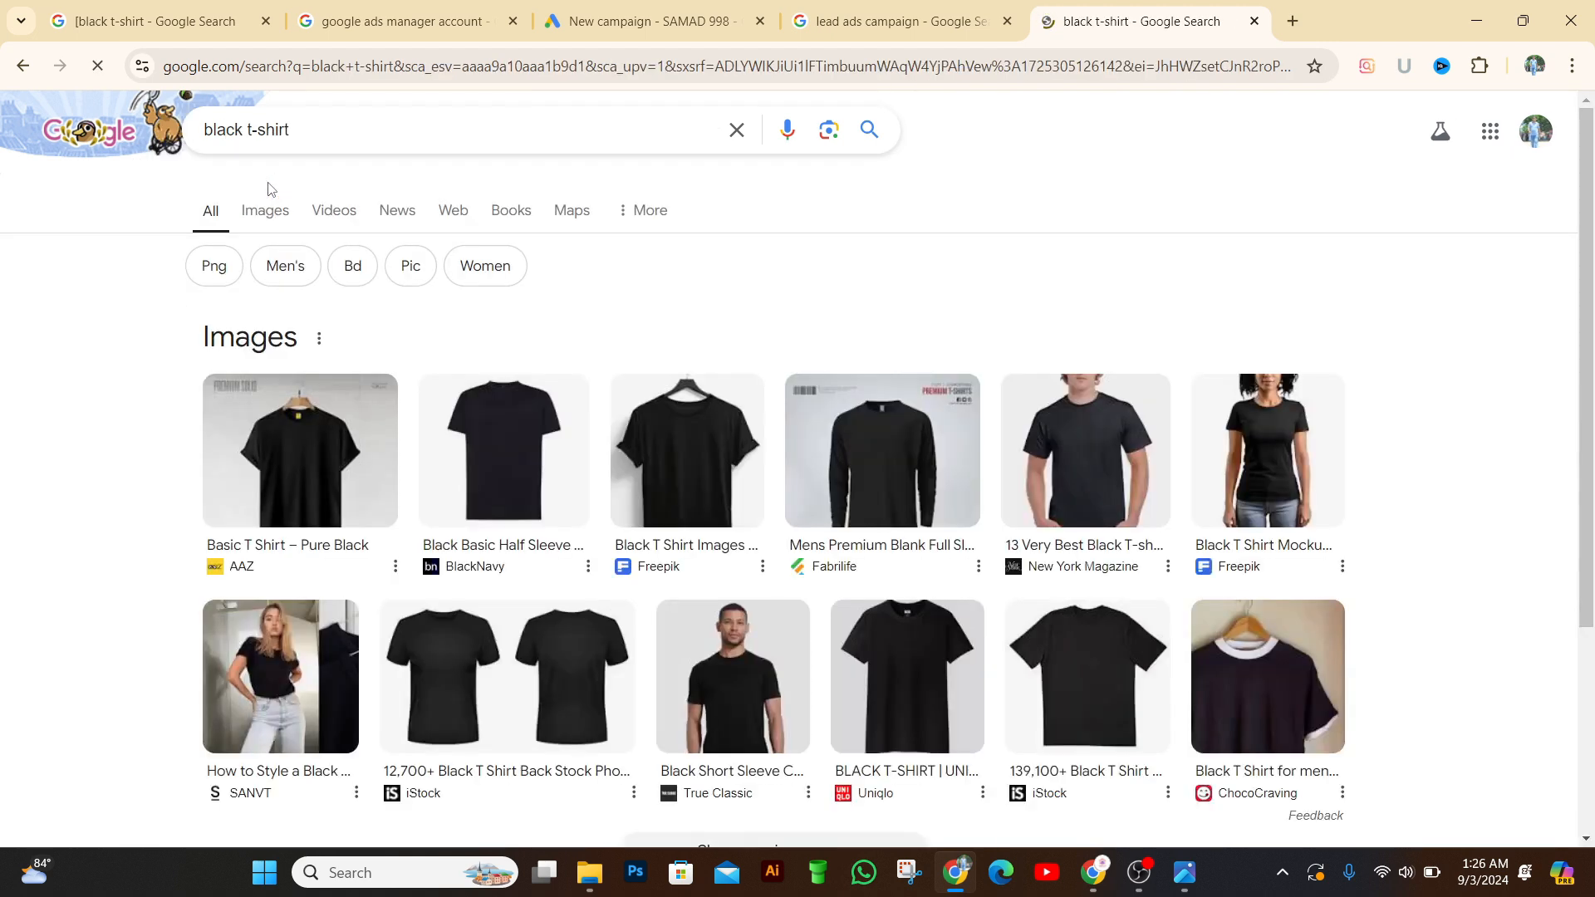
# - Examine the black t-shirt results page for sponsored listings among and below the organic results
pyautogui.scroll(-3, 285, 388)
pyautogui.scroll(-3, 285, 388)
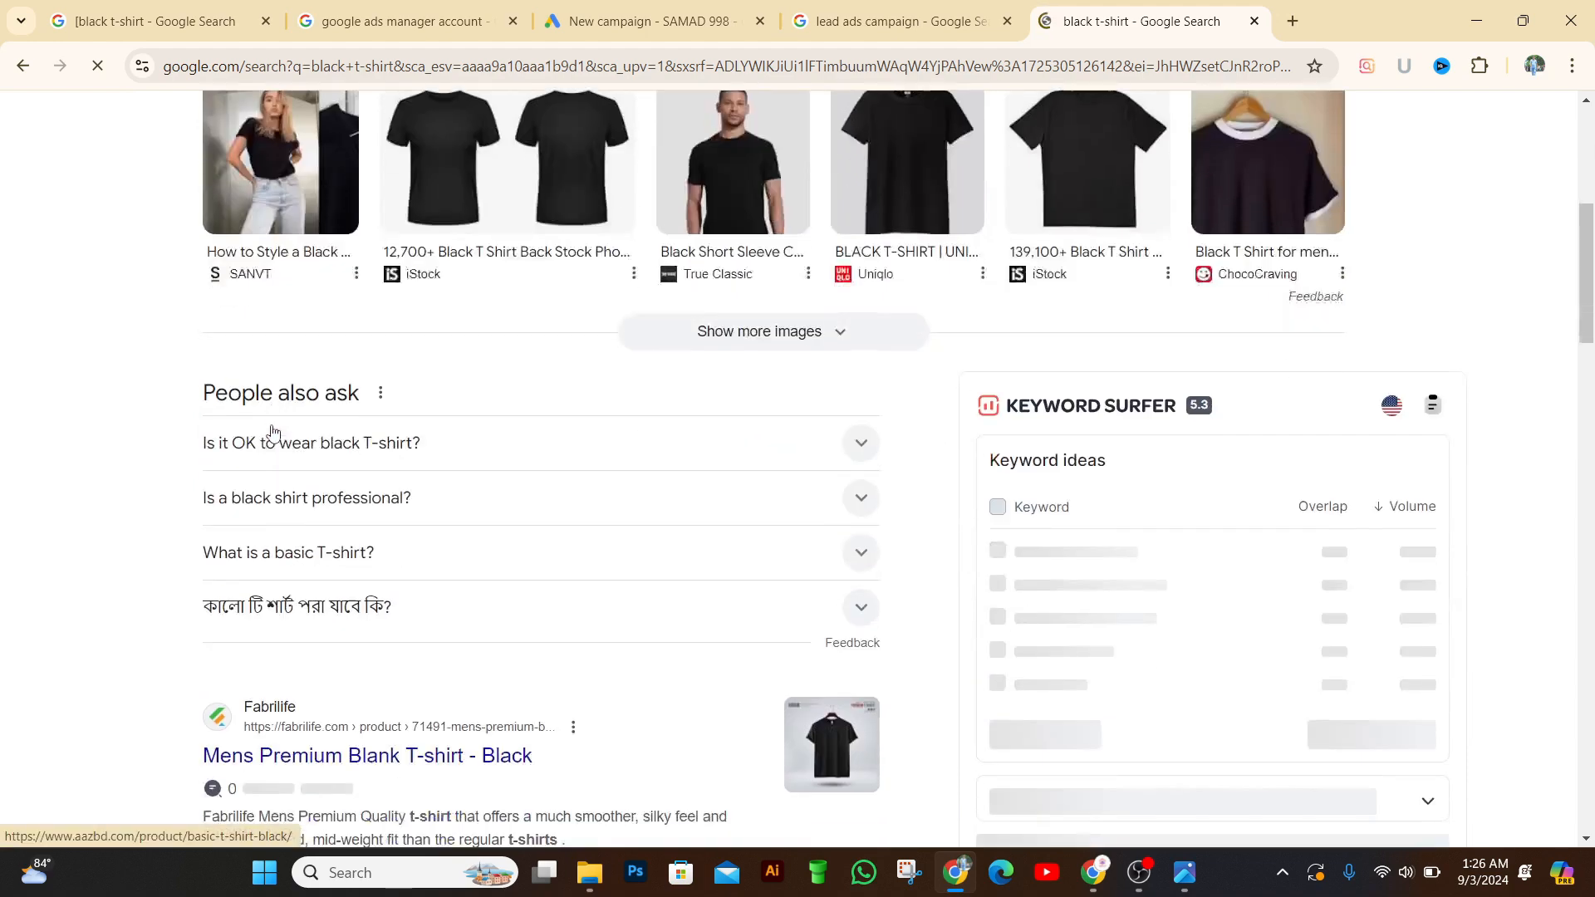
pyautogui.scroll(-15, 357, 598)
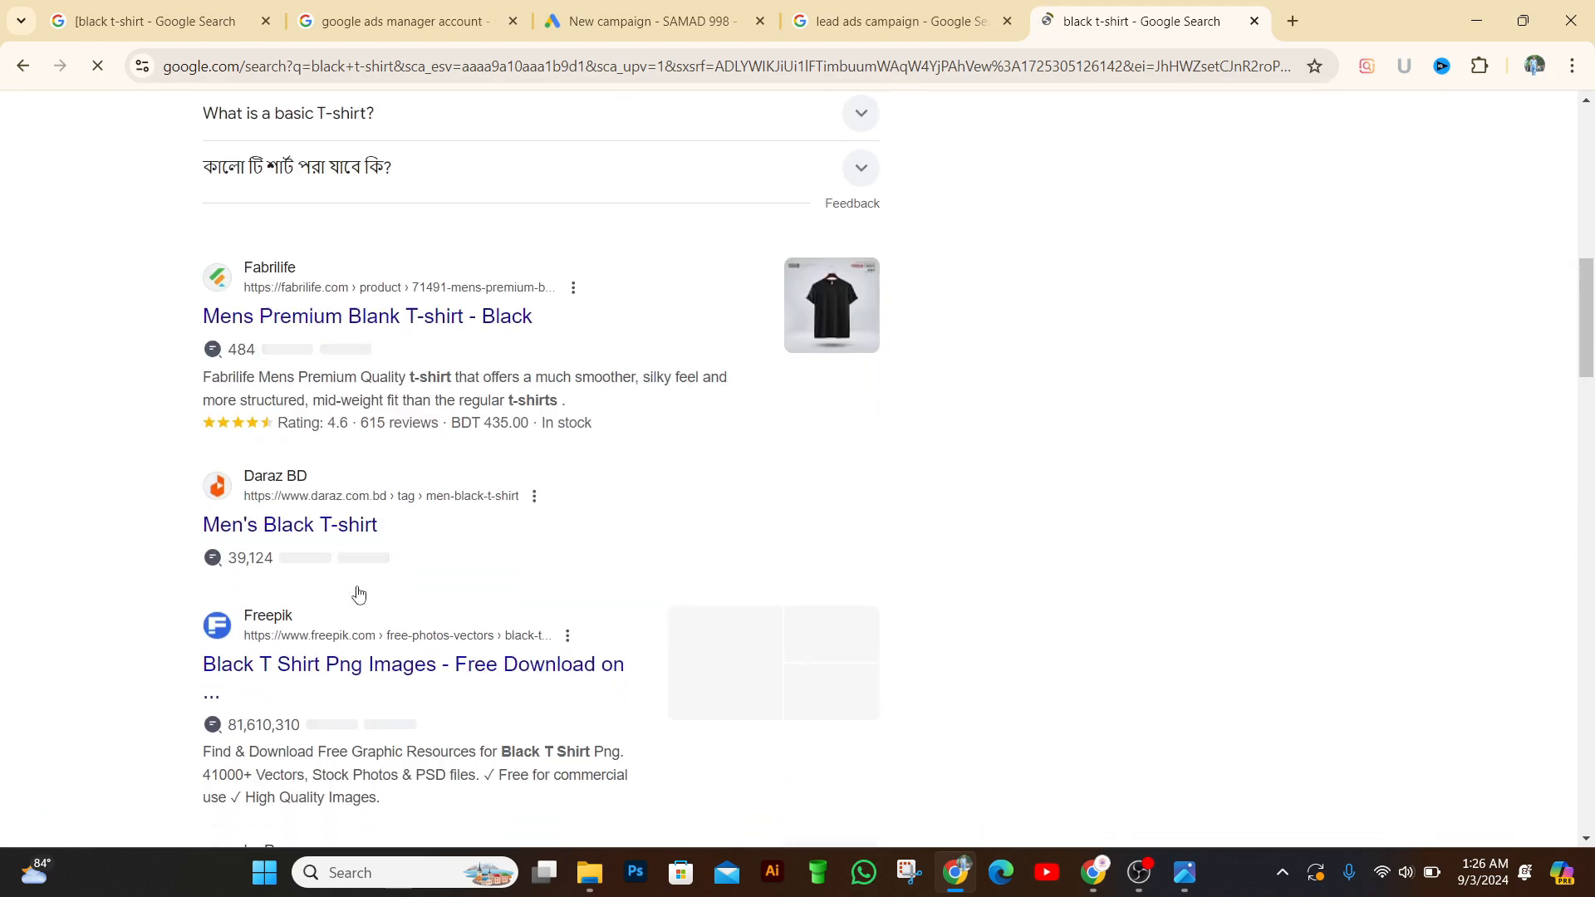
pyautogui.scroll(-6, 369, 632)
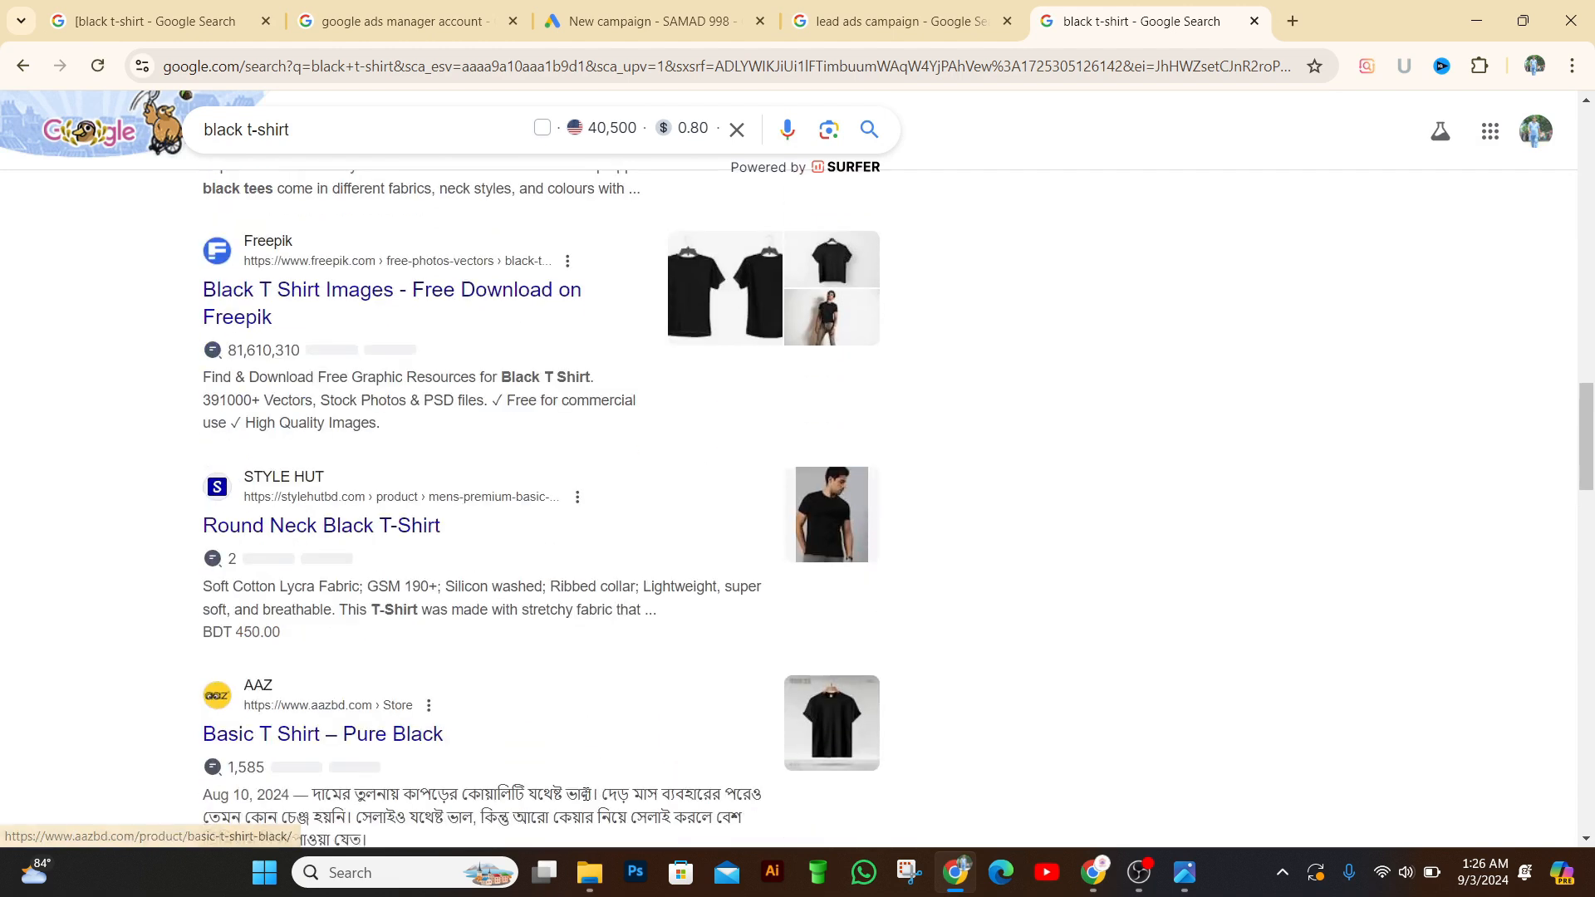
pyautogui.scroll(-6, 605, 810)
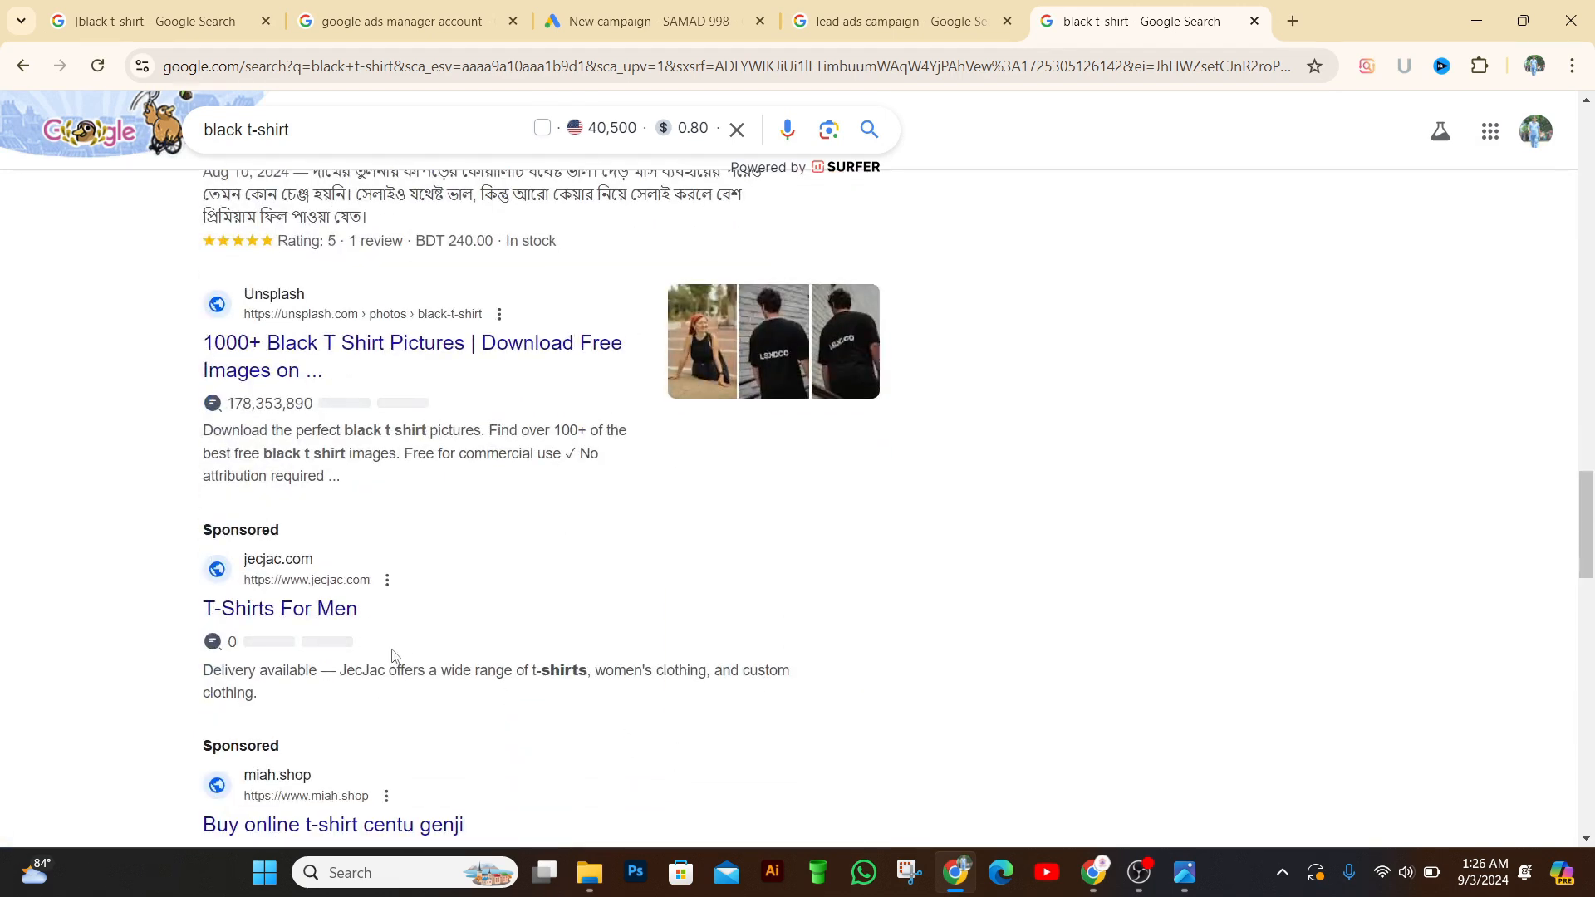
pyautogui.scroll(-2, 163, 516)
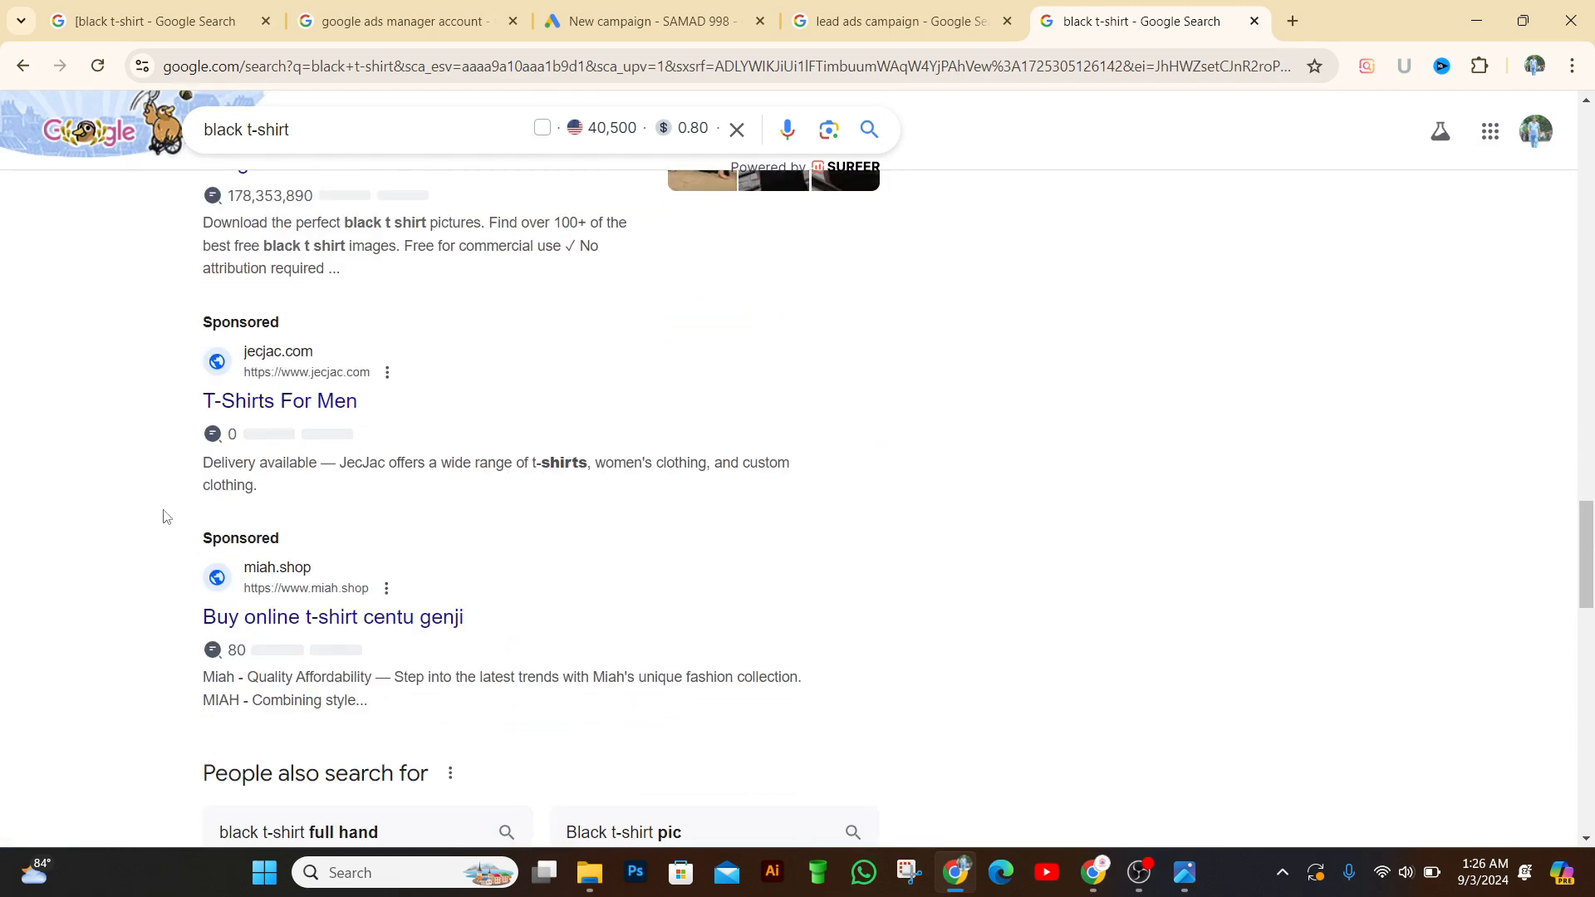
pyautogui.scroll(-2, 167, 467)
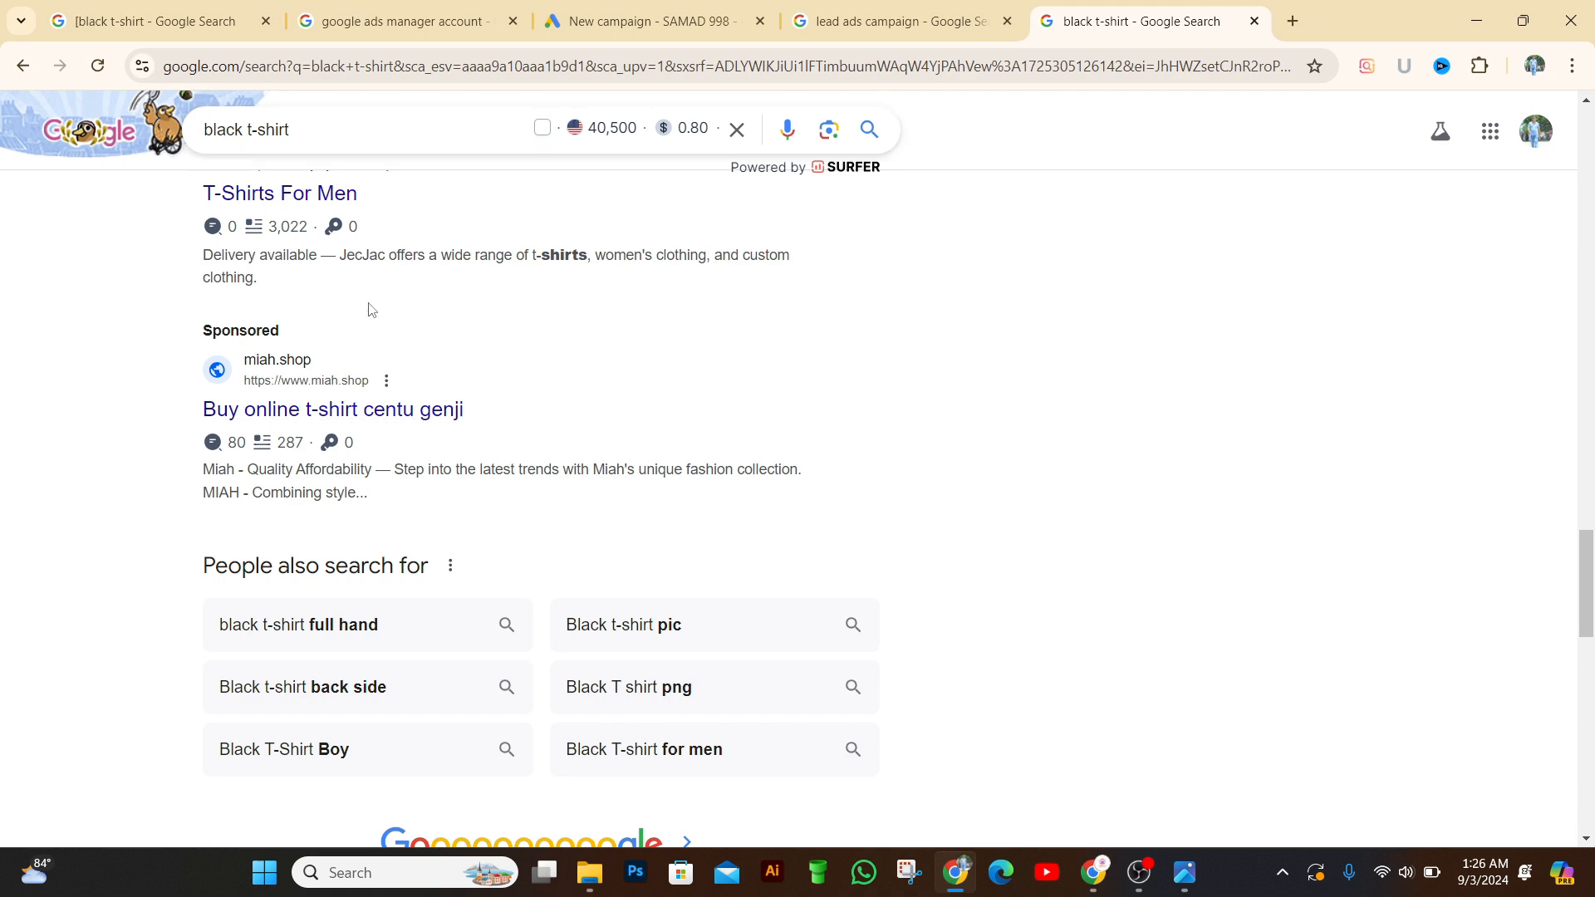
pyautogui.scroll(2, 382, 340)
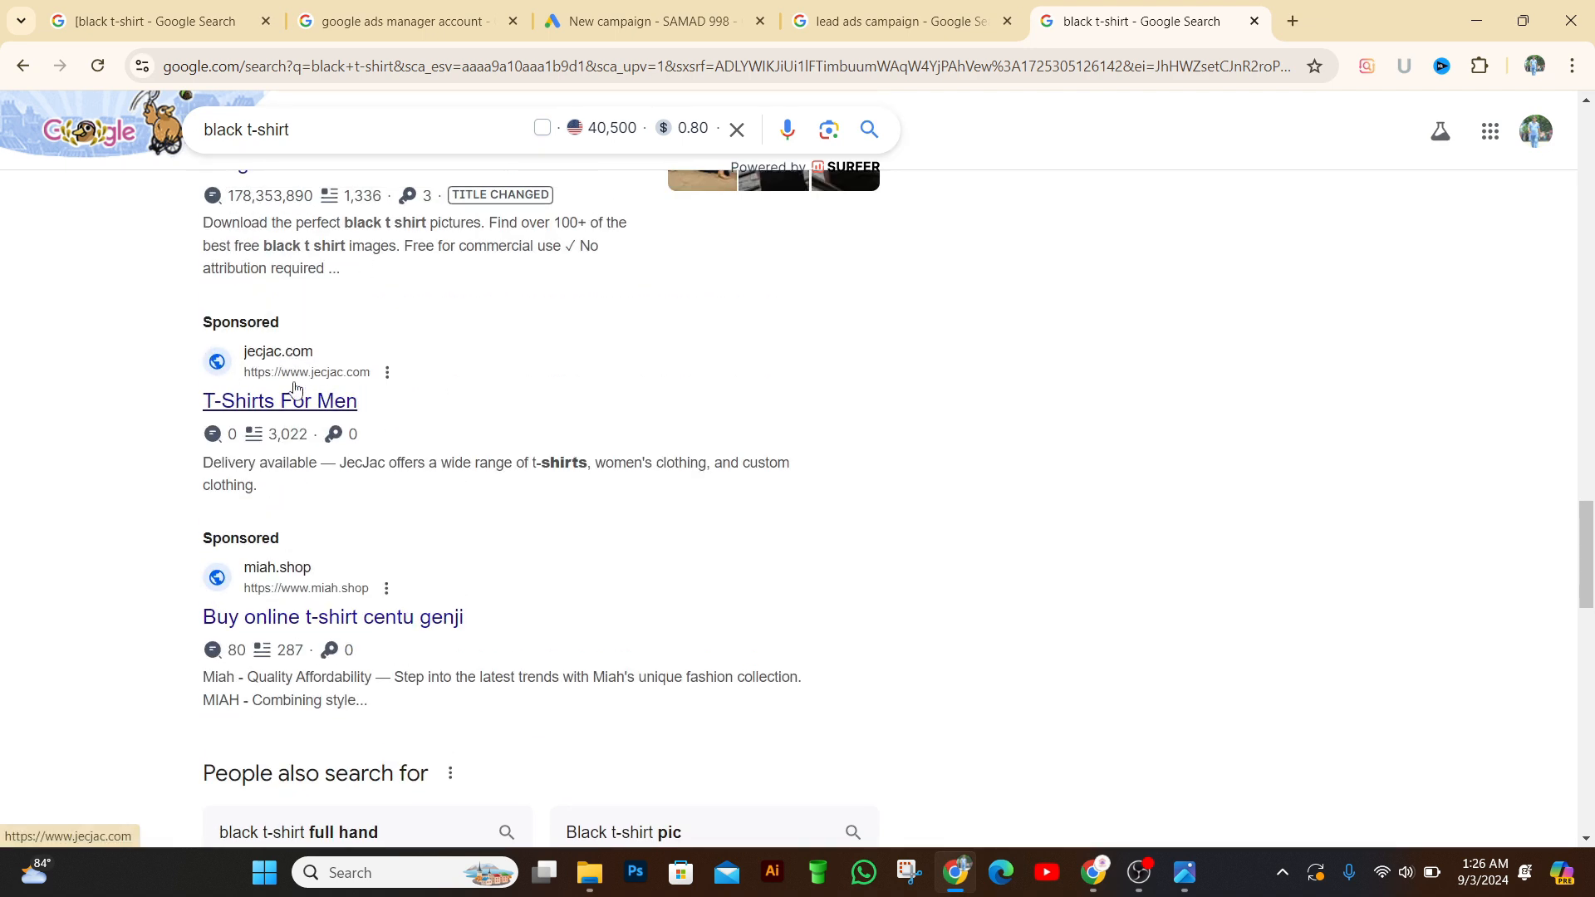
# - Capture a screen snip of the miah.shop sponsored listing, view it in Snipping Tool, and close that window
pyautogui.scroll(-1, 314, 426)
pyautogui.scroll(-2, 314, 426)
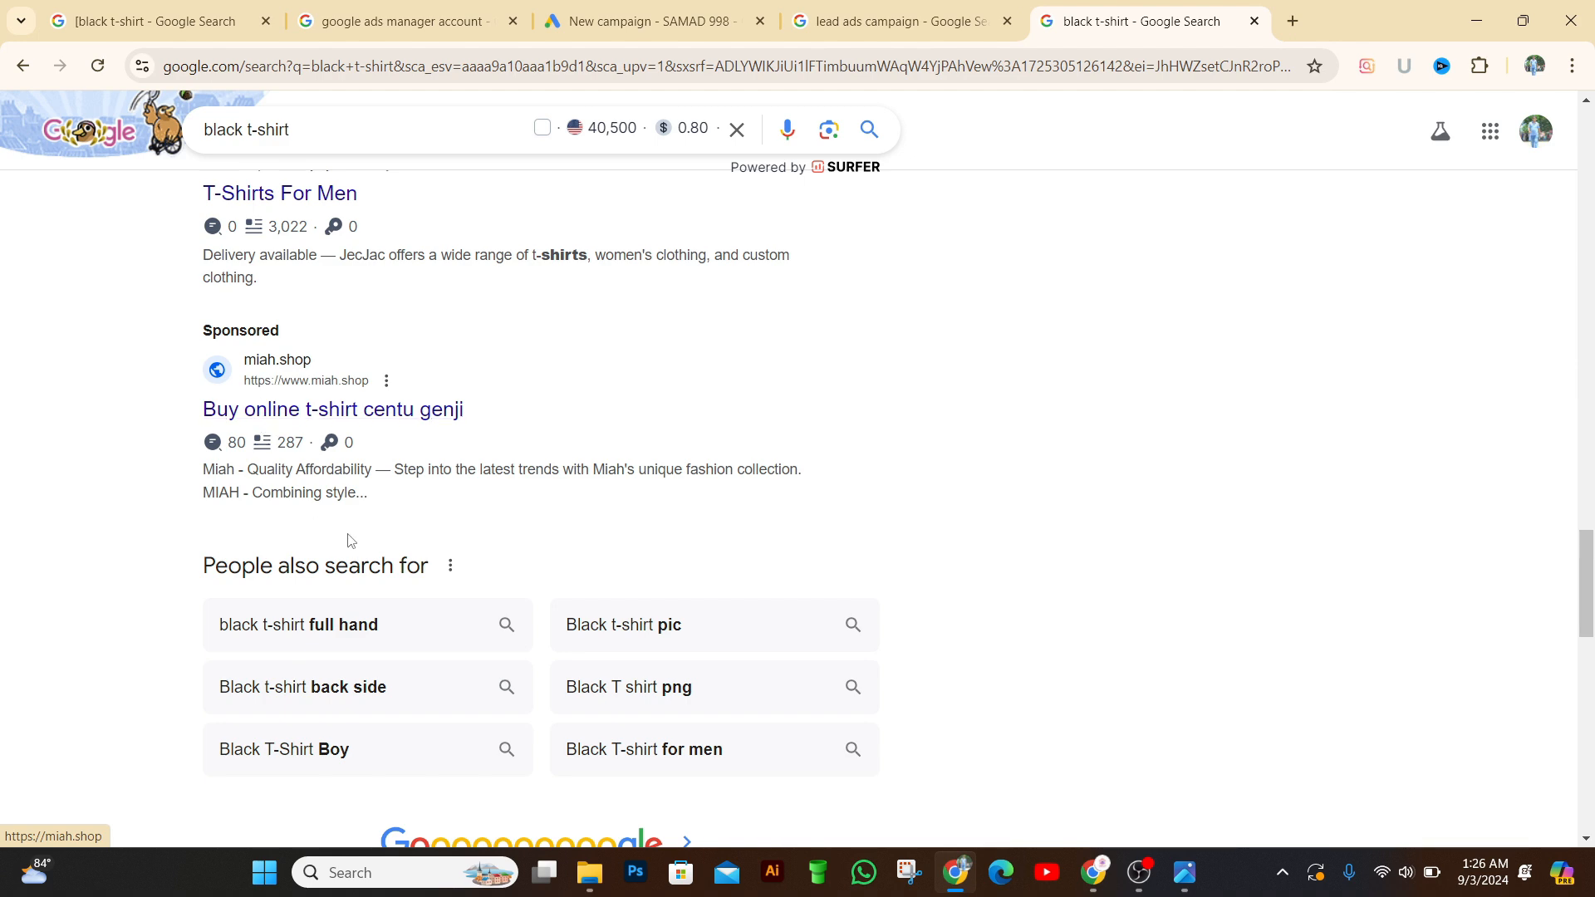
pyautogui.press('super+shift+s')
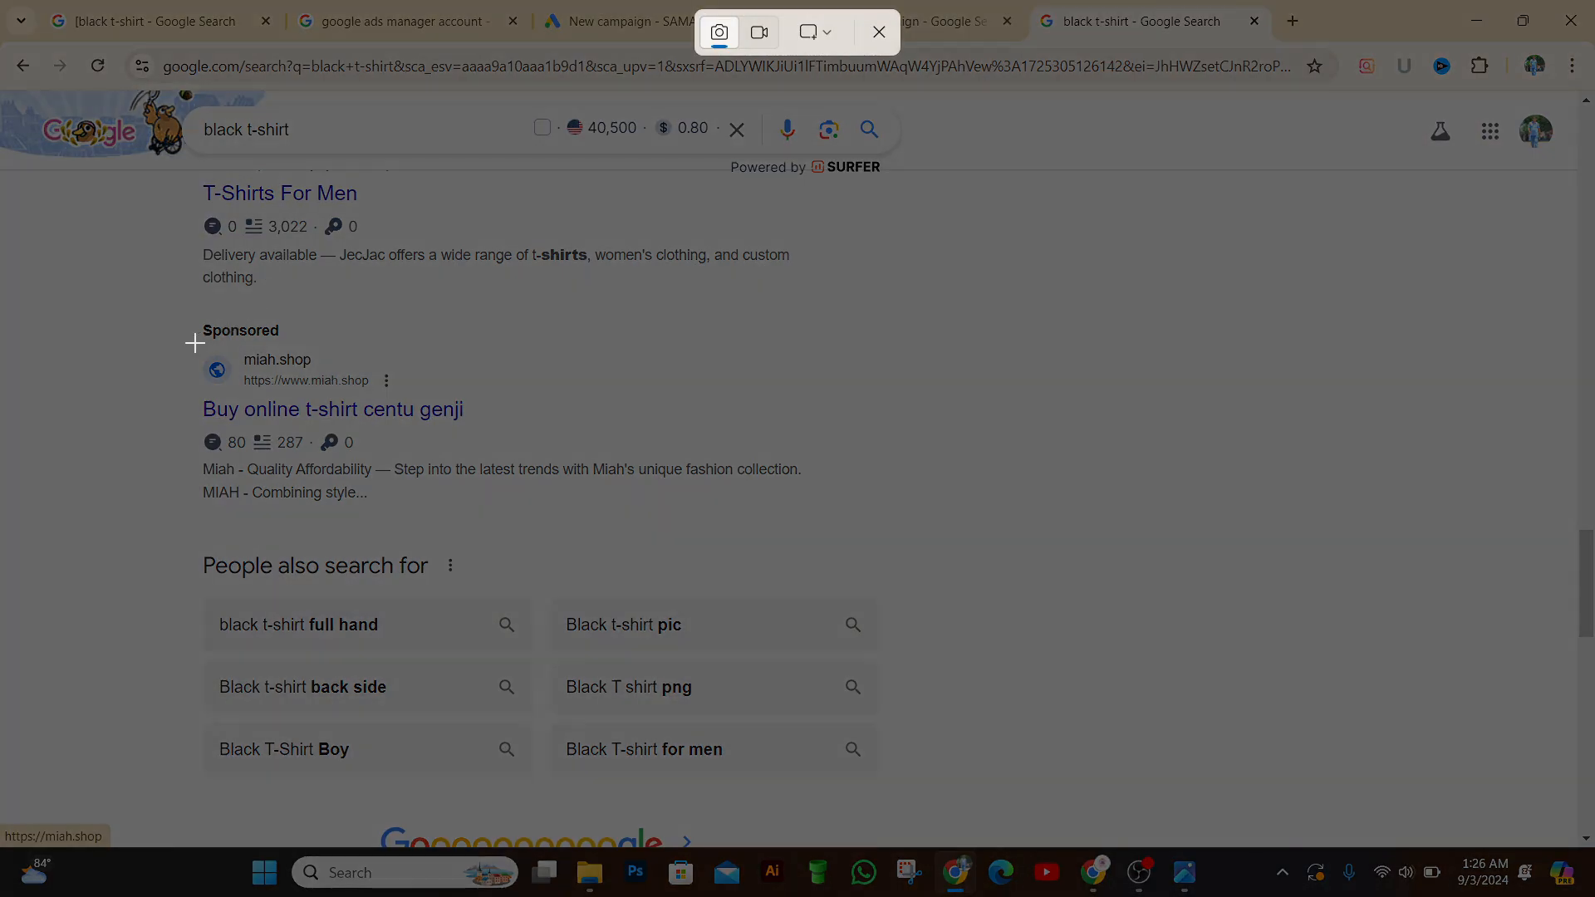
pyautogui.moveTo(148, 299); pyautogui.dragTo(919, 560)
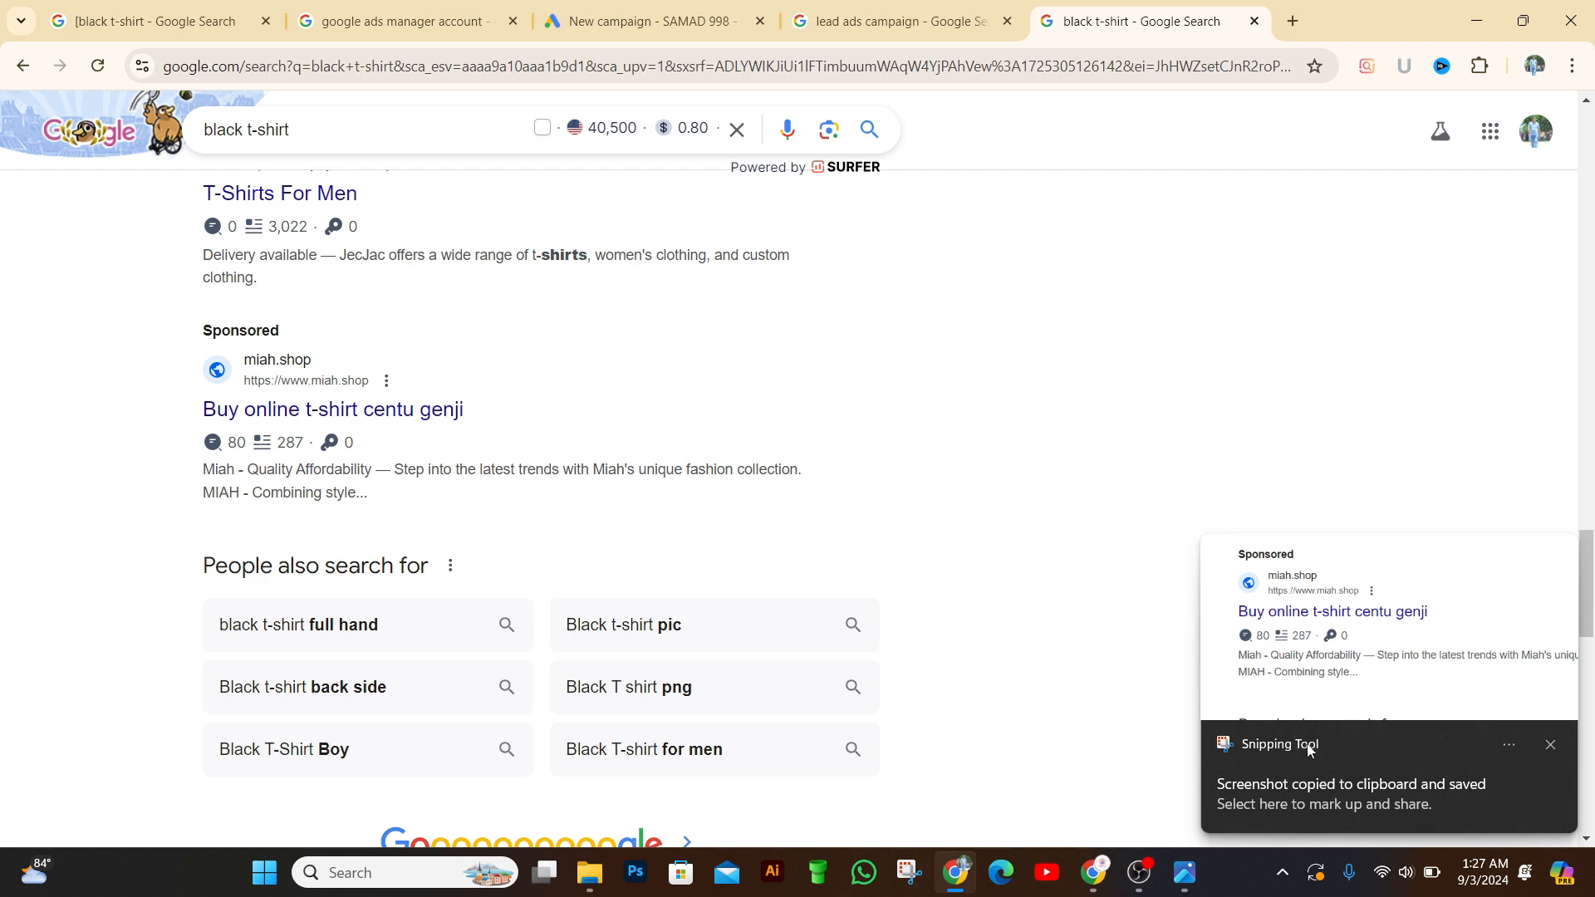
pyautogui.click(1331, 698)
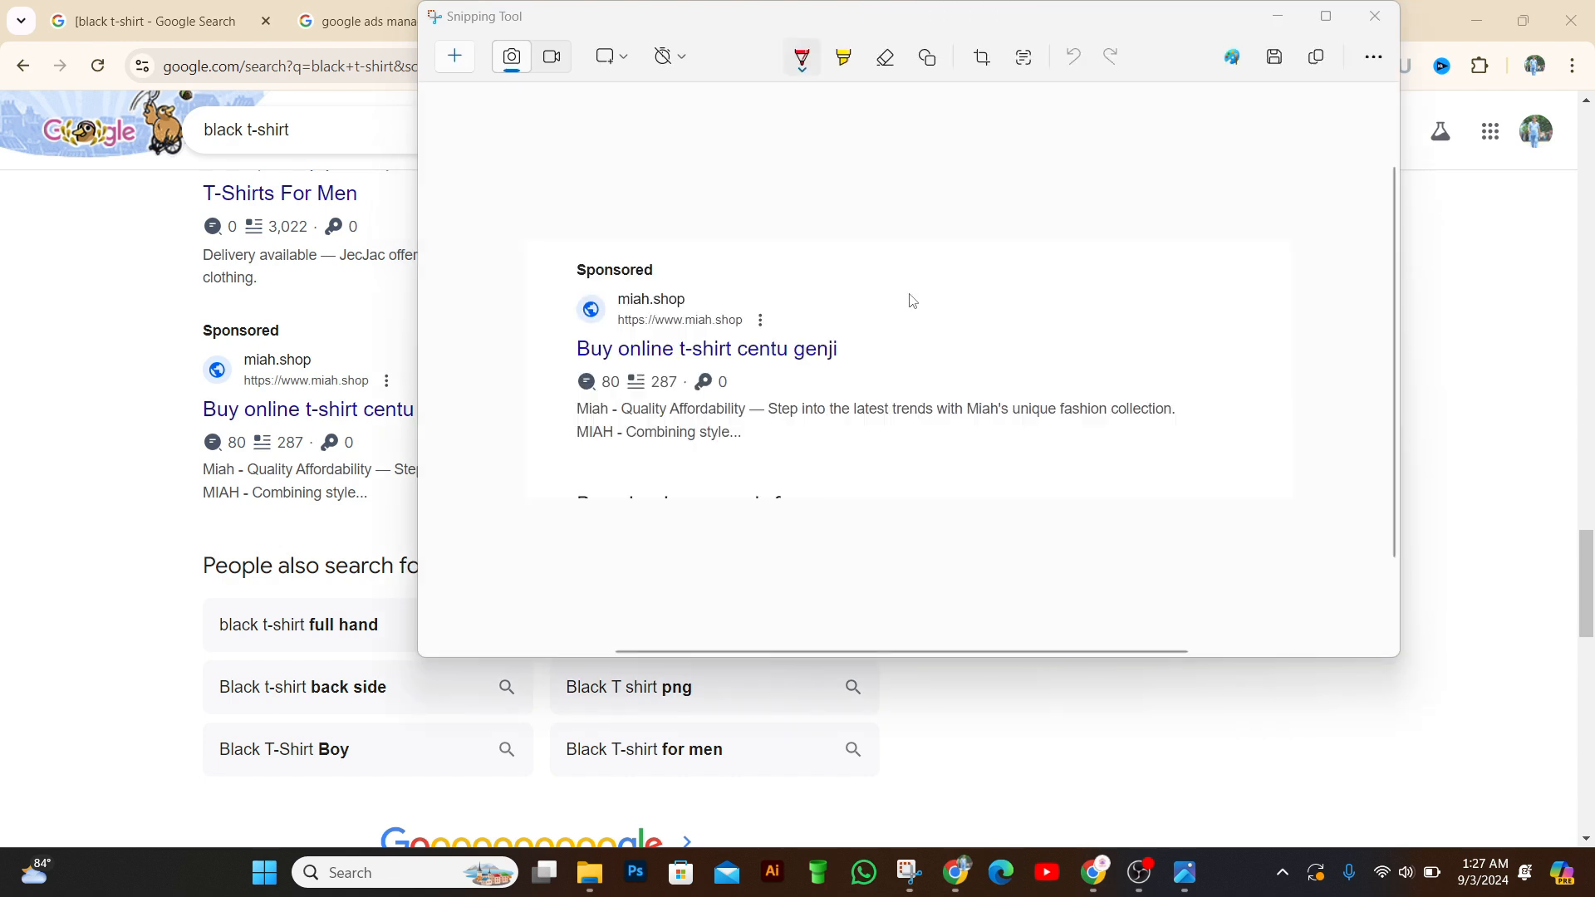
pyautogui.click(1375, 16)
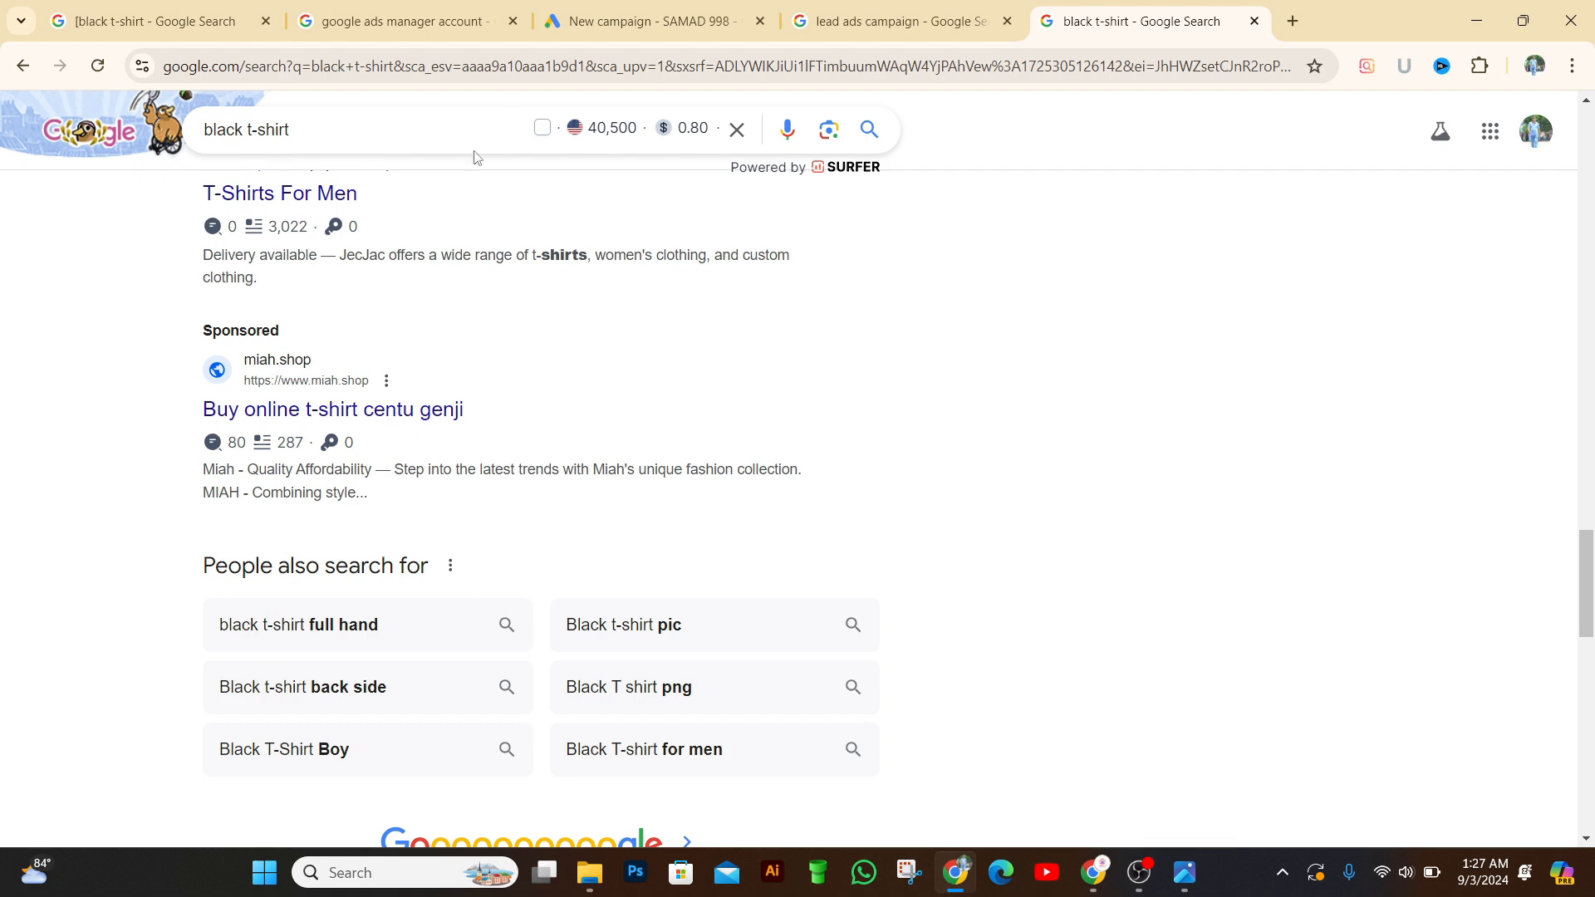
# - Return to the New campaign page in Google Ads and select the Performance Max campaign type
pyautogui.click(629, 23)
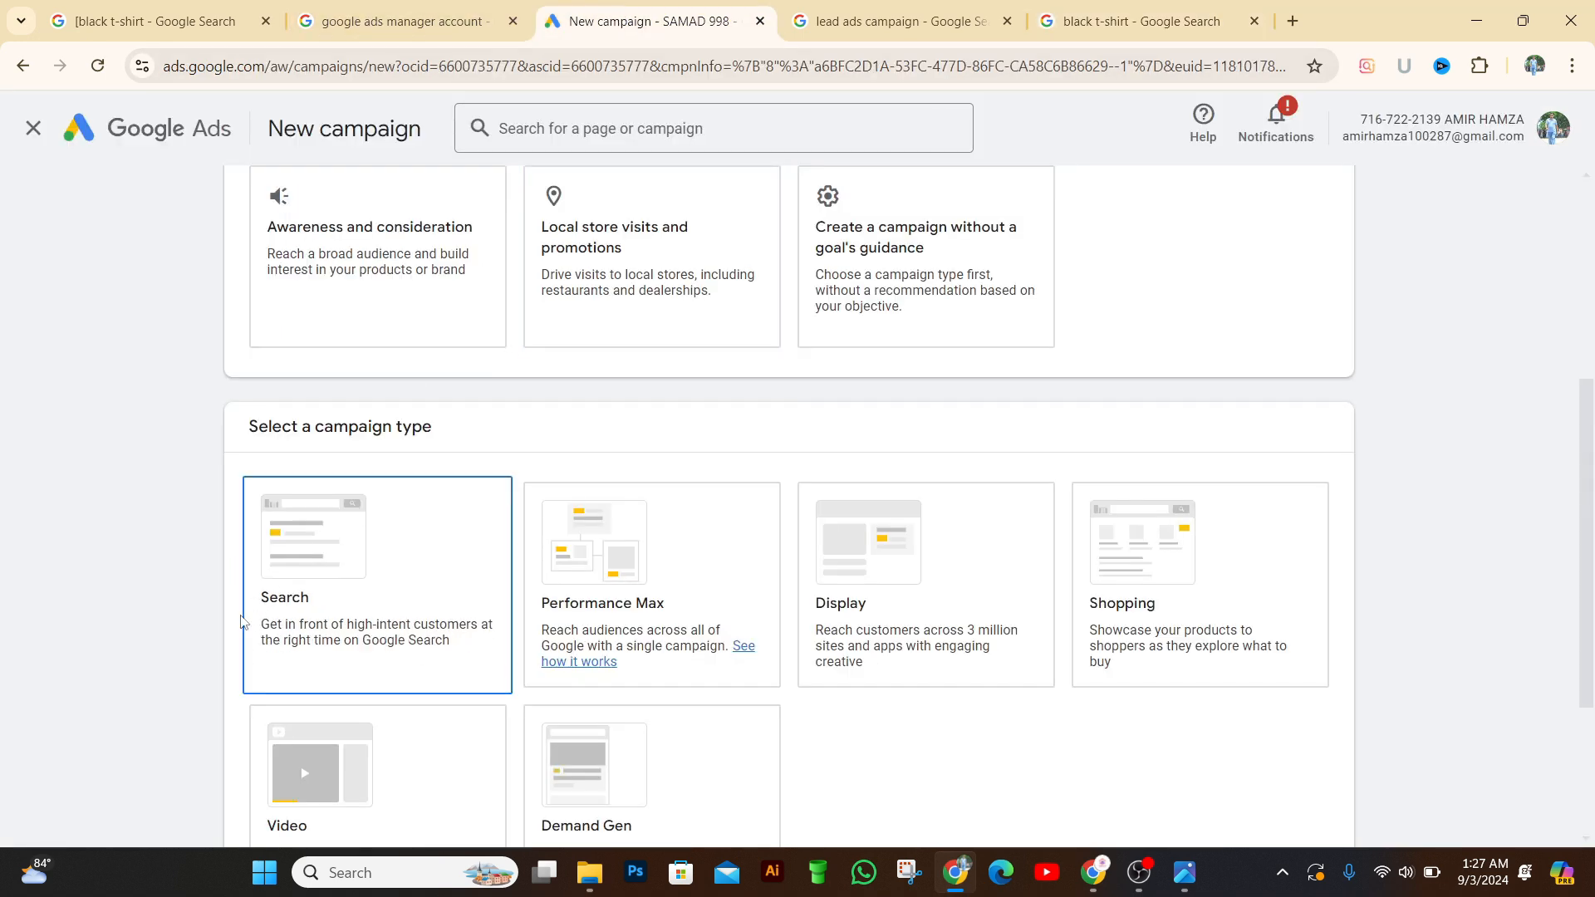
pyautogui.scroll(-3, 223, 632)
pyautogui.click(385, 356)
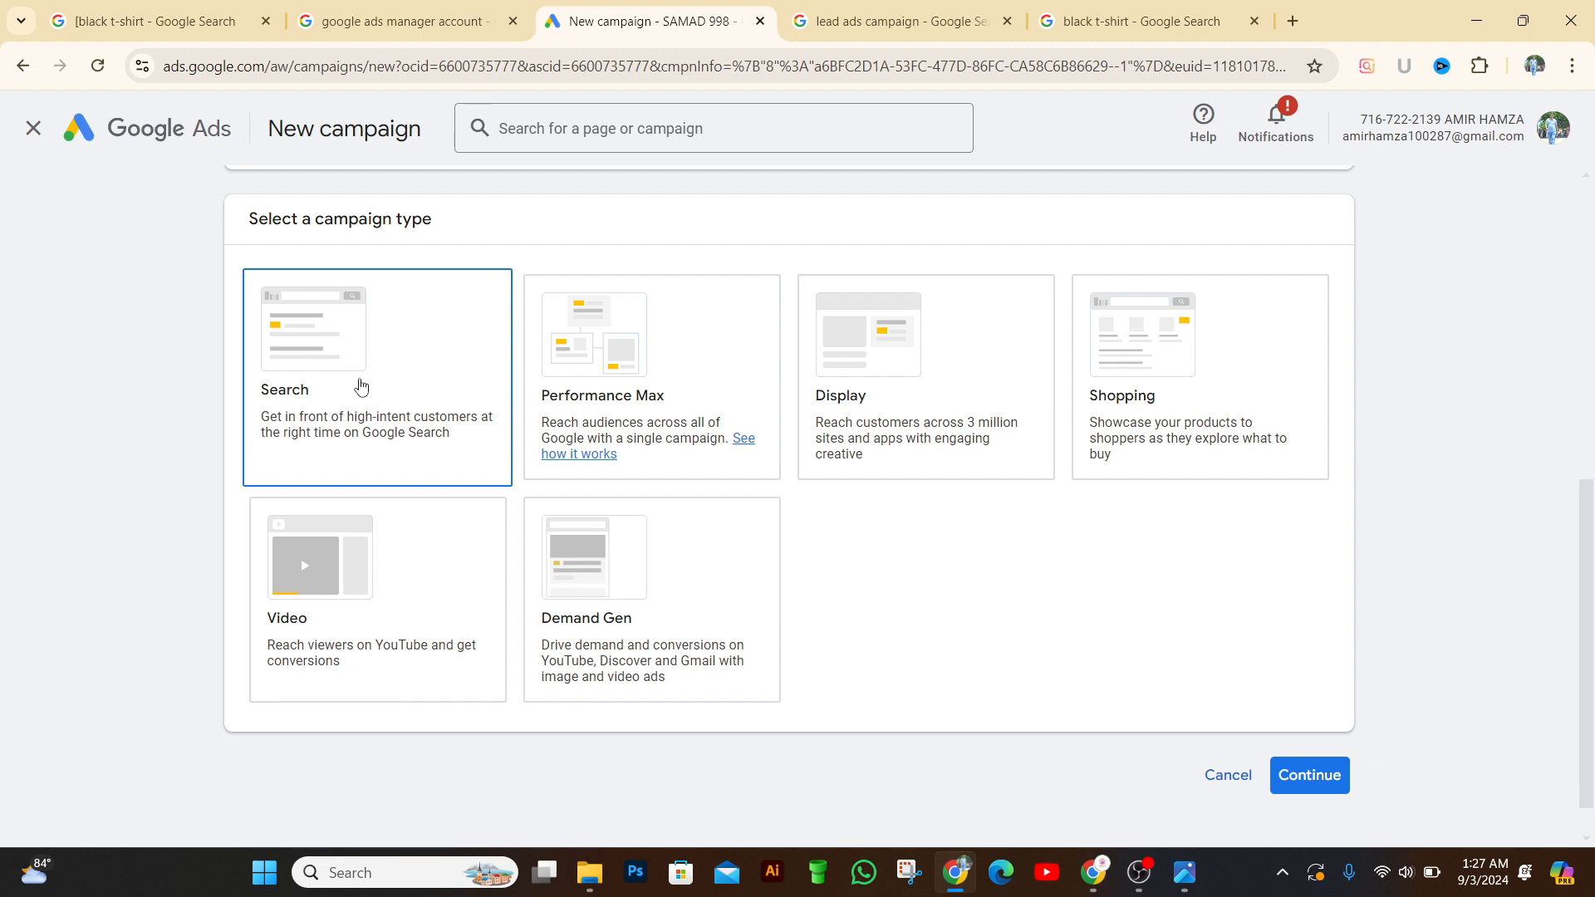
pyautogui.click(634, 417)
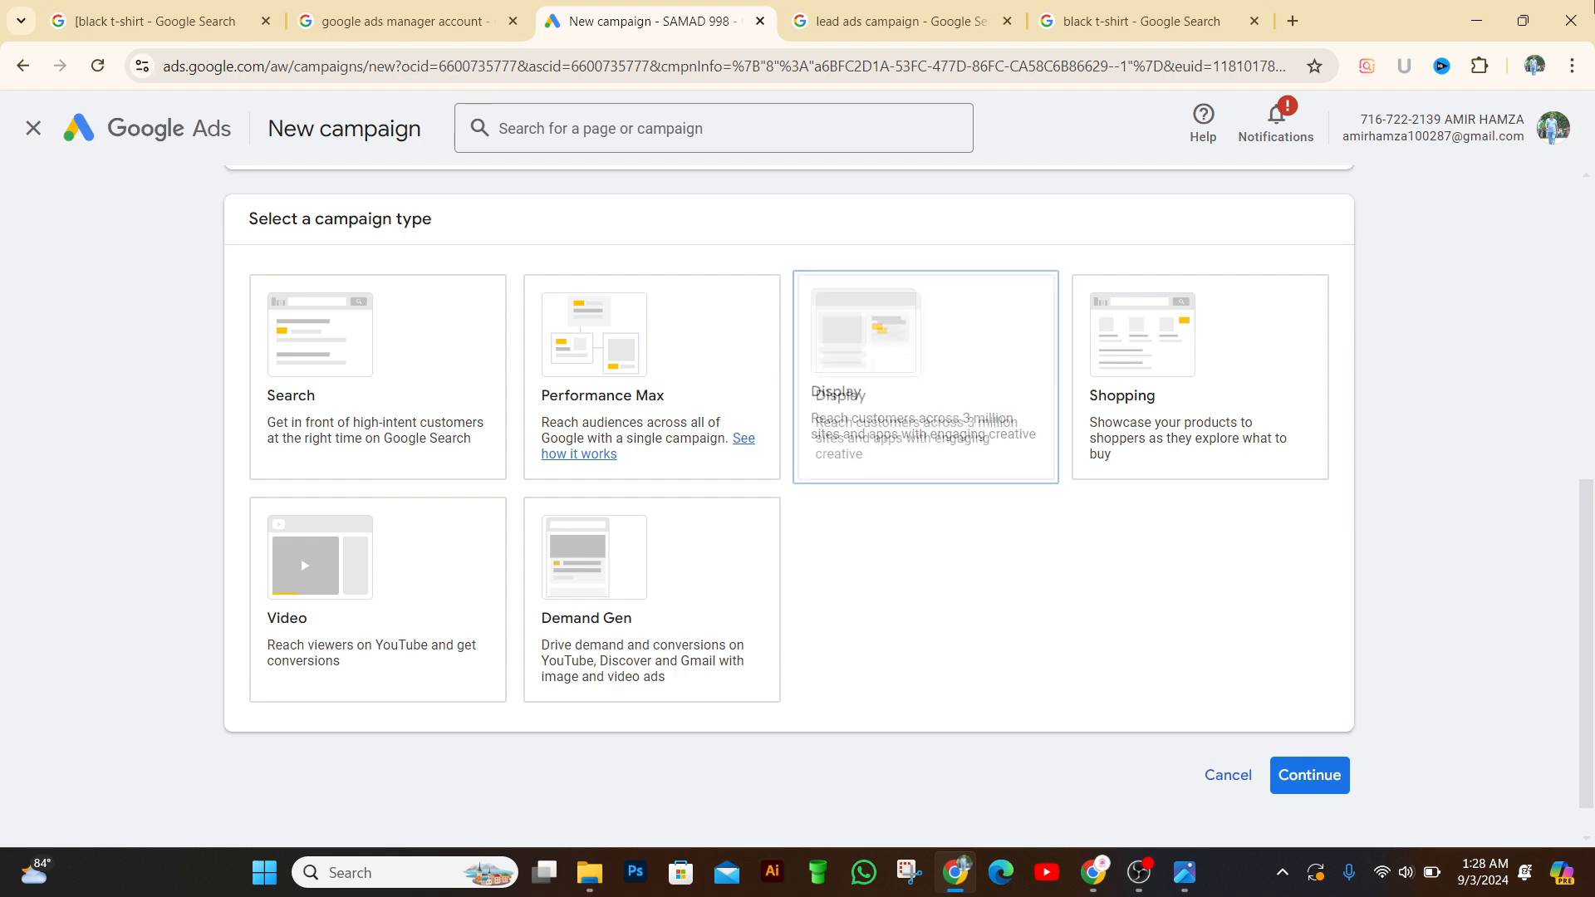
# - Replace the "lead ads campaign" image search in its browser tab with a search for "daily prothom alo"
pyautogui.click(926, 22)
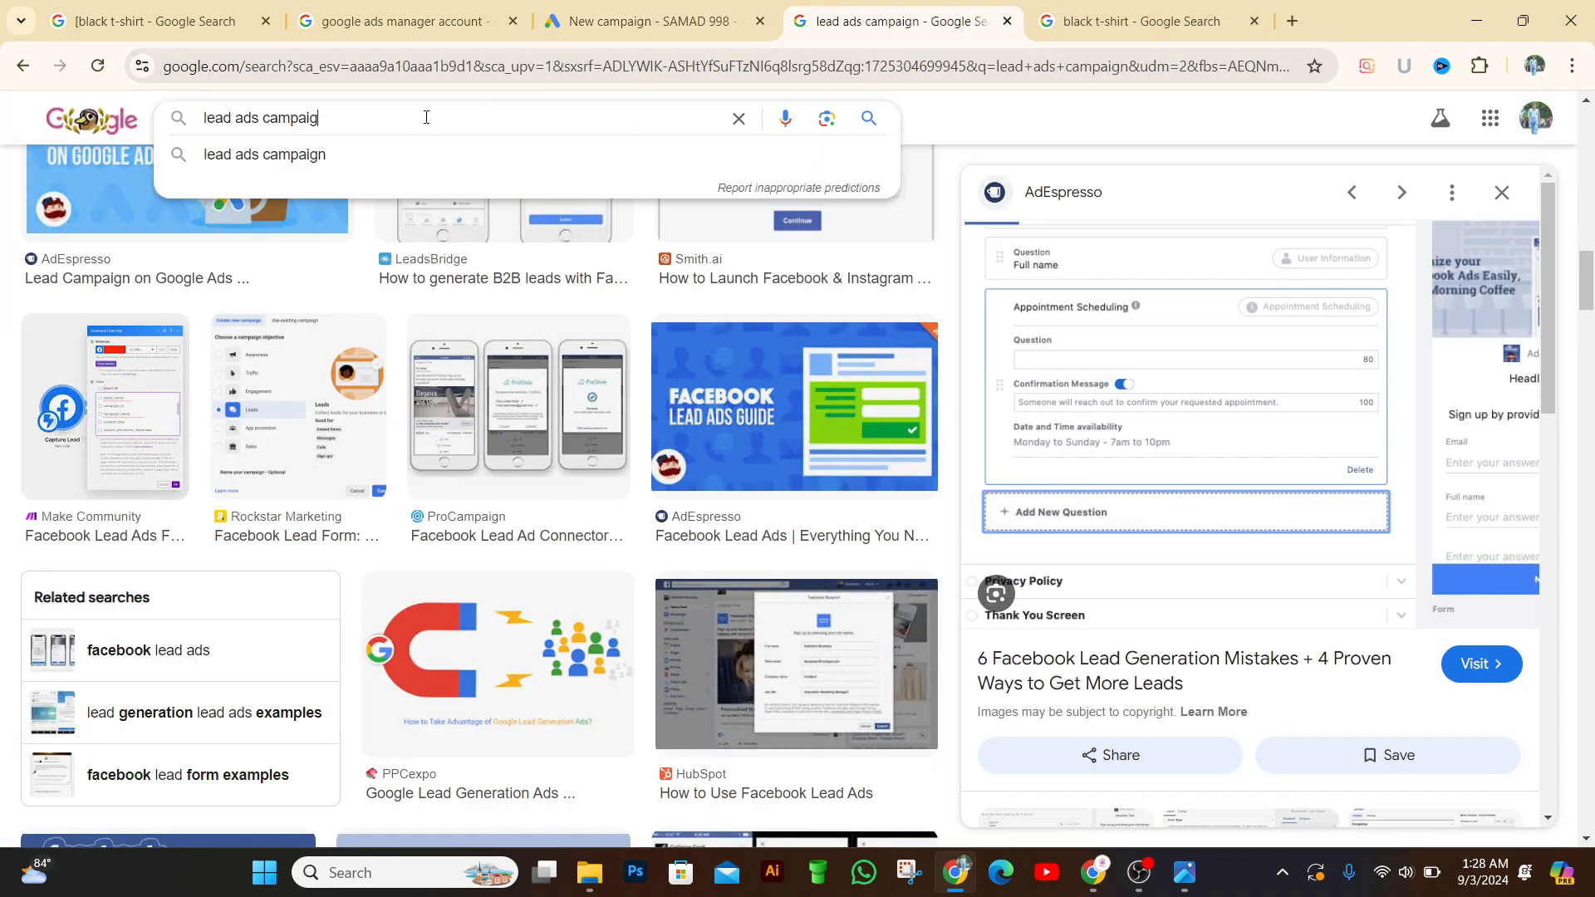
pyautogui.press('BackSpace')
pyautogui.press('BackSpace')
pyautogui.press('BackSpace')
pyautogui.press('BackSpace')
pyautogui.press('BackSpace')
pyautogui.press('BackSpace')
pyautogui.press('BackSpace')
pyautogui.press('BackSpace')
pyautogui.press('BackSpace')
pyautogui.press('BackSpace')
pyautogui.press('BackSpace')
pyautogui.press('BackSpace')
pyautogui.press('BackSpace')
pyautogui.press('BackSpace')
pyautogui.press('BackSpace')
pyautogui.press('BackSpace')
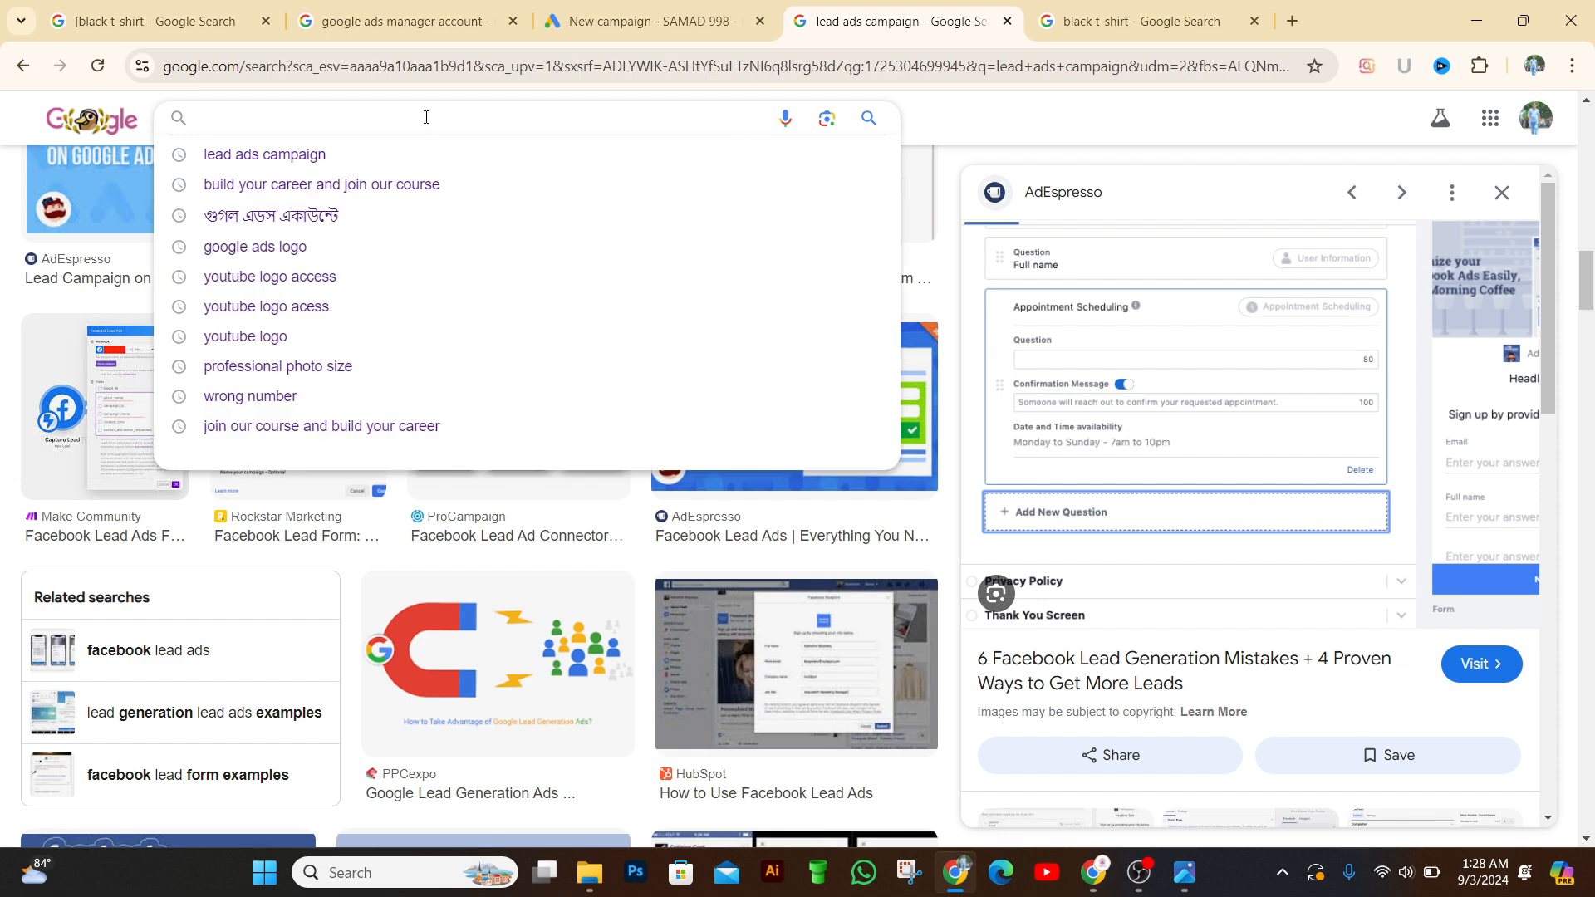
pyautogui.write('d')
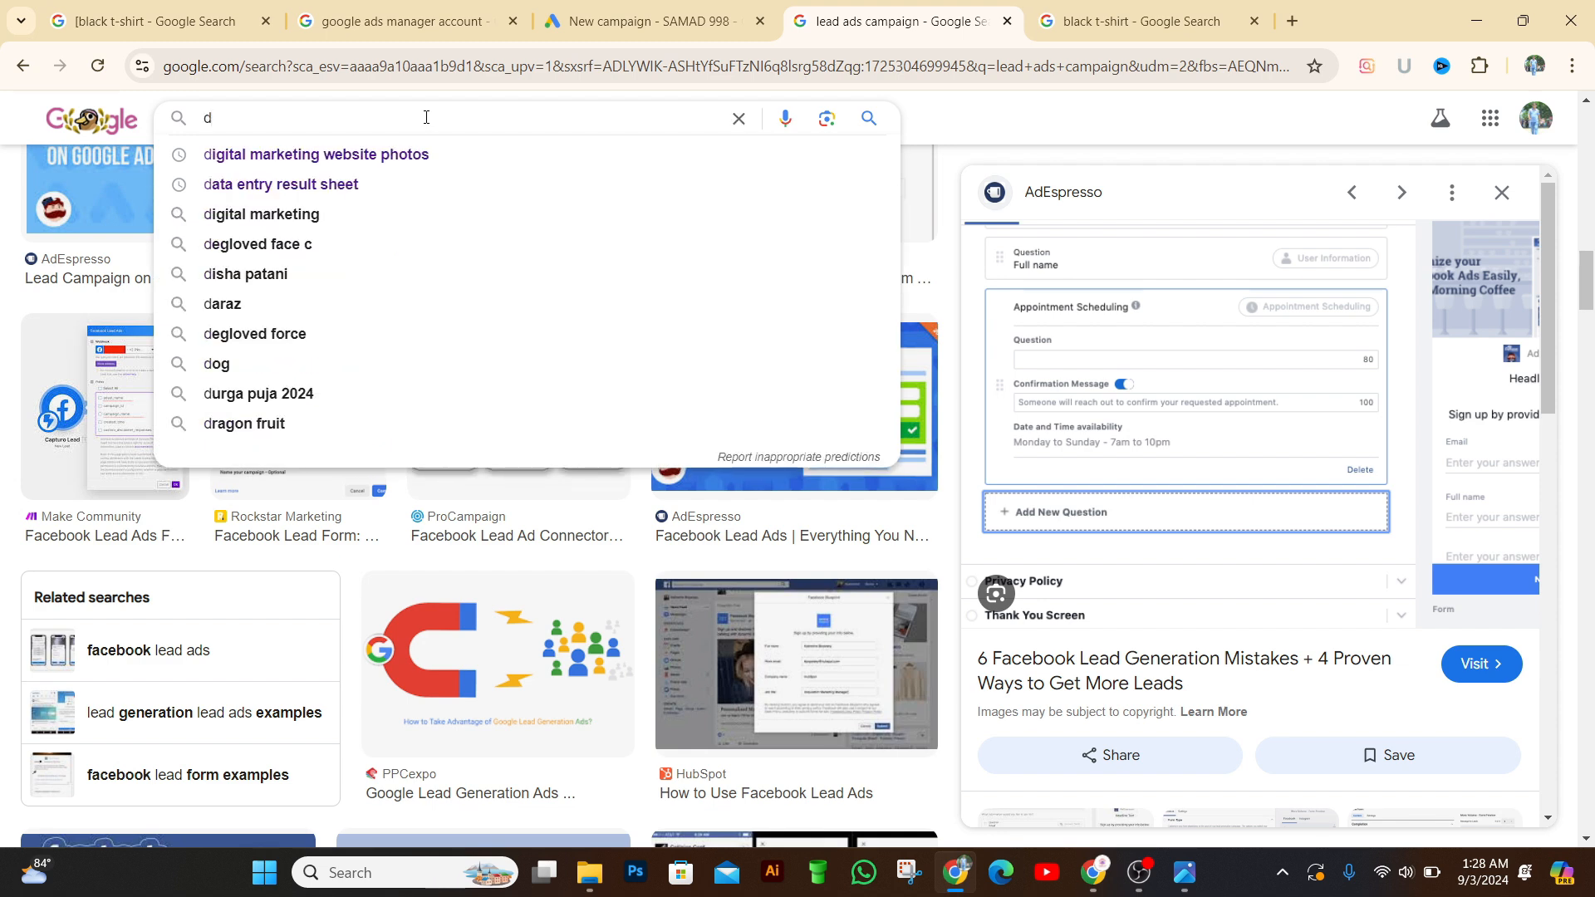
pyautogui.write('aily o')
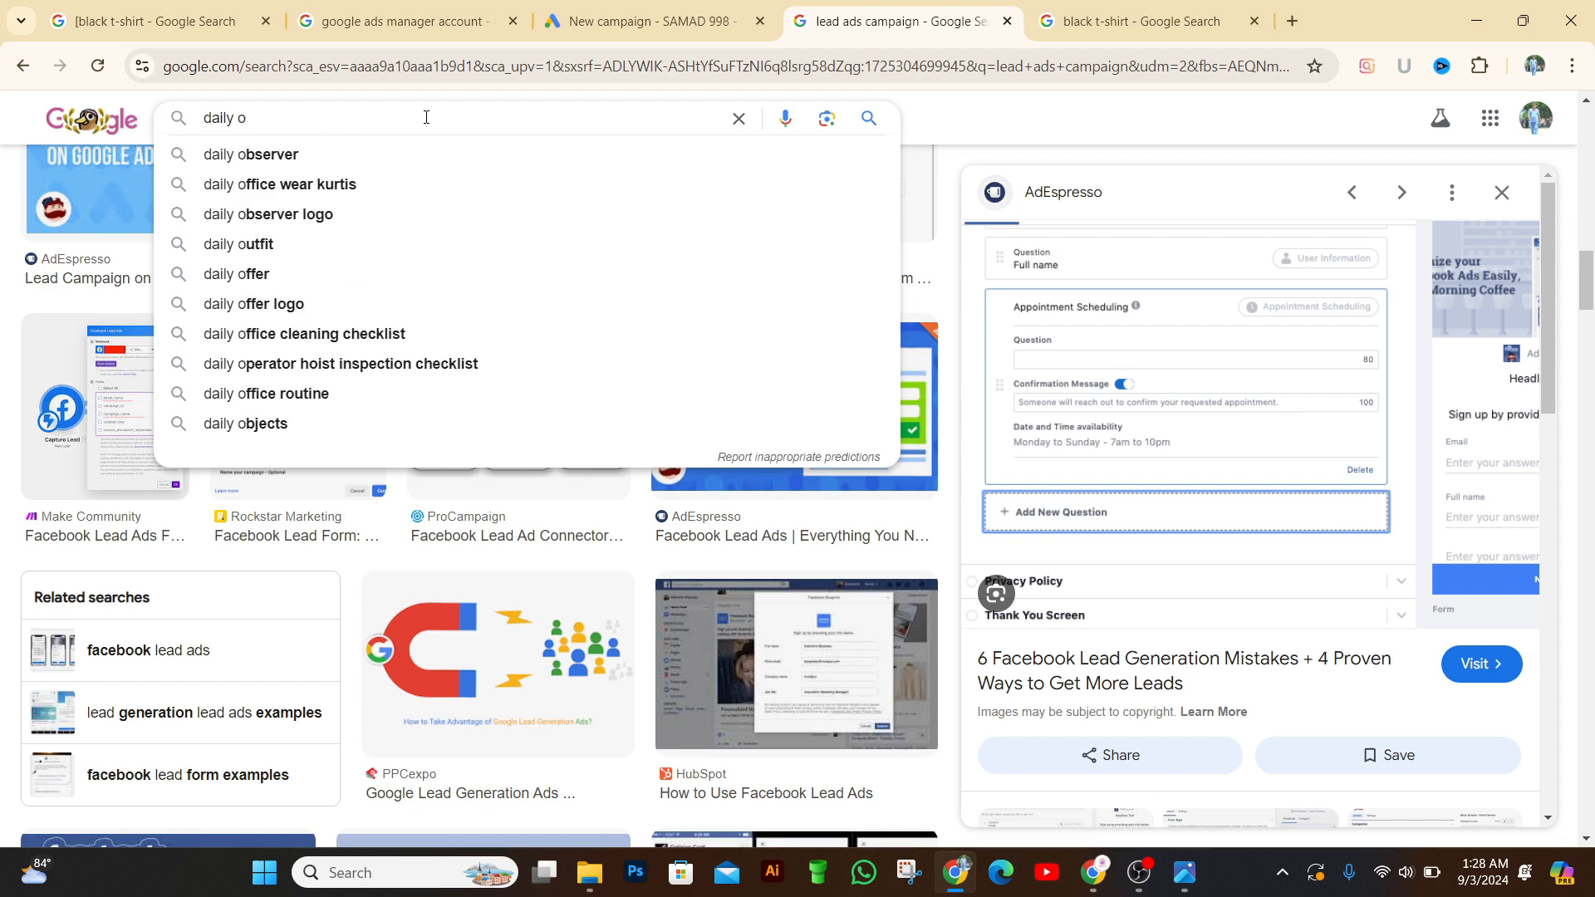
pyautogui.press('BackSpace')
pyautogui.write('p')
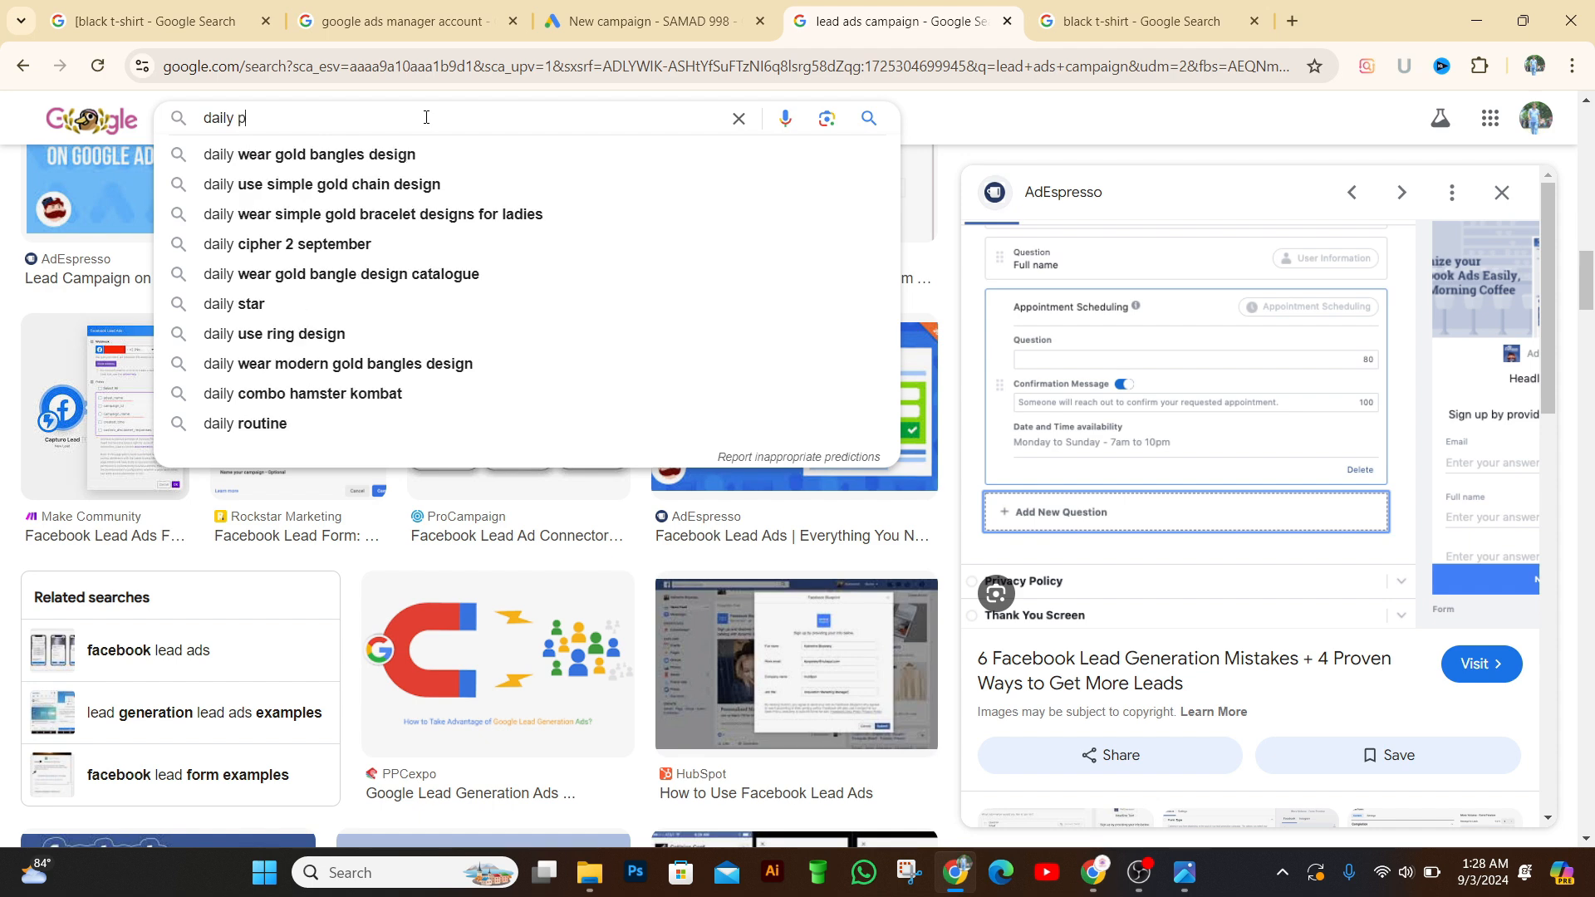
pyautogui.write('ro')
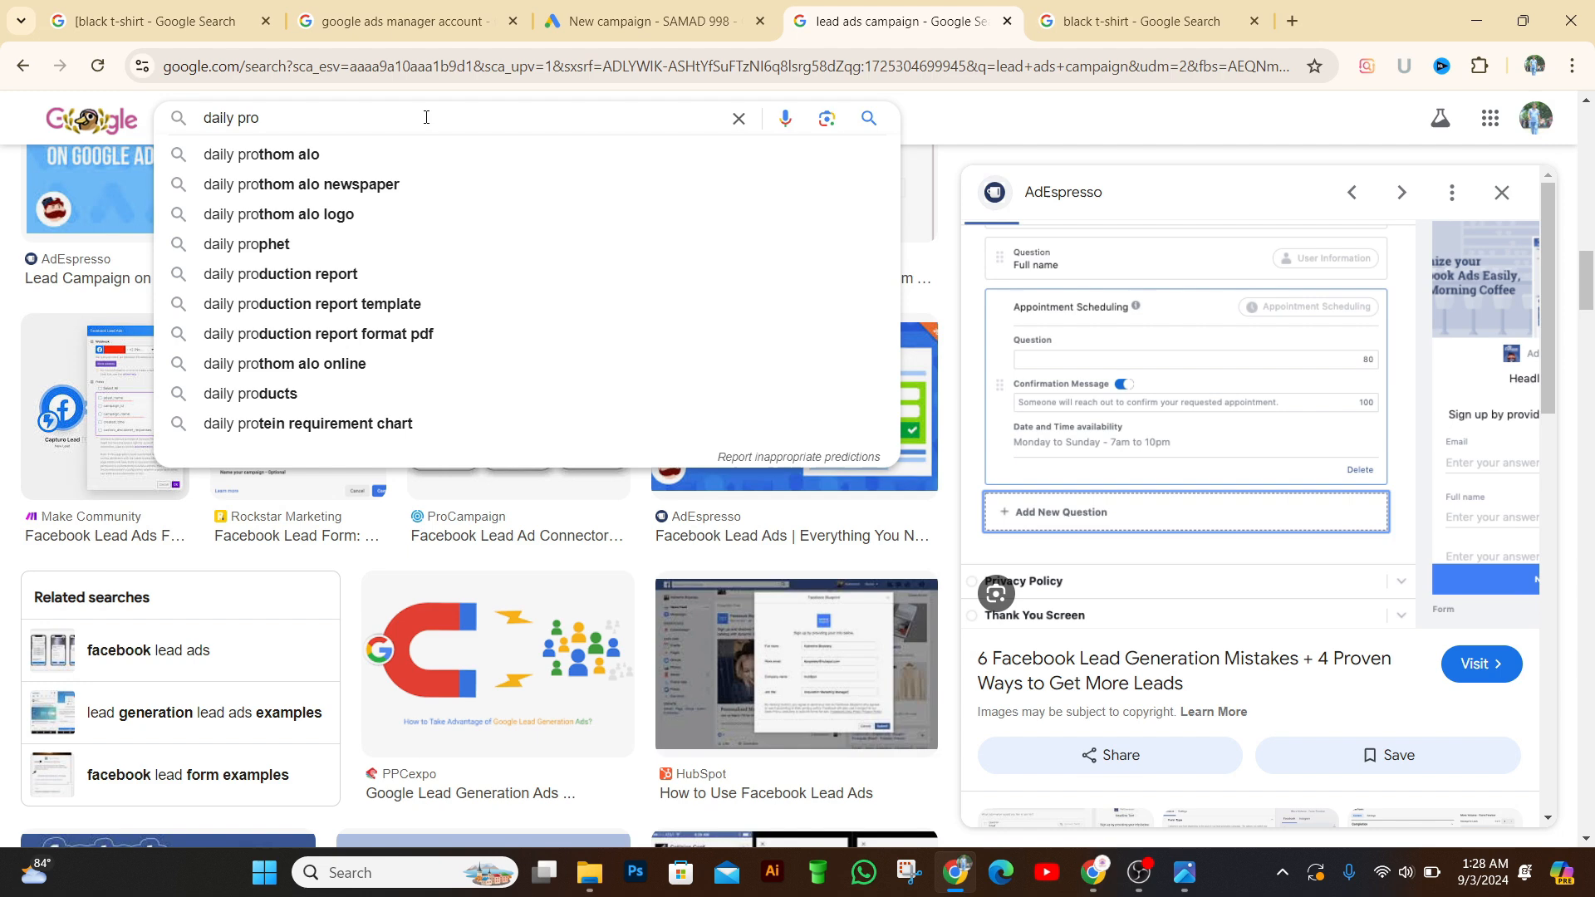
pyautogui.click(349, 156)
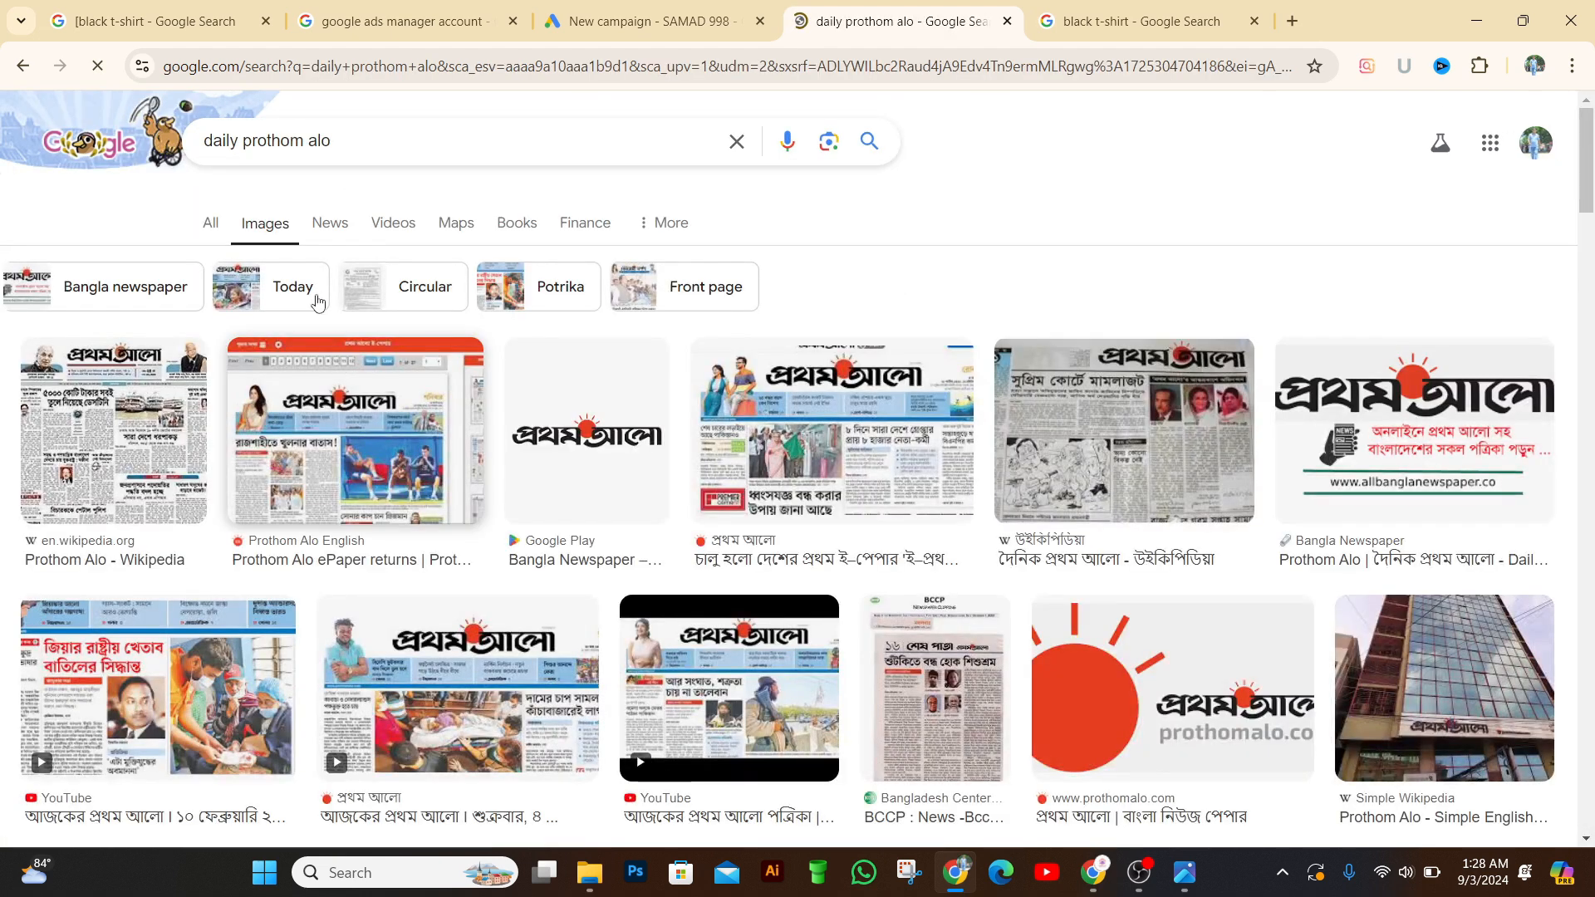
# - Refine the query to "daily prothom alo newspaper" and show all results instead of images
pyautogui.click(384, 137)
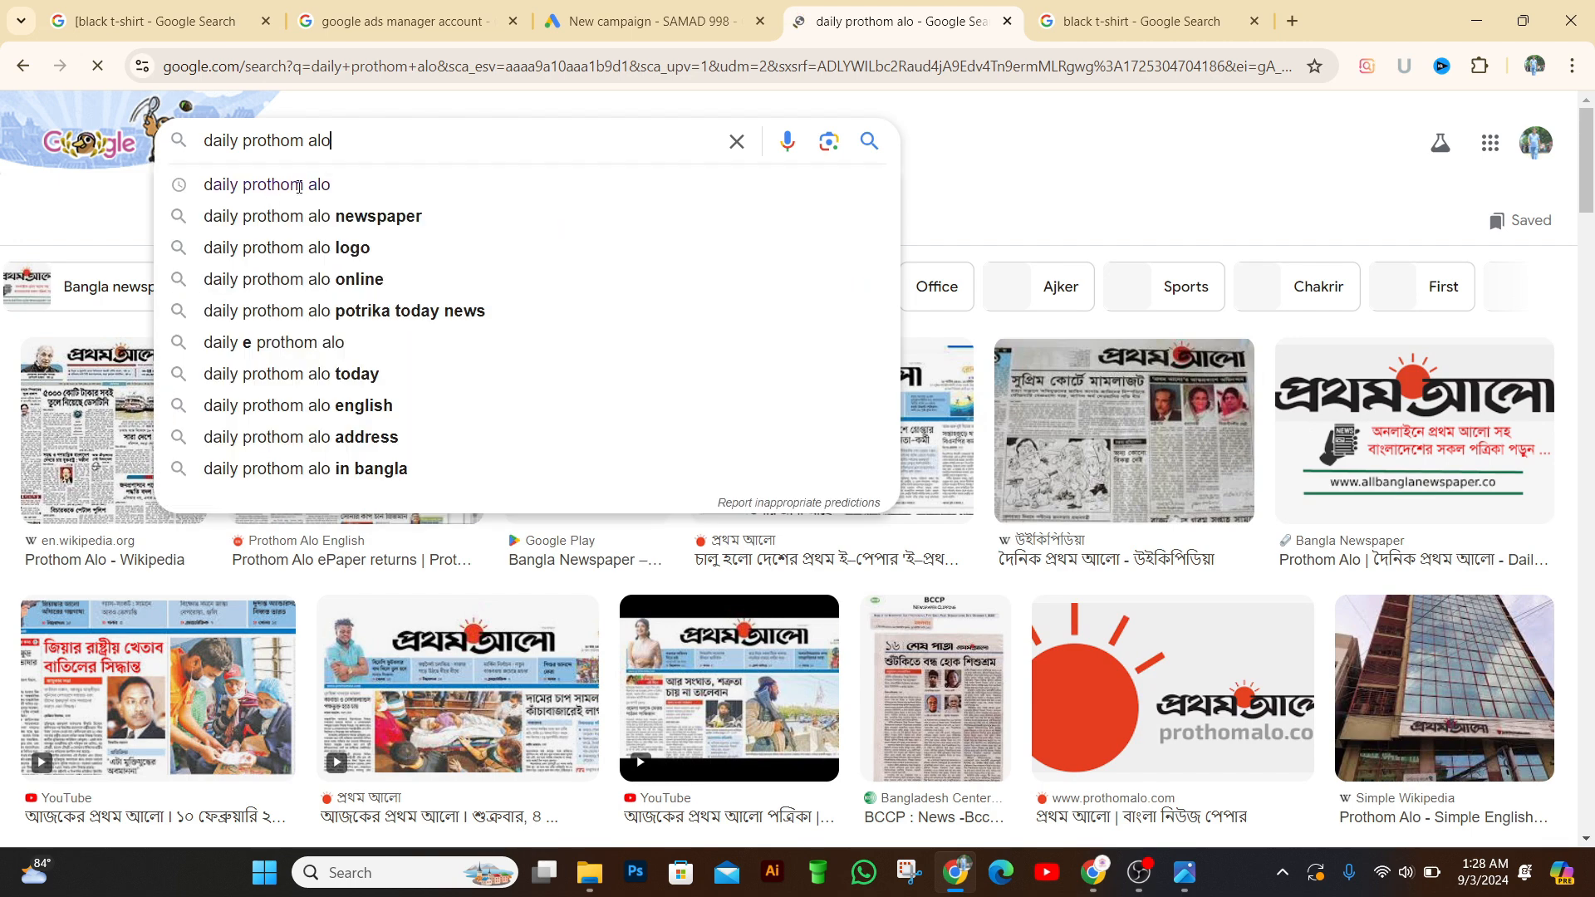
pyautogui.click(352, 215)
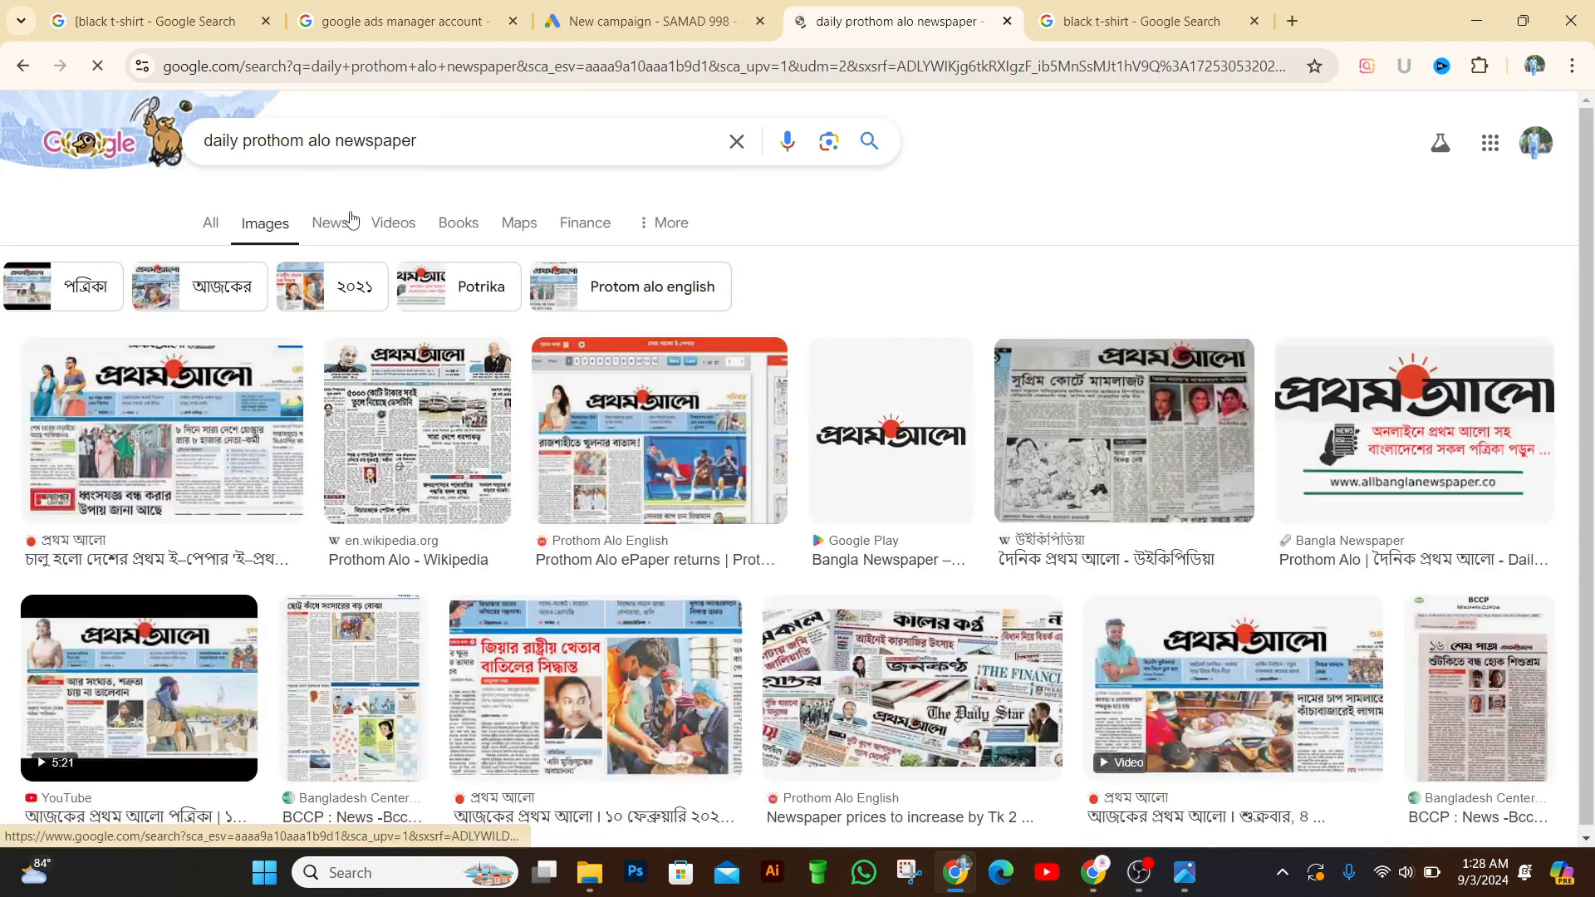
pyautogui.click(203, 234)
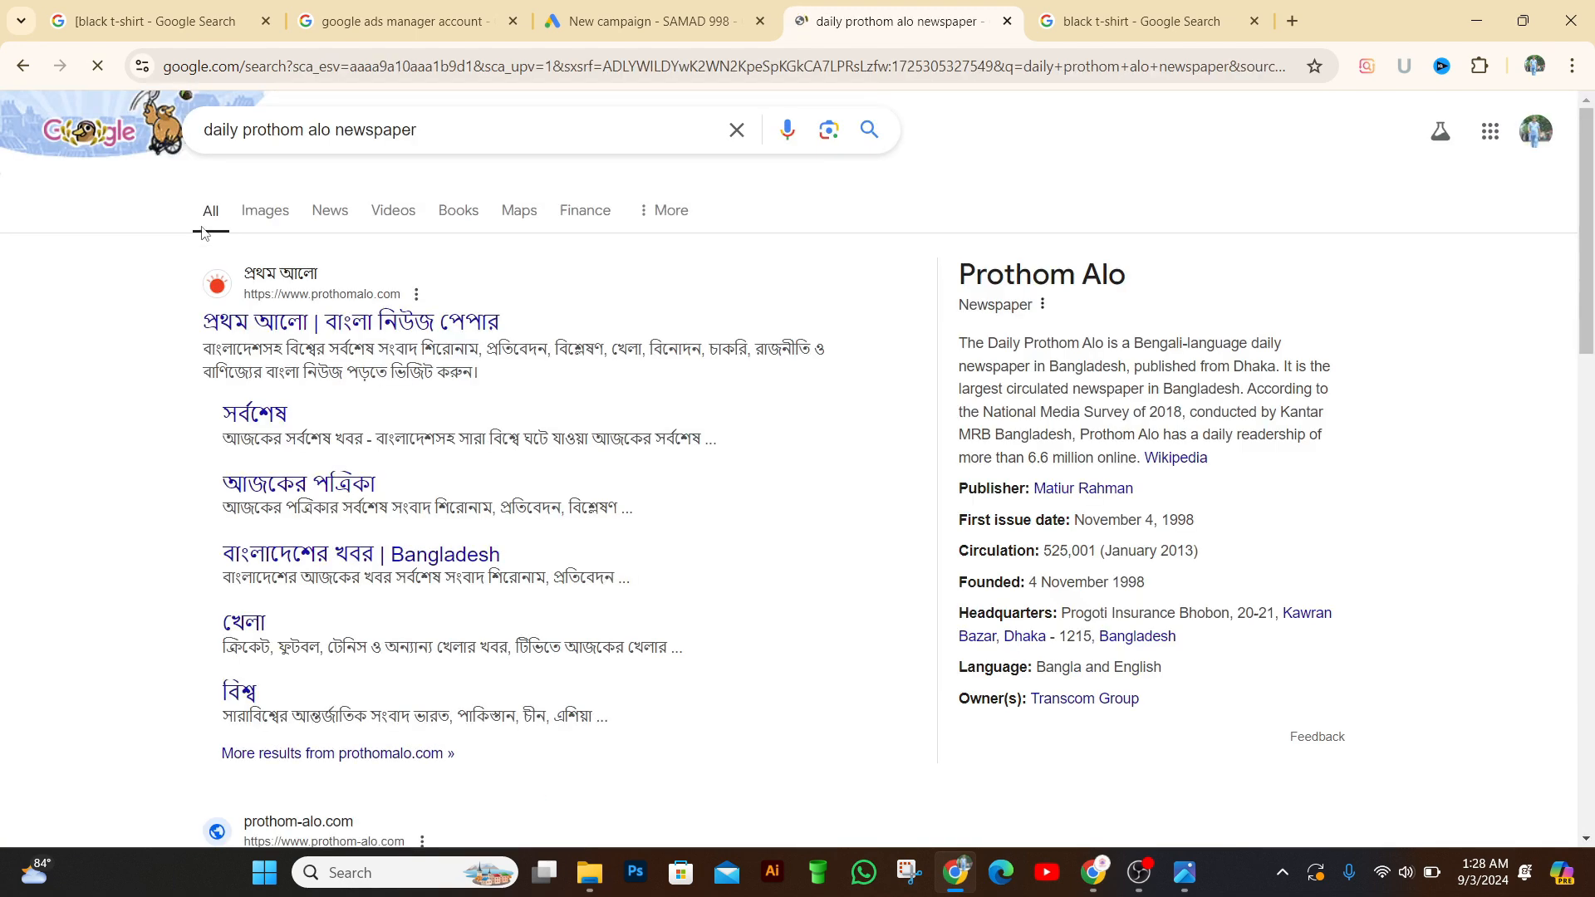
# - Open the main prothomalo.com search result in a new browser tab and switch to it
pyautogui.rightClick(283, 324)
pyautogui.click(340, 341)
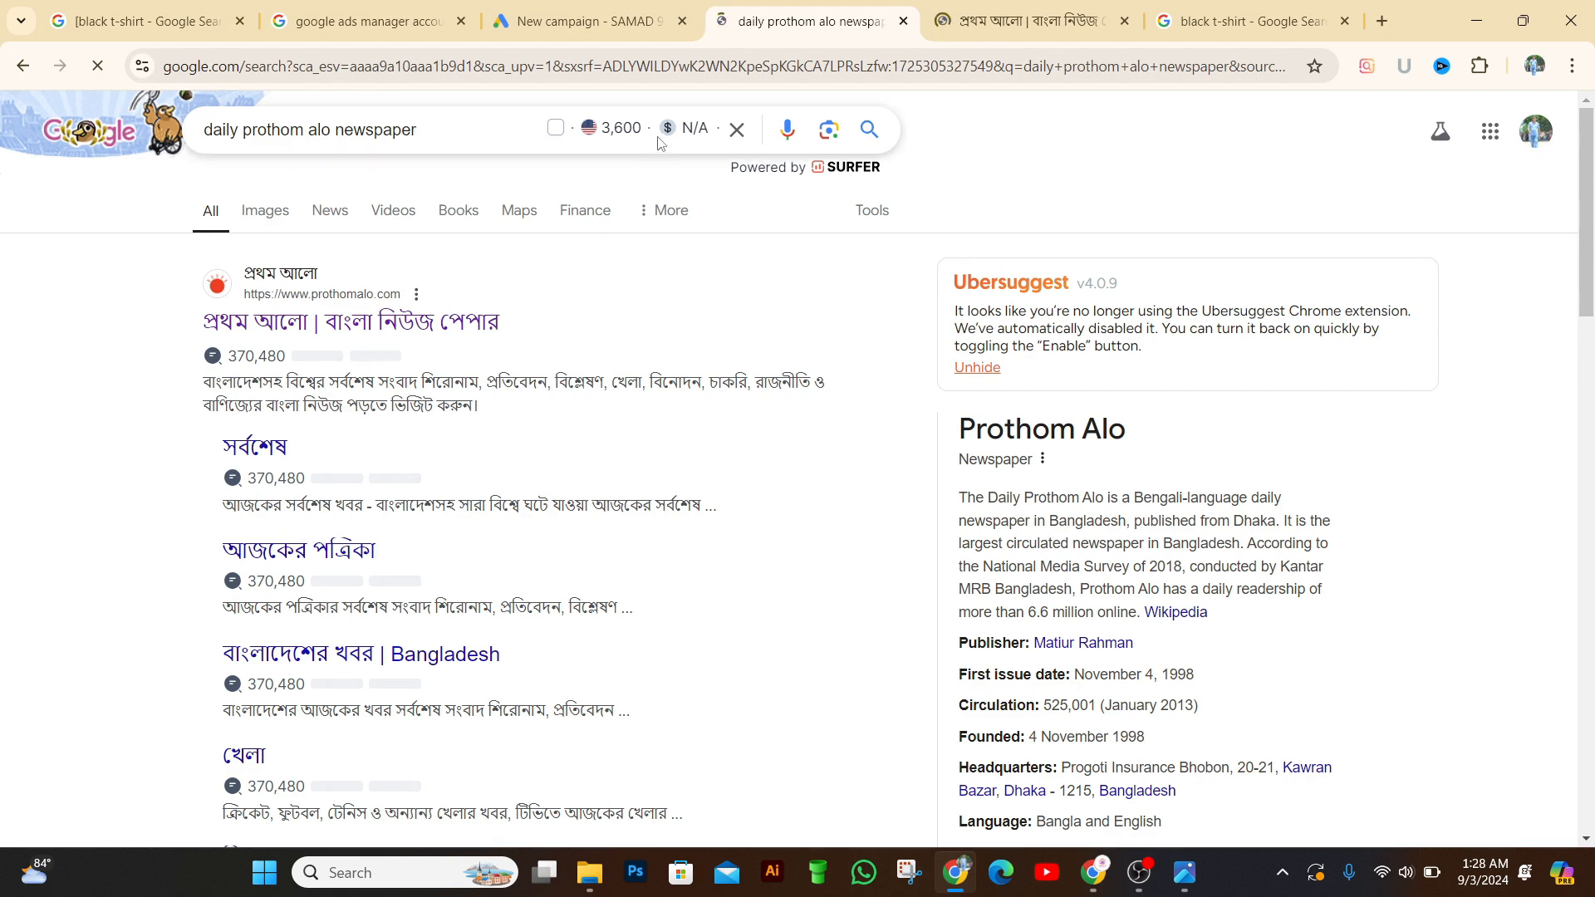
pyautogui.click(1021, 7)
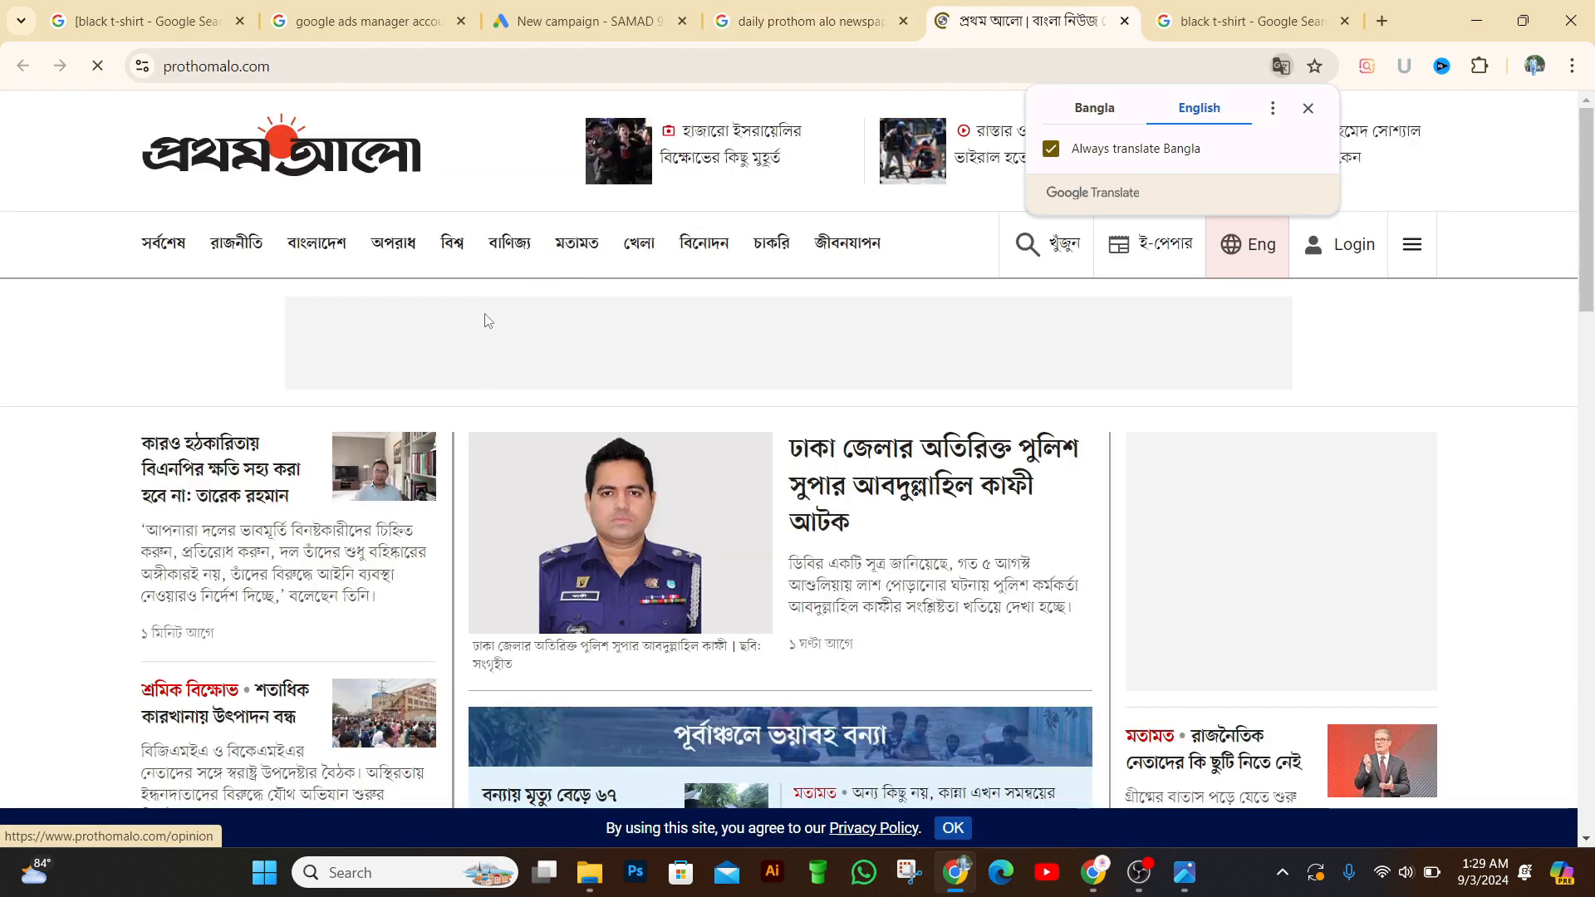
# - Examine the Prothom Alo homepage for display banner ads, then return to the campaign types in Google Ads
pyautogui.scroll(-2, 659, 421)
pyautogui.scroll(-8, 658, 432)
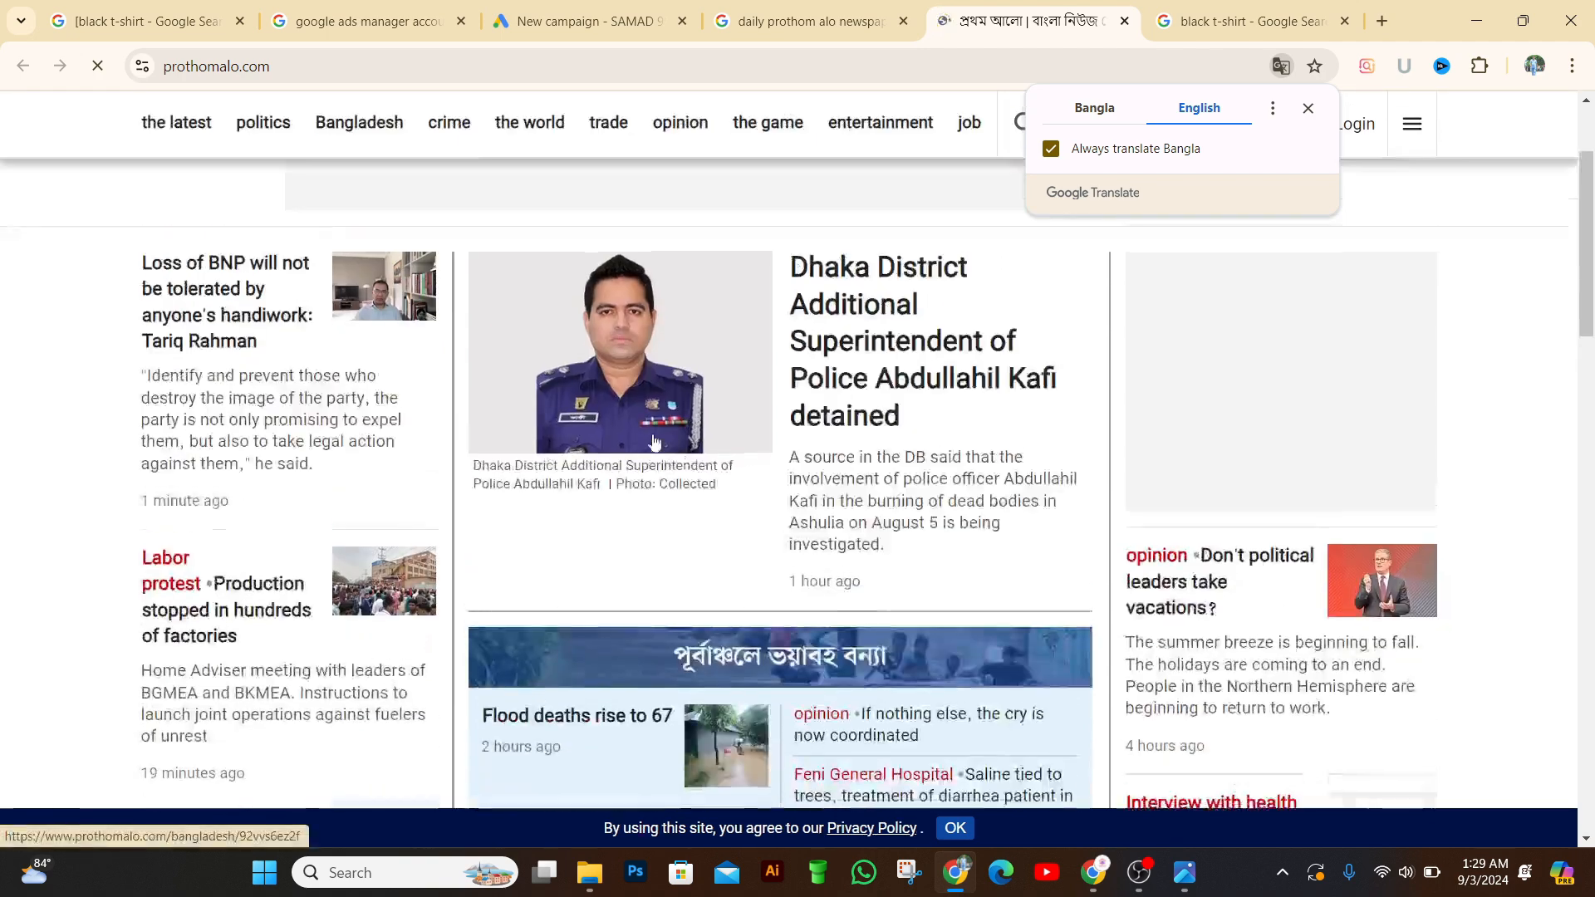
pyautogui.scroll(-5, 627, 417)
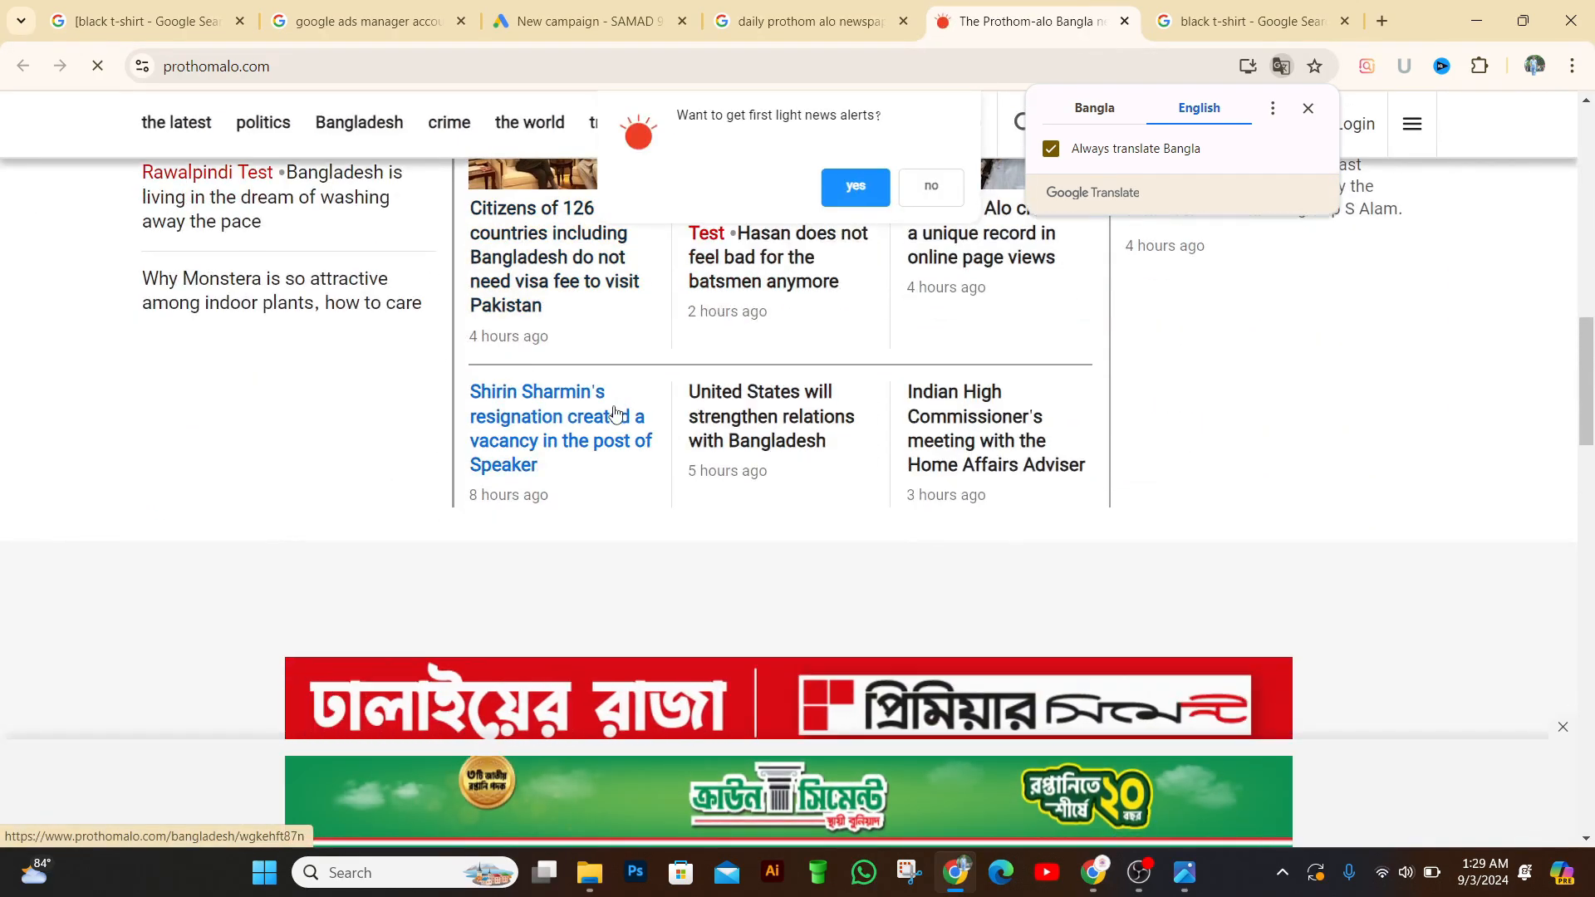
pyautogui.scroll(-4, 540, 428)
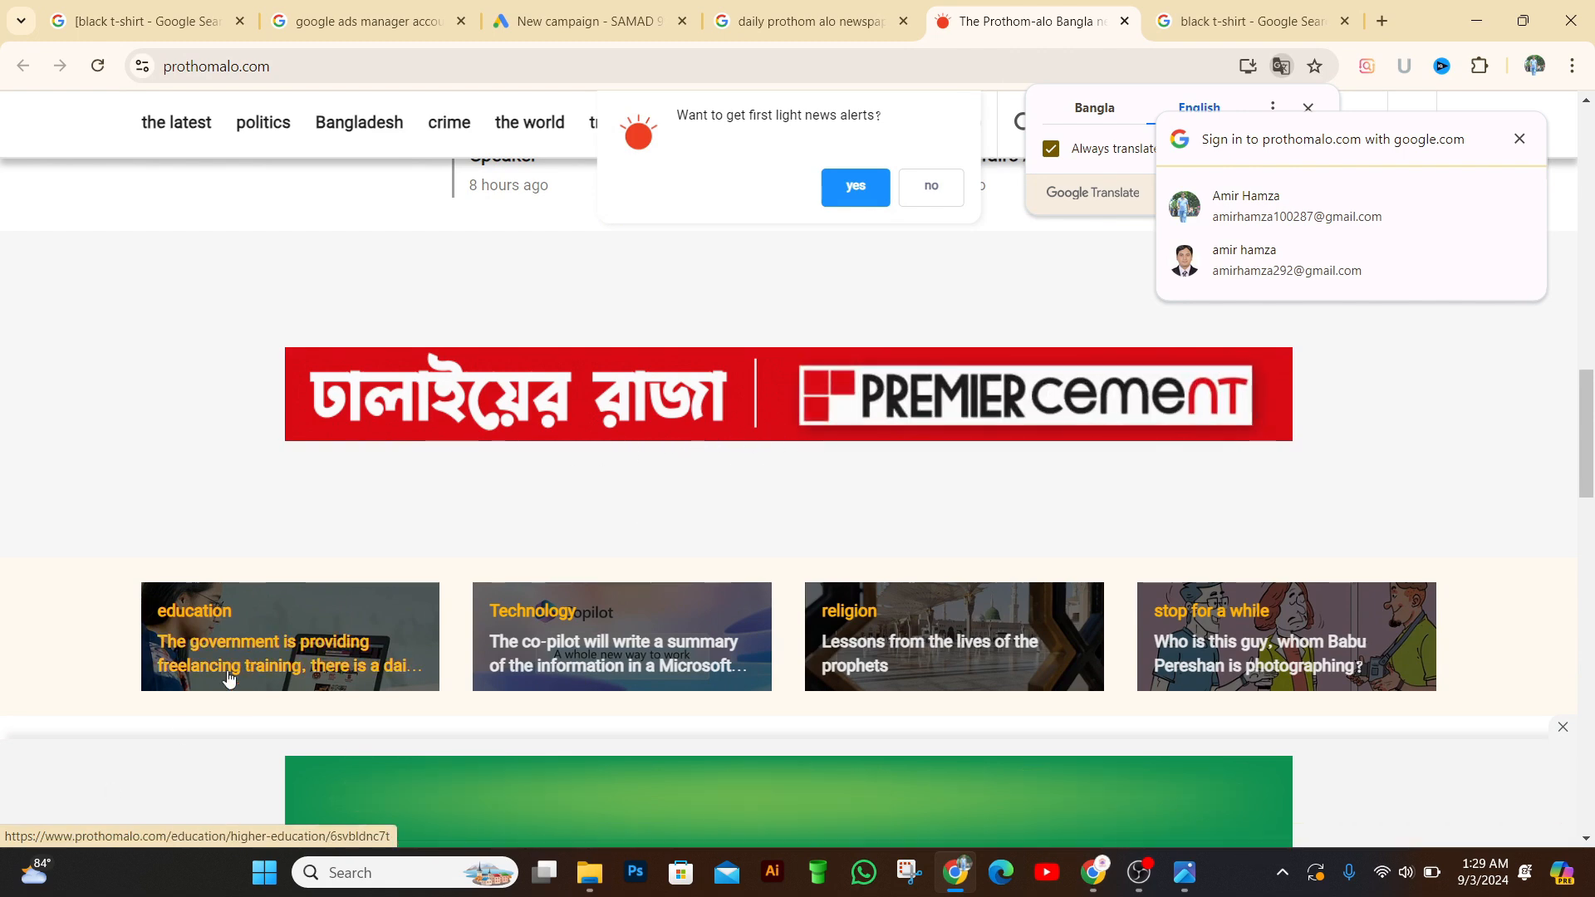
pyautogui.scroll(-3, 224, 524)
pyautogui.scroll(3, 230, 518)
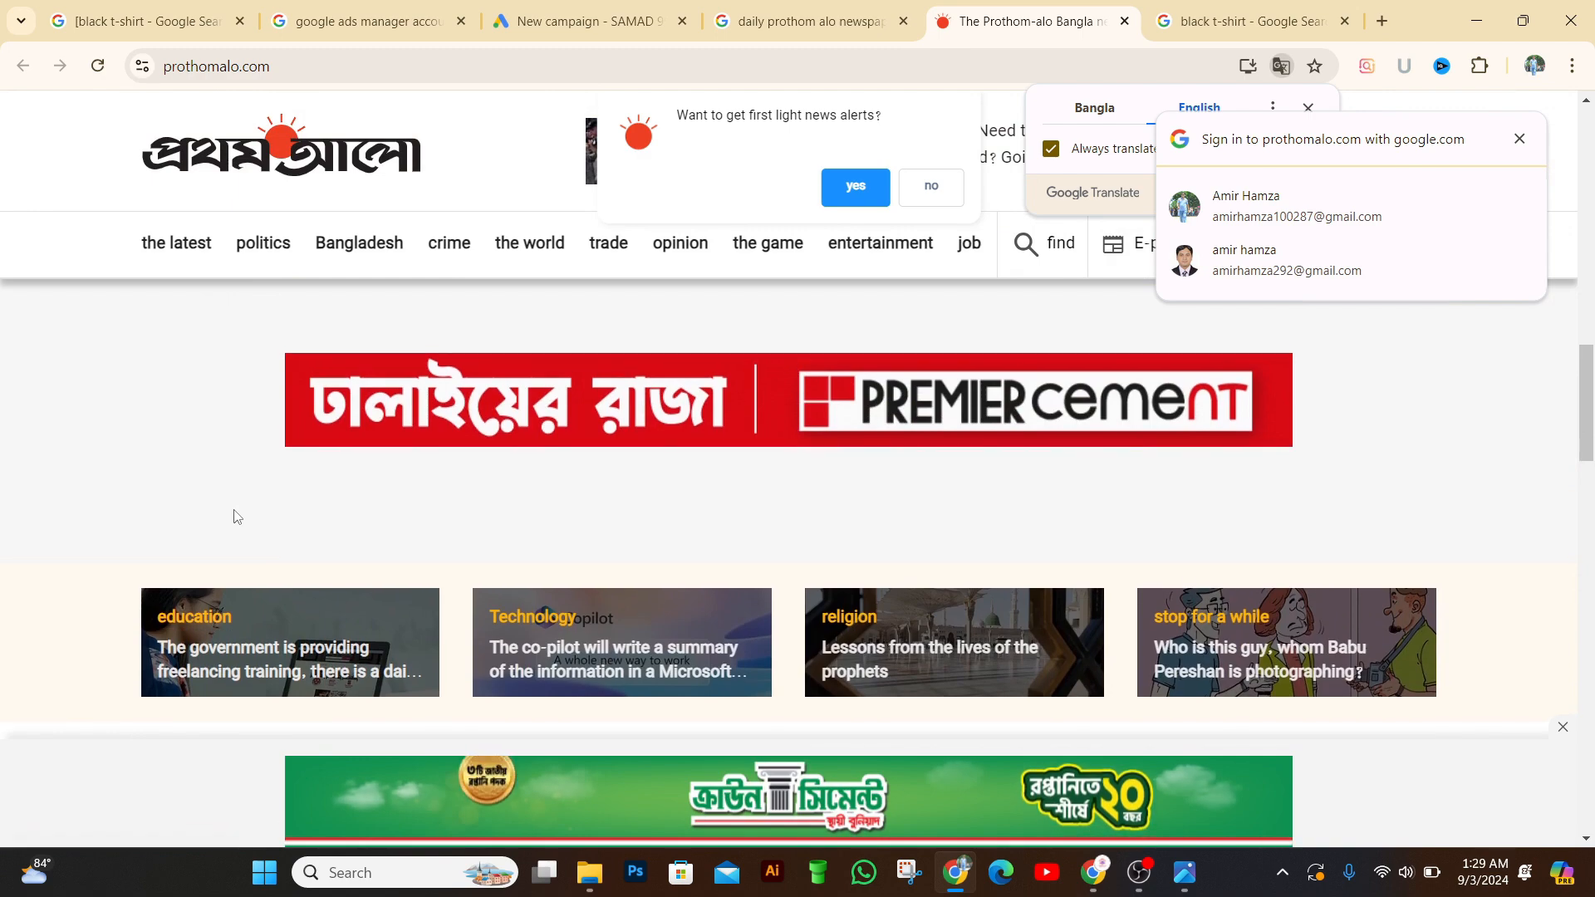
pyautogui.scroll(5, 232, 516)
pyautogui.scroll(5, 290, 504)
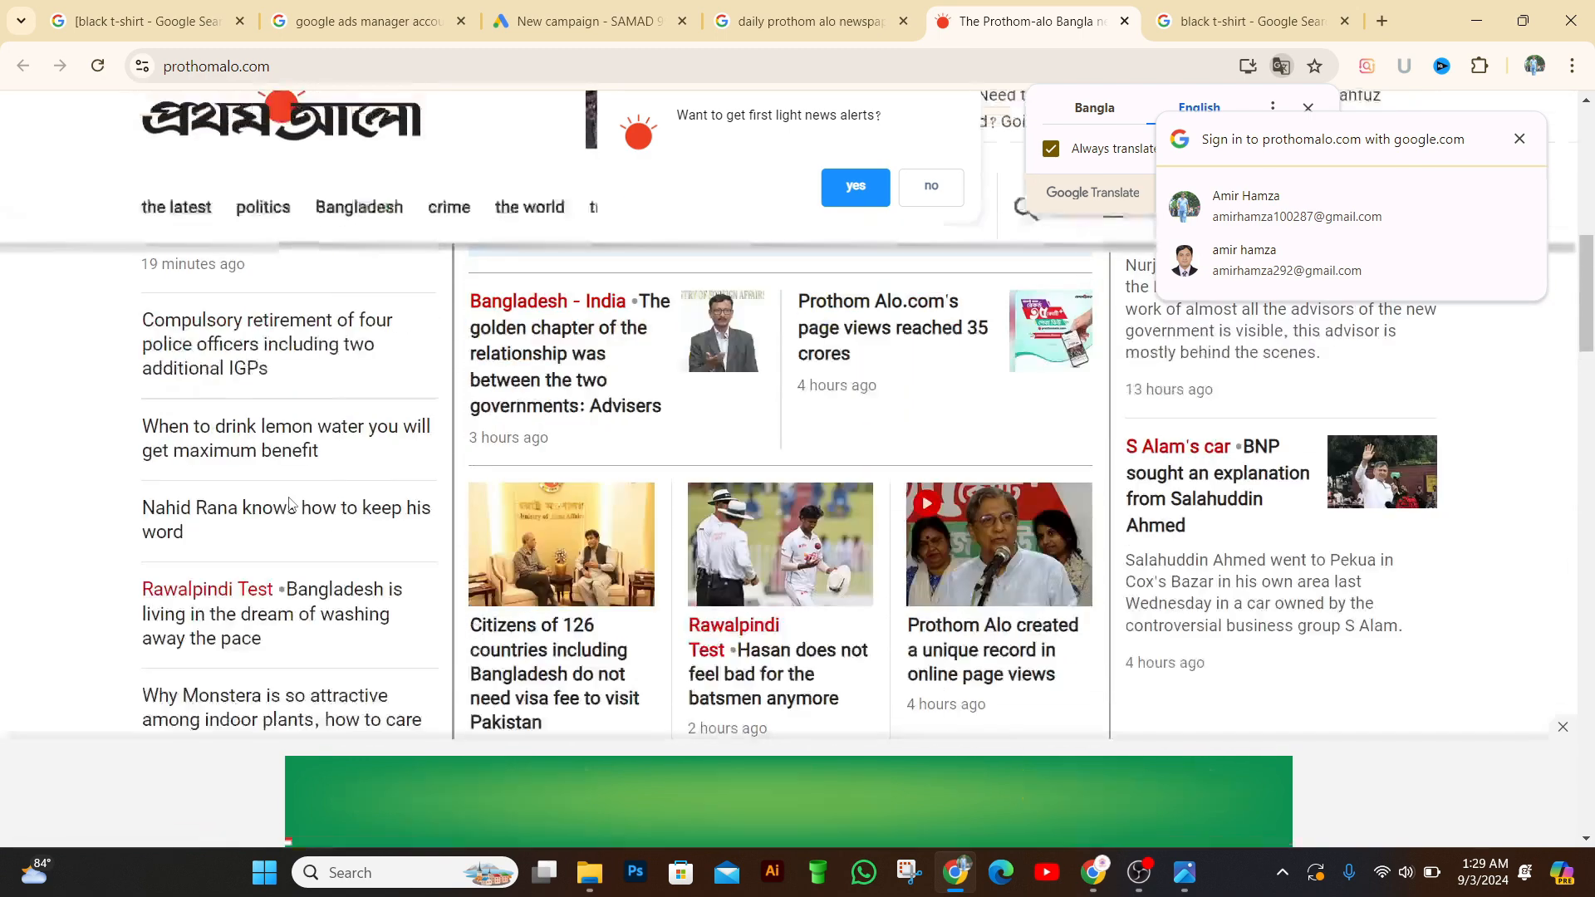
pyautogui.scroll(-12, 207, 441)
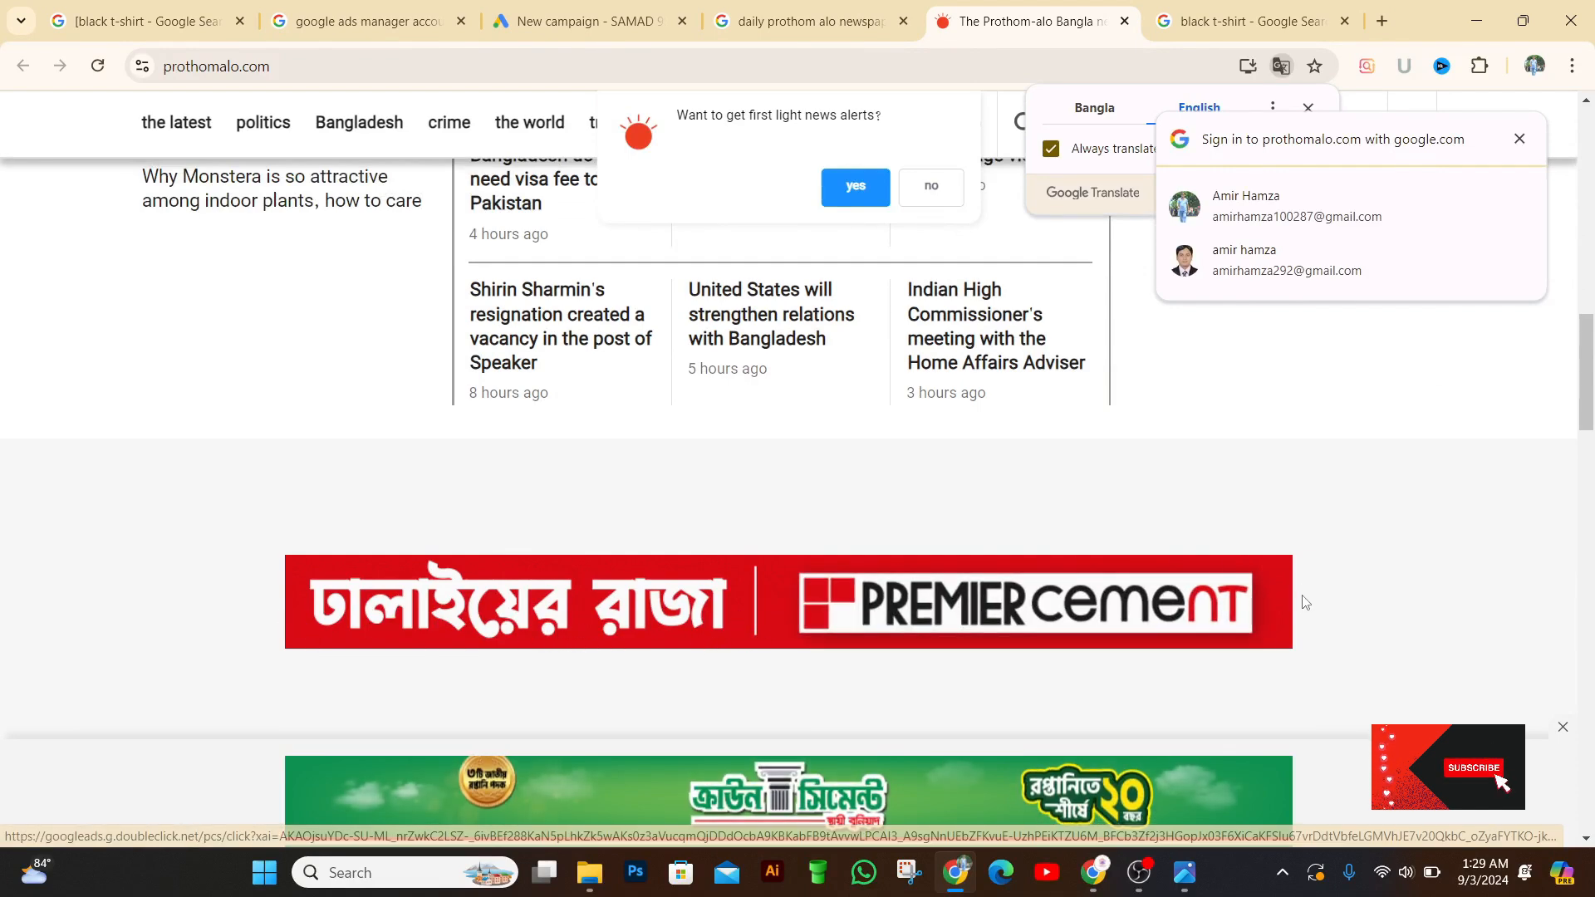
pyautogui.scroll(-4, 935, 531)
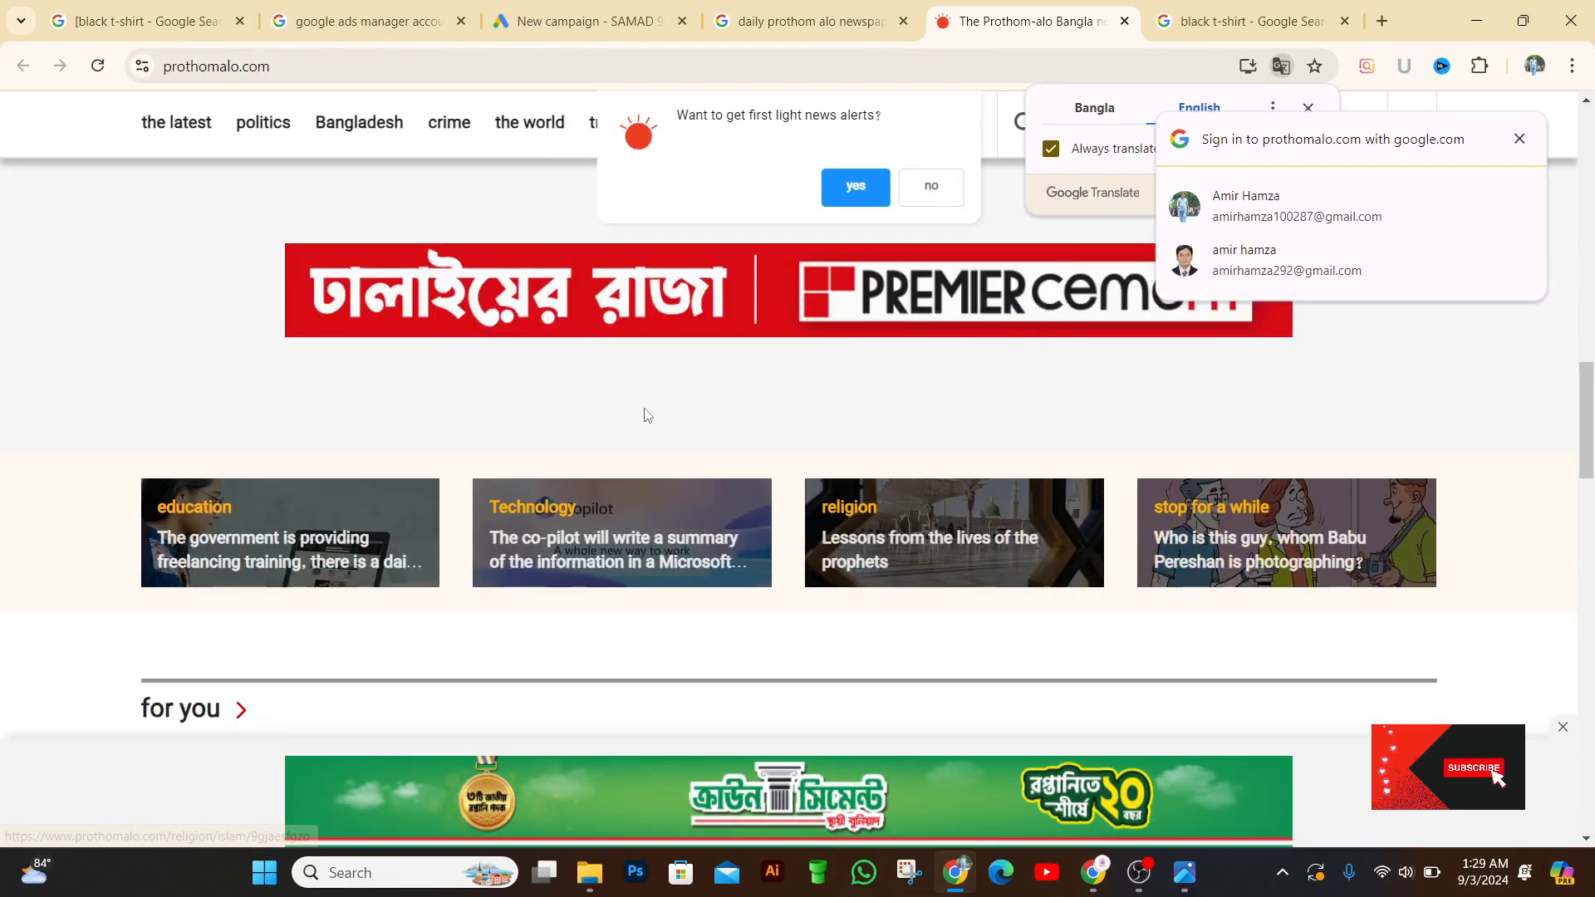
pyautogui.scroll(1, 652, 422)
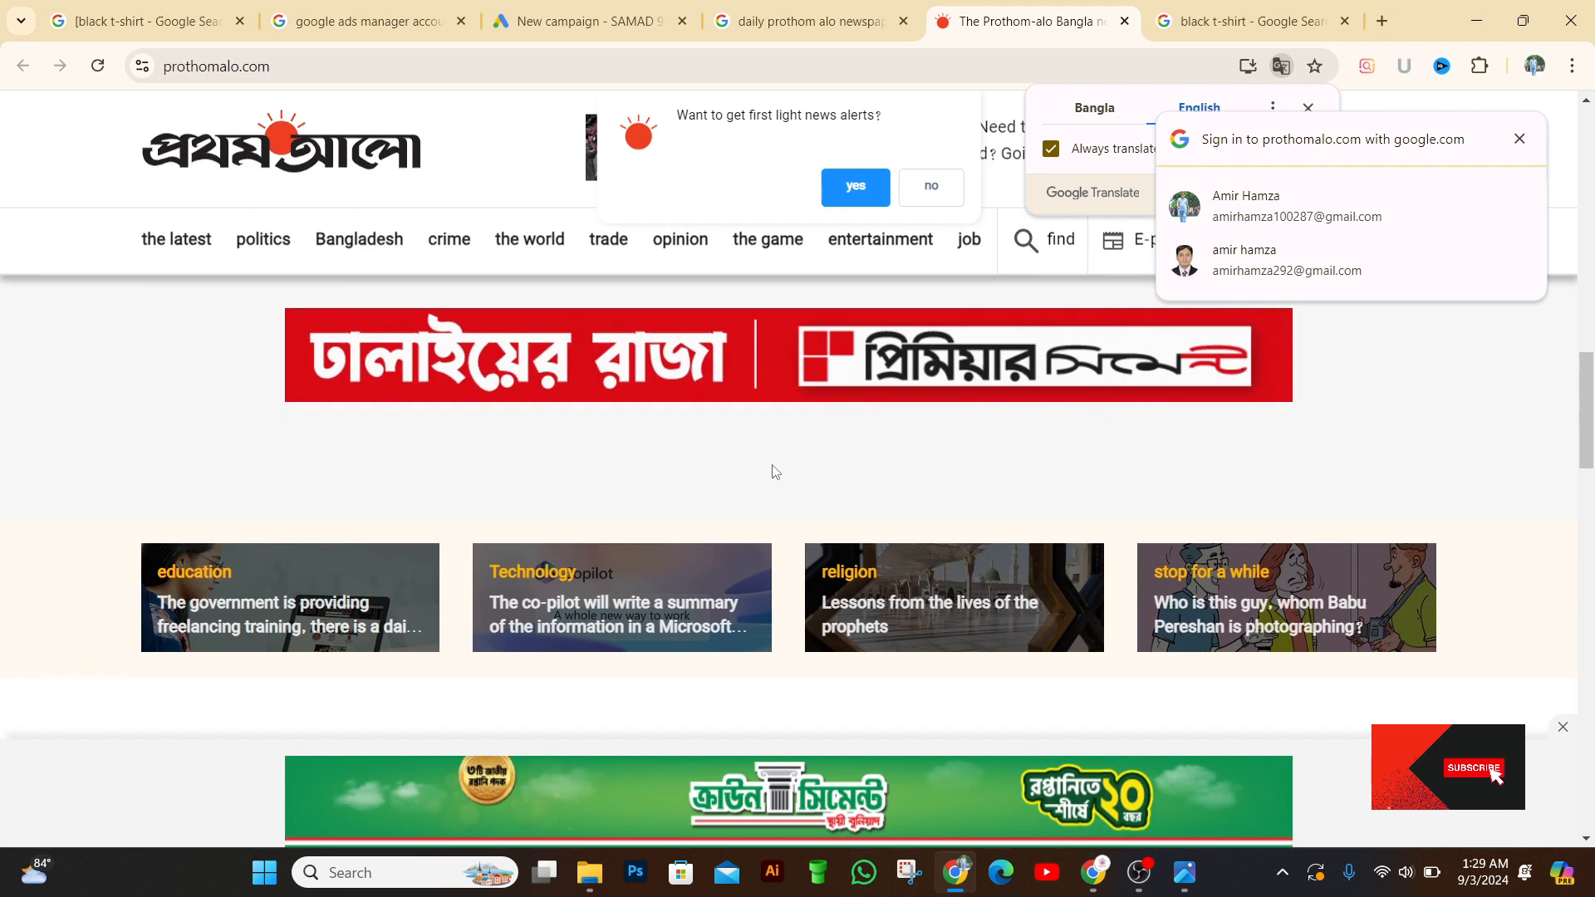
pyautogui.scroll(-2, 770, 470)
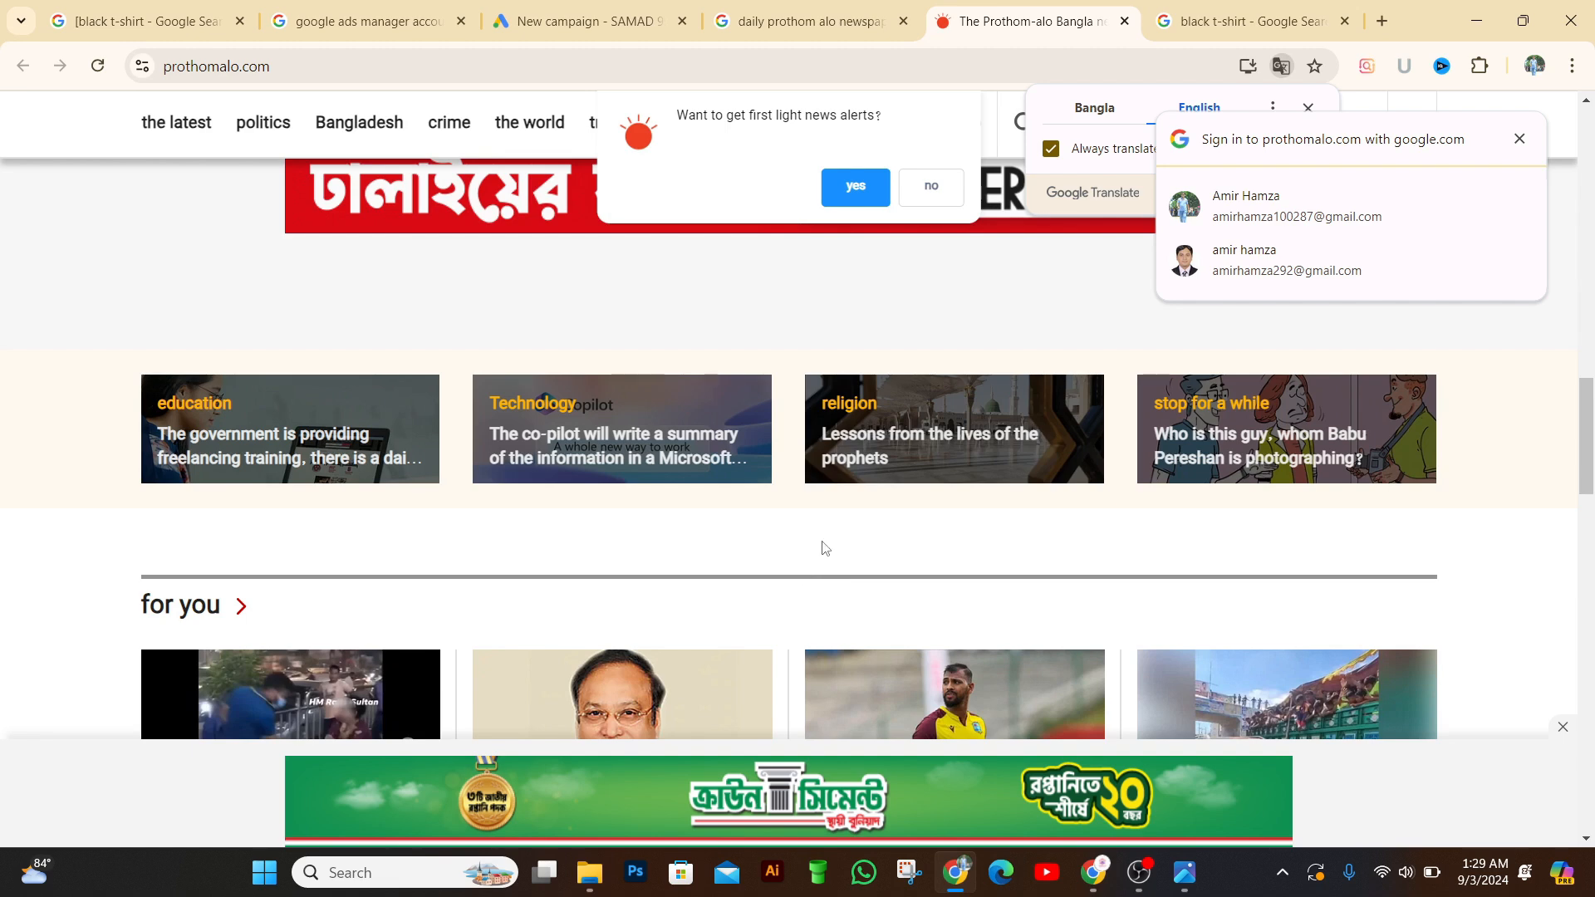
pyautogui.click(573, 21)
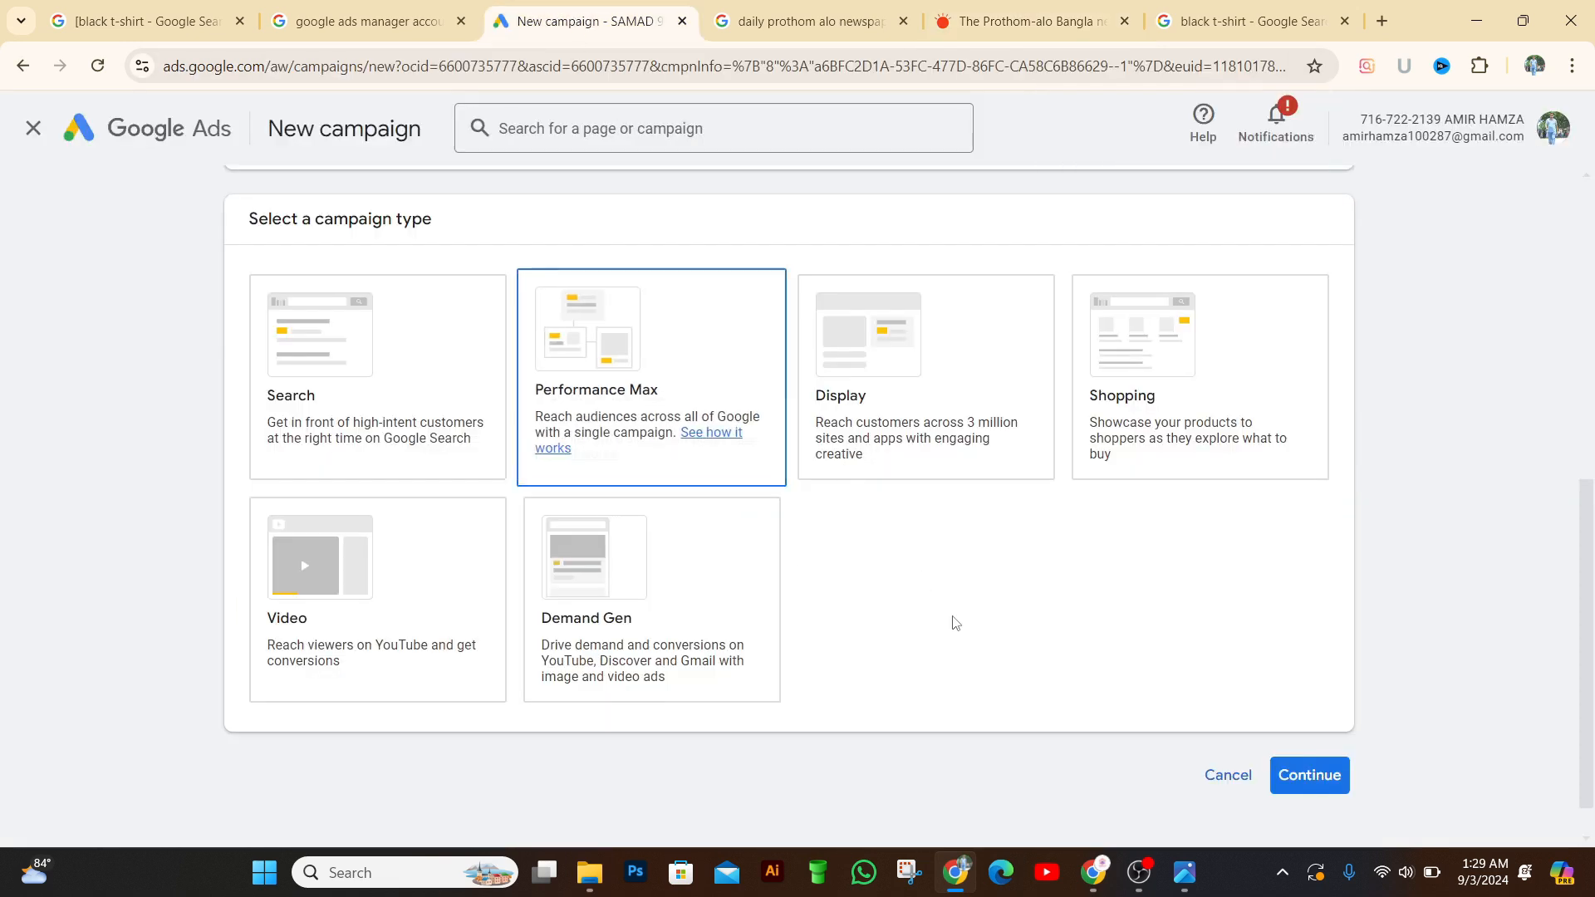
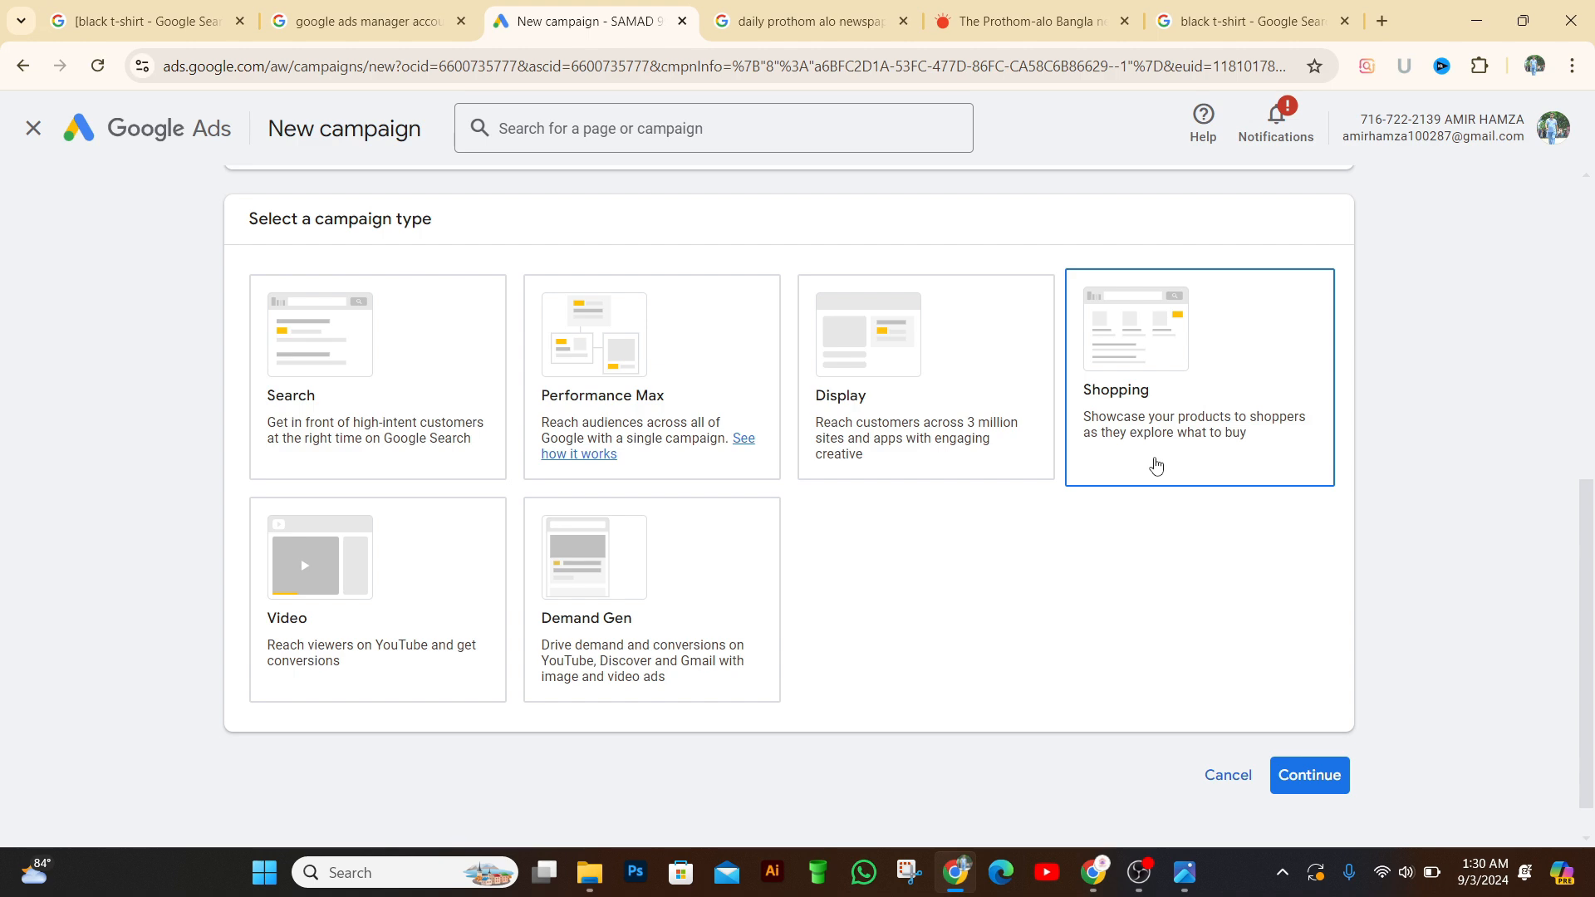
# - Replace the "daily prothom alo newspaper" search in its browser tab with a search for "shopping ads example"
pyautogui.click(1045, 25)
pyautogui.click(802, 23)
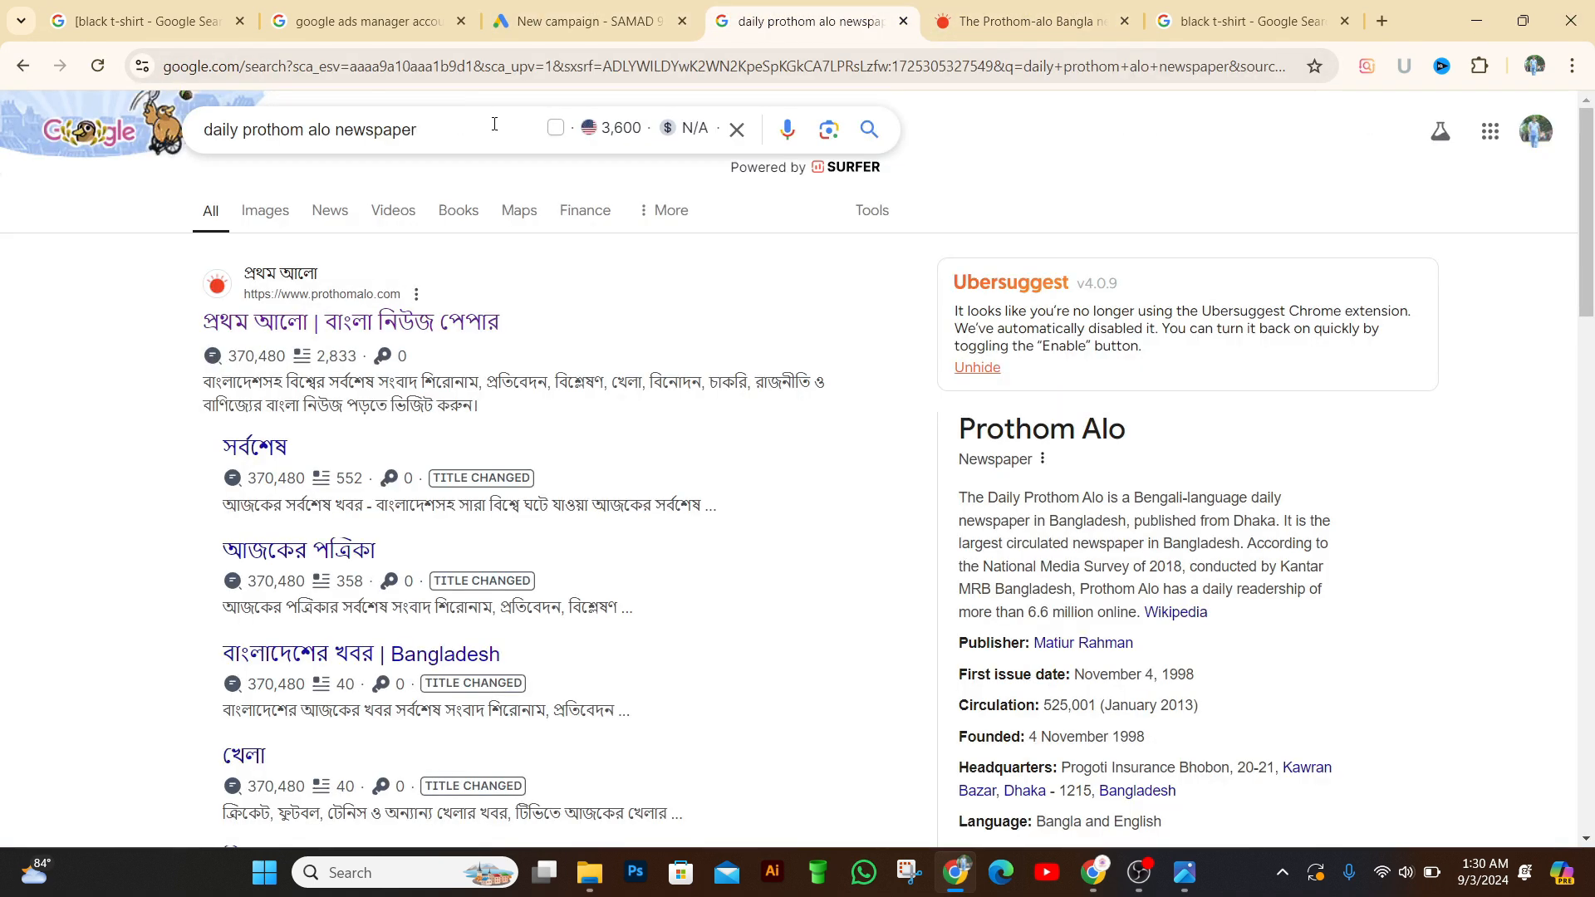
pyautogui.moveTo(495, 124); pyautogui.dragTo(145, 121)
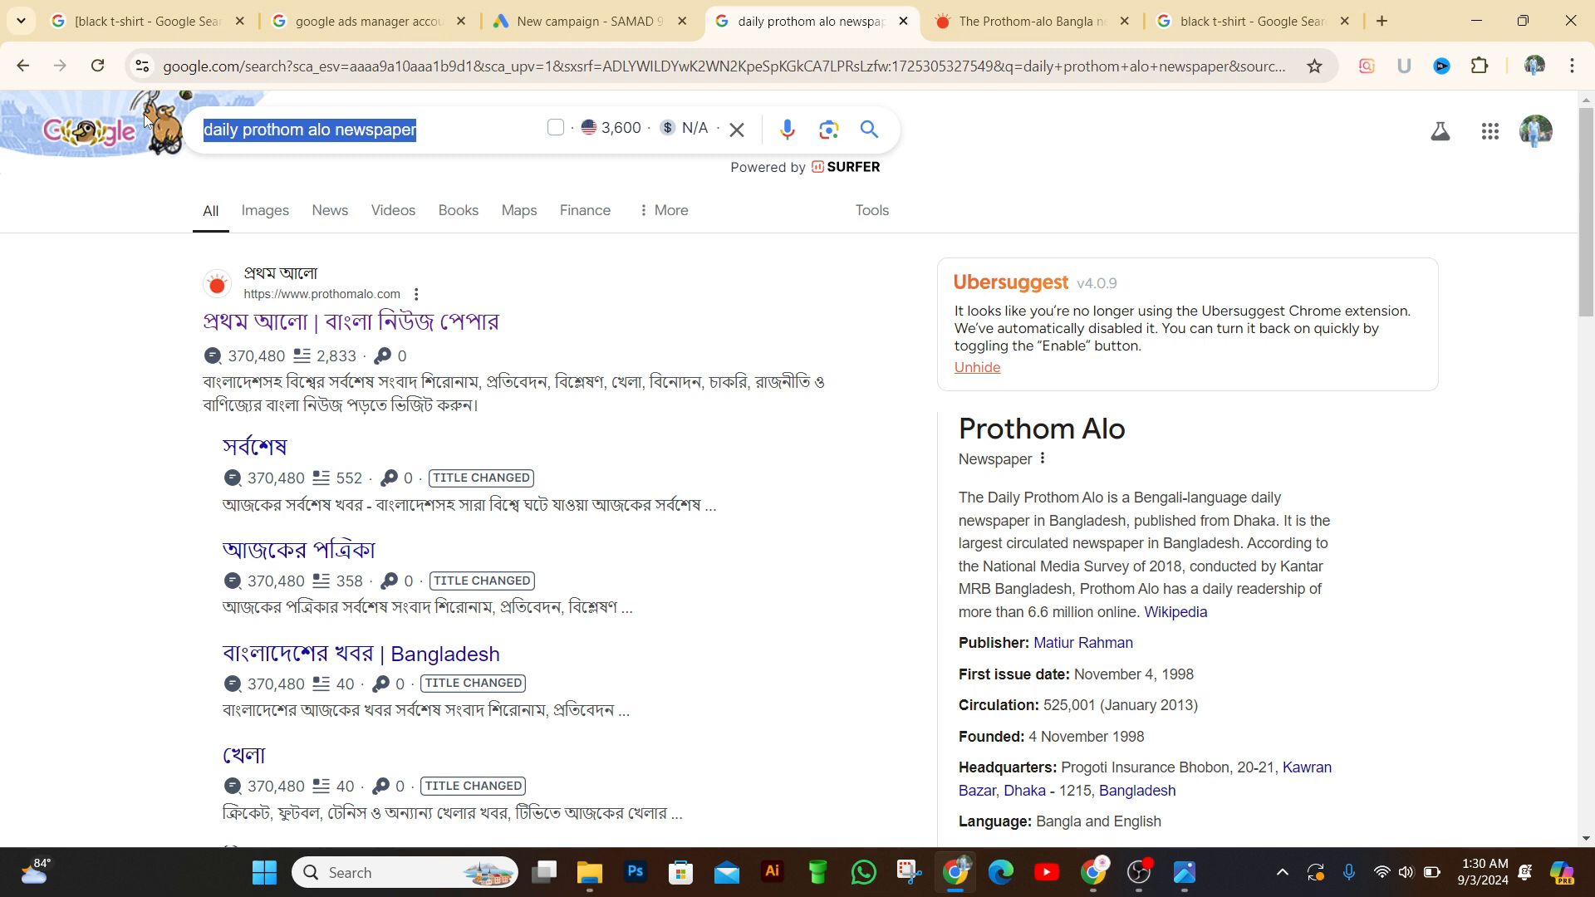
pyautogui.write('sho')
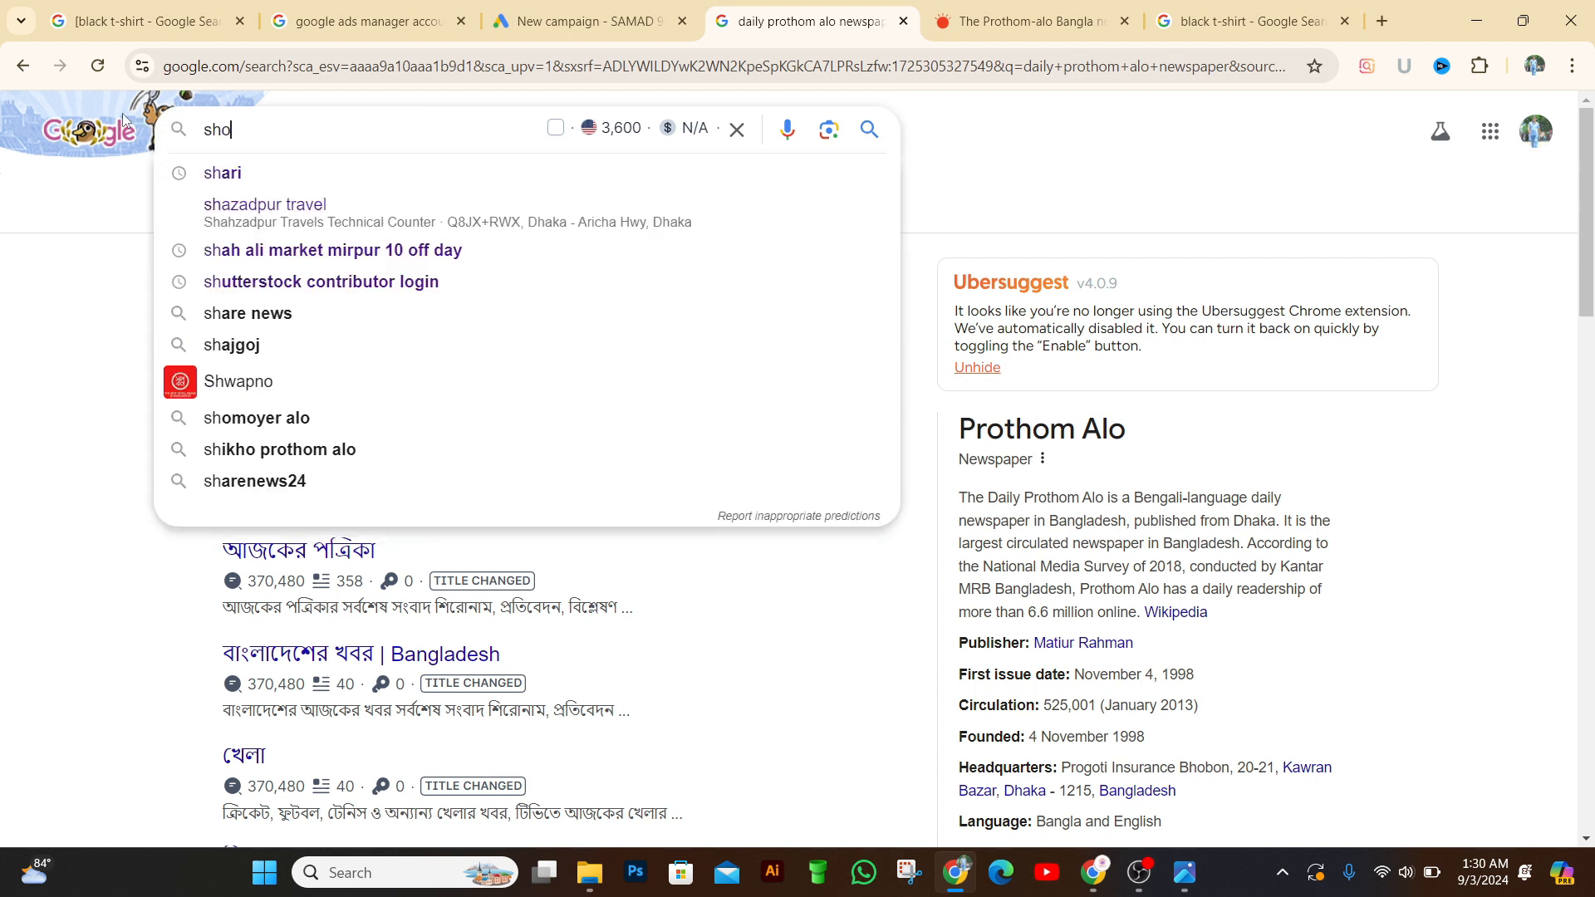
pyautogui.write('ping')
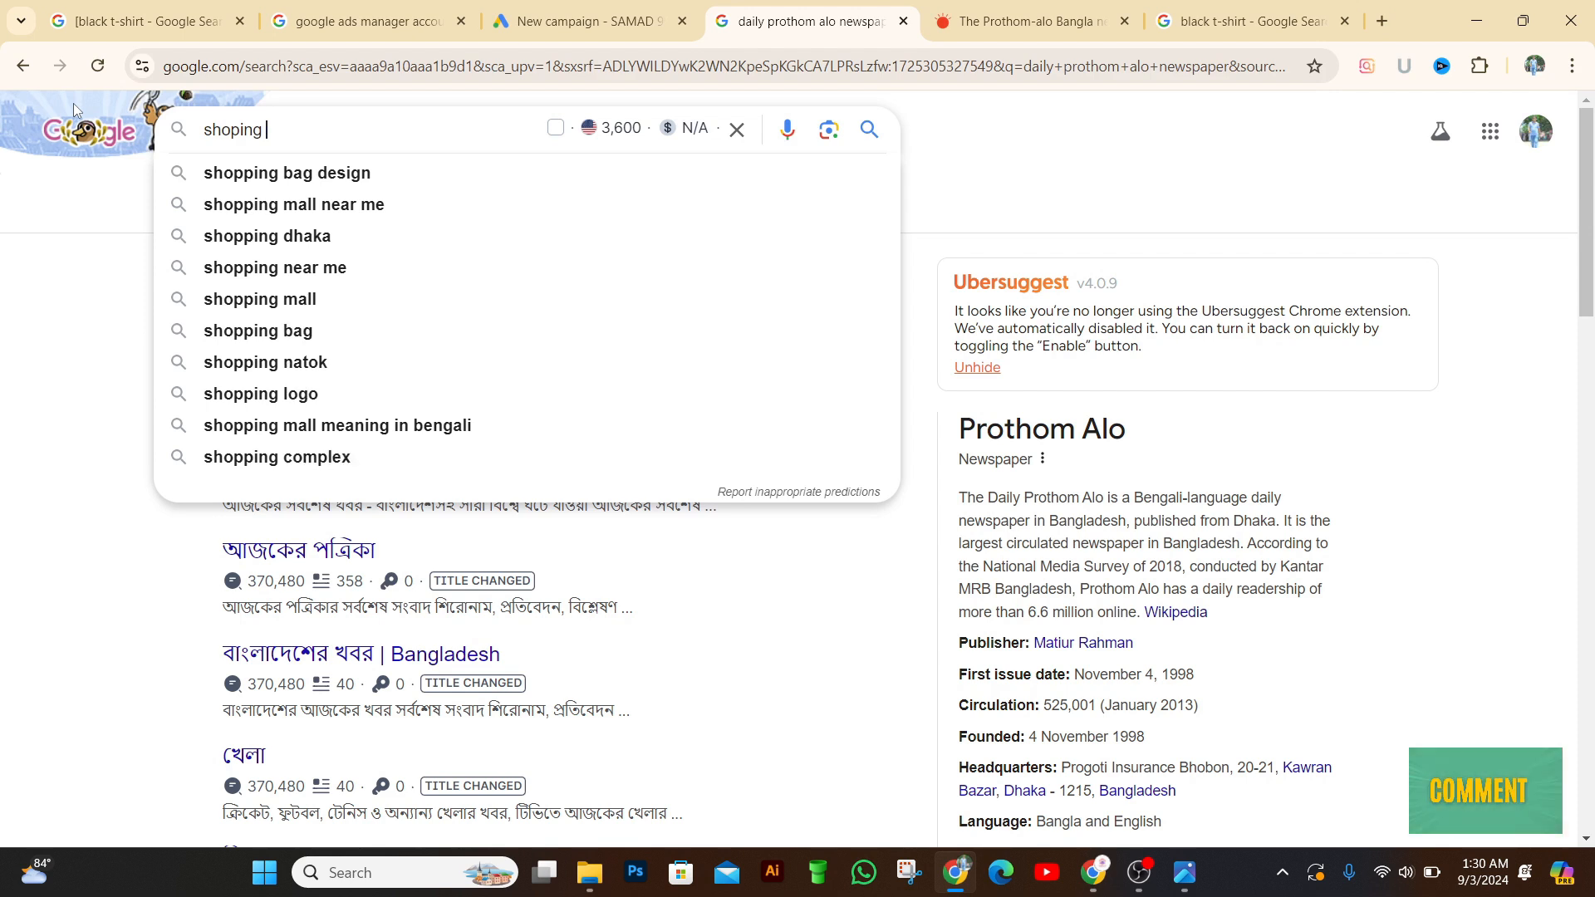
pyautogui.write(' ads')
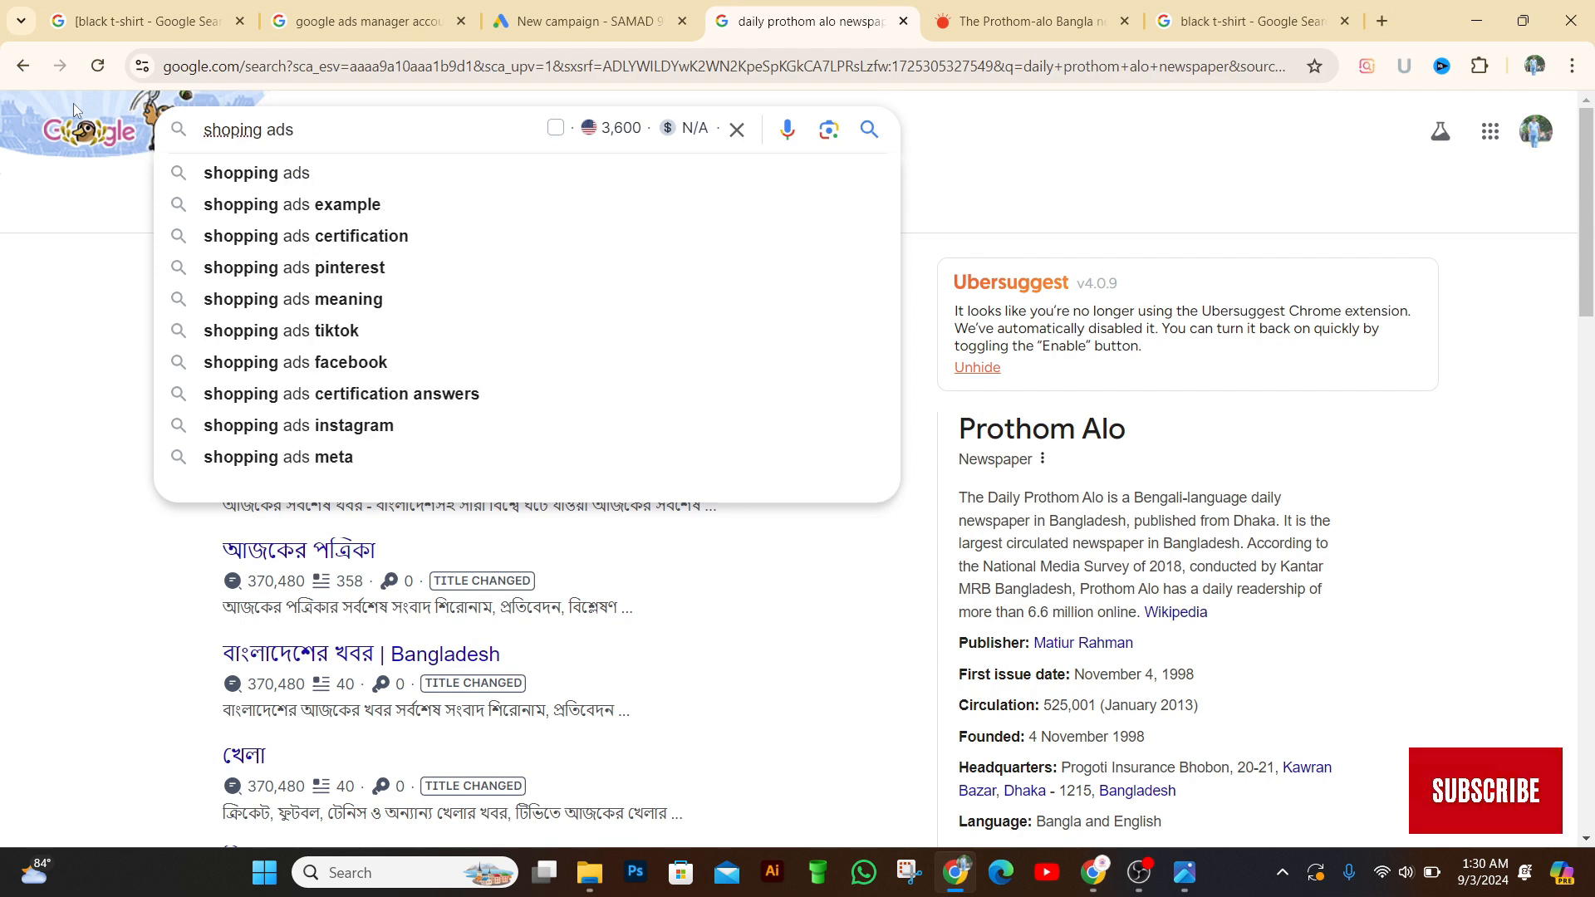
pyautogui.click(277, 206)
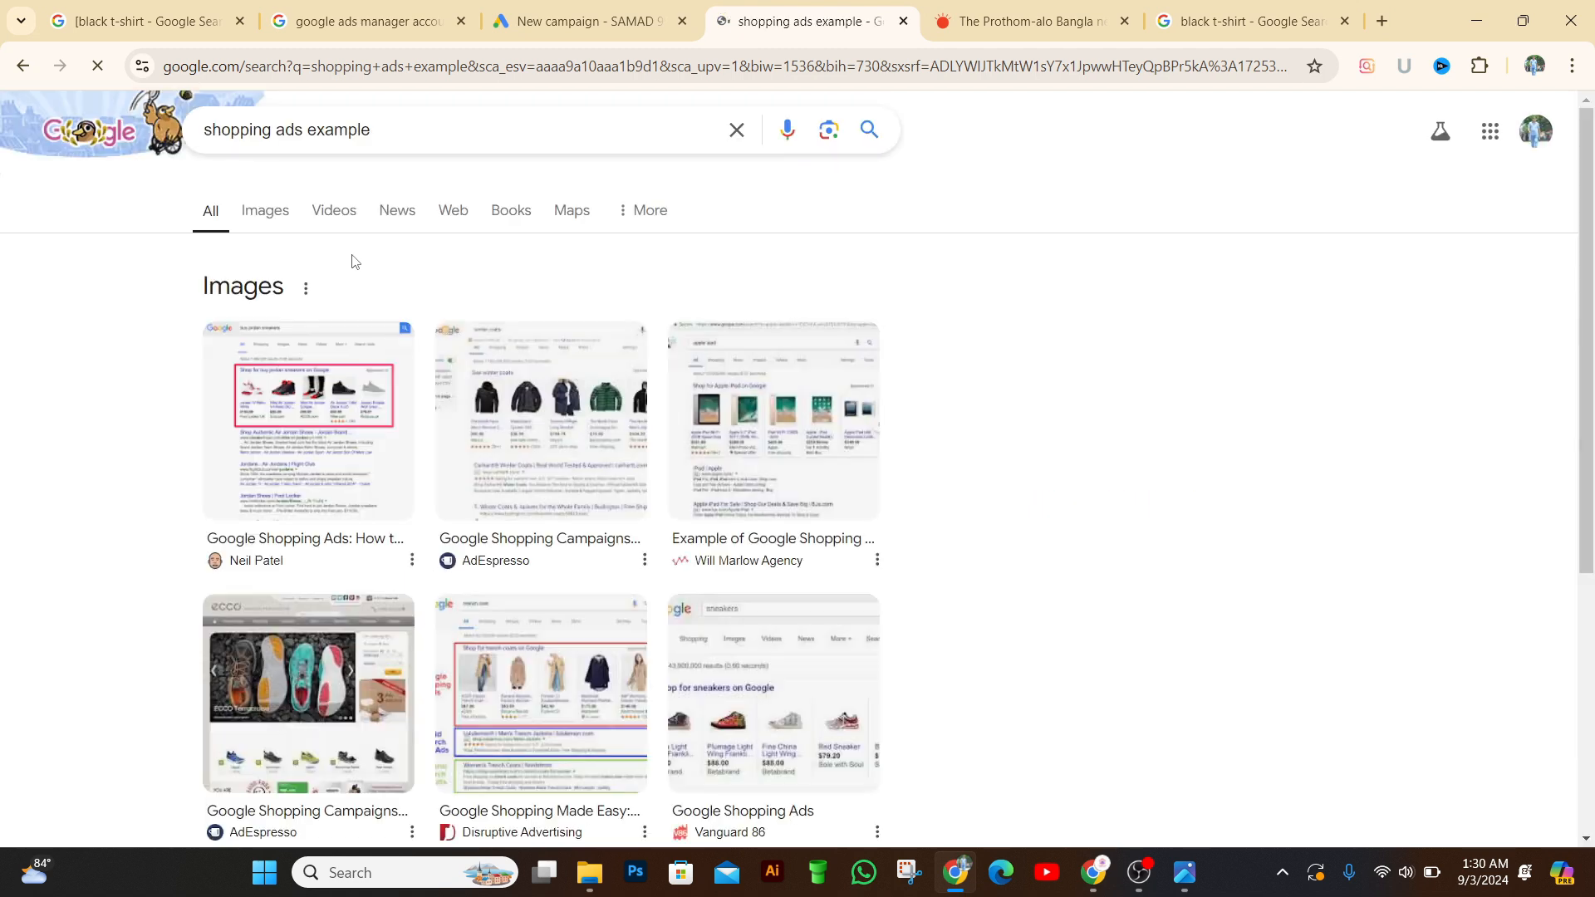
# - Examine the AdEspresso image example of Google Shopping ads, closing its source article, and return to the campaign types in Google Ads
pyautogui.click(540, 463)
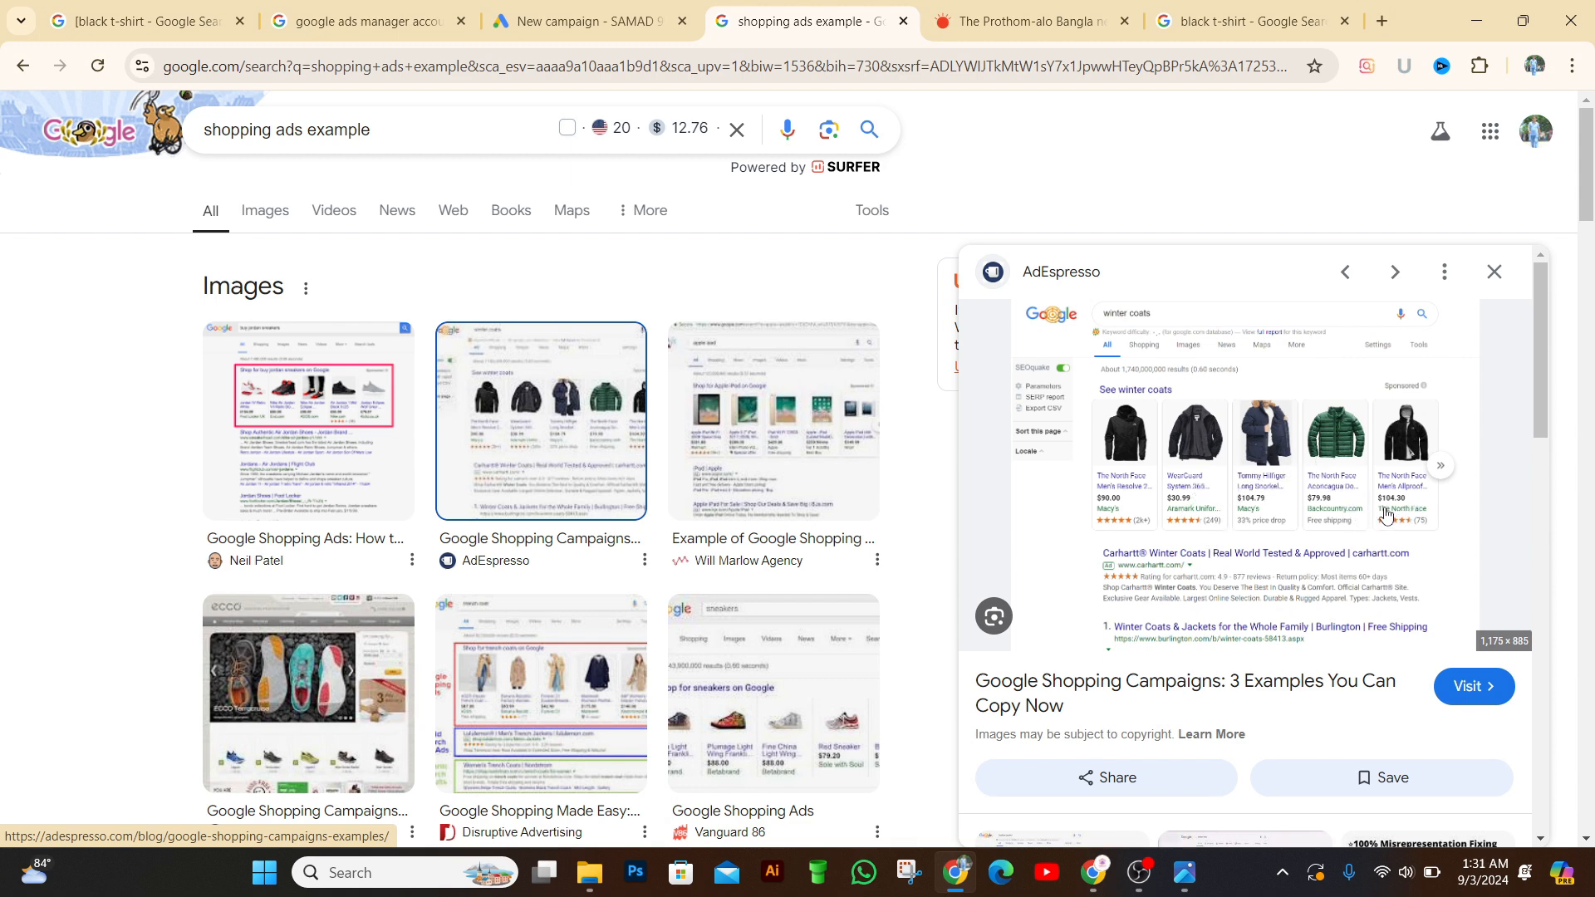
pyautogui.click(1431, 484)
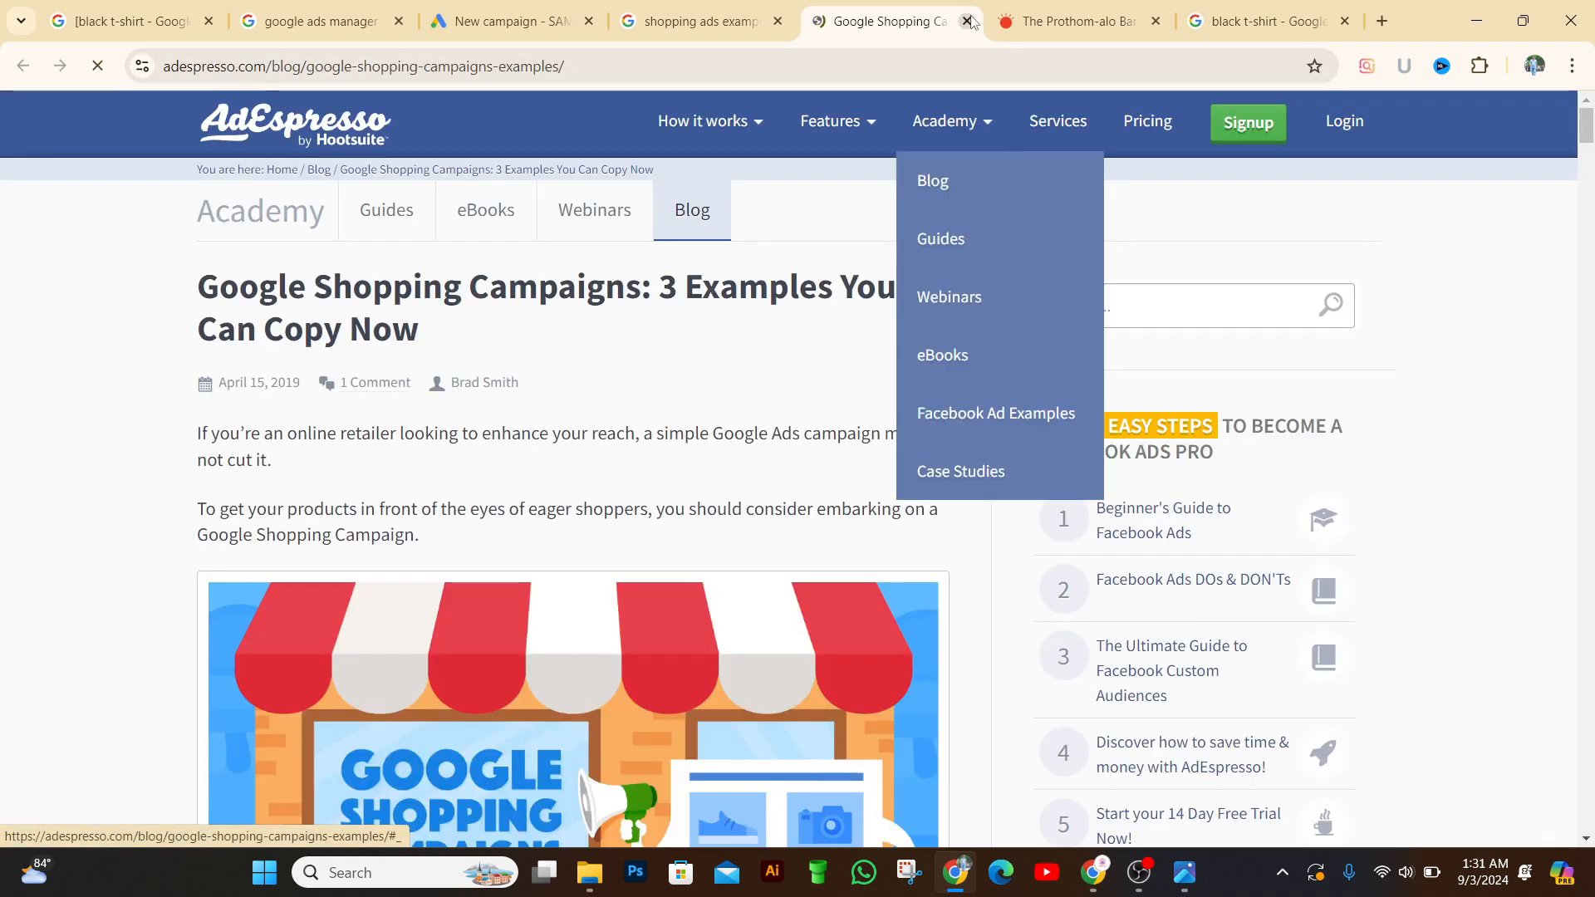
pyautogui.click(967, 20)
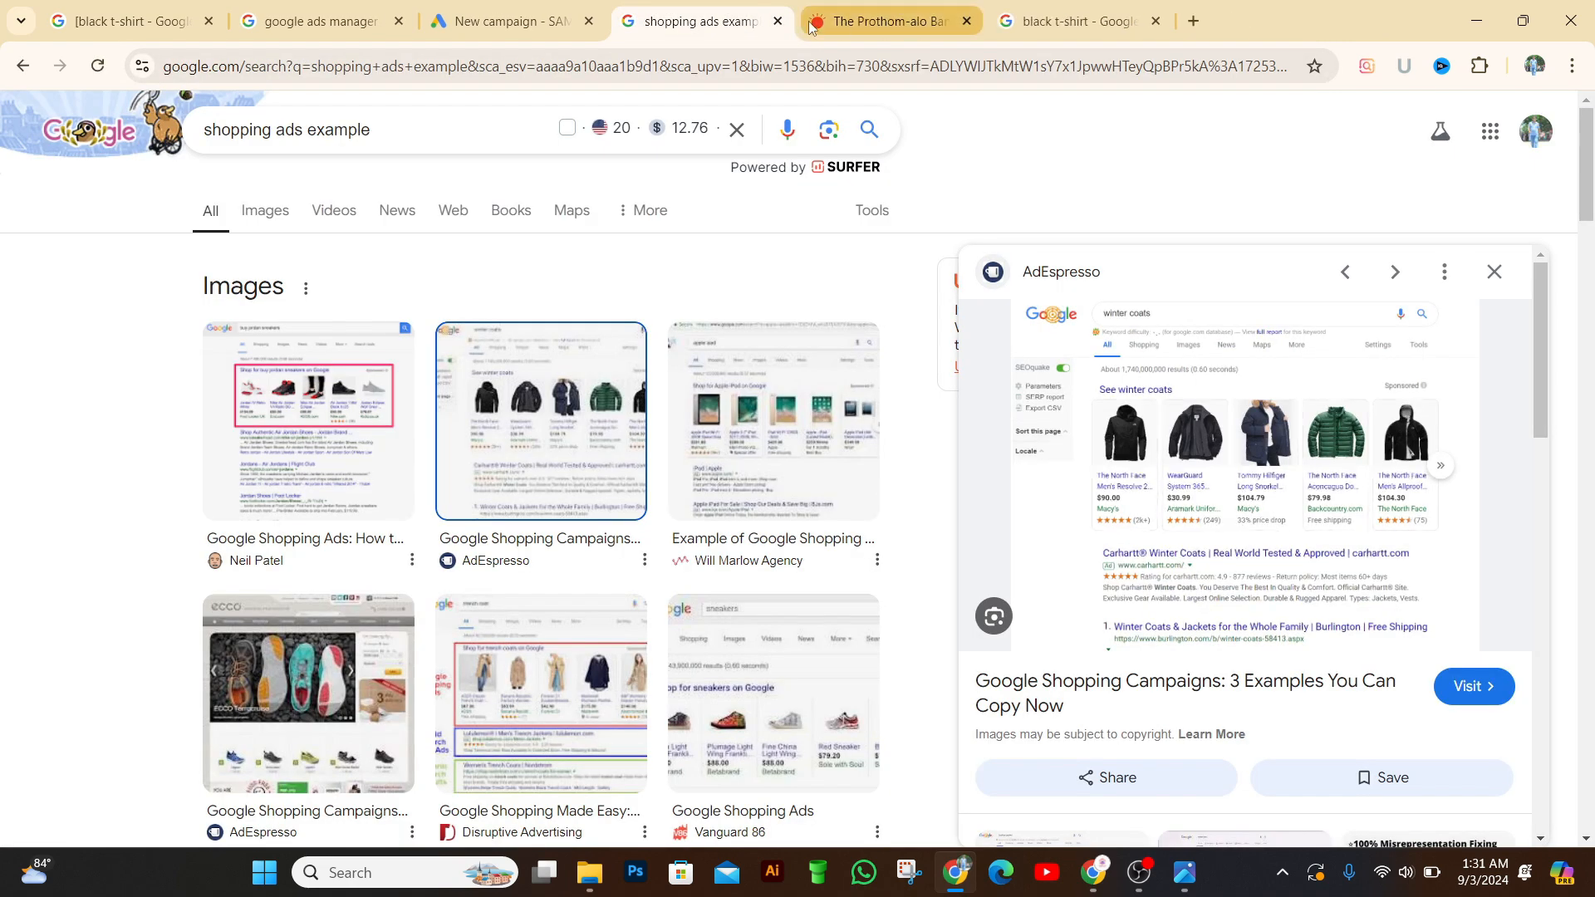
pyautogui.click(533, 25)
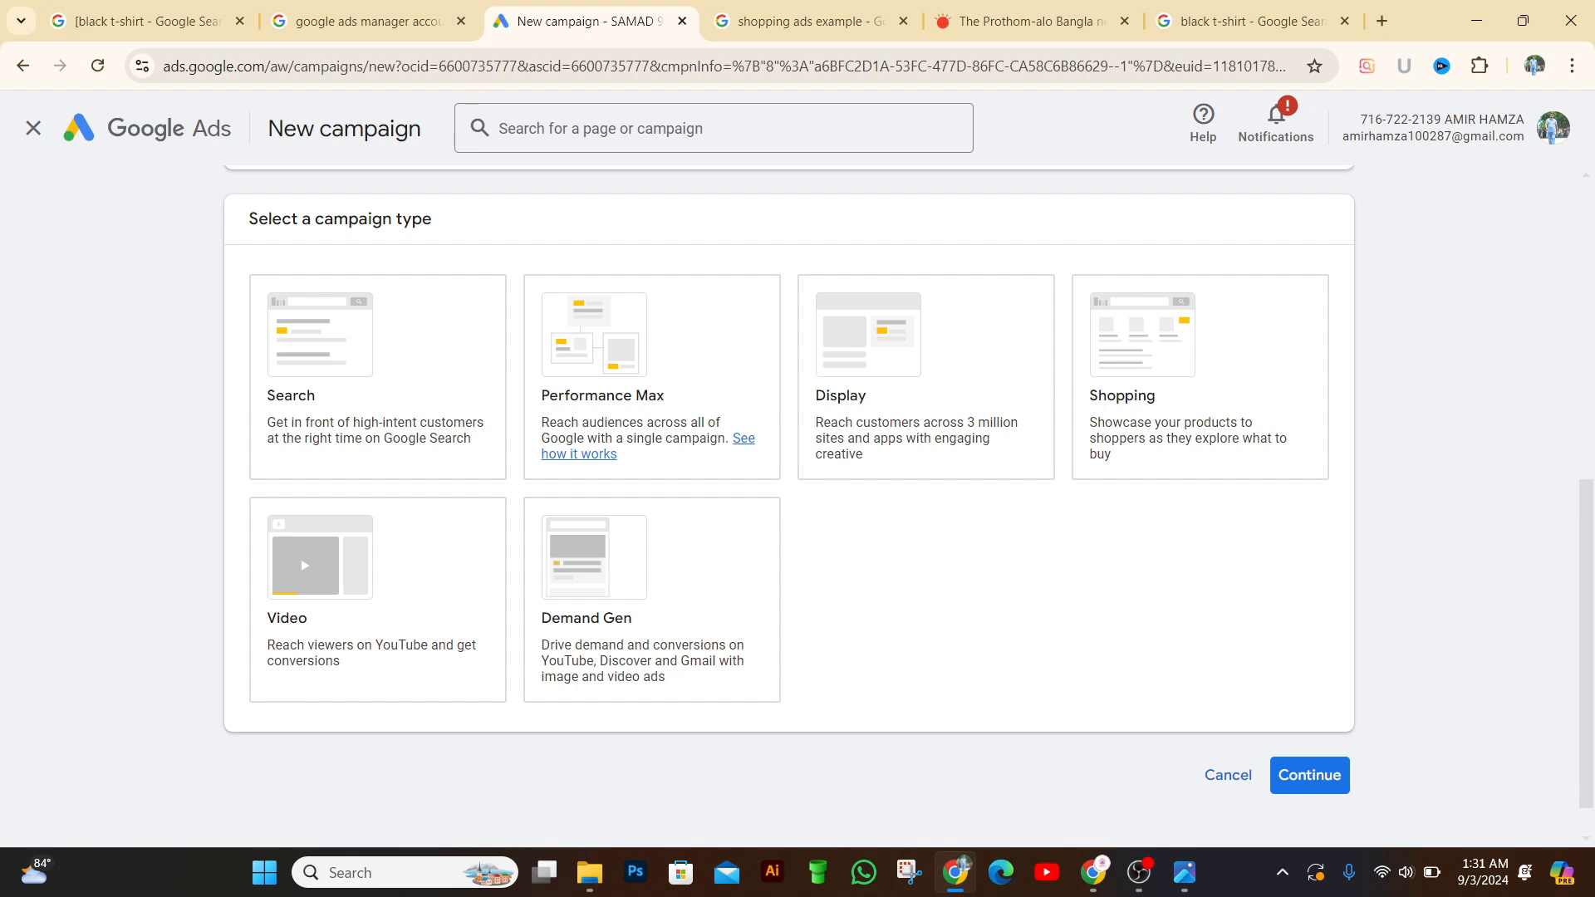
# - Review the available campaign types, including Video and Demand Gen, against the Sales objective and the other campaign objectives
pyautogui.click(387, 687)
pyautogui.scroll(5, 864, 556)
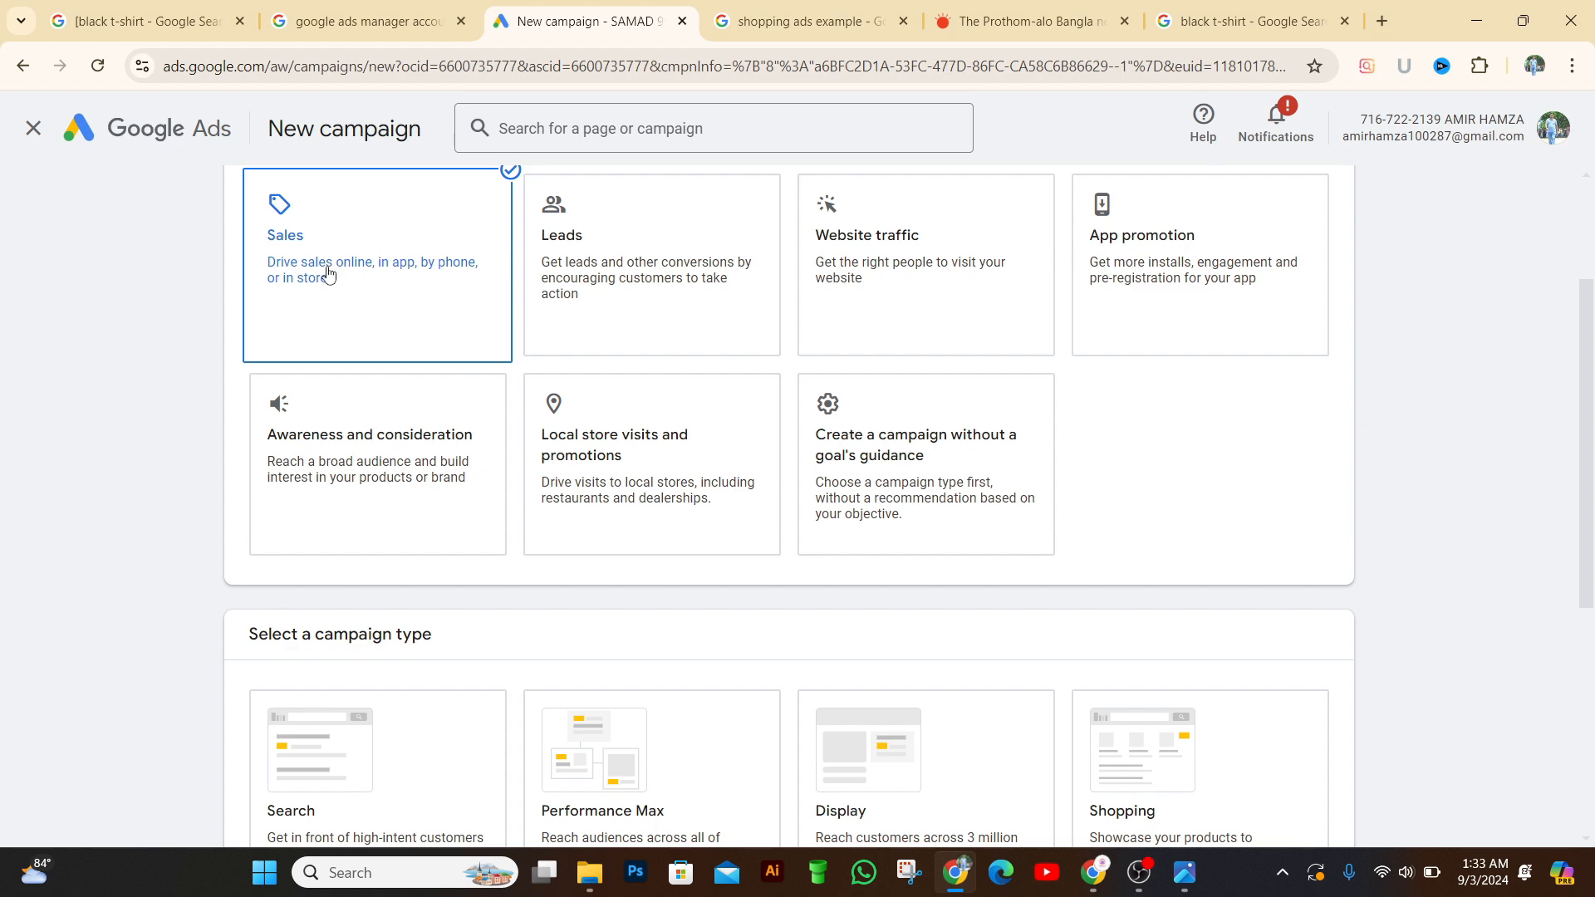
pyautogui.scroll(-3, 349, 291)
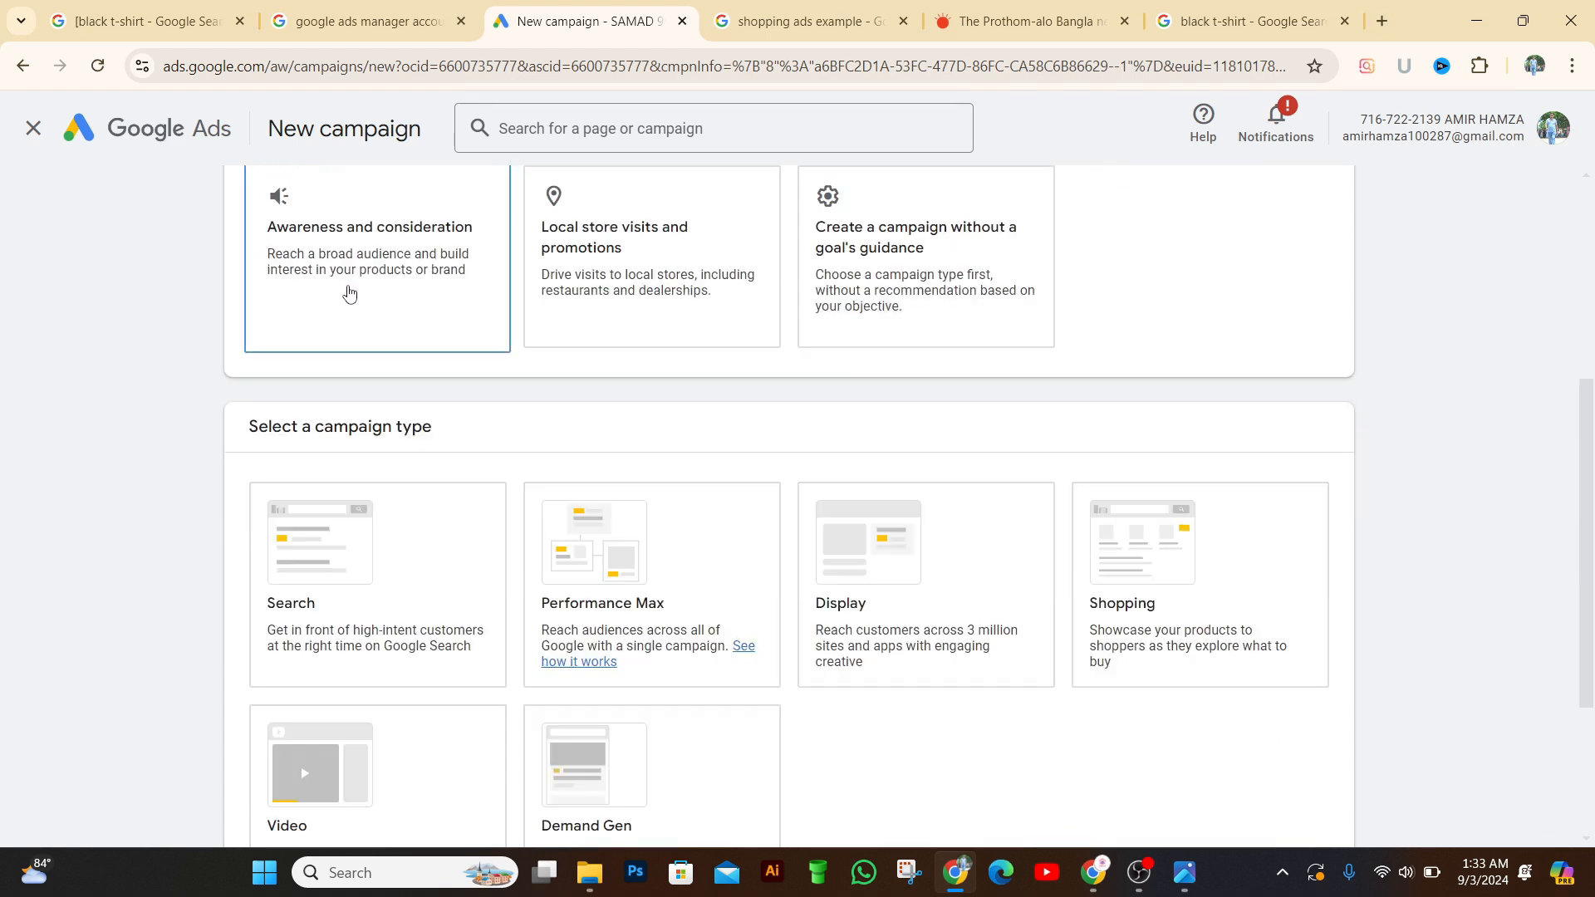
pyautogui.scroll(-1, 332, 592)
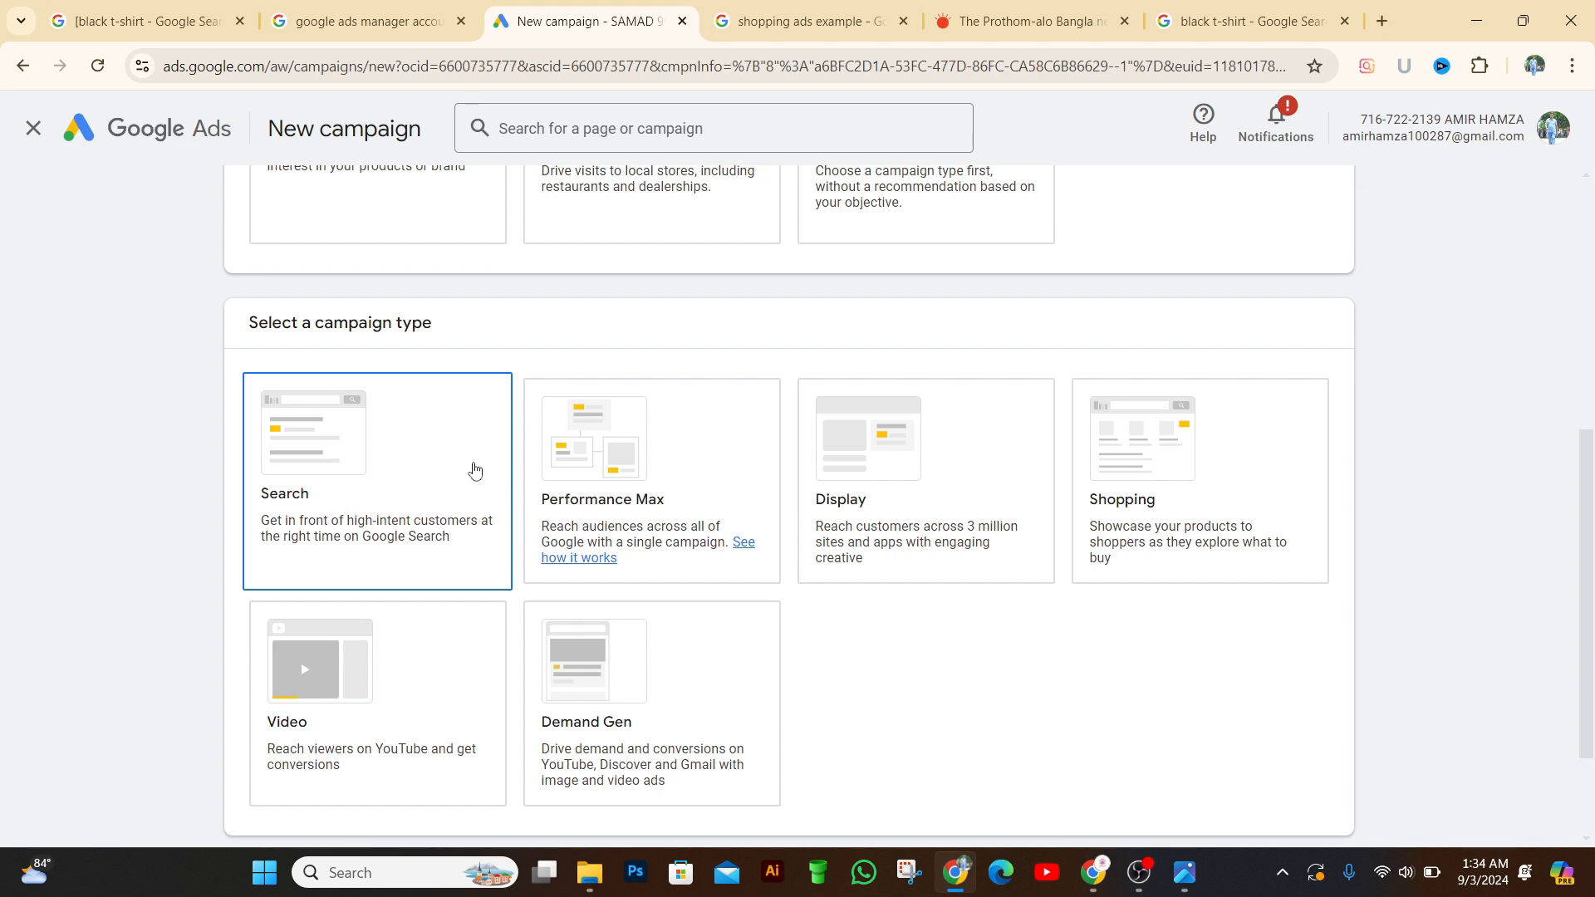
pyautogui.scroll(-2, 474, 474)
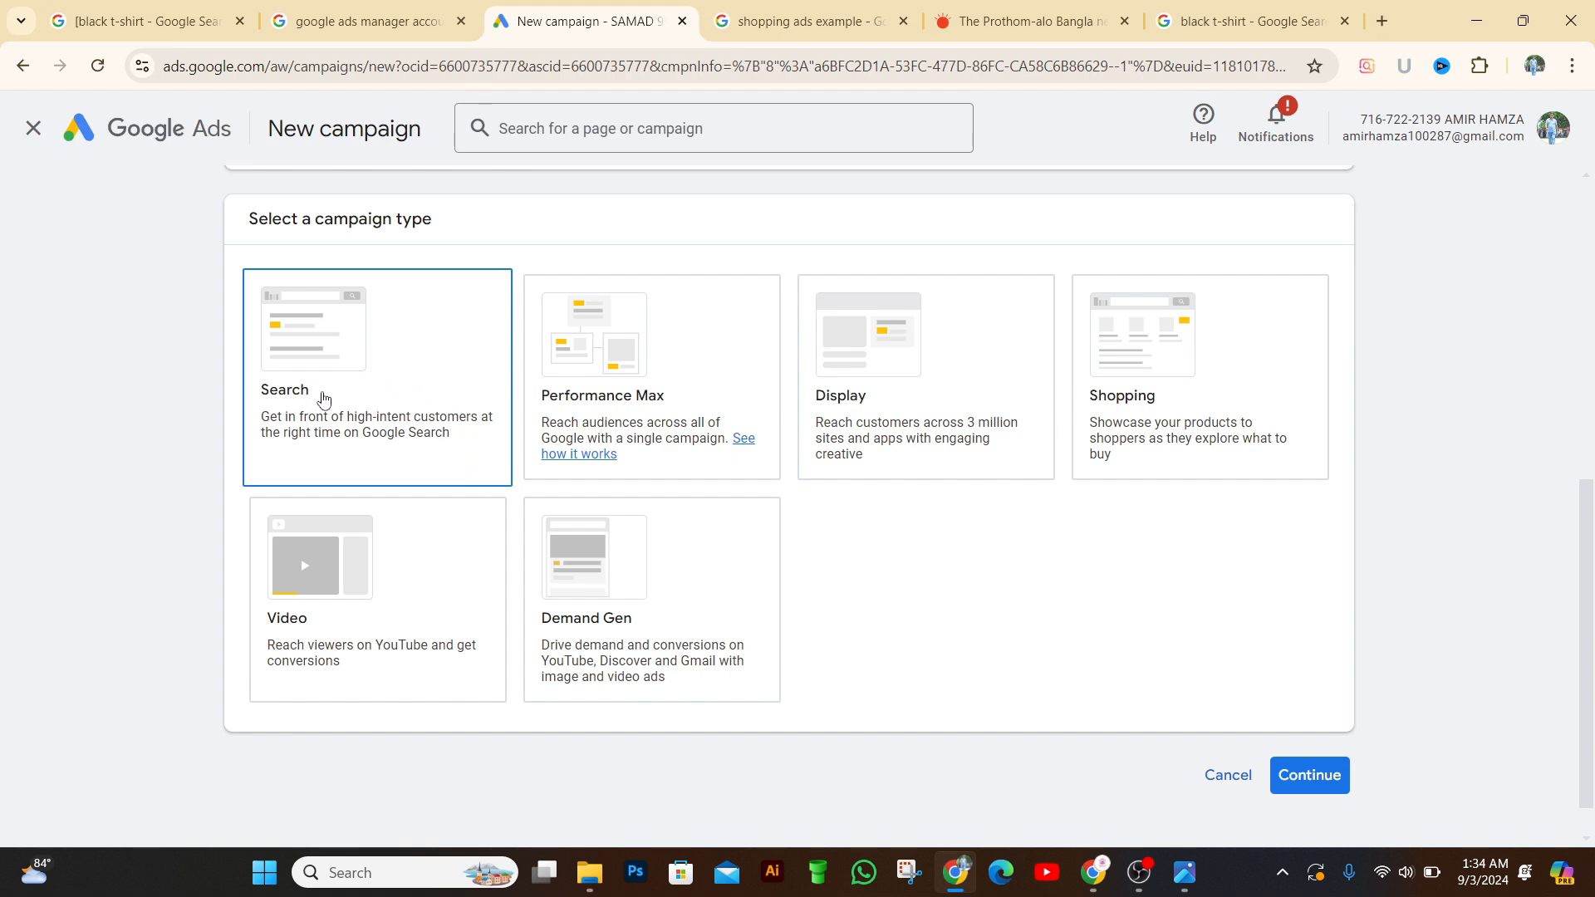
pyautogui.click(767, 456)
pyautogui.scroll(5, 767, 456)
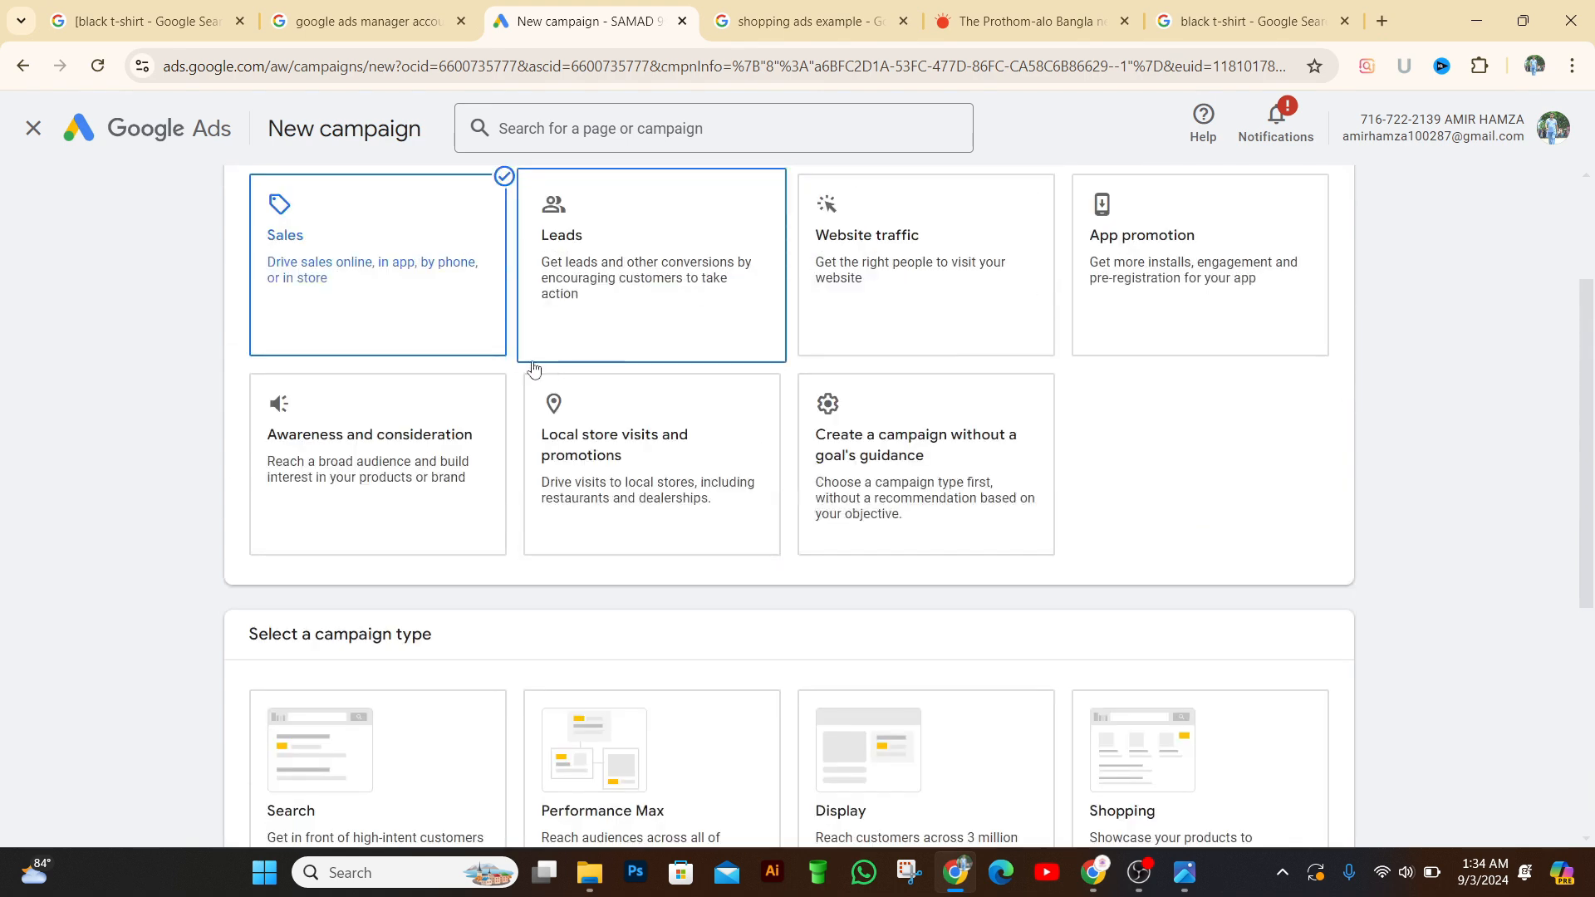
pyautogui.scroll(-4, 419, 348)
pyautogui.click(424, 520)
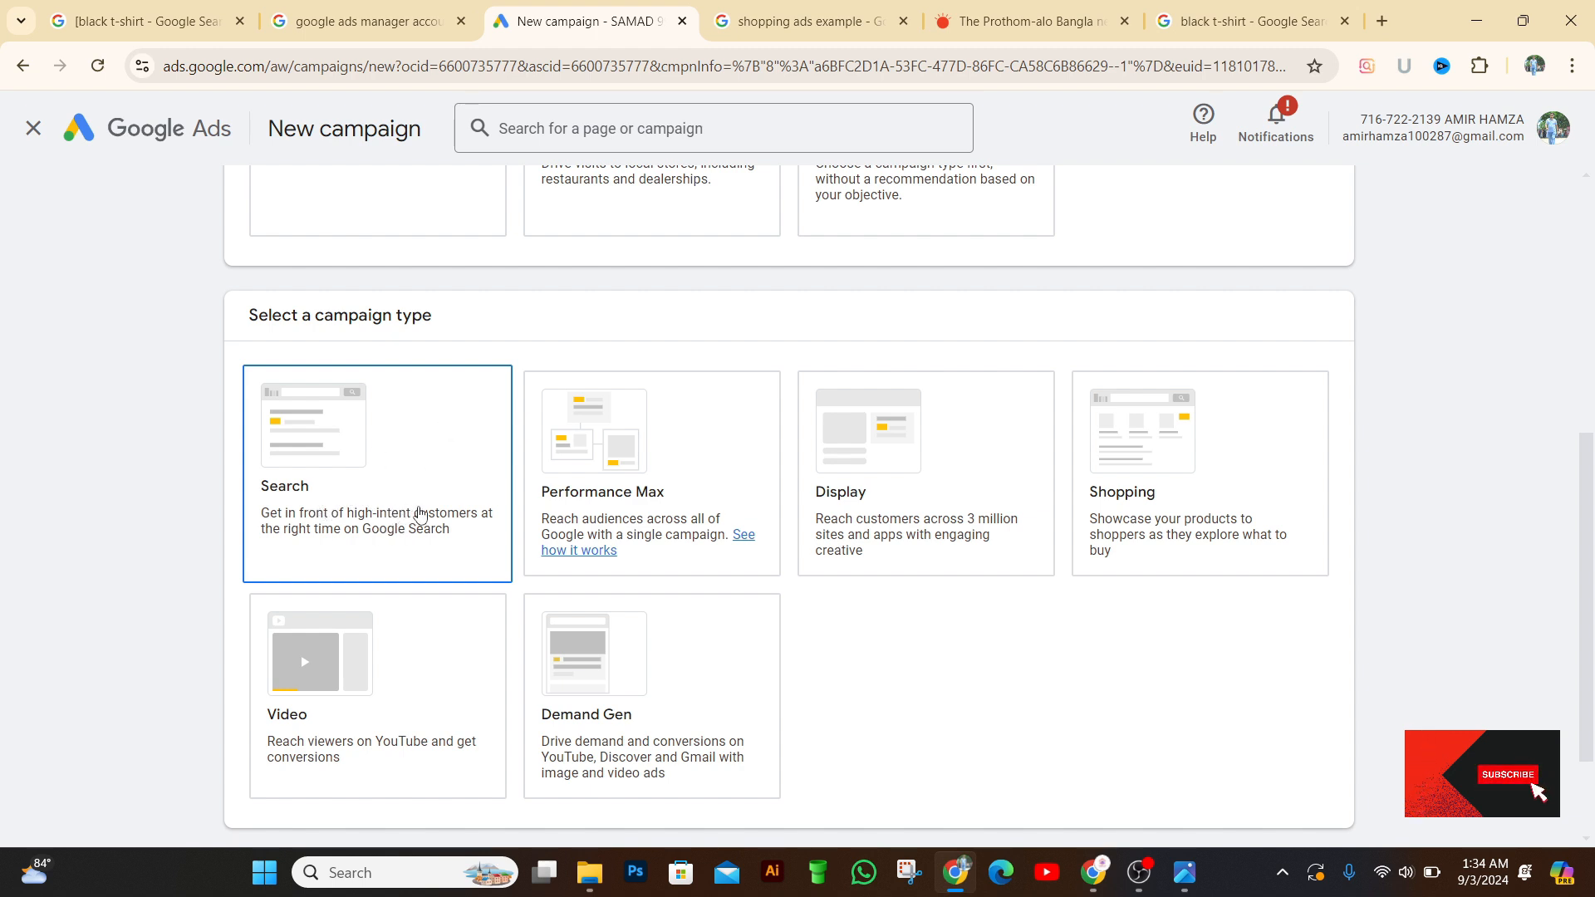
pyautogui.scroll(1, 442, 496)
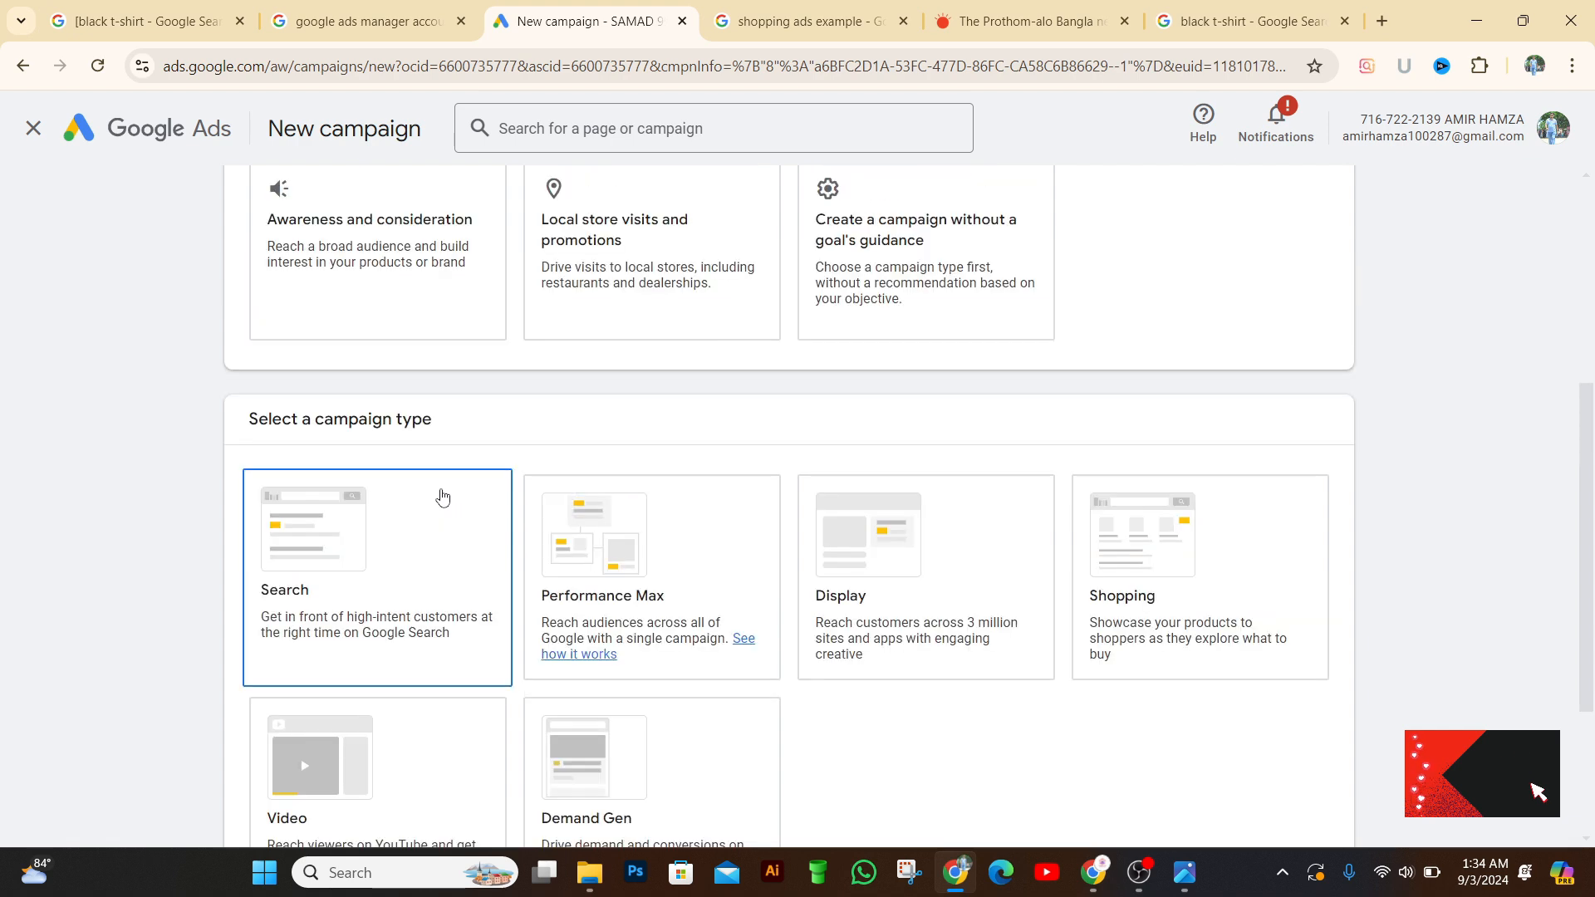
pyautogui.scroll(-2, 445, 498)
pyautogui.click(922, 398)
pyautogui.scroll(1, 931, 494)
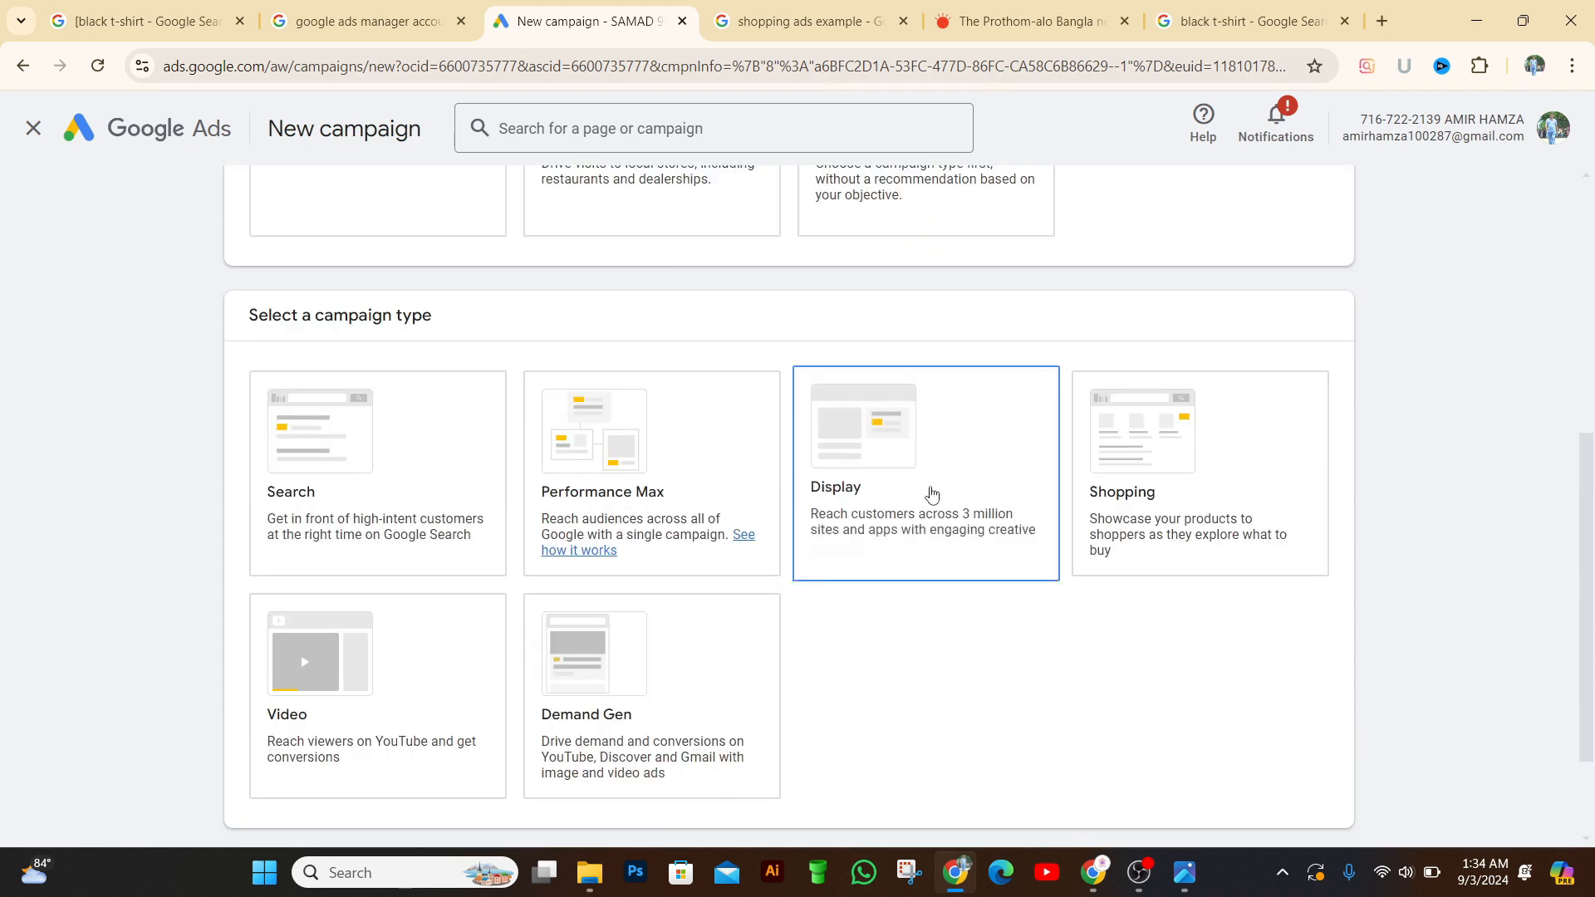
pyautogui.scroll(2, 836, 486)
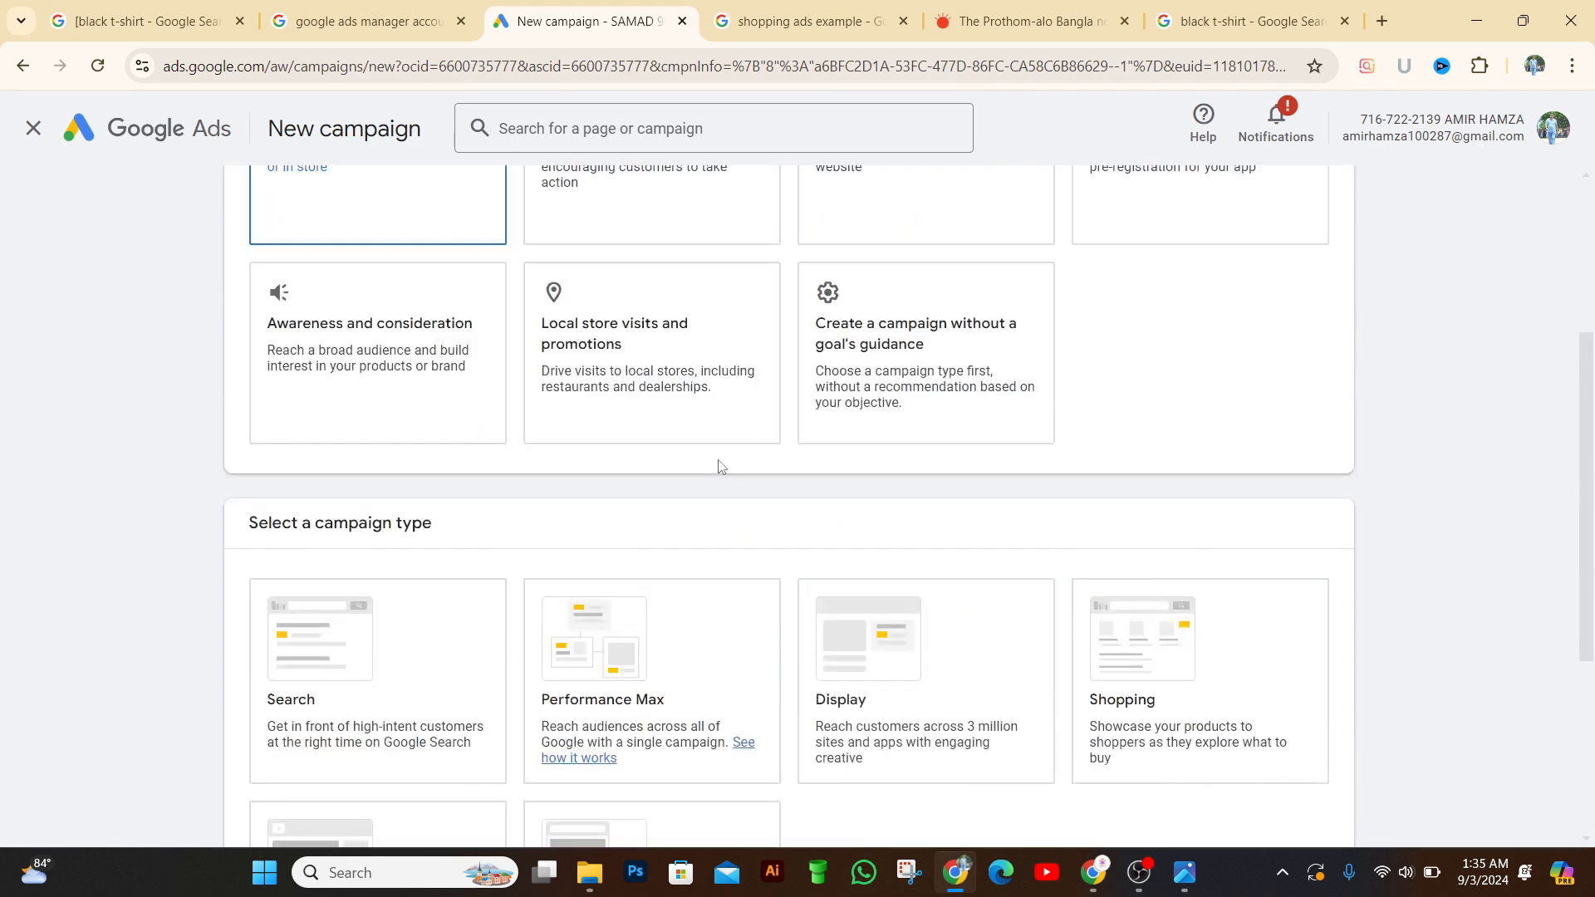
pyautogui.scroll(-3, 720, 463)
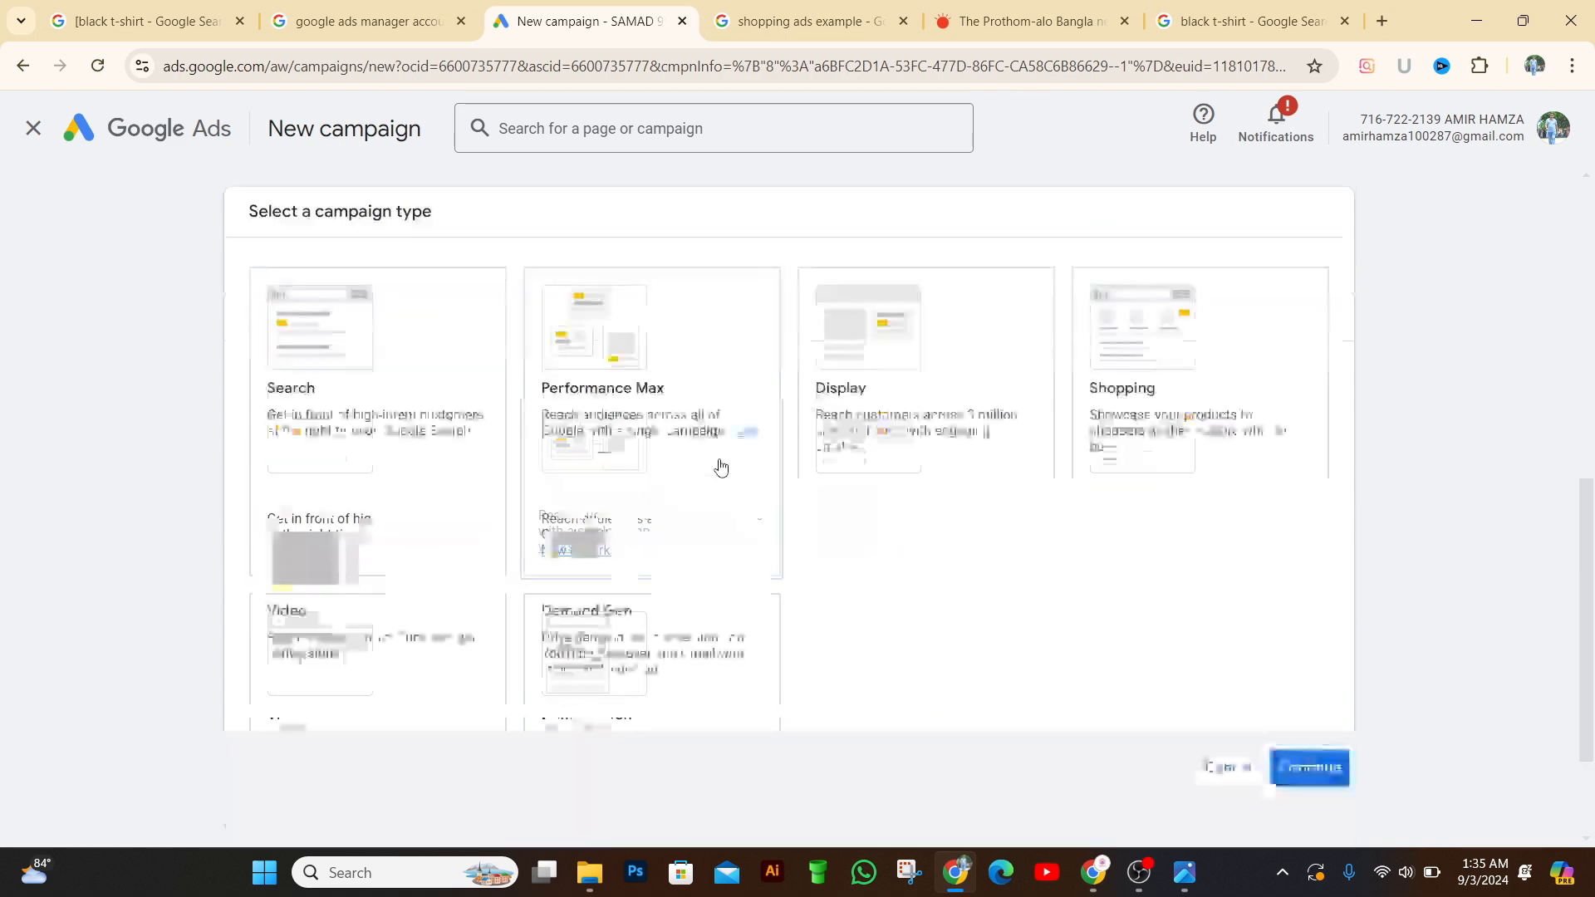
pyautogui.scroll(1, 722, 463)
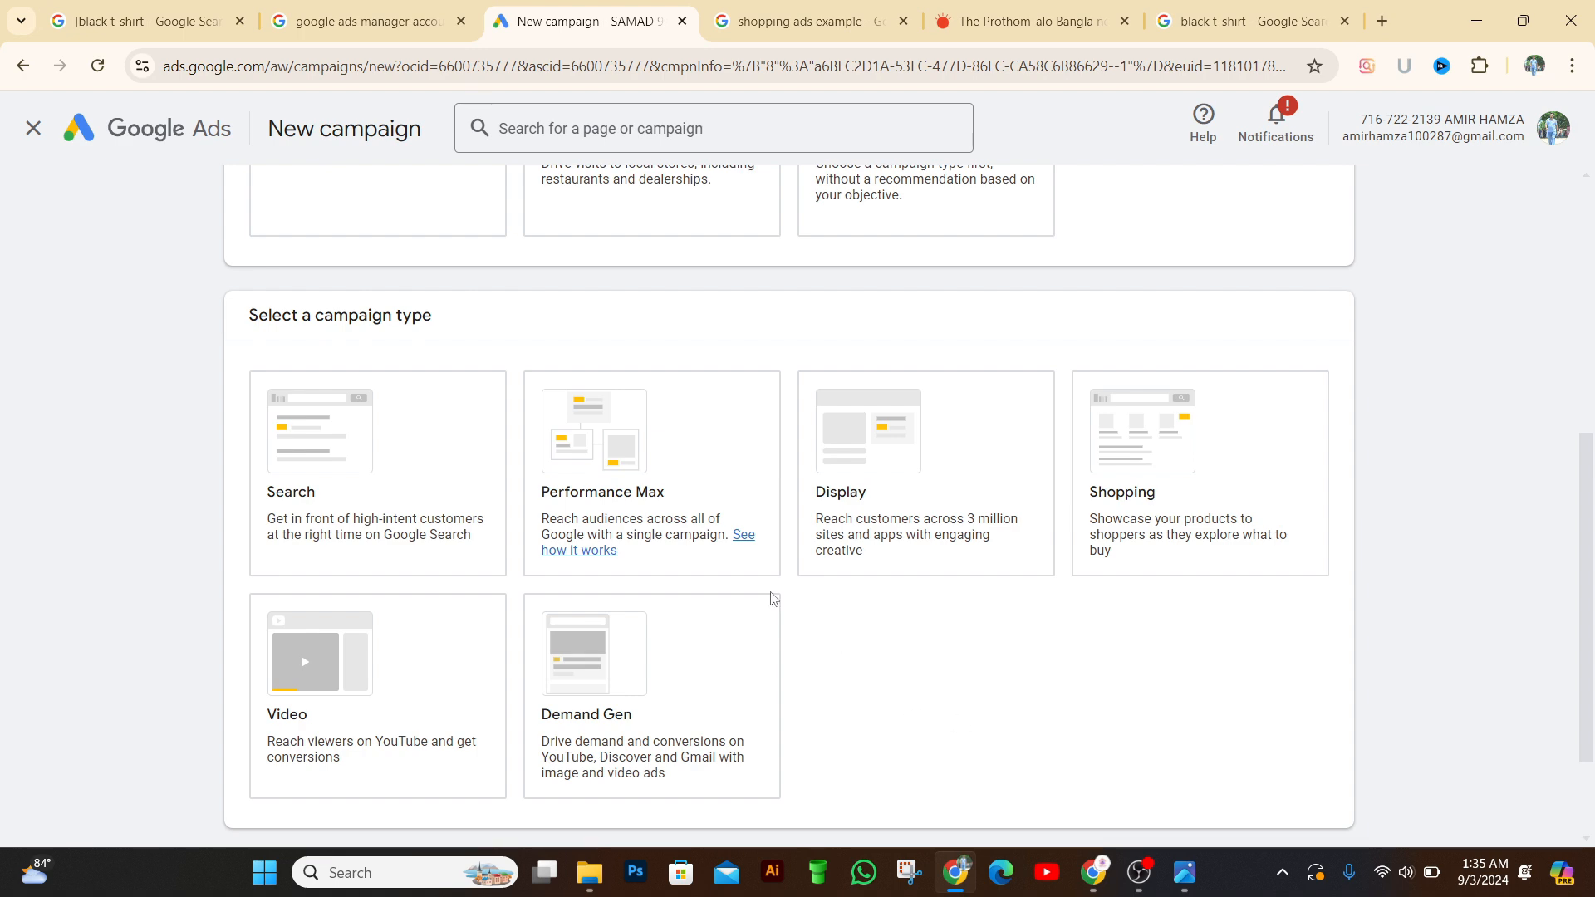
pyautogui.scroll(-2, 1023, 618)
pyautogui.scroll(1, 1023, 617)
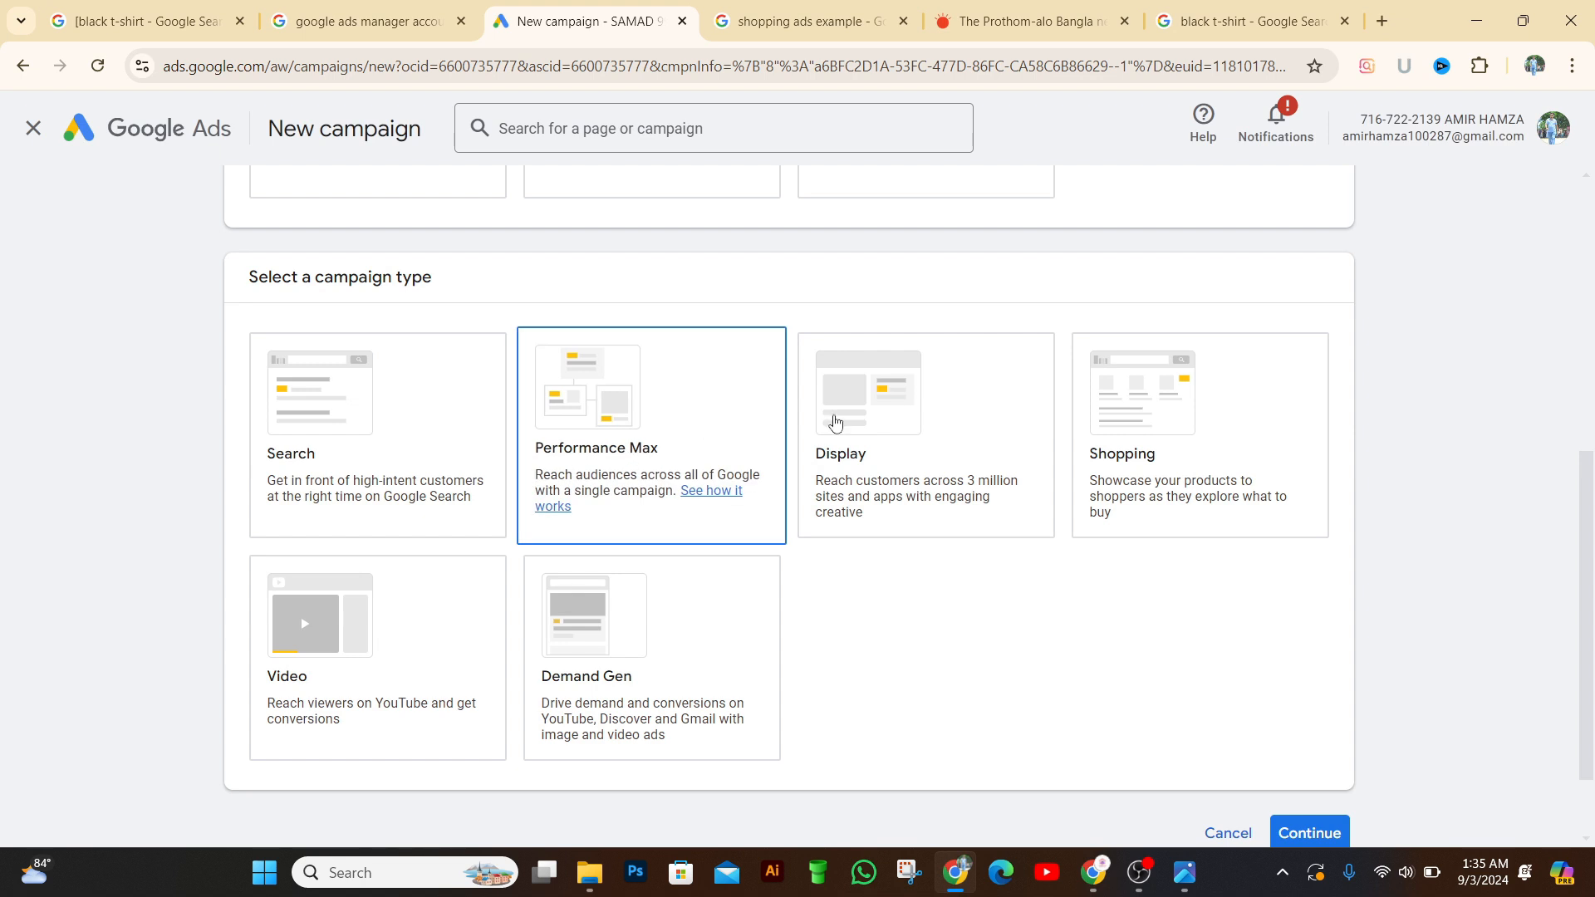
pyautogui.scroll(-1, 917, 597)
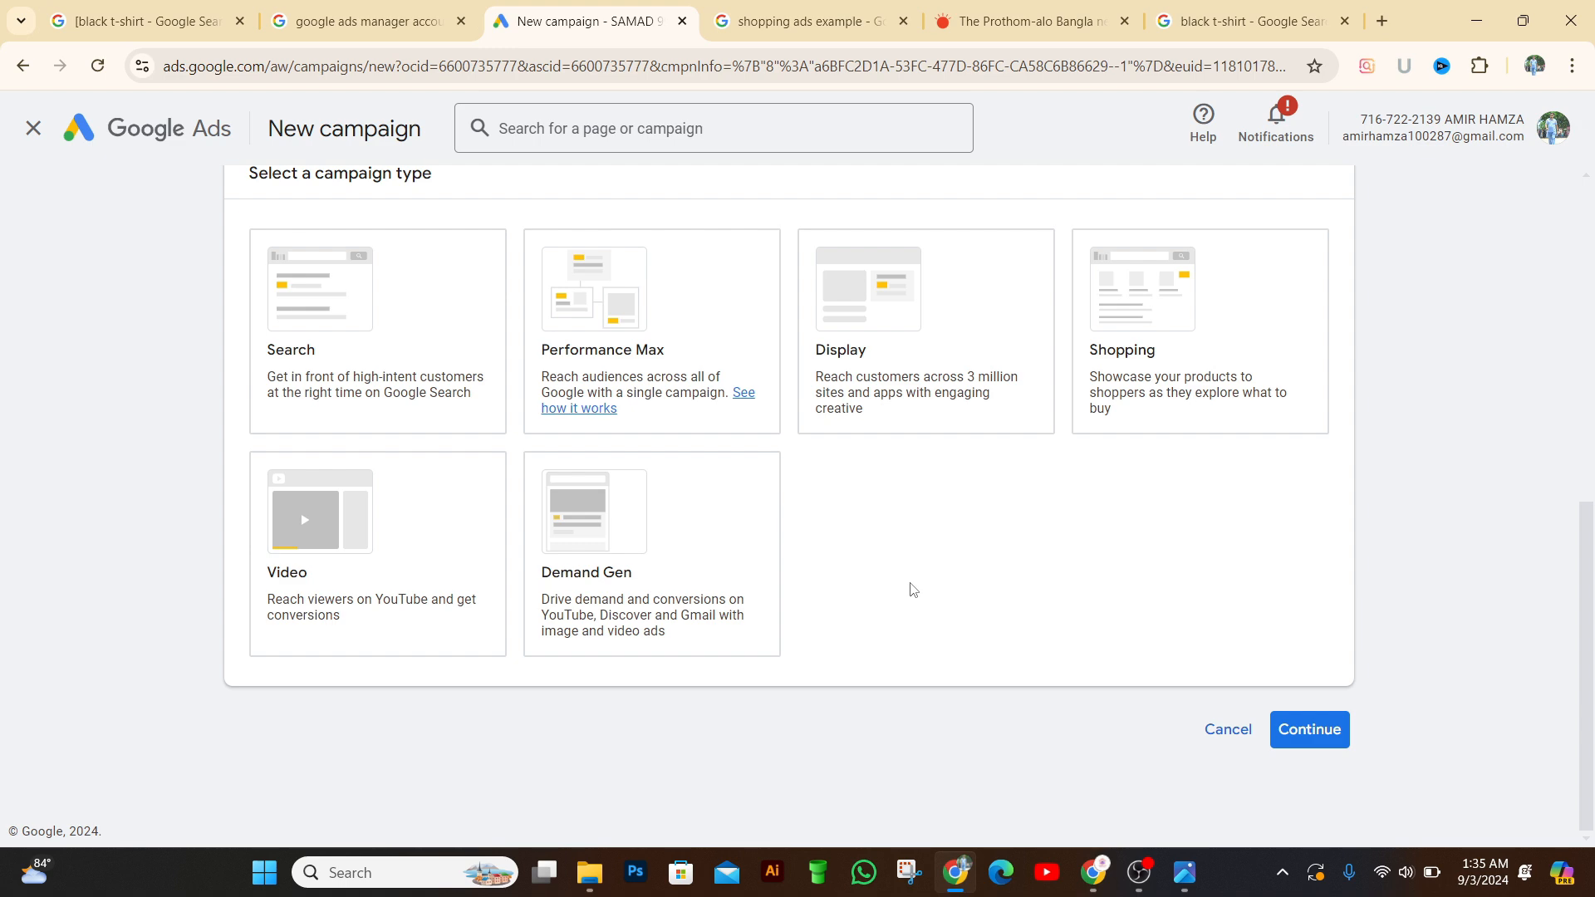
pyautogui.scroll(2, 919, 587)
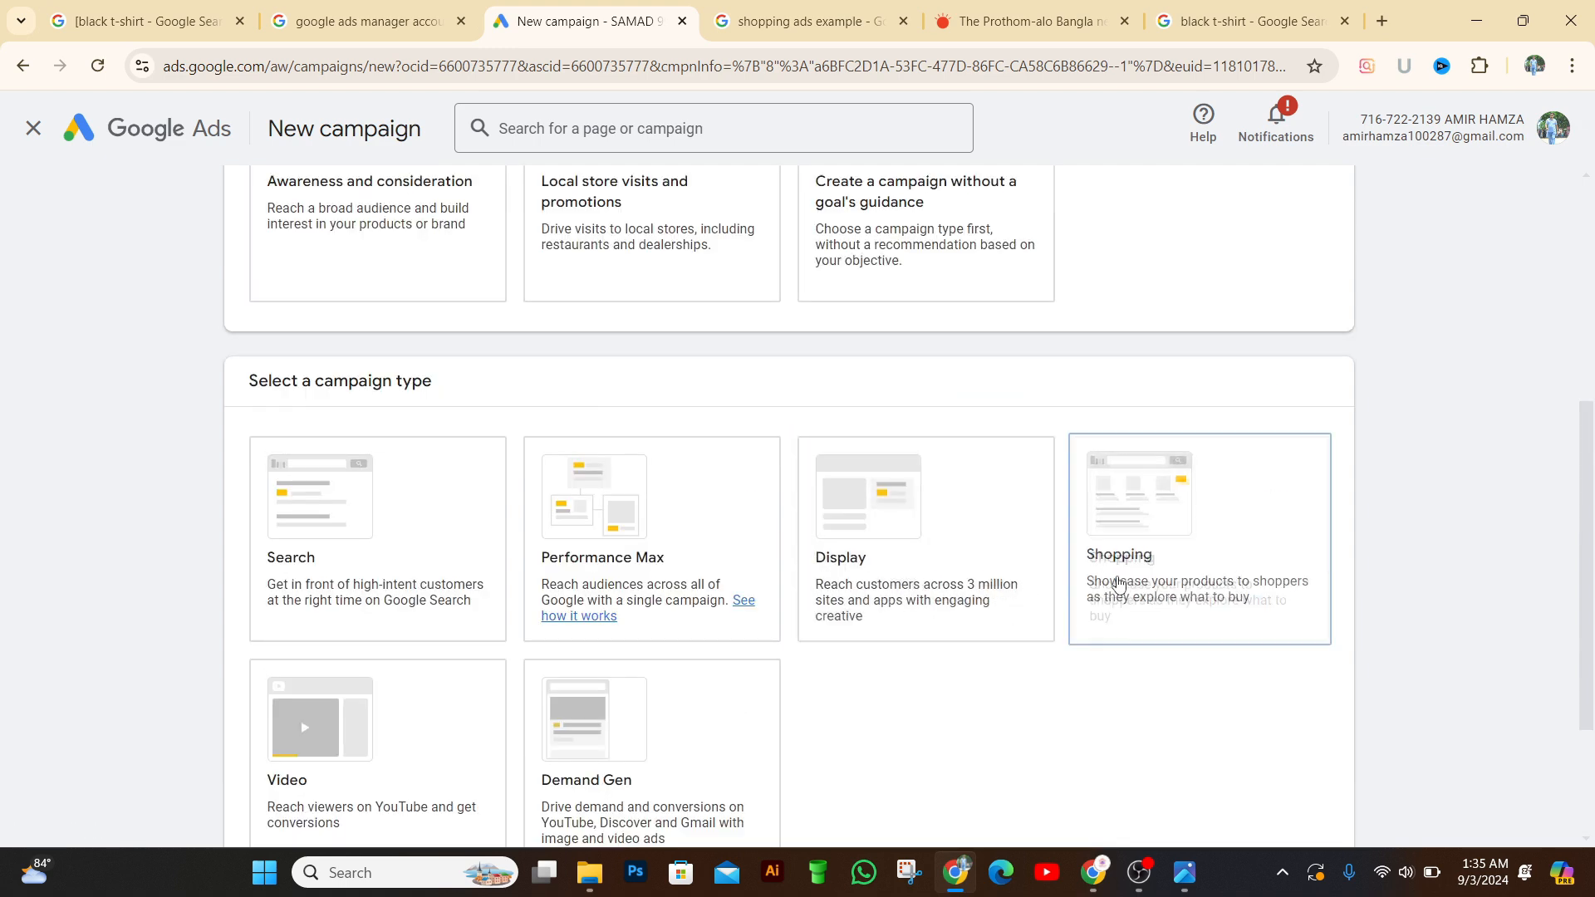
# - Recheck the campaign objectives and choose Search as the campaign type for the Sales campaign
pyautogui.scroll(1, 1086, 443)
pyautogui.scroll(2, 1072, 437)
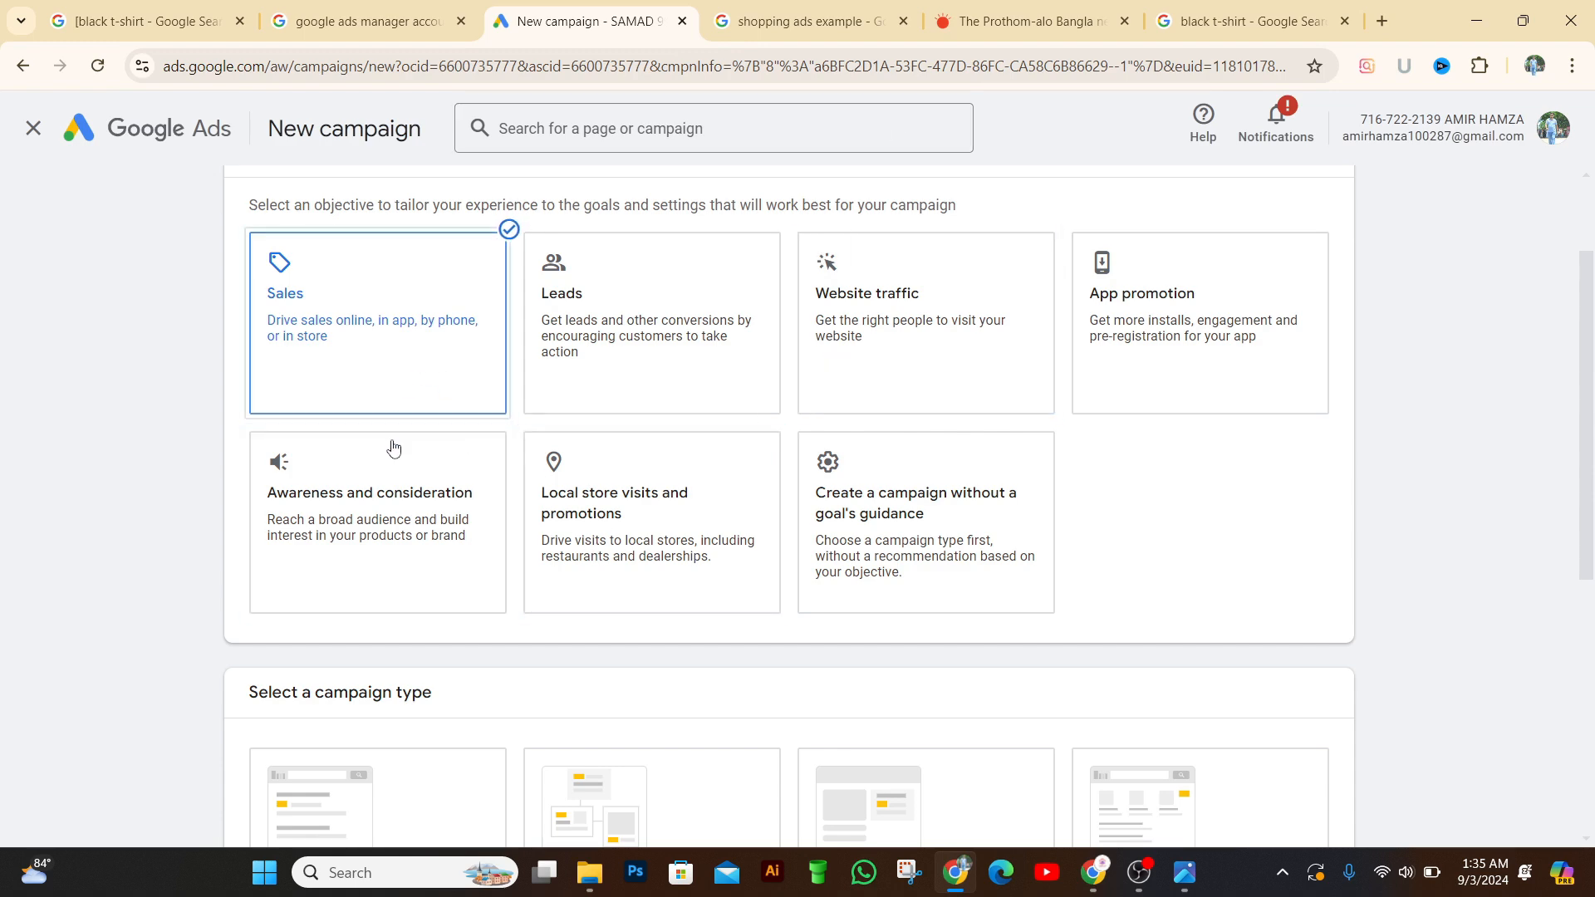
pyautogui.scroll(-2, 694, 509)
pyautogui.scroll(2, 517, 427)
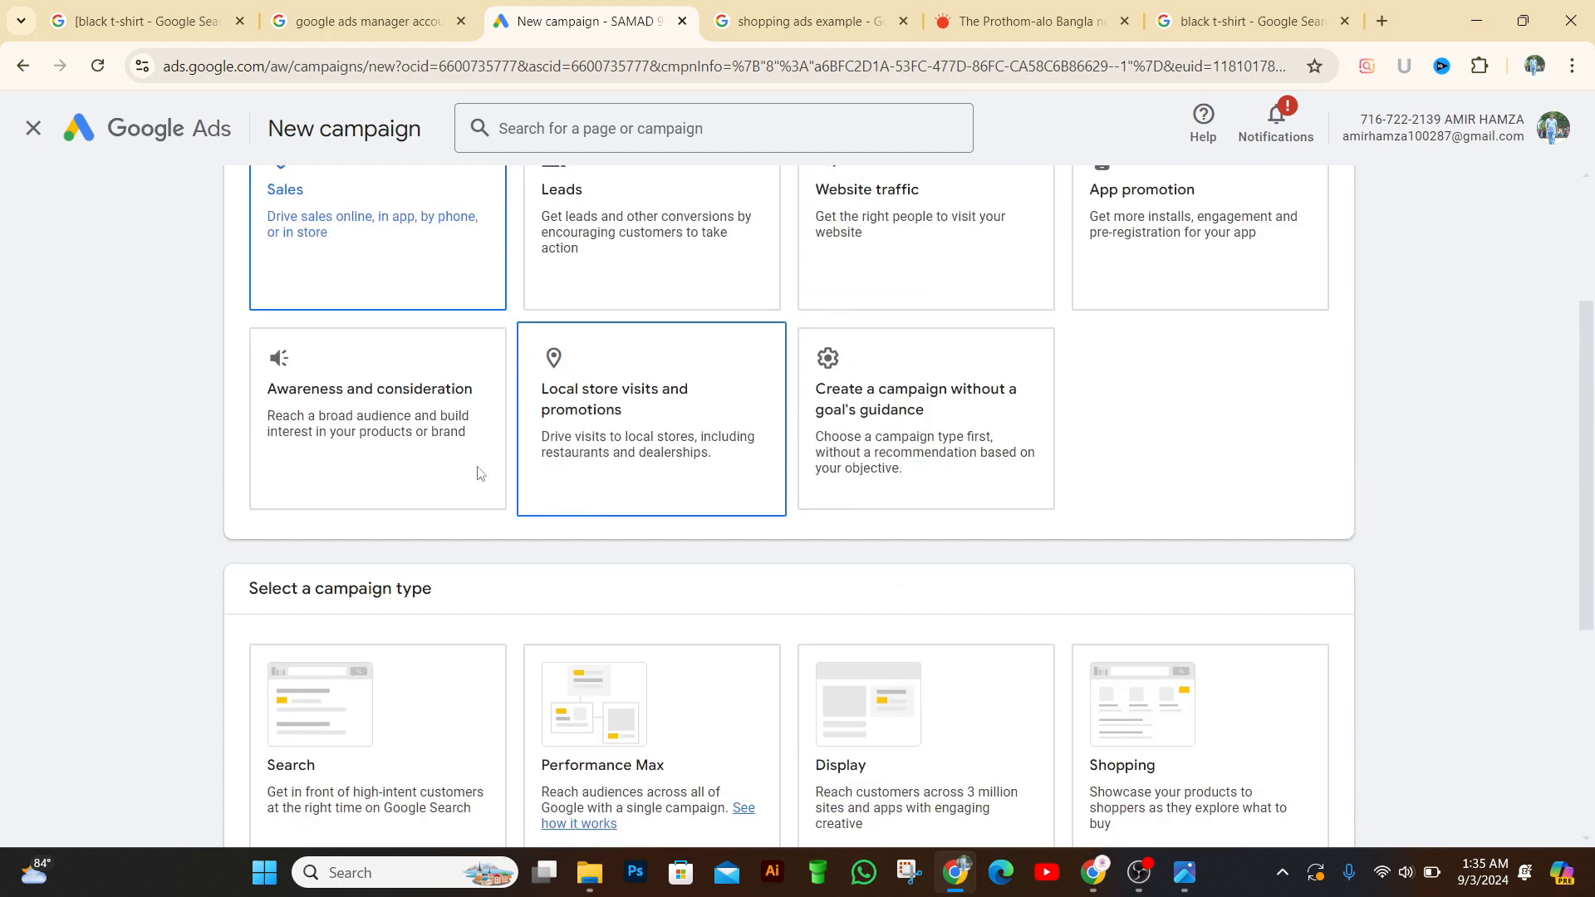
pyautogui.scroll(-1, 424, 573)
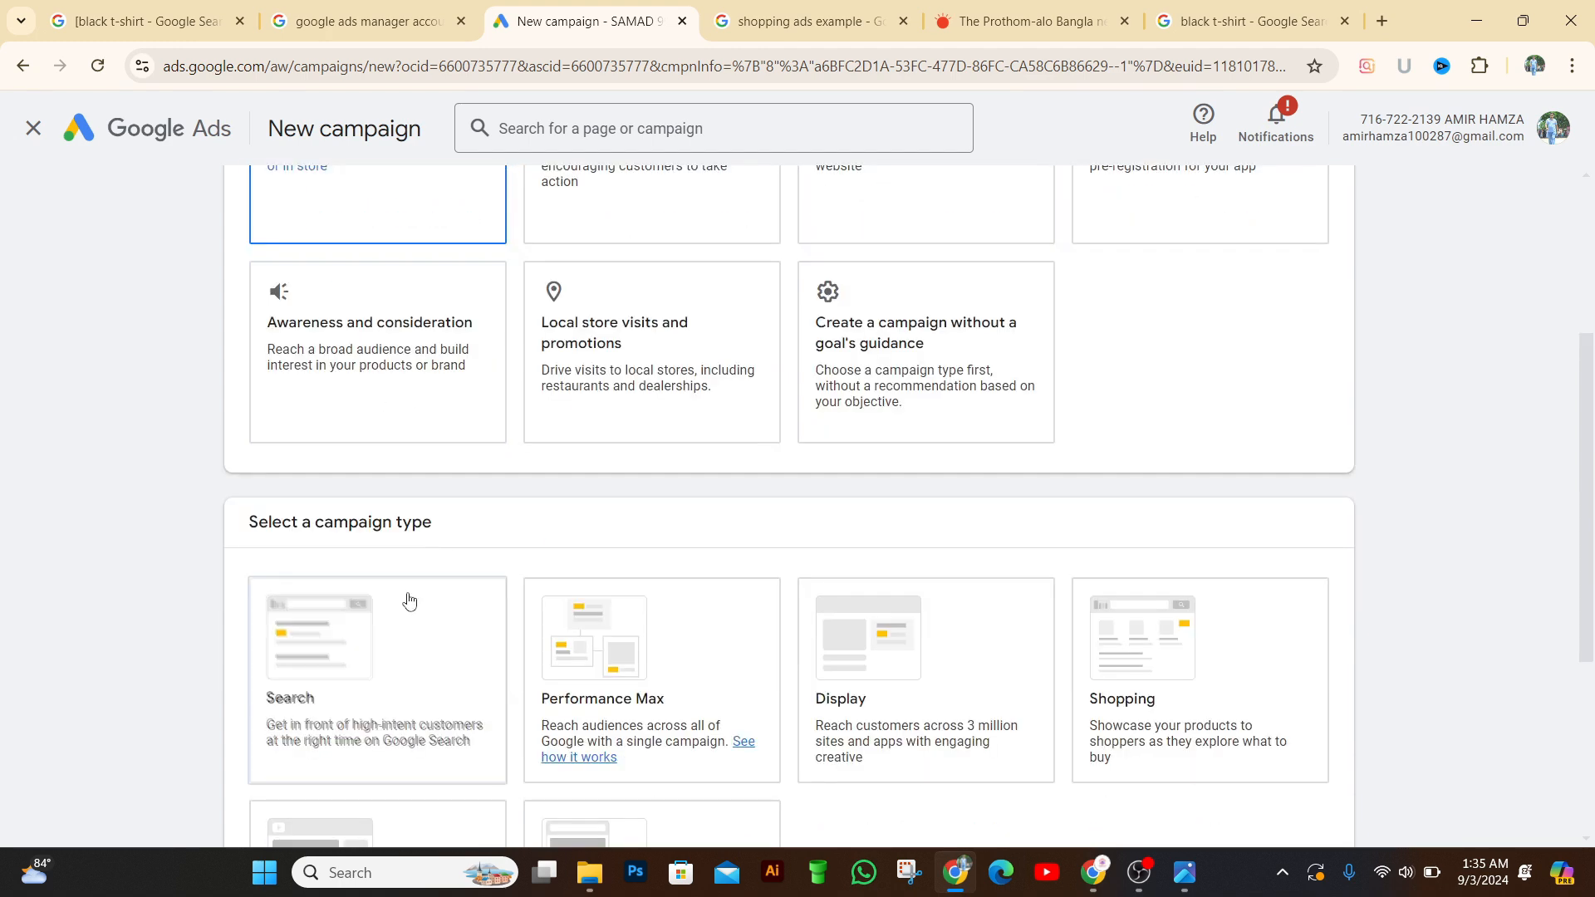
pyautogui.scroll(-2, 402, 662)
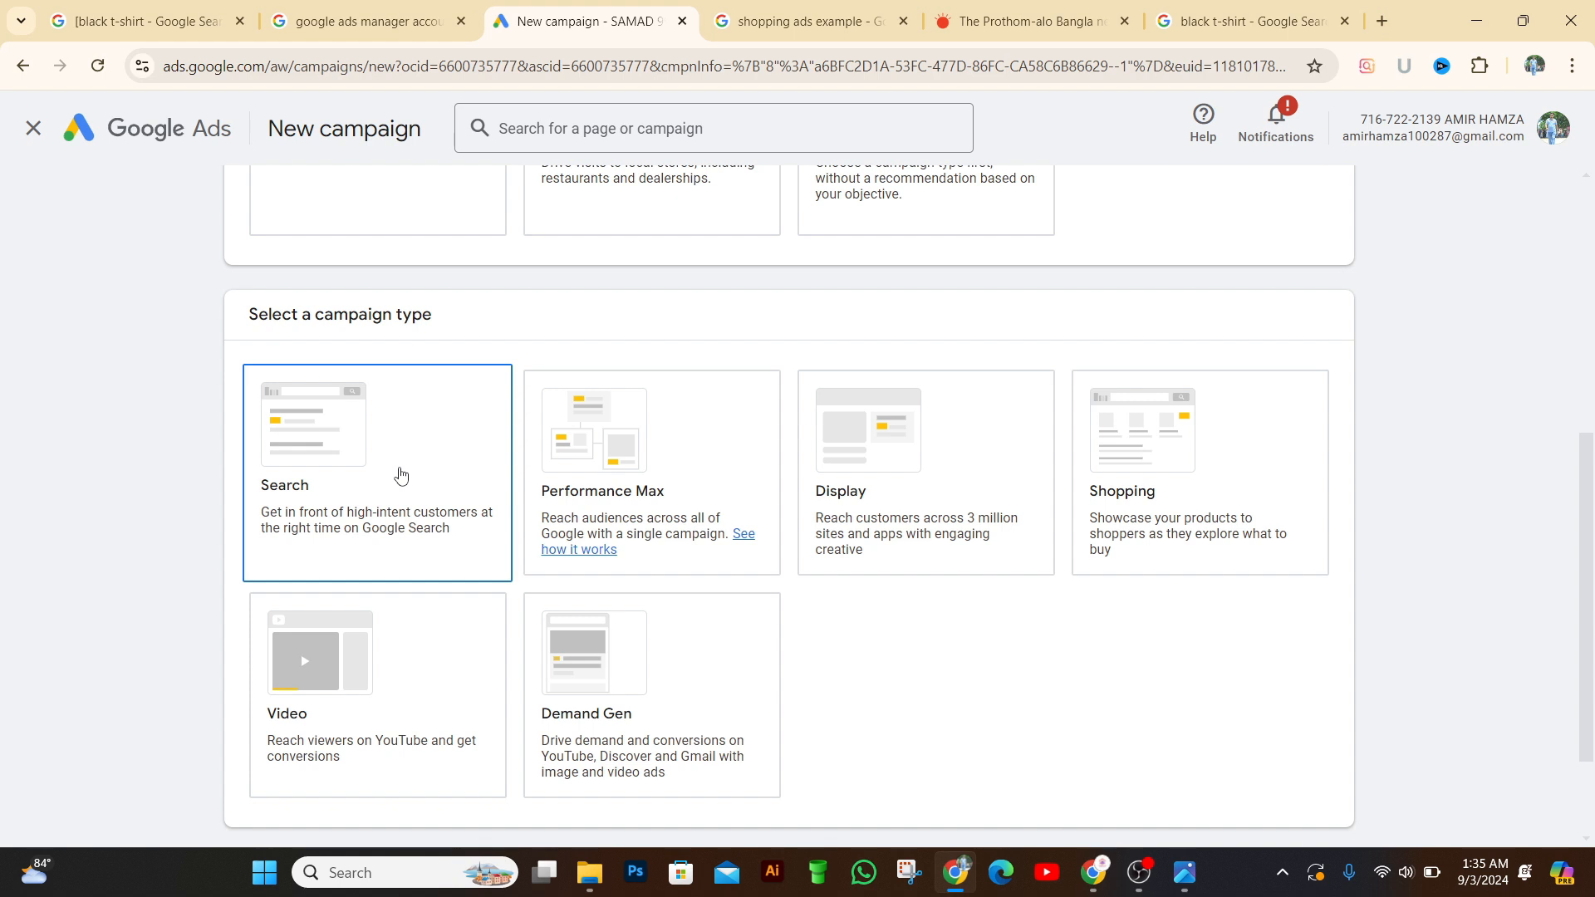
pyautogui.click(400, 476)
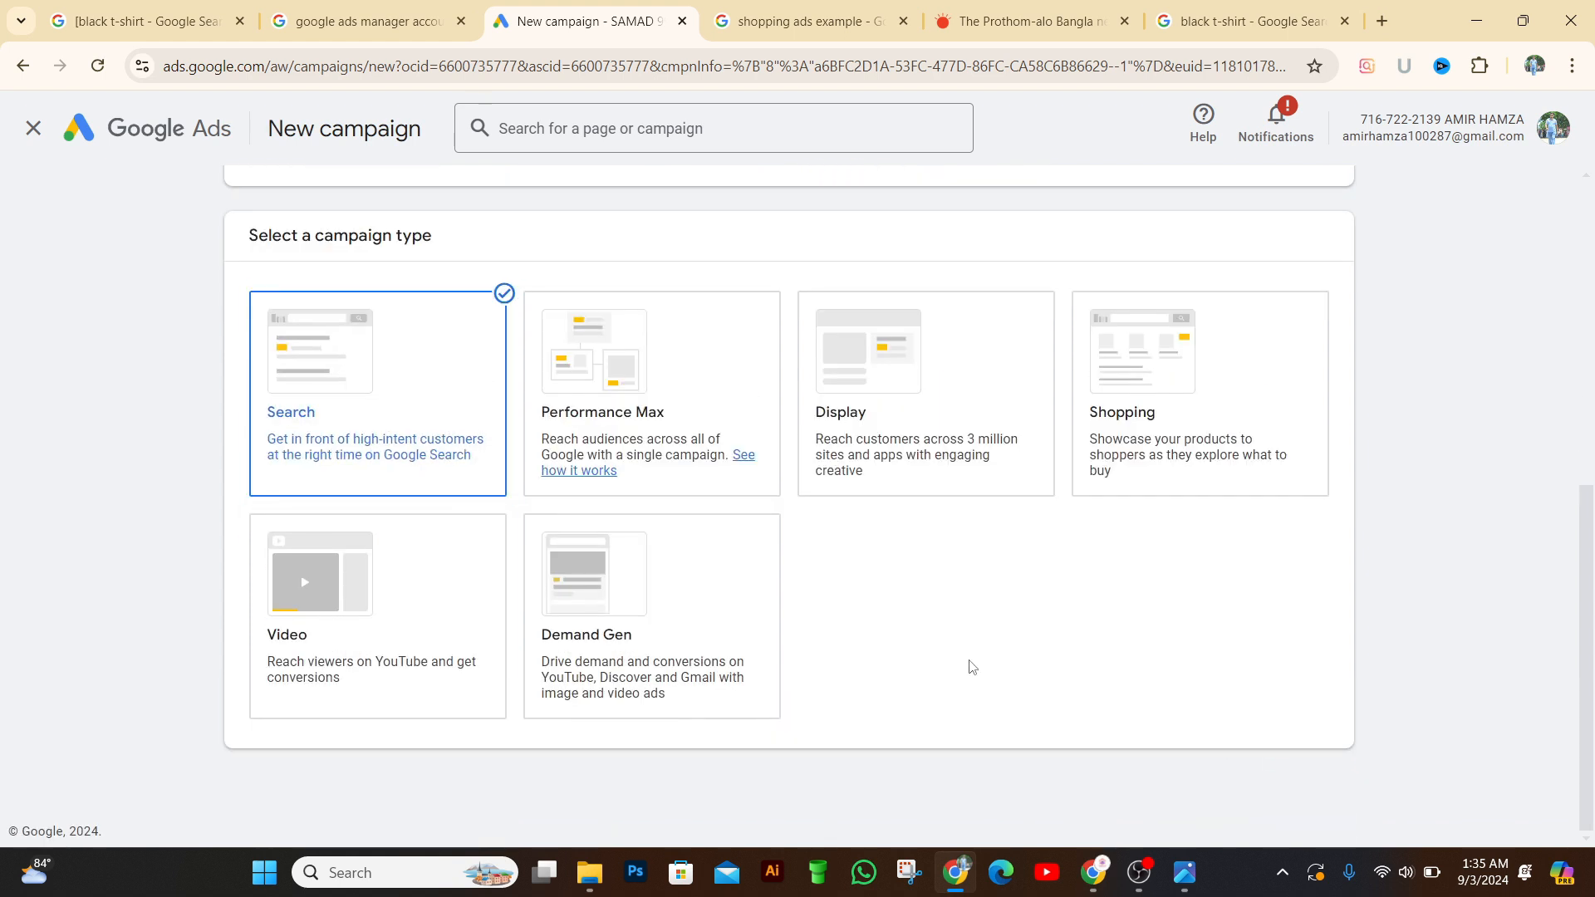
# - Examine the options for reaching the goal of the Search campaign and compare them with the campaign types and objectives
pyautogui.scroll(3, 881, 532)
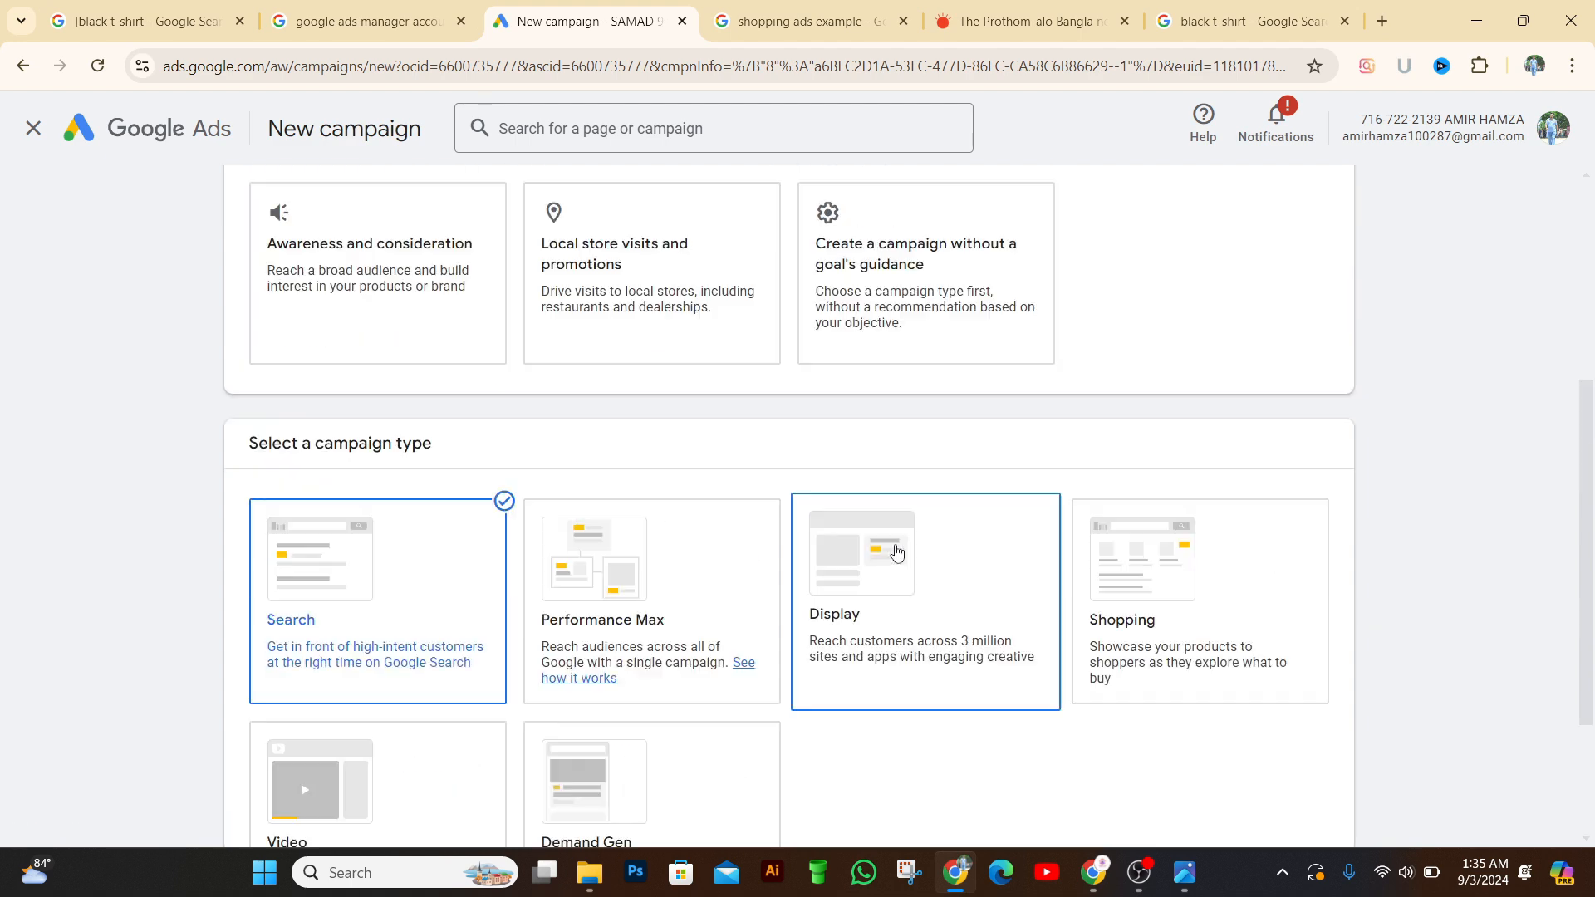
pyautogui.scroll(-3, 896, 568)
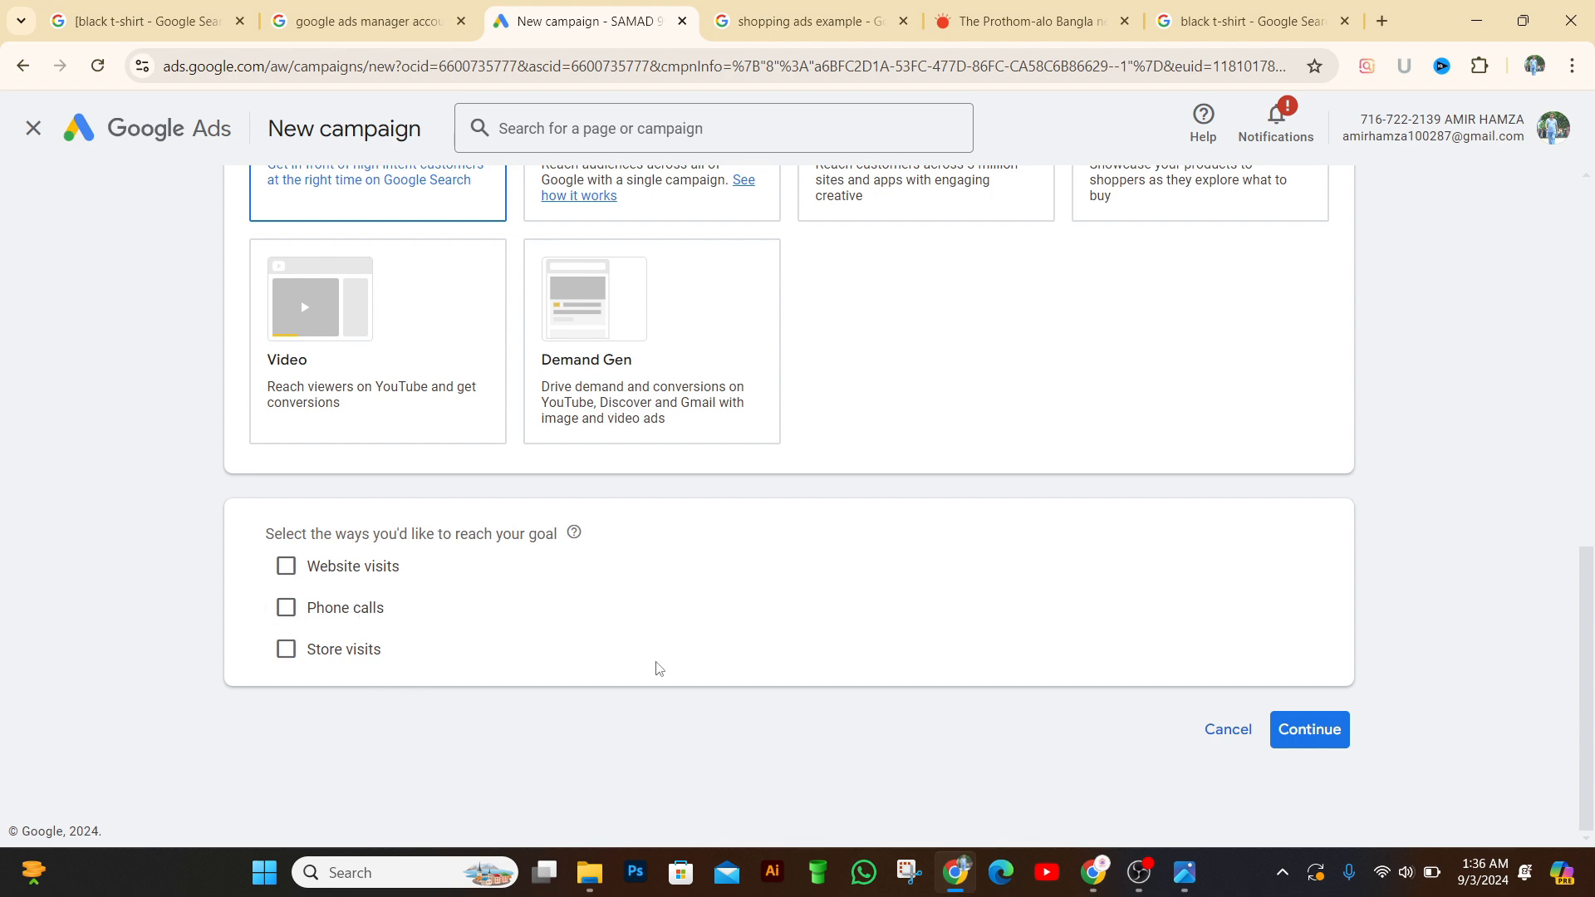
pyautogui.scroll(2, 659, 669)
pyautogui.scroll(-1, 654, 673)
pyautogui.scroll(-1, 651, 675)
pyautogui.scroll(5, 728, 677)
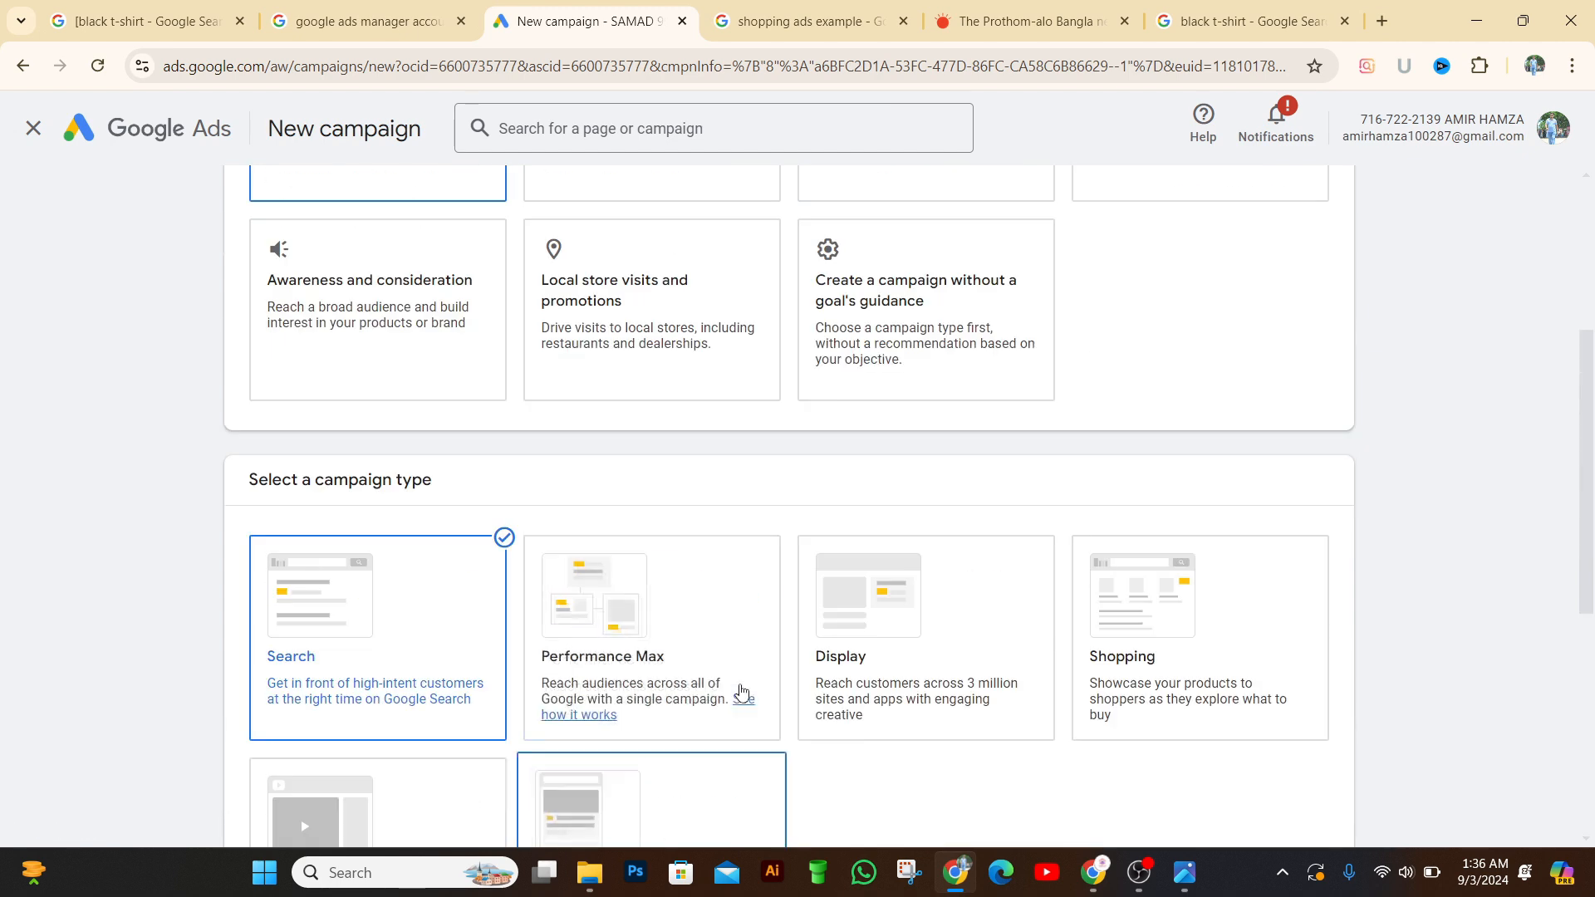
pyautogui.scroll(-3, 663, 482)
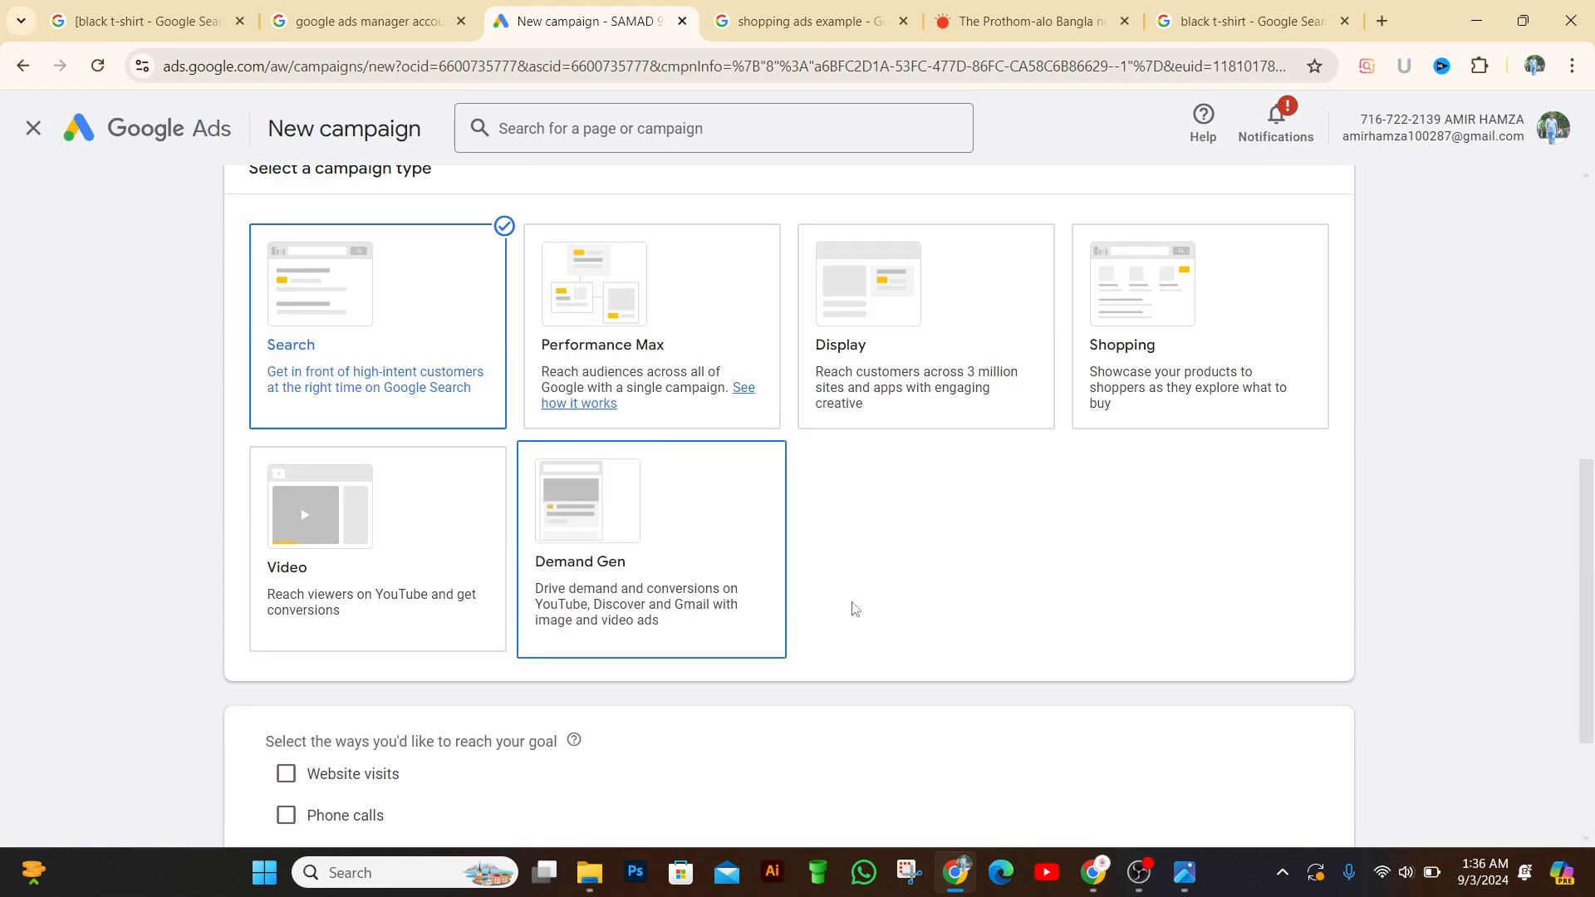
pyautogui.scroll(-2, 914, 669)
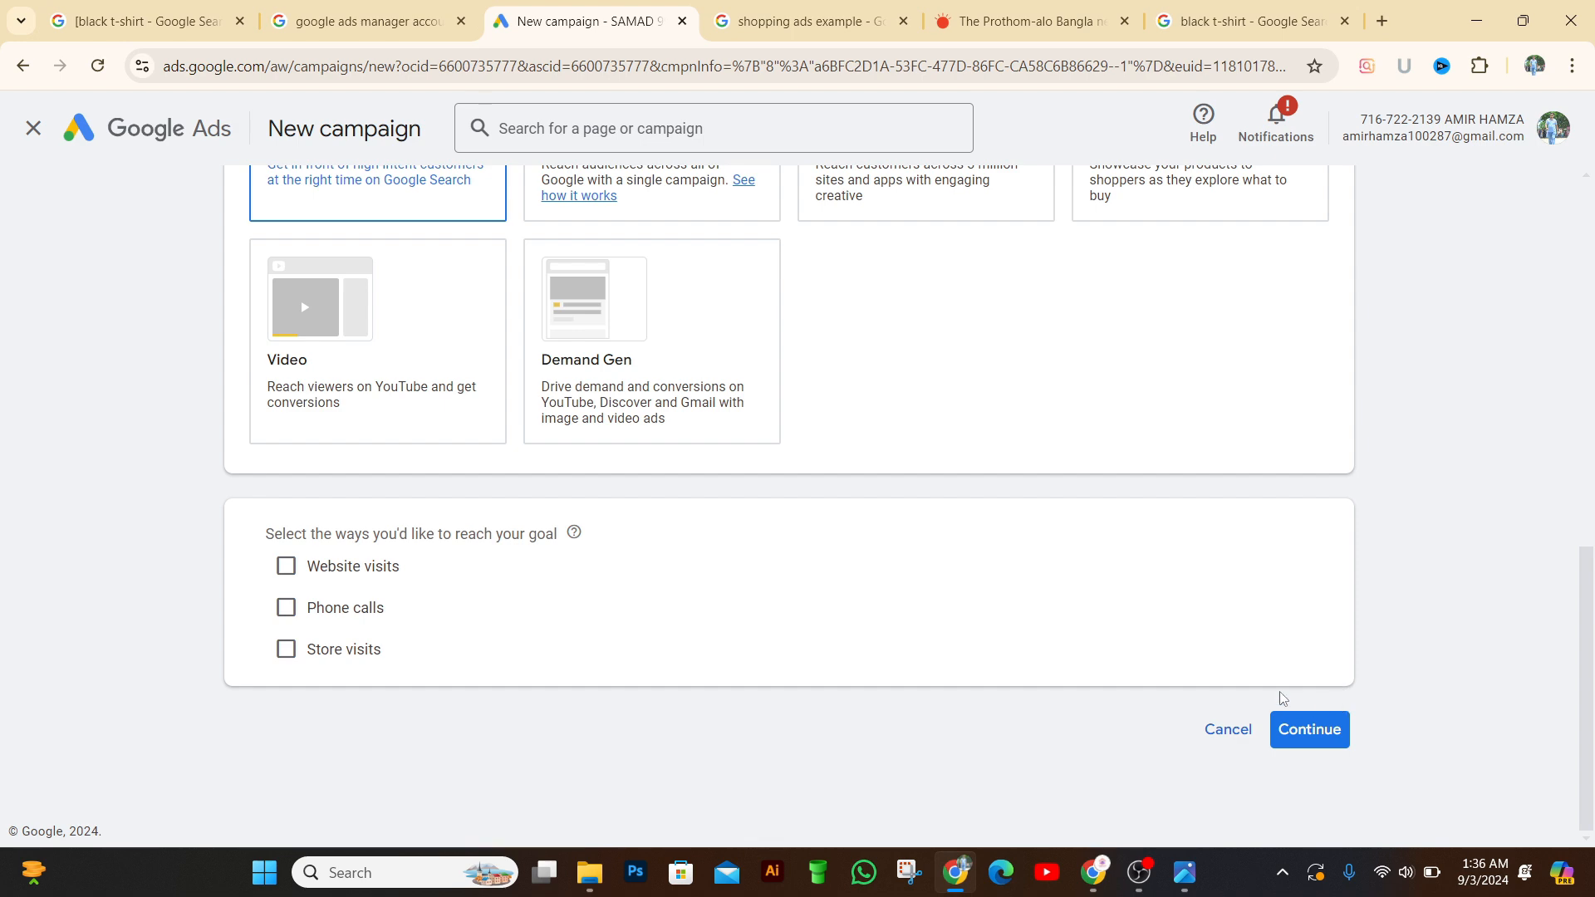
pyautogui.scroll(7, 1242, 669)
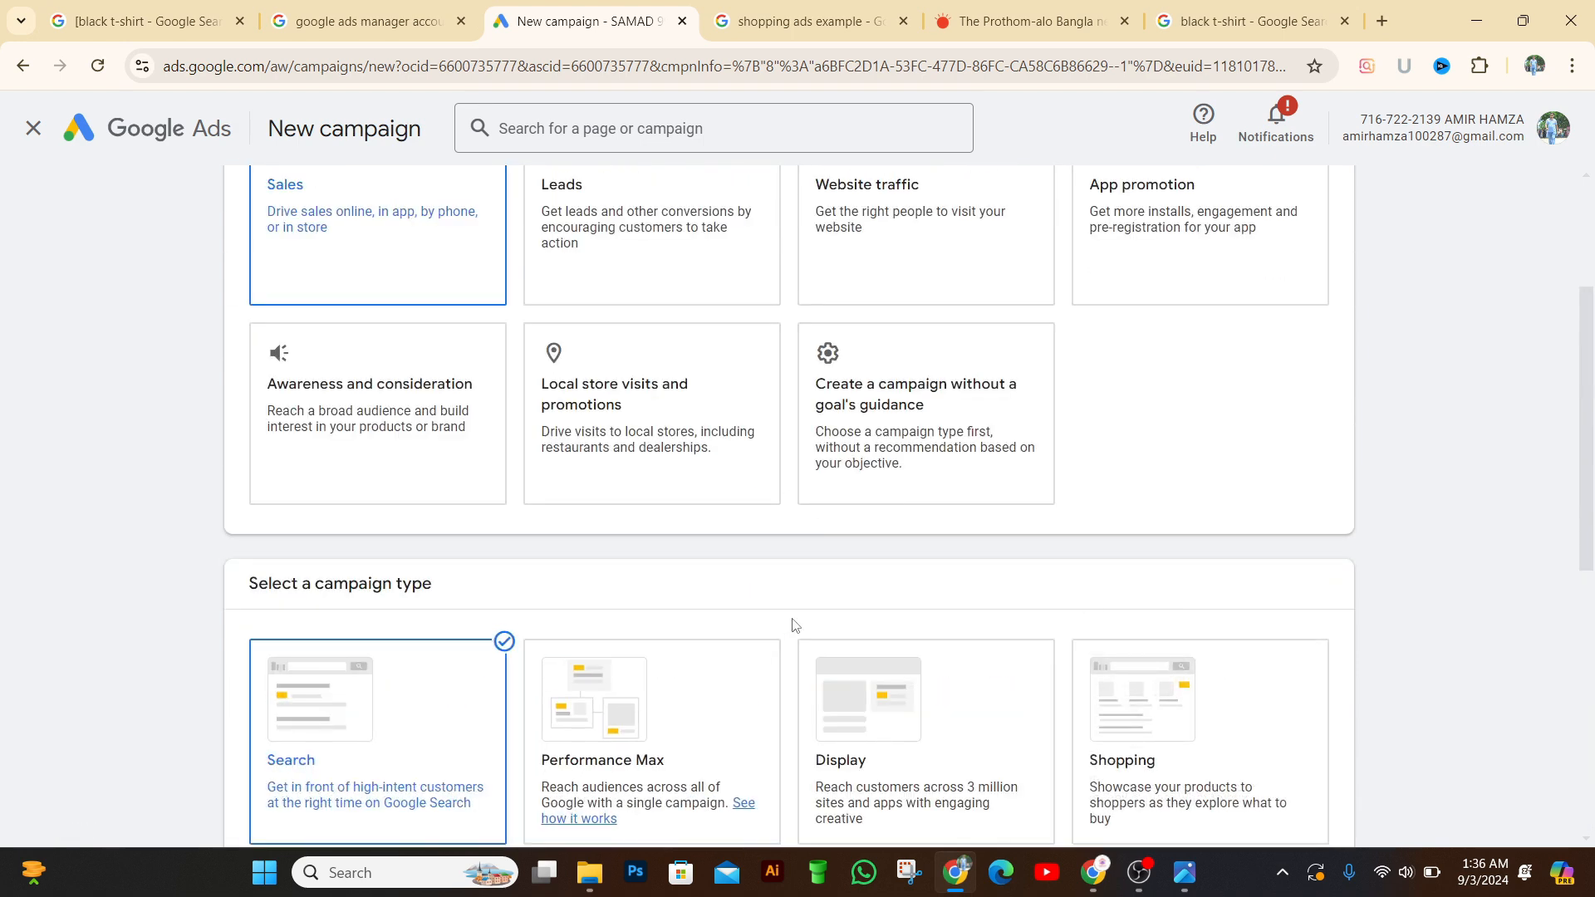
# - Review the campaign types and the options for reaching the goal against the Sales objective, with Search kept as the campaign type
pyautogui.scroll(1, 787, 619)
pyautogui.scroll(-8, 787, 619)
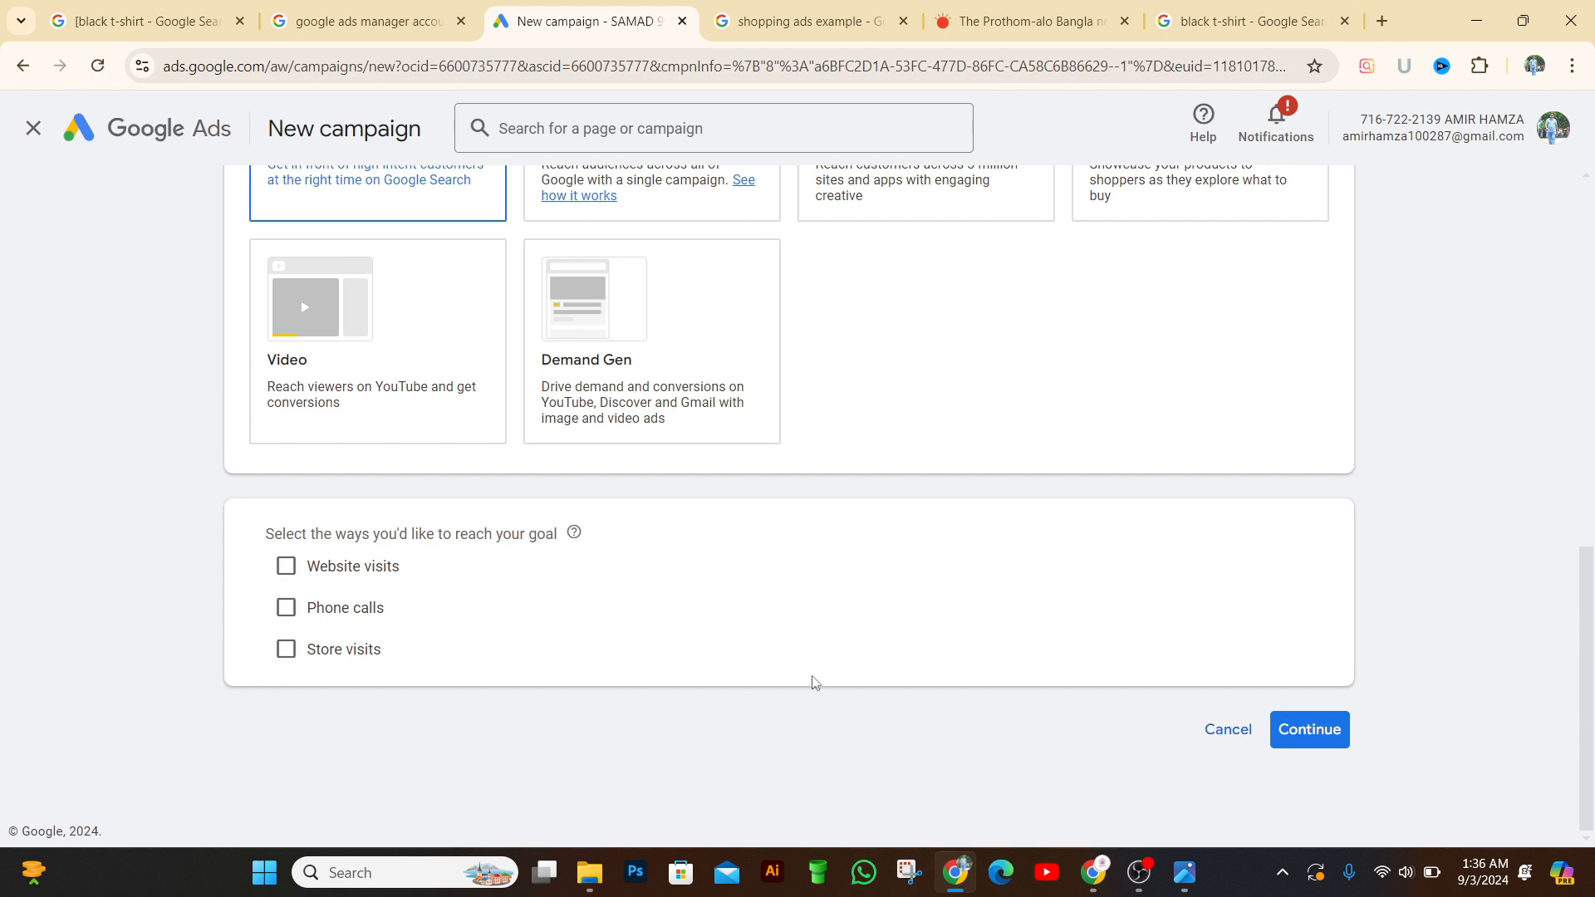
pyautogui.scroll(3, 812, 684)
pyautogui.scroll(5, 810, 695)
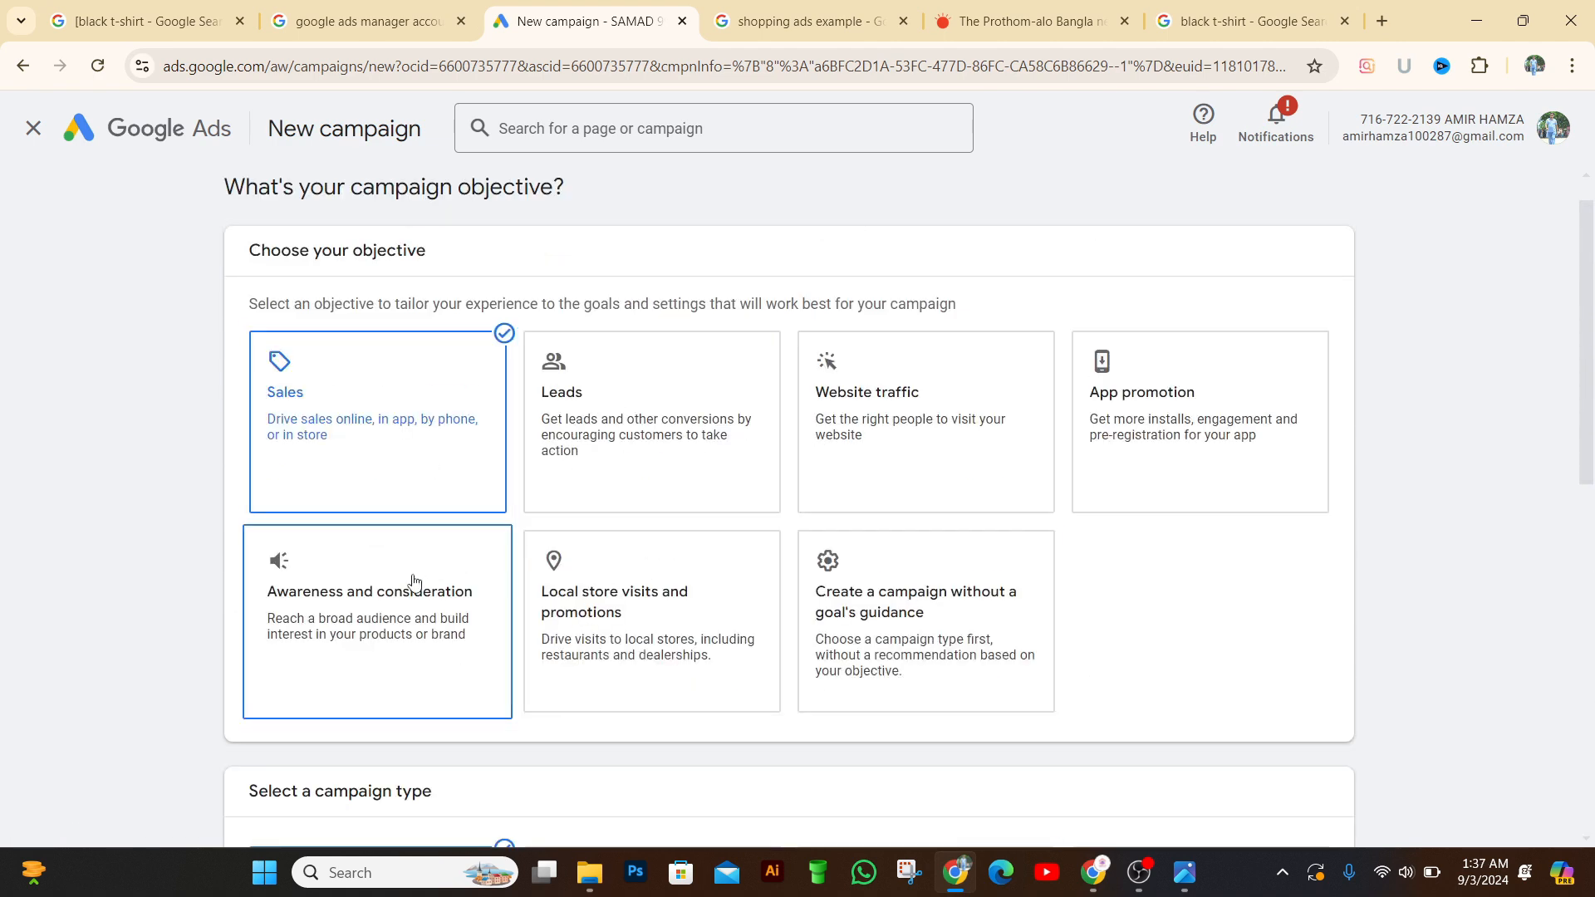
pyautogui.scroll(-2, 436, 631)
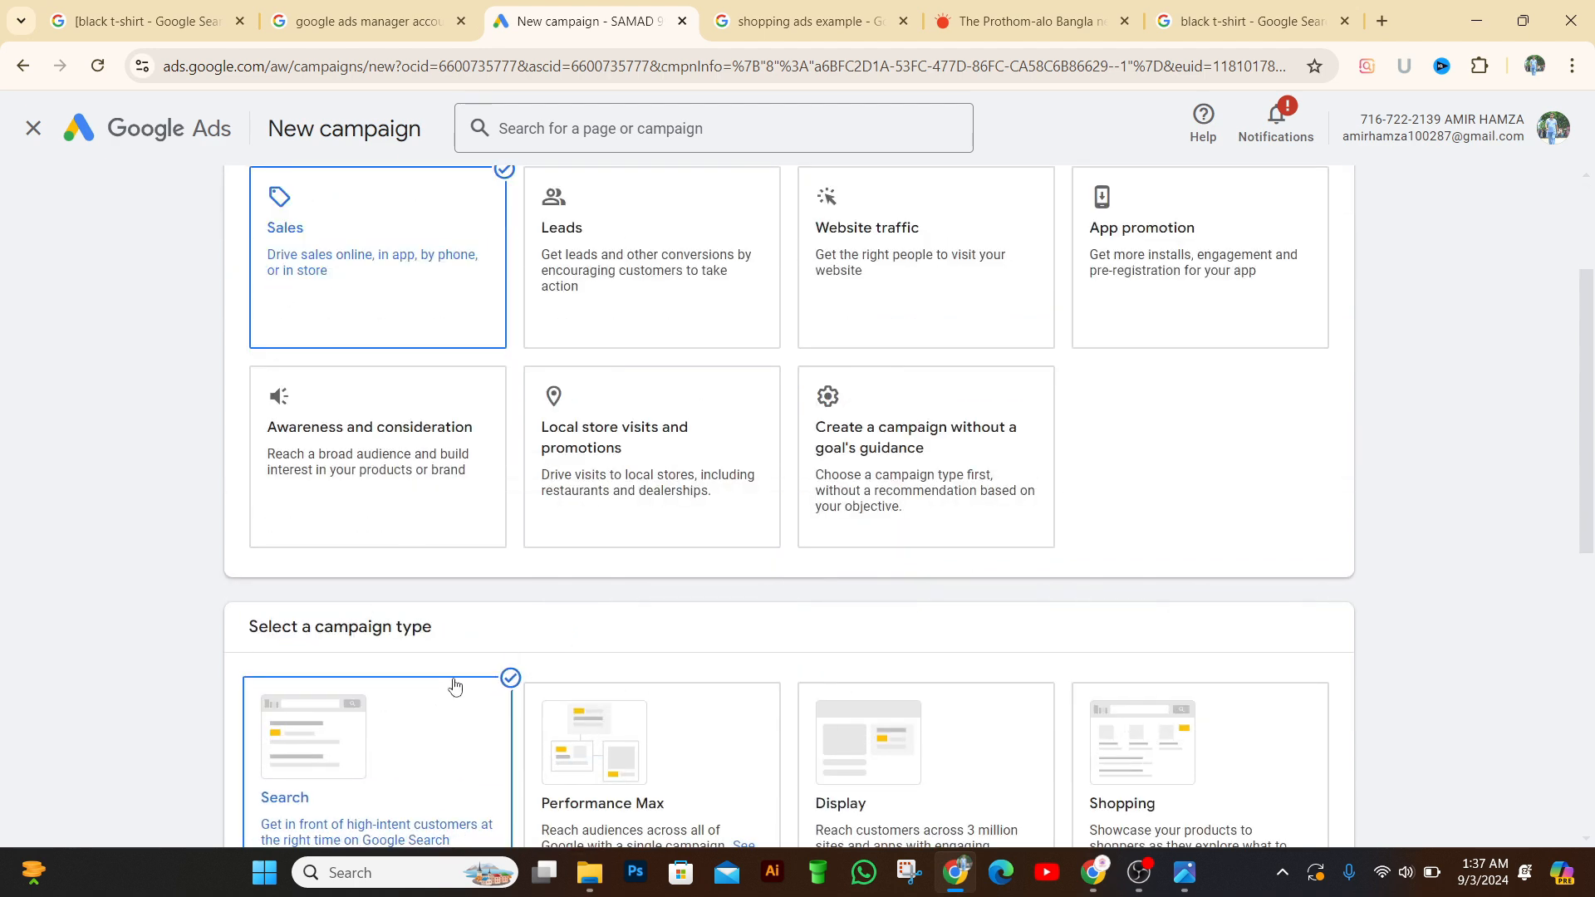
pyautogui.scroll(1, 723, 648)
pyautogui.scroll(-2, 731, 663)
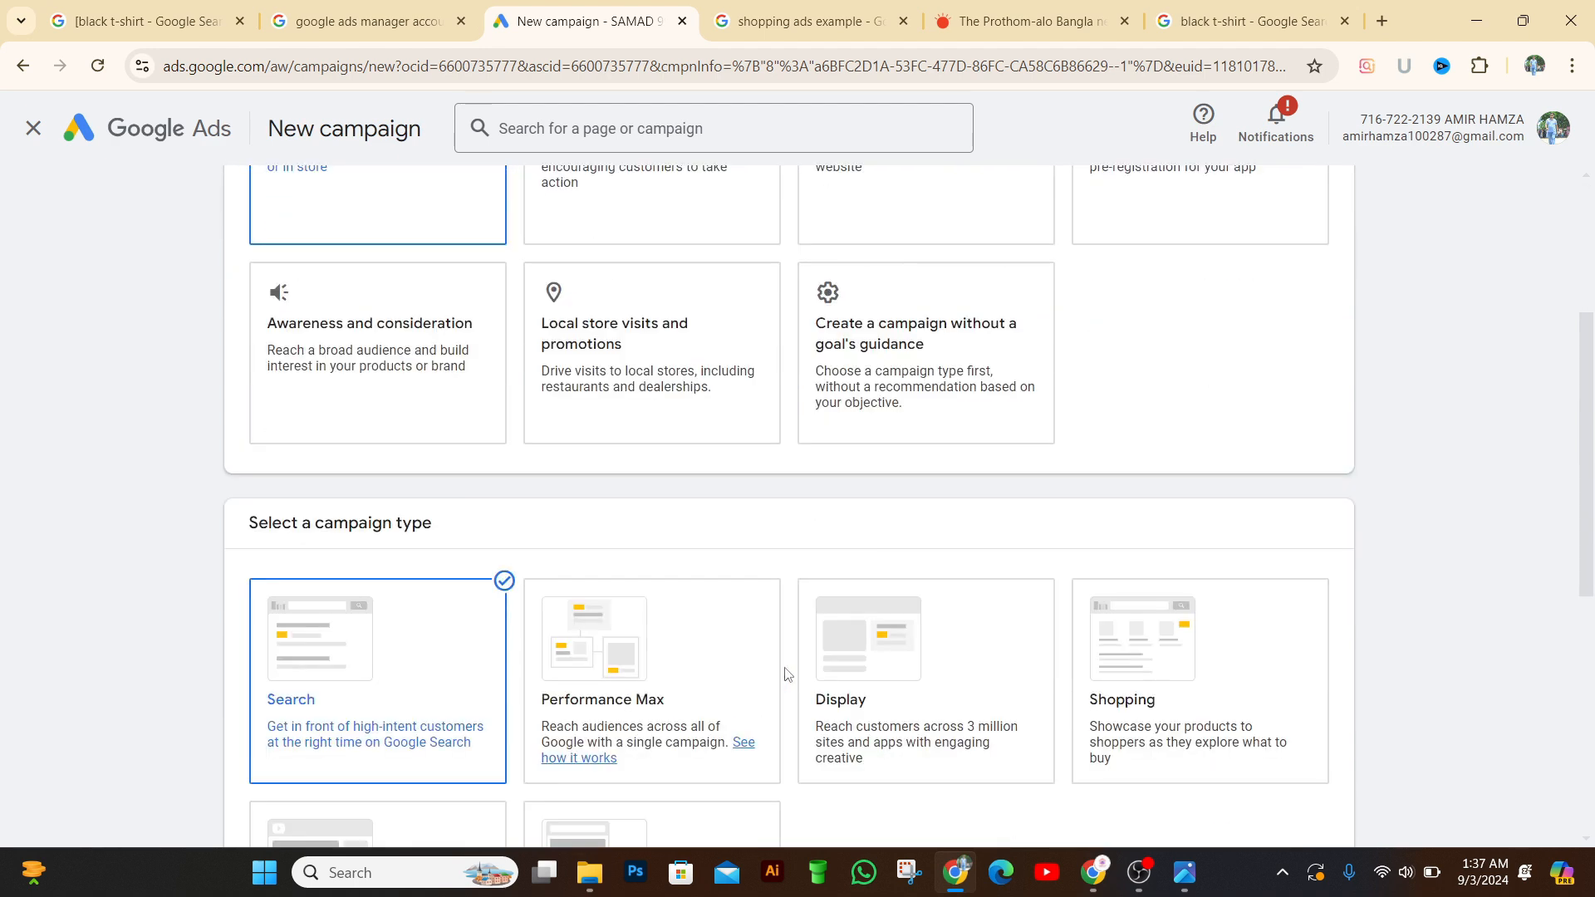
pyautogui.scroll(-2, 777, 674)
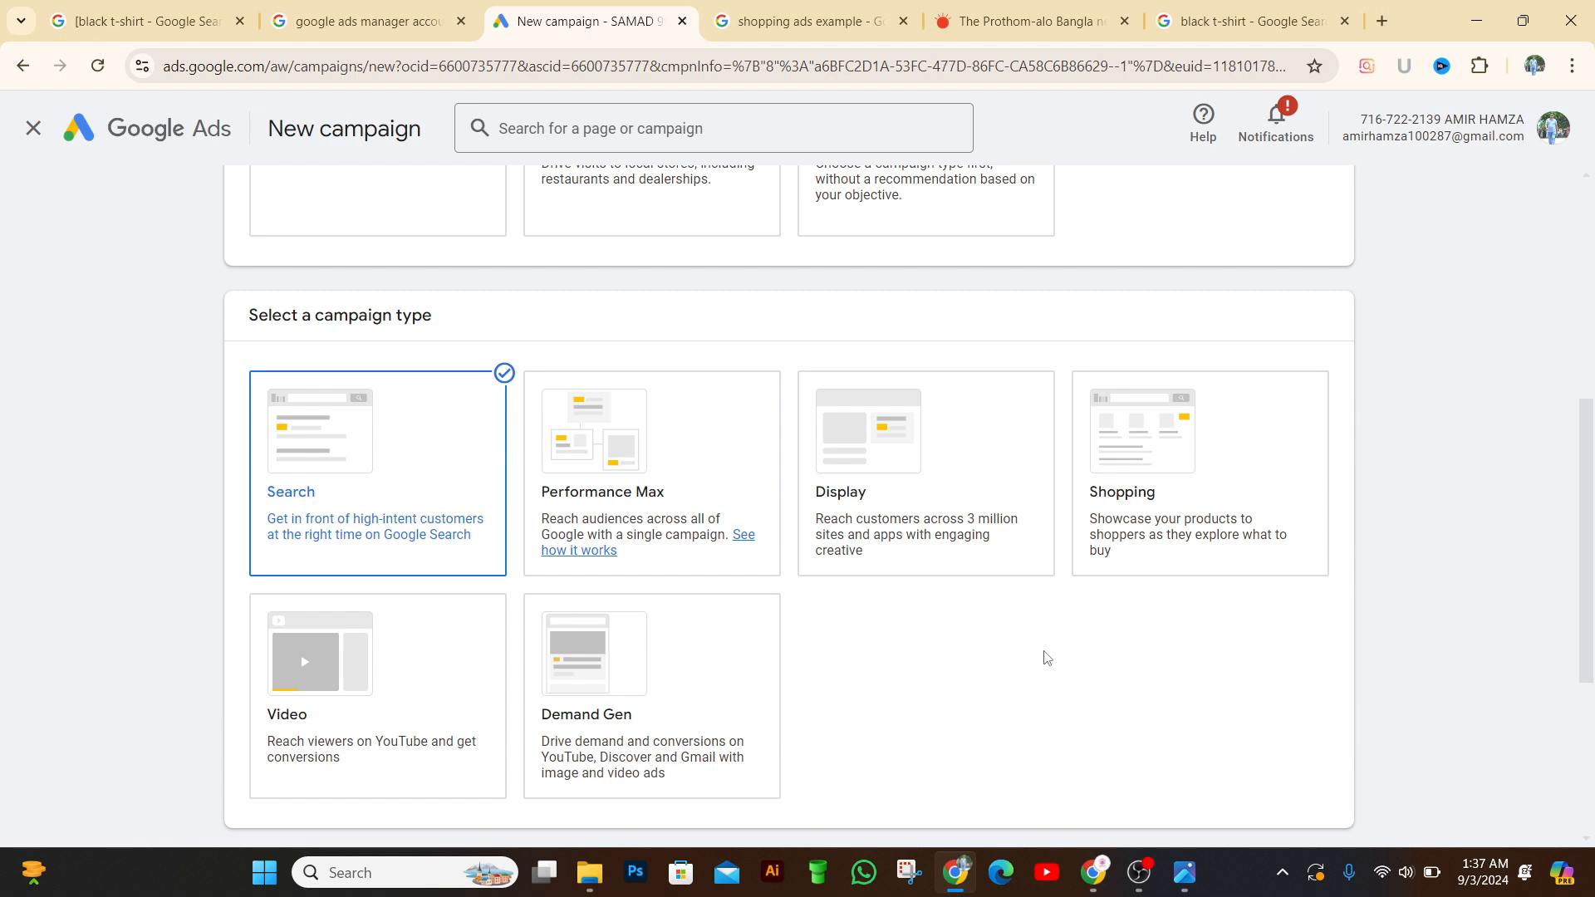
pyautogui.scroll(1, 1045, 656)
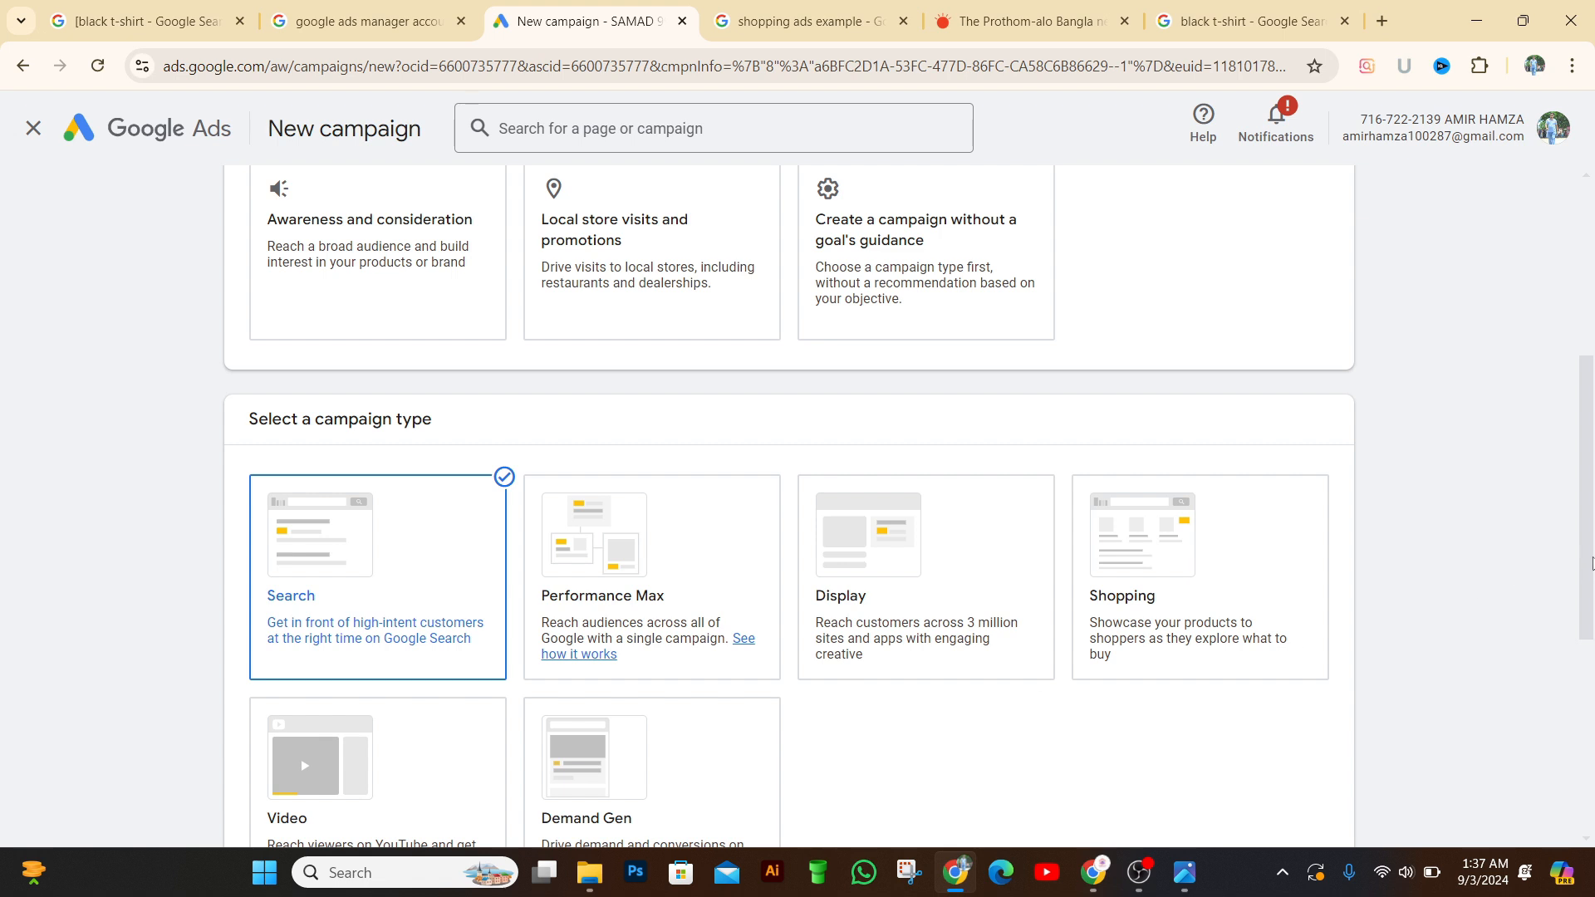
pyautogui.moveTo(1591, 563); pyautogui.dragTo(1591, 725)
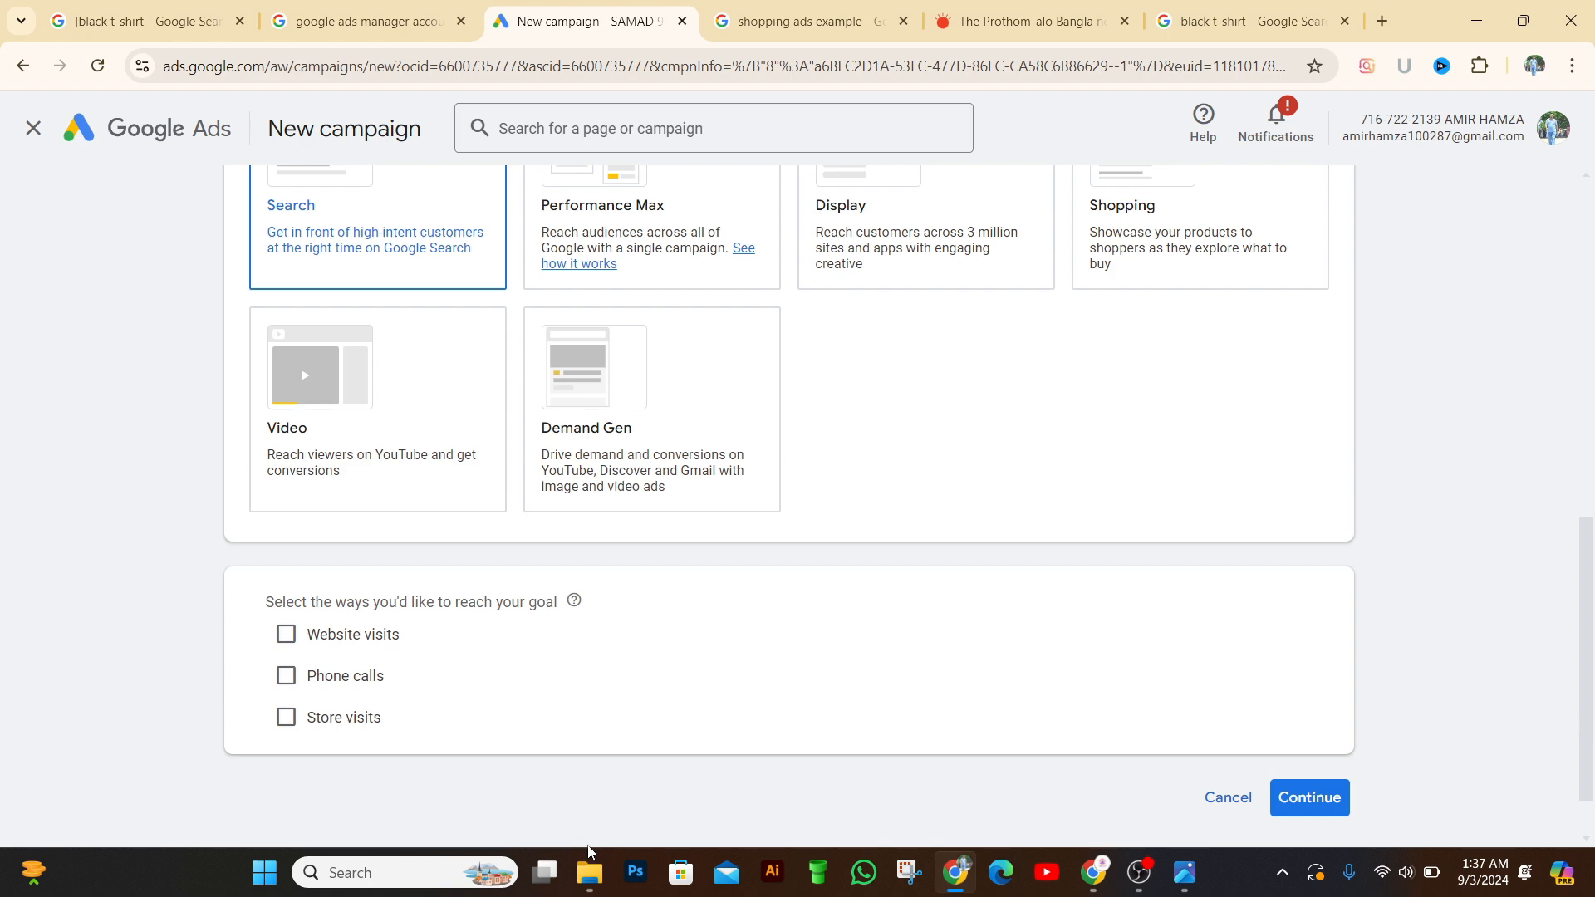
pyautogui.scroll(2, 645, 662)
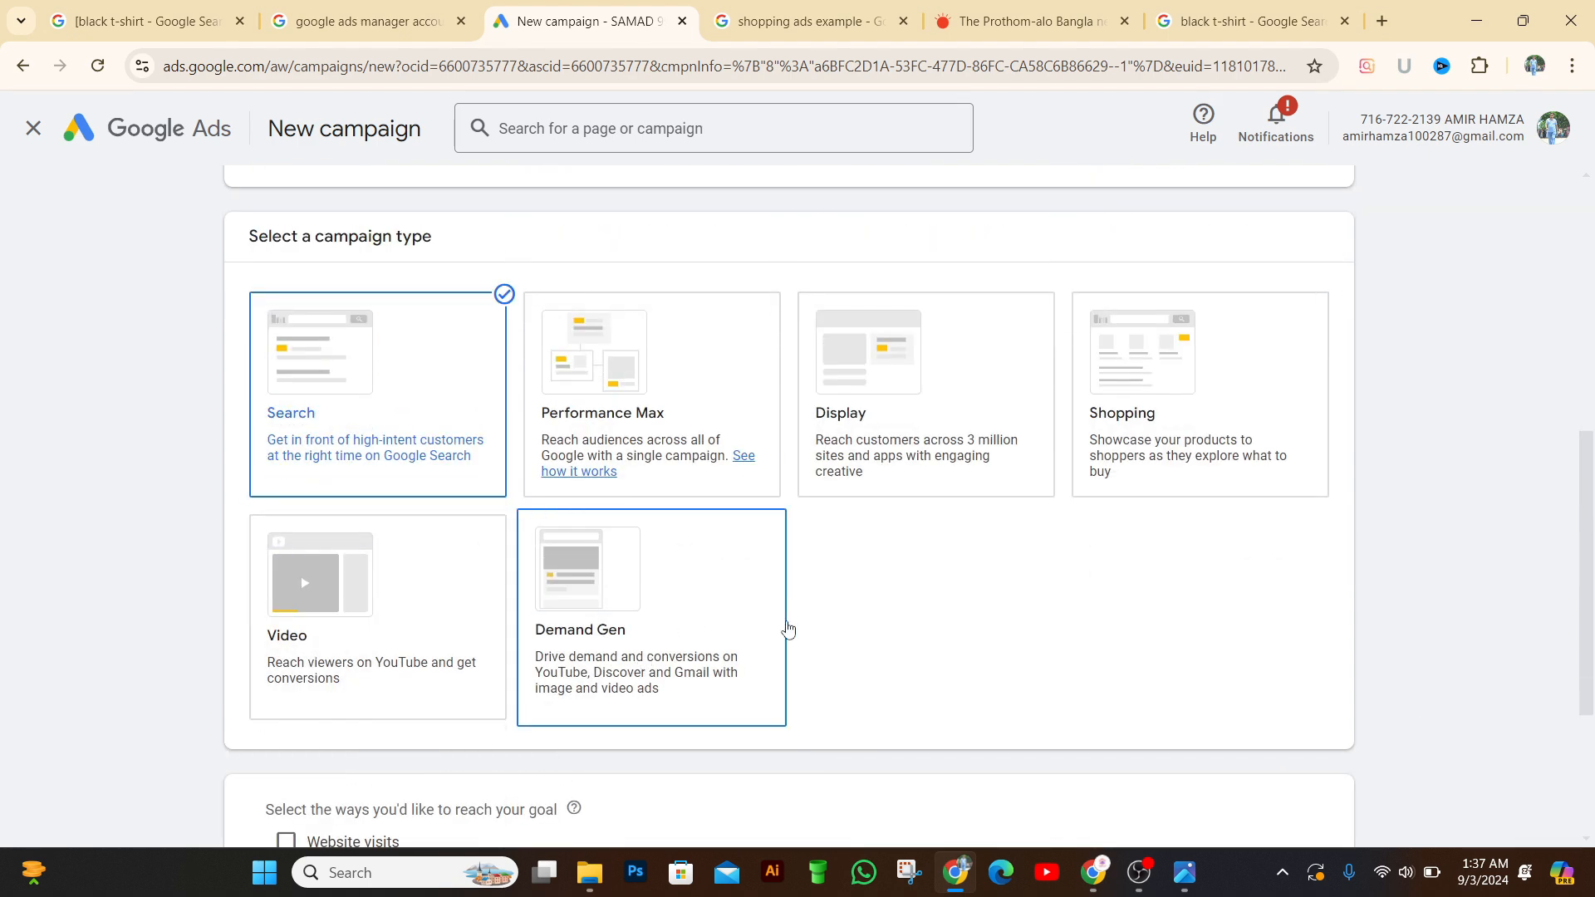
pyautogui.scroll(2, 819, 640)
pyautogui.scroll(-2, 801, 648)
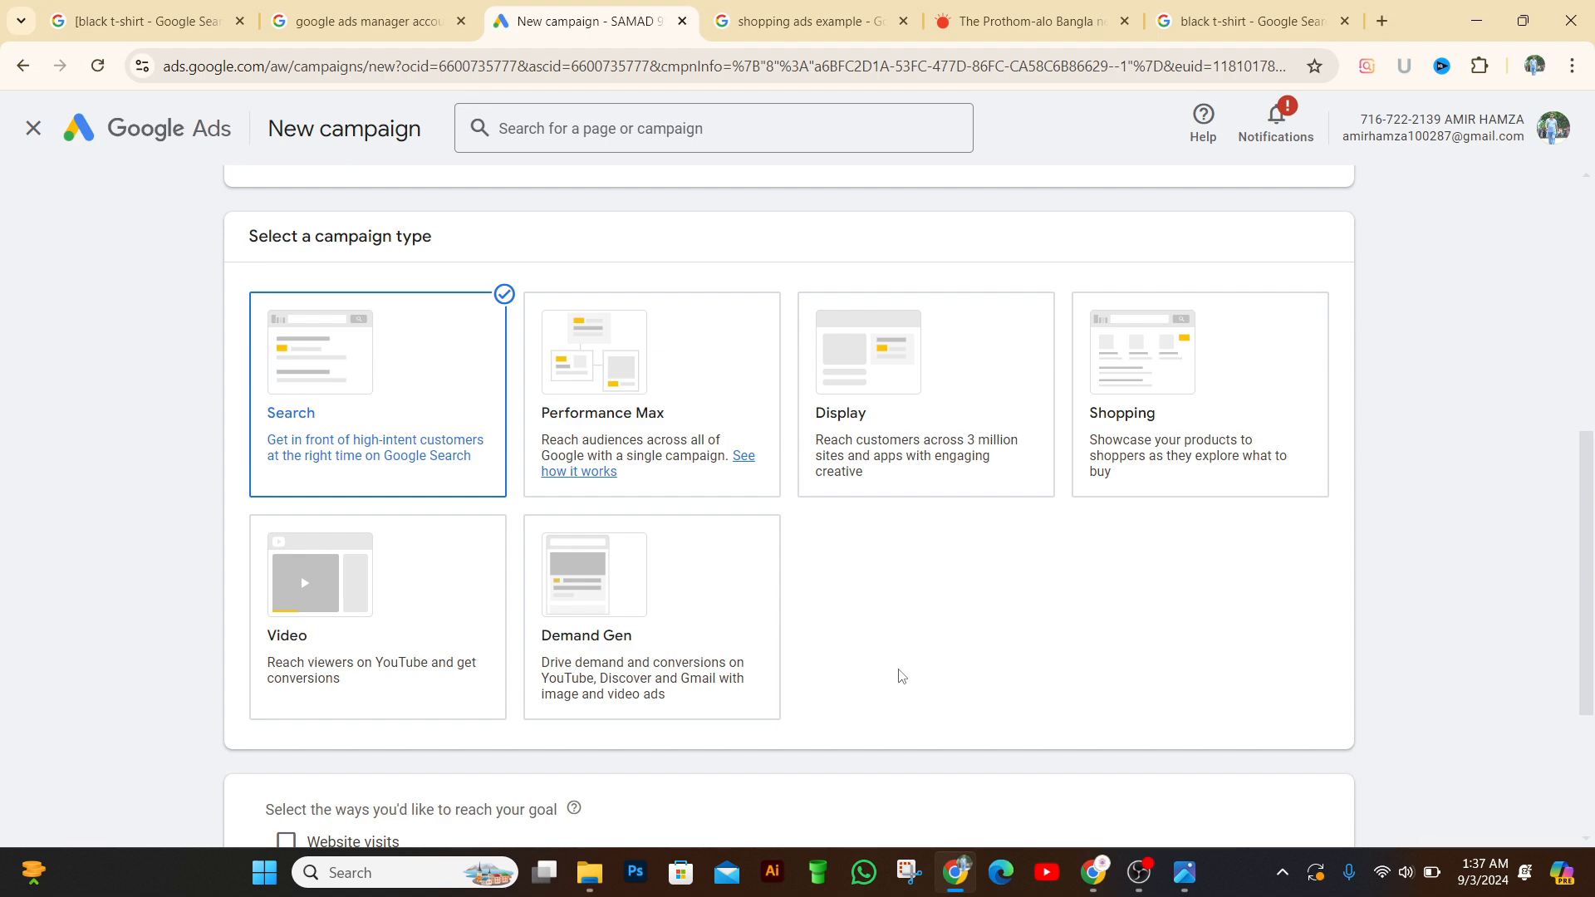
pyautogui.scroll(2, 902, 677)
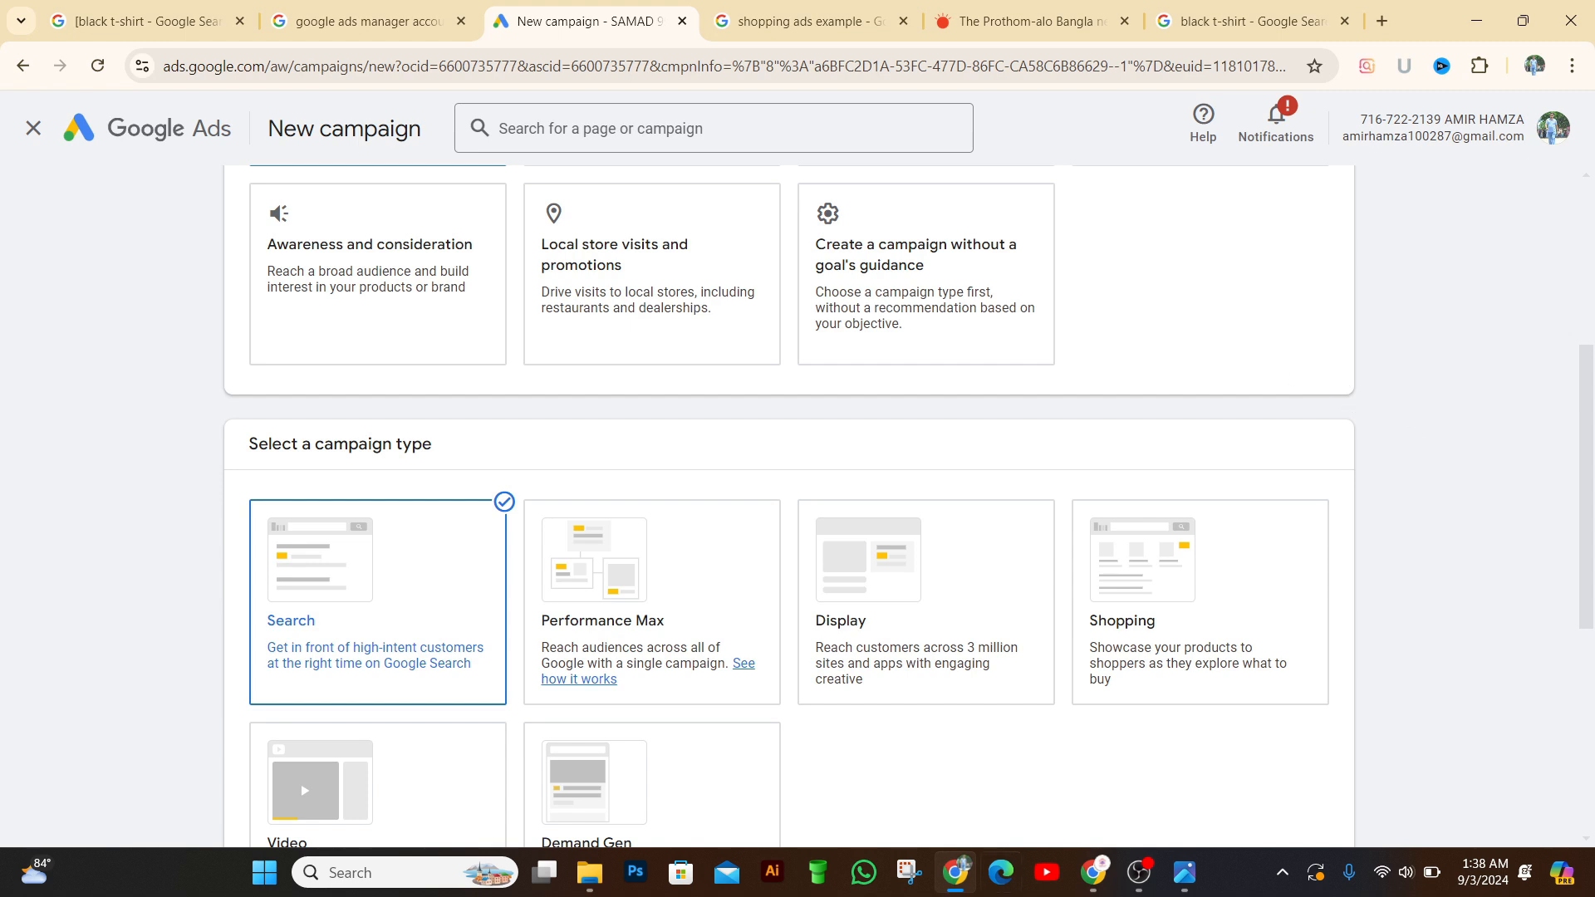
pyautogui.scroll(-1, 811, 512)
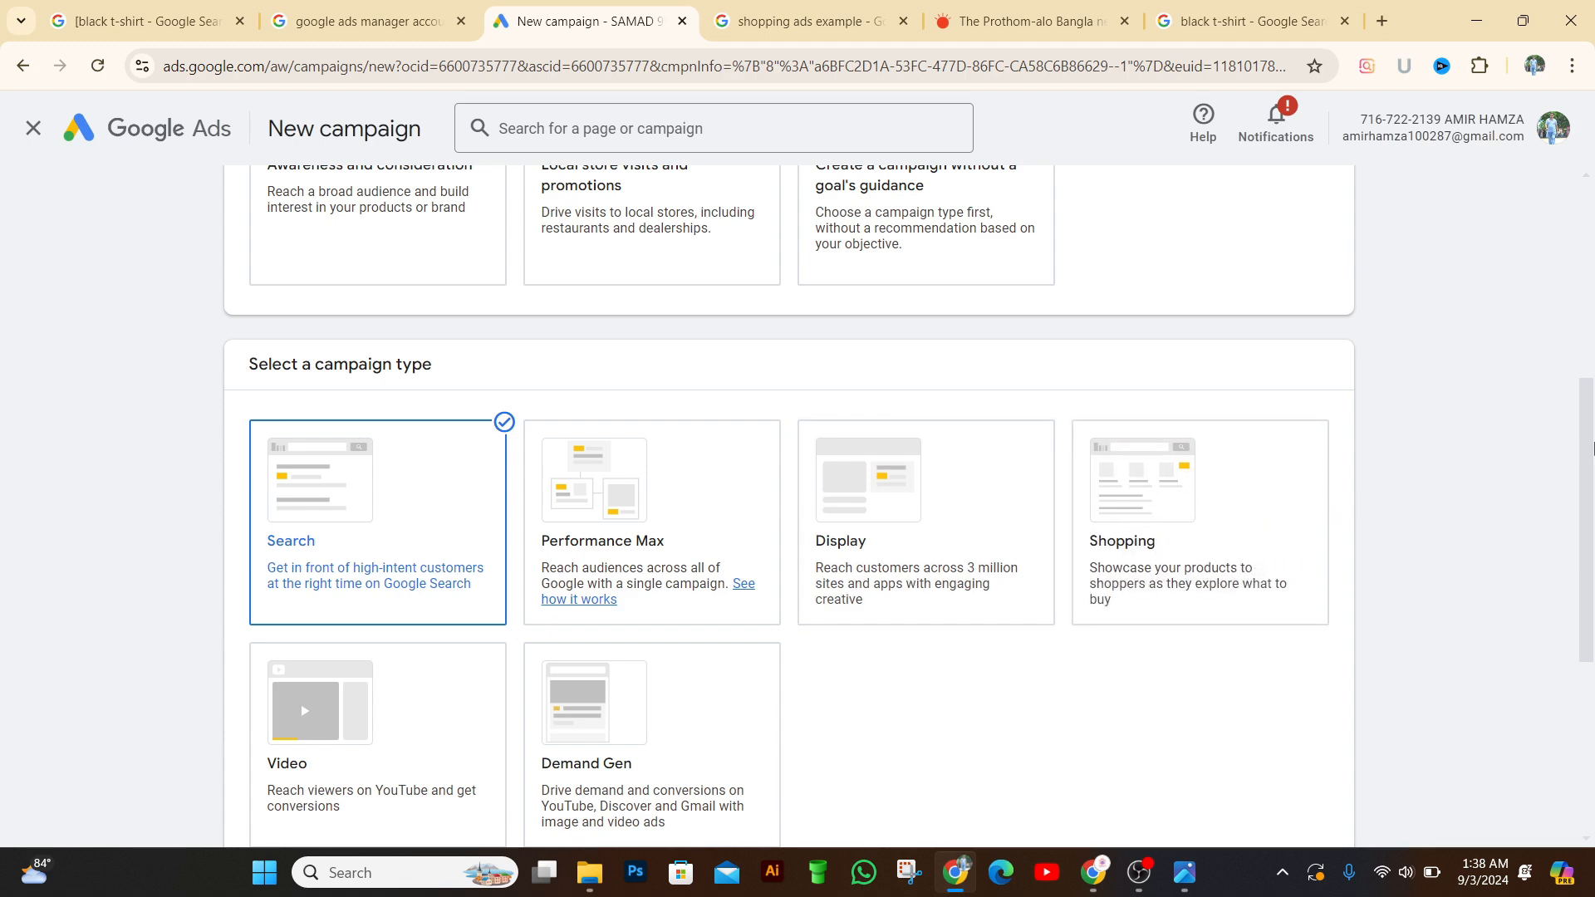
# - Recap the campaign setup page from the objectives through the campaign types to the website visits, phone calls and store visits options
pyautogui.moveTo(1593, 449); pyautogui.dragTo(1593, 236)
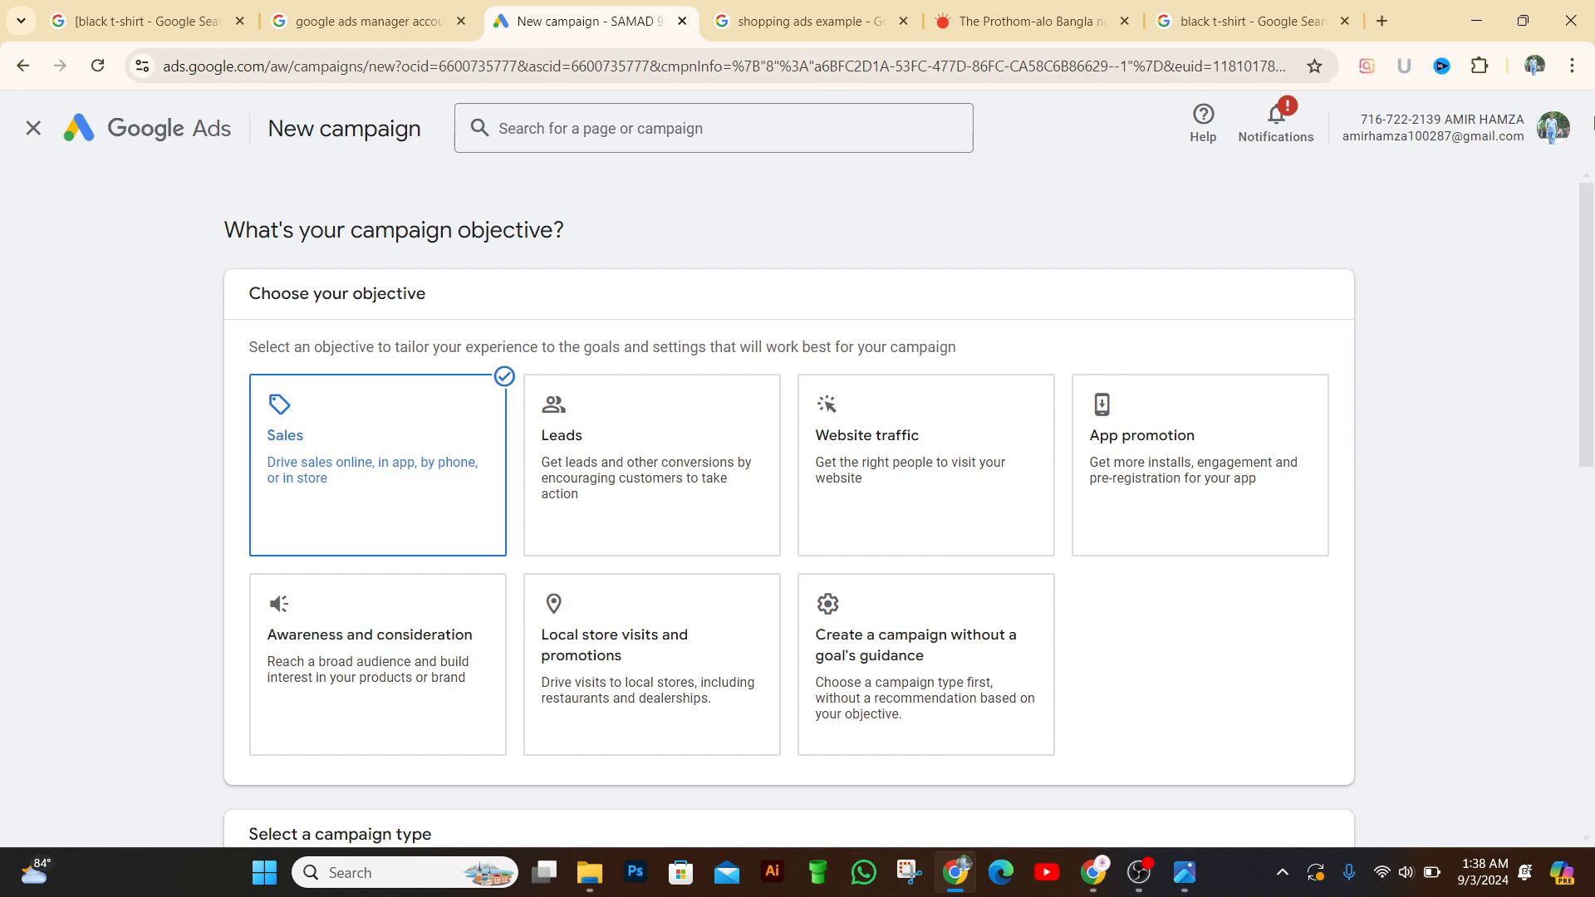
pyautogui.moveTo(1588, 218)
pyautogui.mouseDown()
pyautogui.moveTo(1591, 563)
pyautogui.moveTo(1591, 212)
pyautogui.moveTo(1591, 229)
pyautogui.mouseUp()
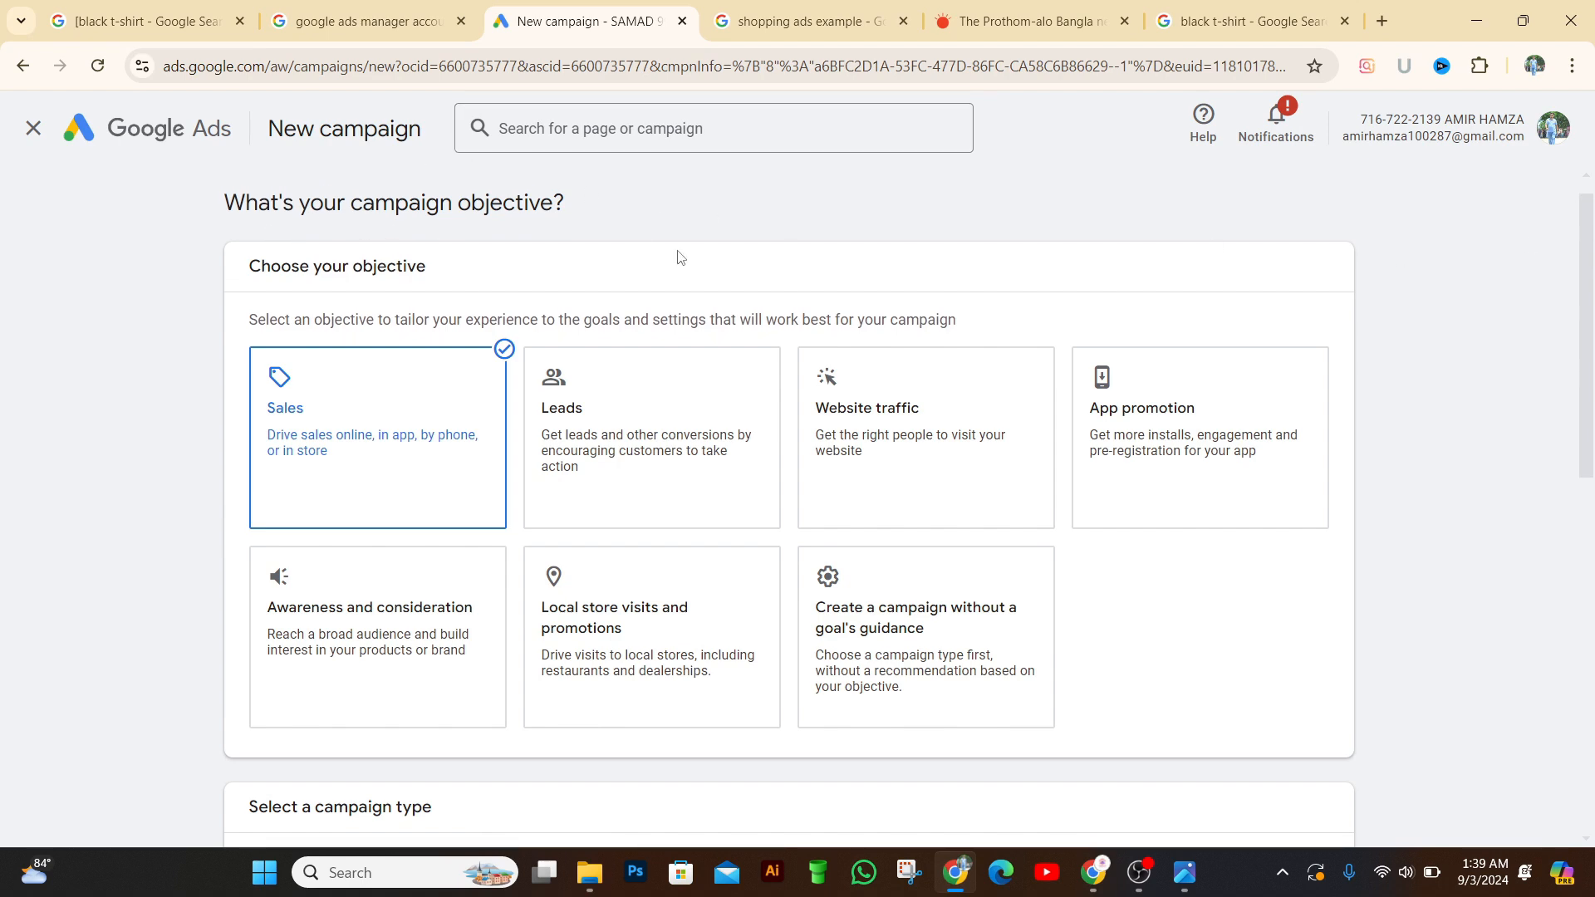
pyautogui.scroll(-3, 830, 498)
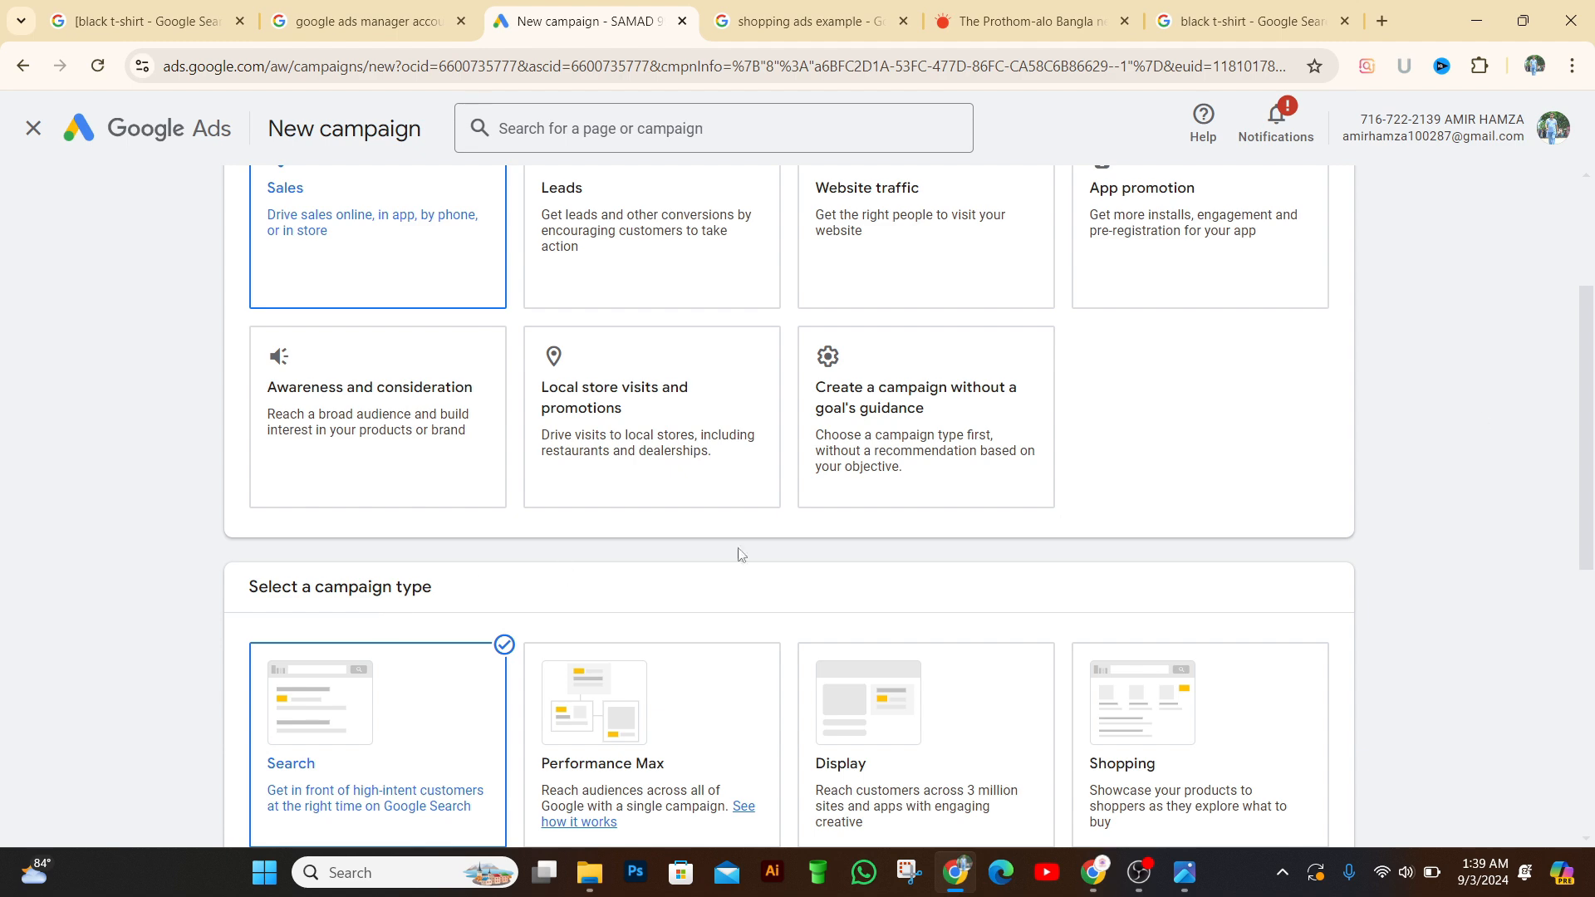
pyautogui.scroll(-2, 1206, 521)
pyautogui.scroll(-2, 648, 517)
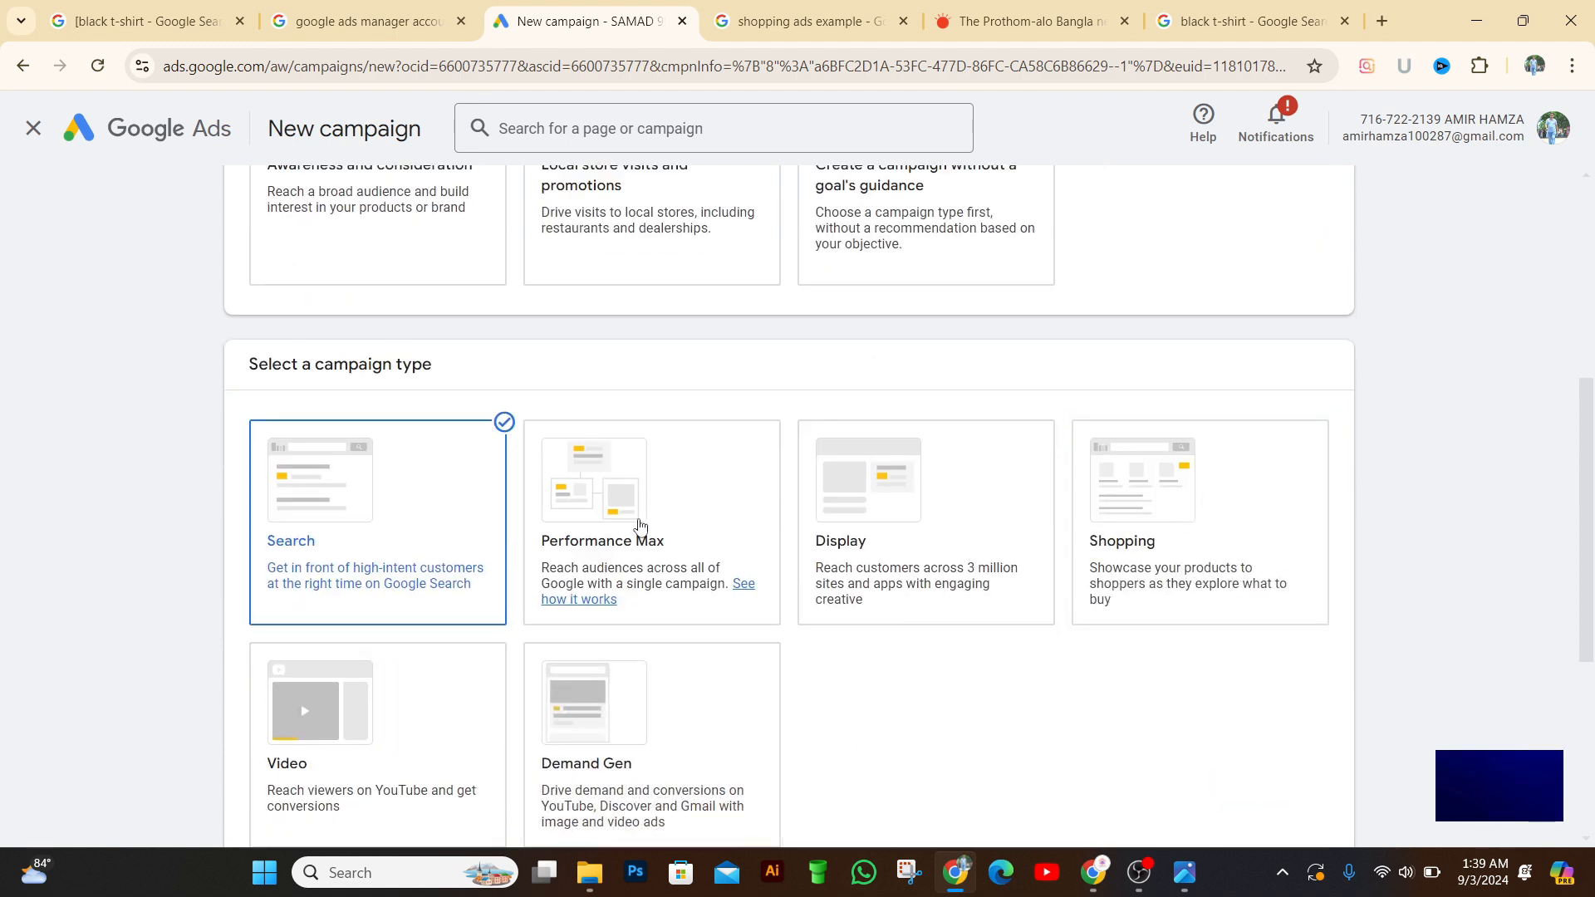
pyautogui.scroll(-4, 809, 566)
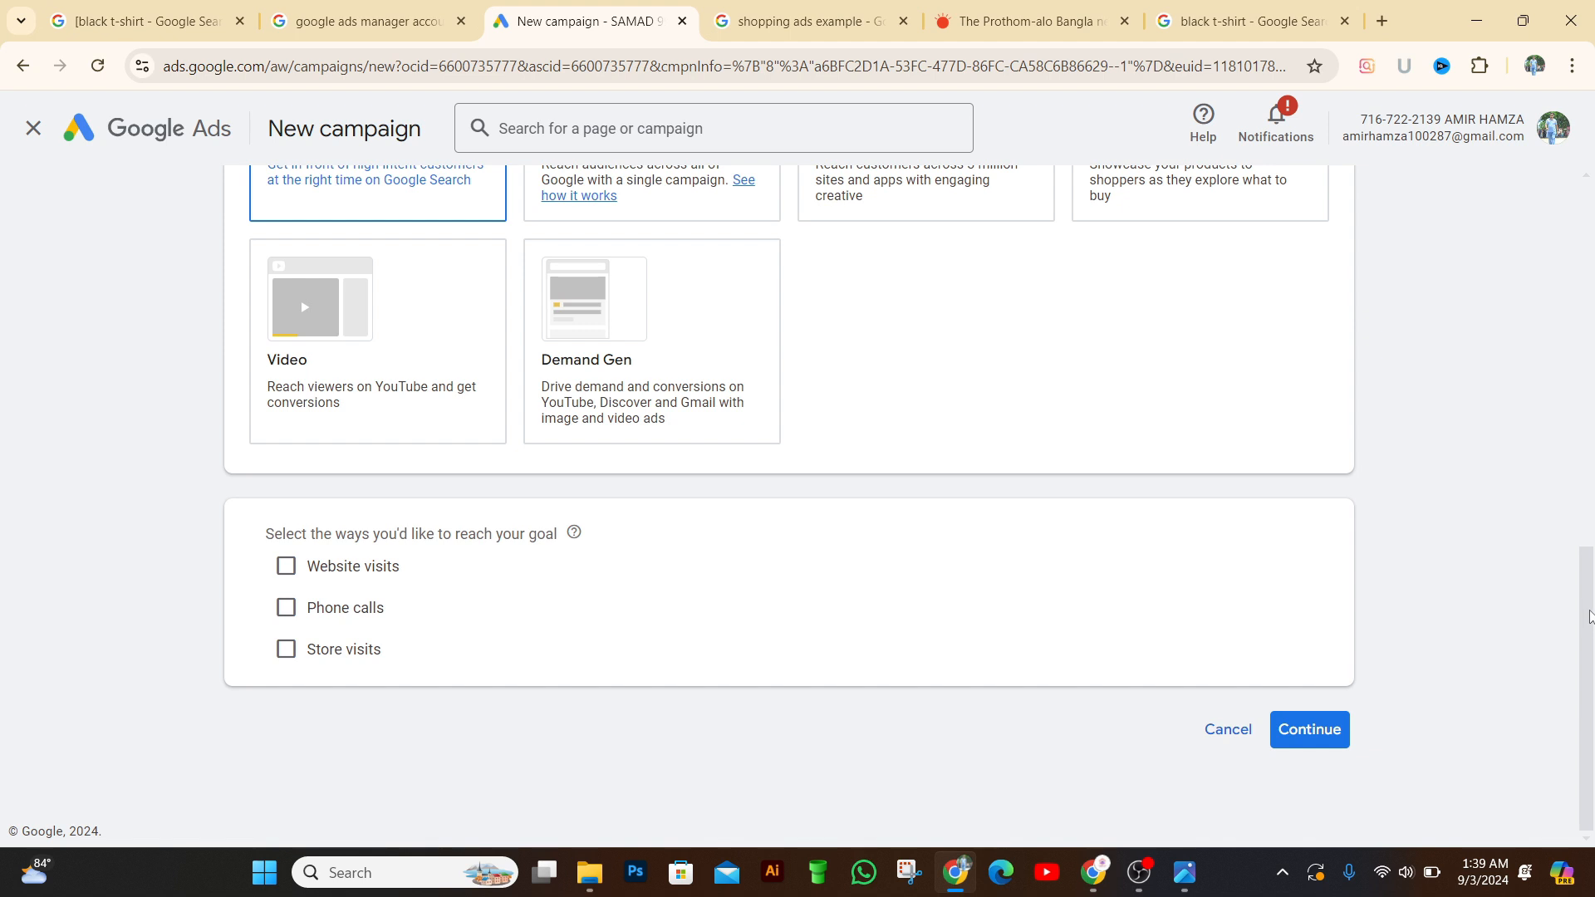
pyautogui.moveTo(1589, 622); pyautogui.dragTo(1592, 221)
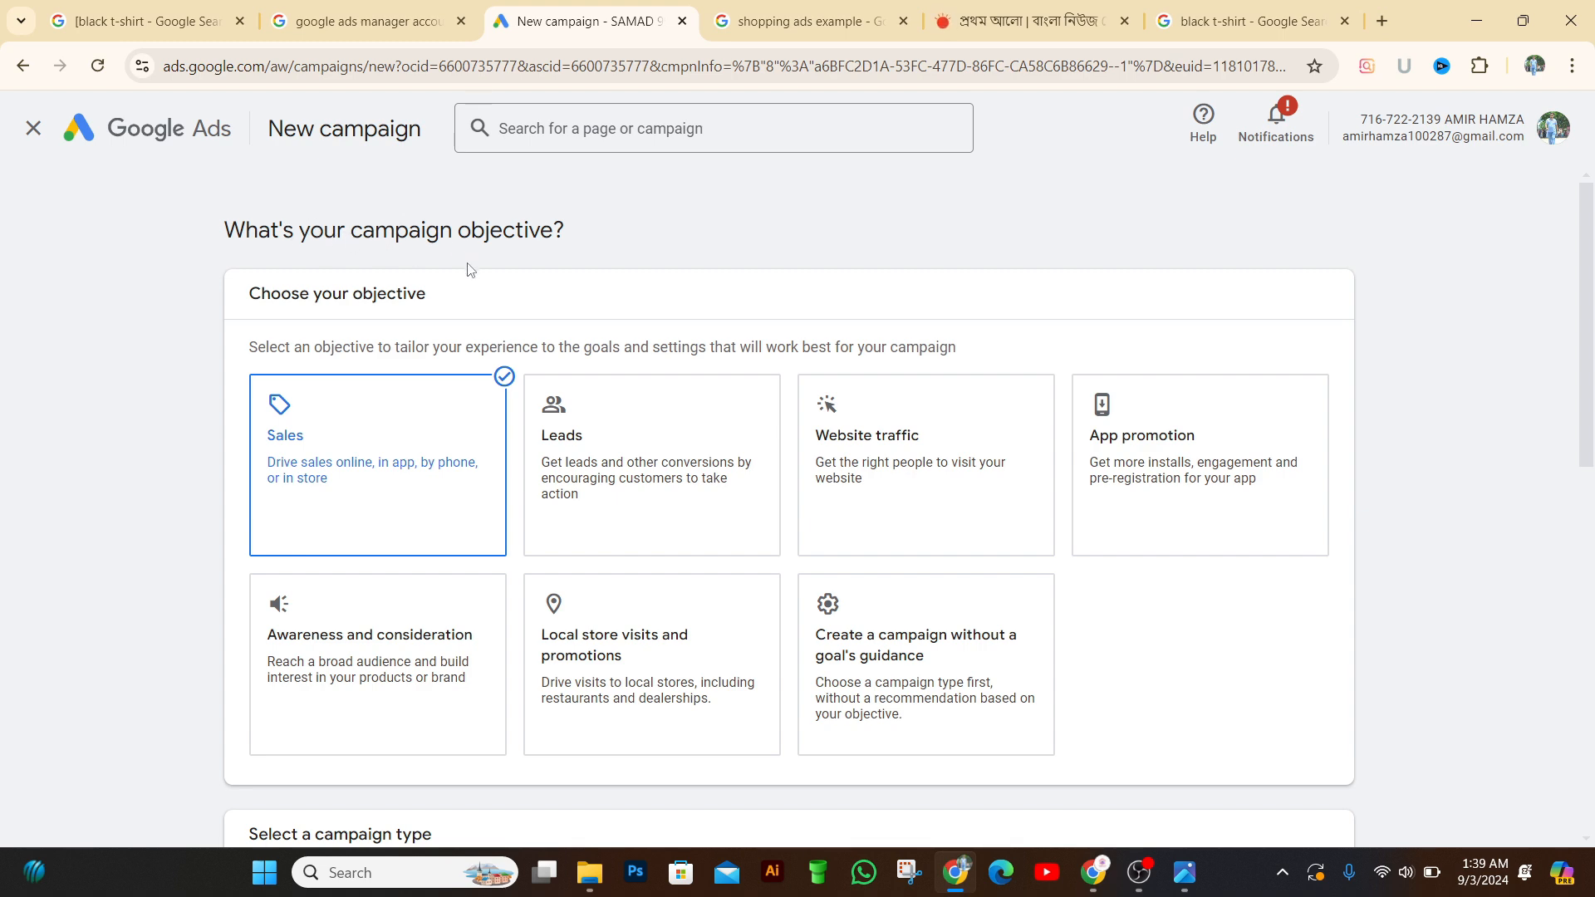
pyautogui.scroll(-3, 456, 285)
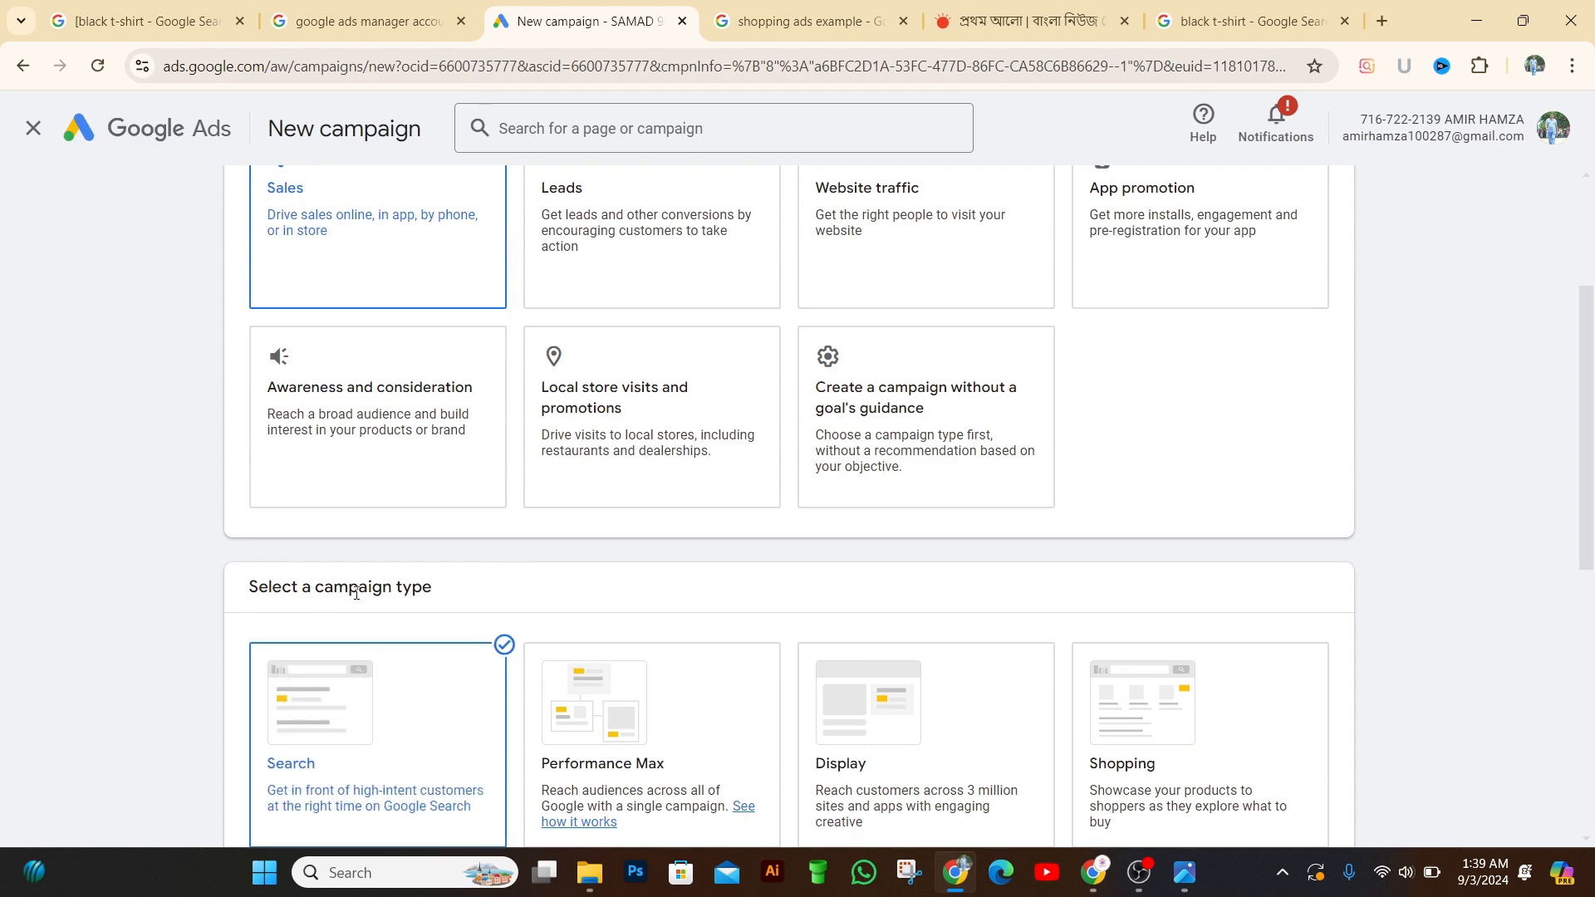
pyautogui.scroll(-3, 378, 587)
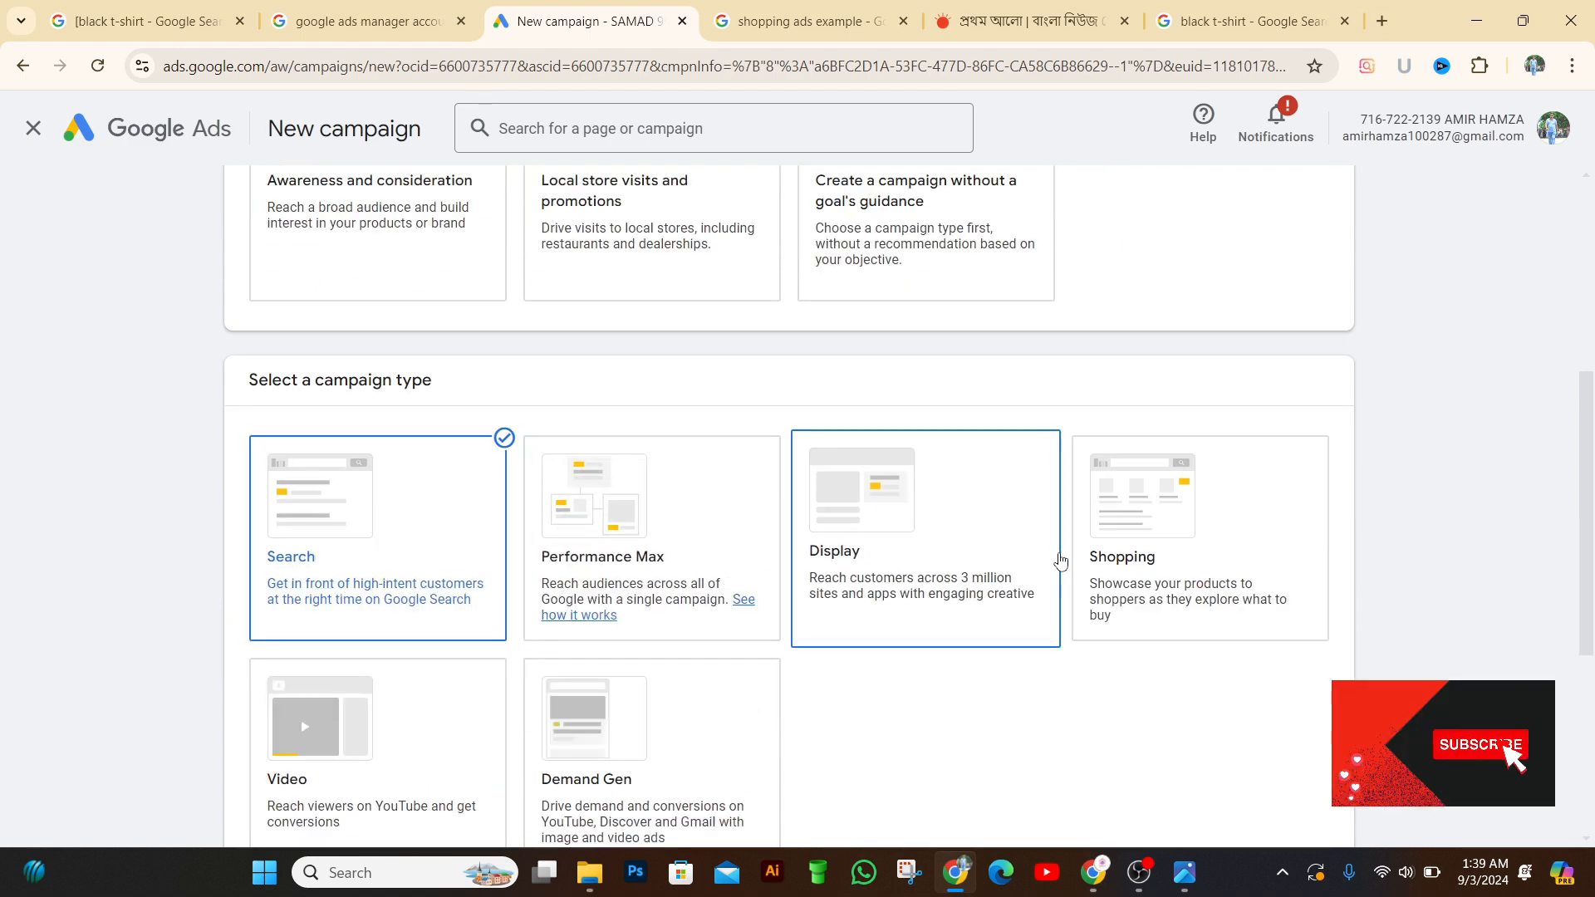
pyautogui.scroll(-1, 812, 686)
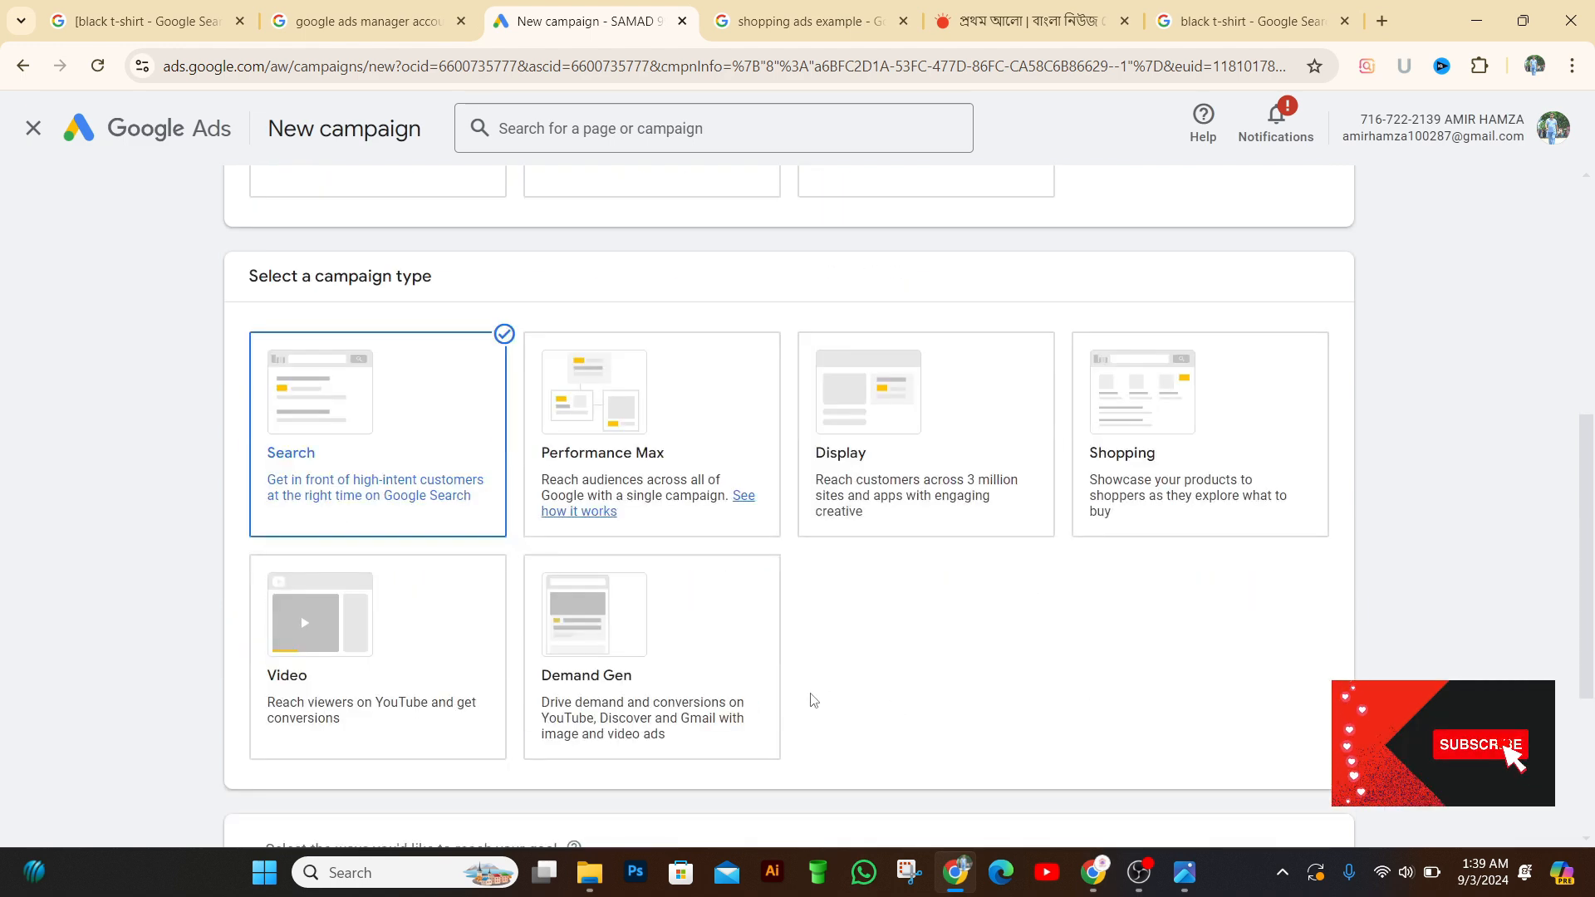